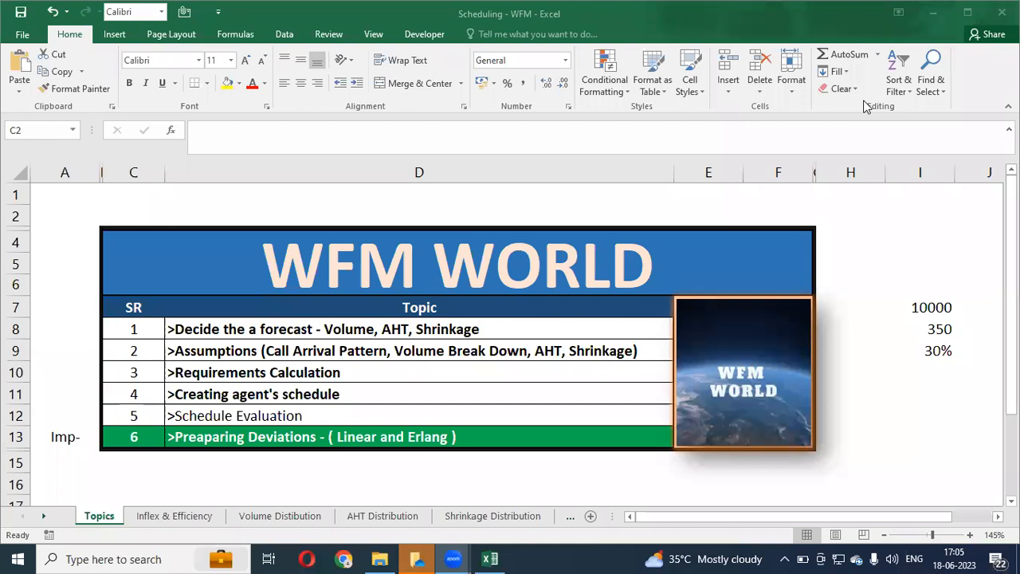
Step: Open the Inflex & Efficiency sheet and review its scheduling definition, agent schedule elements and scheduling steps
{"action": "left_click", "coordinate": [424, 282]}
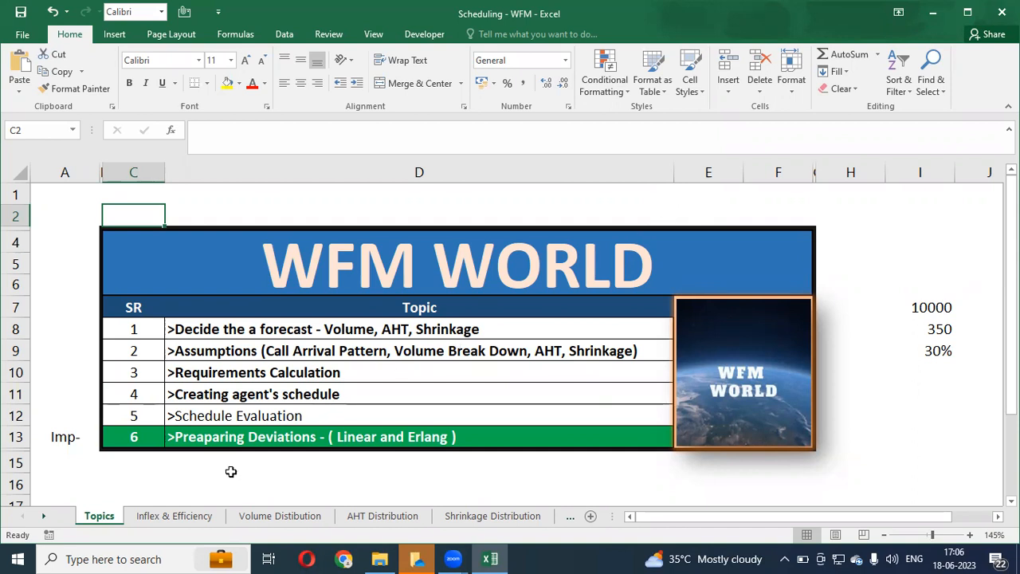
{"action": "left_click", "coordinate": [178, 518]}
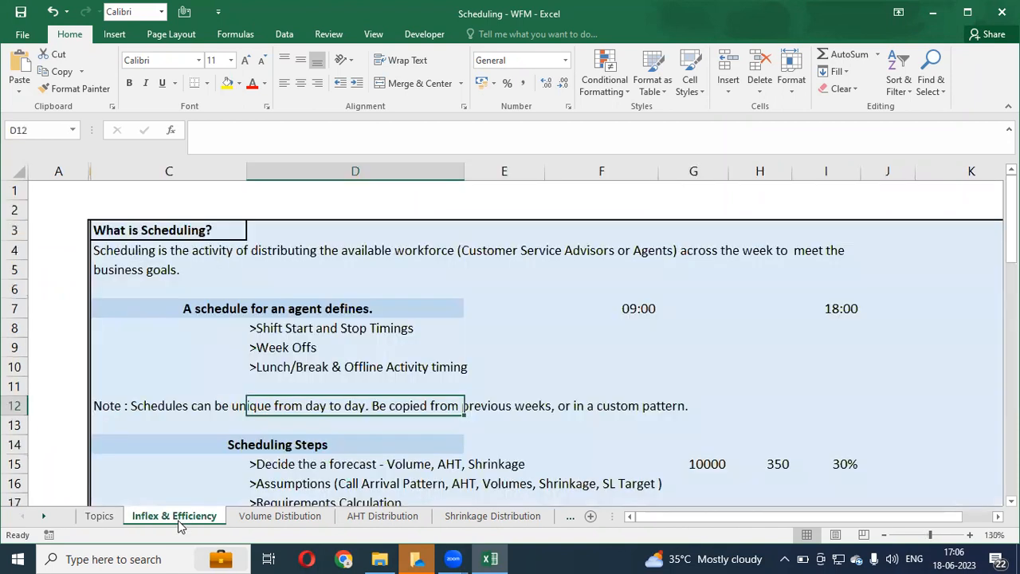
{"action": "scroll", "coordinate": [230, 343], "scroll_direction": "down", "scroll_amount": 9}
{"action": "scroll", "coordinate": [231, 343], "scroll_direction": "down", "scroll_amount": 2}
{"action": "scroll", "coordinate": [230, 343], "scroll_direction": "up", "scroll_amount": 9}
{"action": "scroll", "coordinate": [231, 343], "scroll_direction": "up", "scroll_amount": 3}
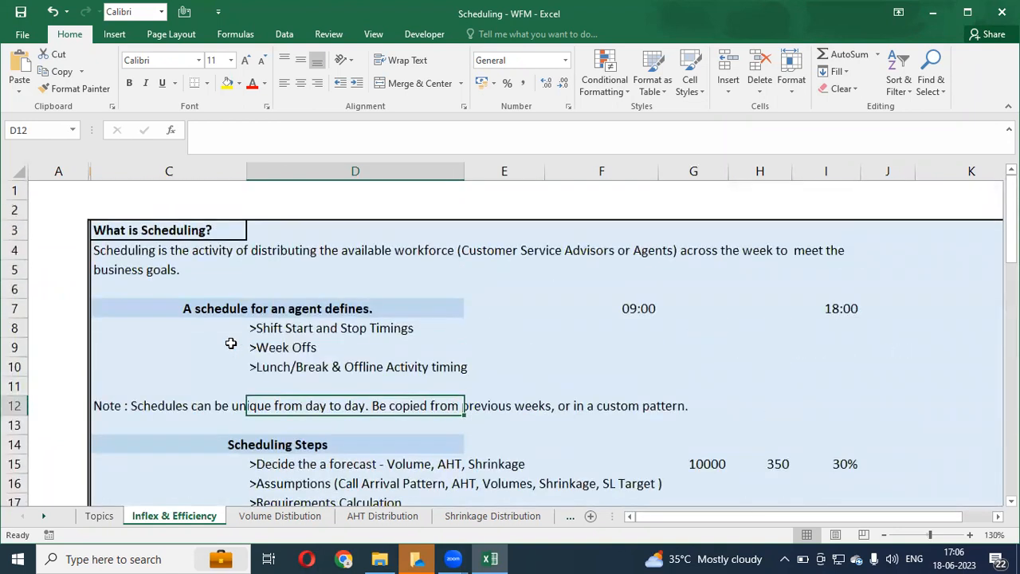
Step: Open the Volume Distibution sheet and go across its interval tables to the Forecast table's title cell
{"action": "left_click", "coordinate": [272, 516]}
{"action": "key", "text": "ctrl+Up"}
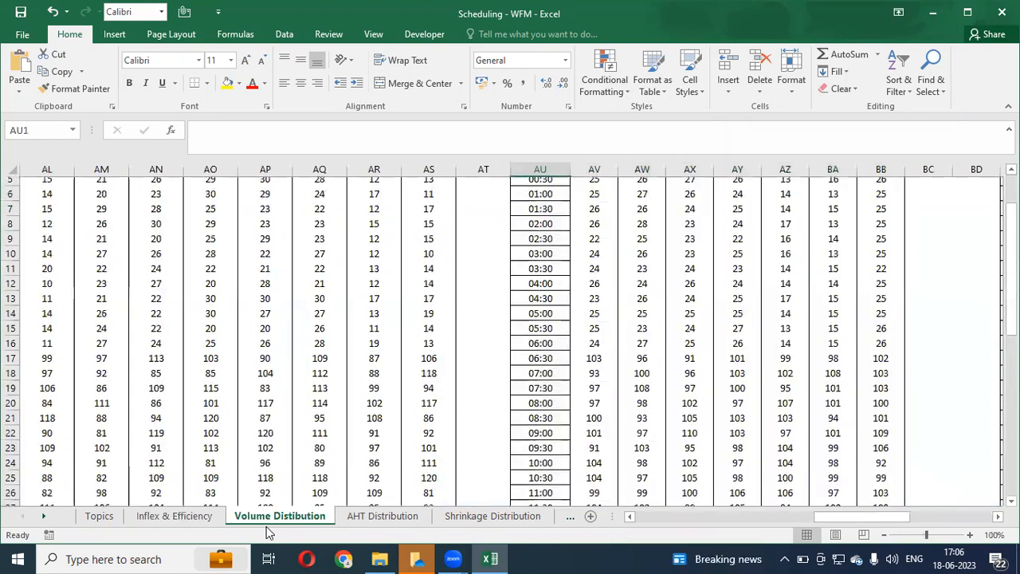
{"action": "key", "text": "ctrl+Left"}
{"action": "key", "text": "Down"}
{"action": "key", "text": "Right"}
{"action": "key", "text": "ctrl+Right"}
{"action": "key", "text": "ctrl+Right"}
{"action": "key", "text": "ctrl+Right"}
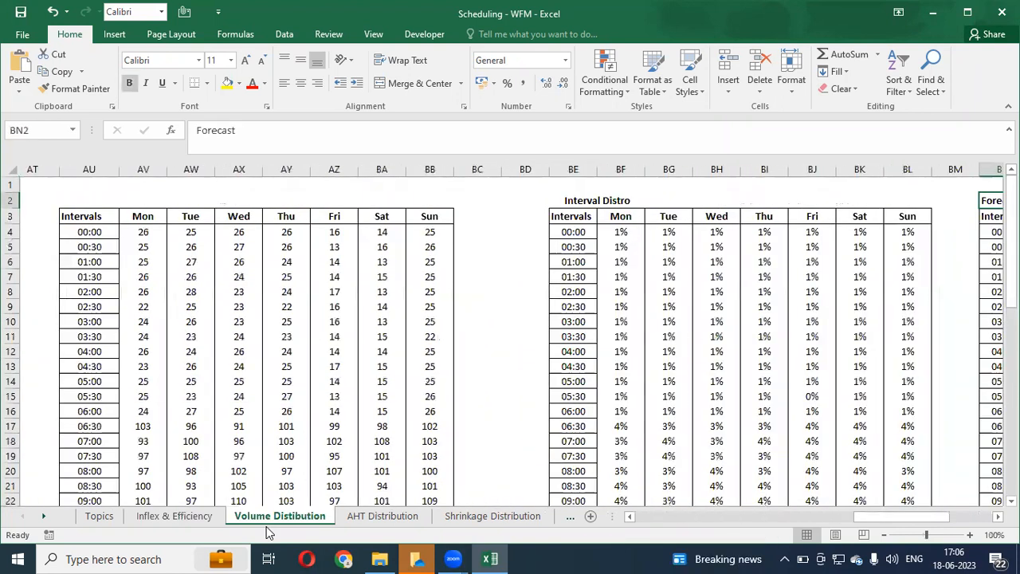
Step: Select the Forecast table's interval values from Monday 00:00 through Sunday, down to the Total row
{"action": "key", "text": "Down"}
{"action": "key", "text": "Down"}
{"action": "key", "text": "Right"}
{"action": "key", "text": "ctrl+shift+Right"}
{"action": "key", "text": "ctrl+shift+Down"}
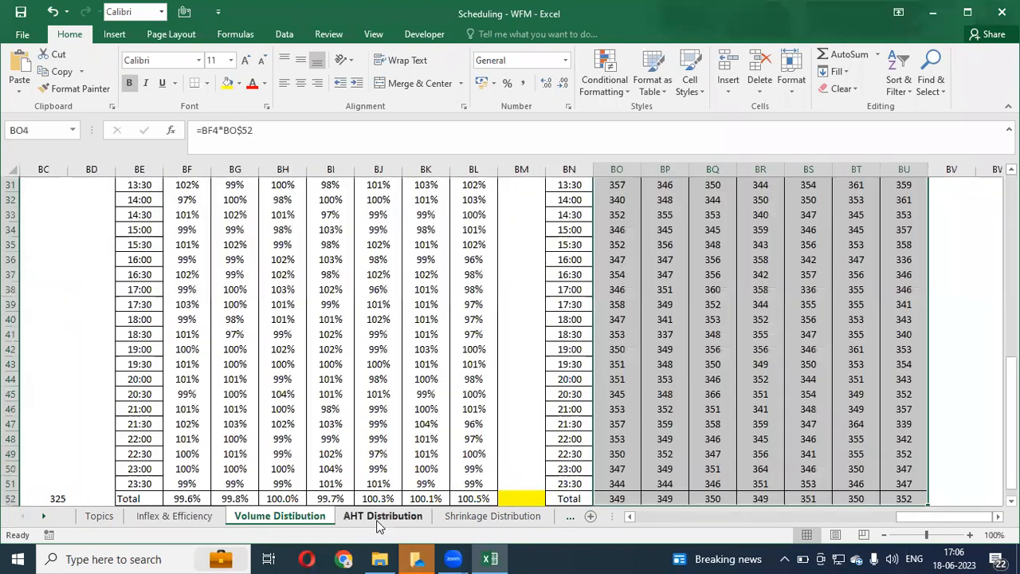
Step: View the AHT Distribution and Shrinkage Distribution sheets, and open the Linear Calculation sheet
{"action": "left_click", "coordinate": [381, 516]}
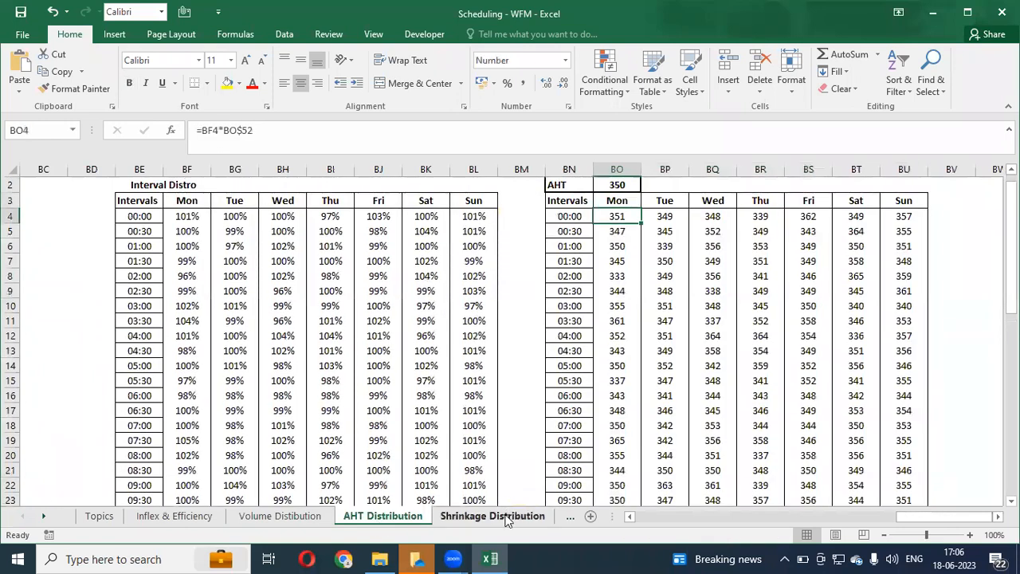
{"action": "left_click", "coordinate": [492, 517]}
{"action": "left_click", "coordinate": [568, 520]}
{"action": "left_click", "coordinate": [564, 520]}
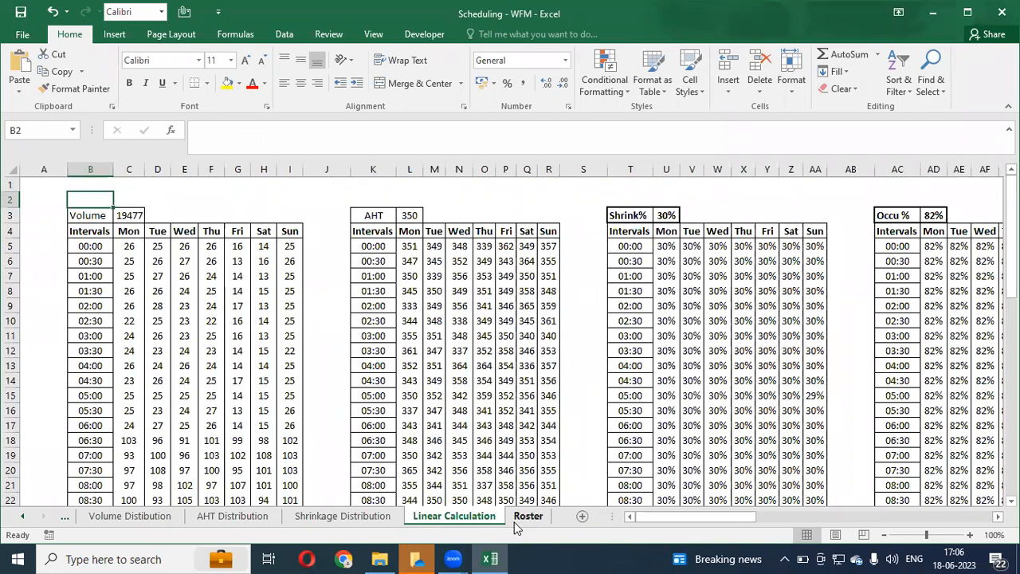
Step: Go through the Linear Calculation table headings from Volume, AHT, Shrink% and Occu % to Schedule post Shrinkage
{"action": "key", "text": "Down"}
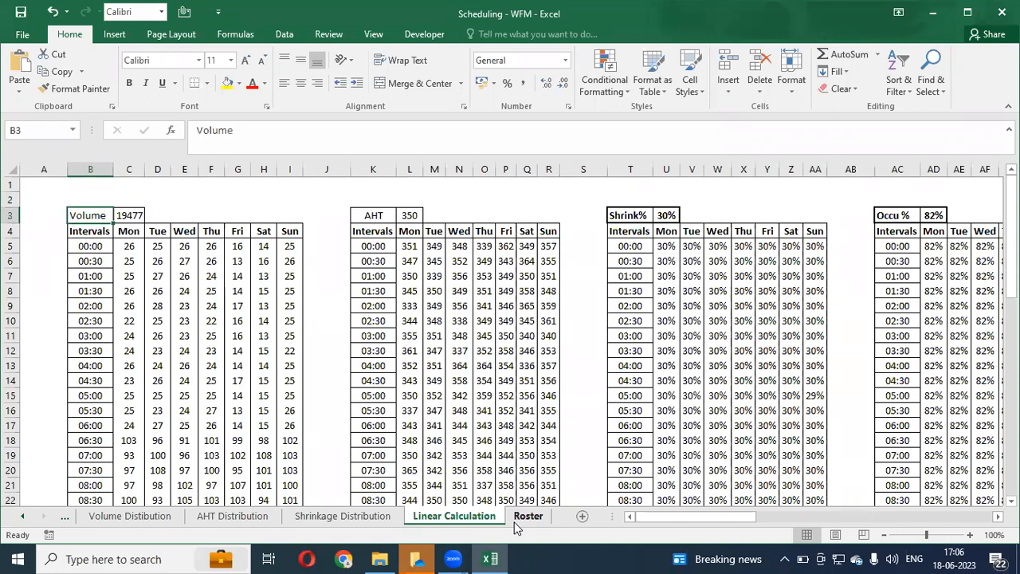
{"action": "key", "text": "ctrl+Right"}
{"action": "key", "text": "ctrl+Right"}
{"action": "key", "text": "ctrl+Right"}
{"action": "key", "text": "ctrl+Right"}
{"action": "key", "text": "ctrl+Right"}
{"action": "key", "text": "ctrl+Right"}
{"action": "key", "text": "ctrl+Right"}
{"action": "key", "text": "ctrl+Right"}
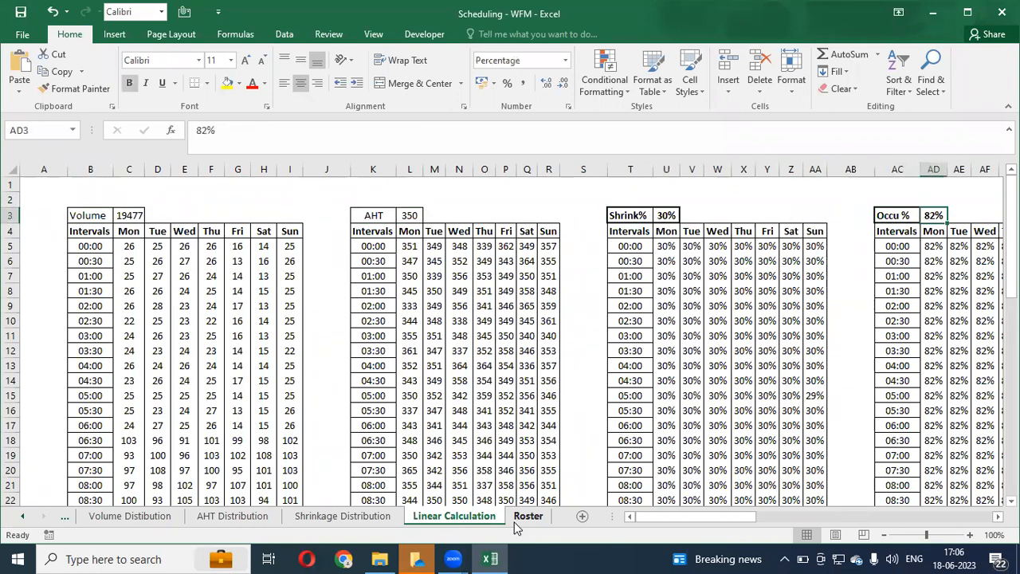
{"action": "key", "text": "ctrl+Right"}
{"action": "key", "text": "ctrl+Right"}
{"action": "key", "text": "ctrl+Right"}
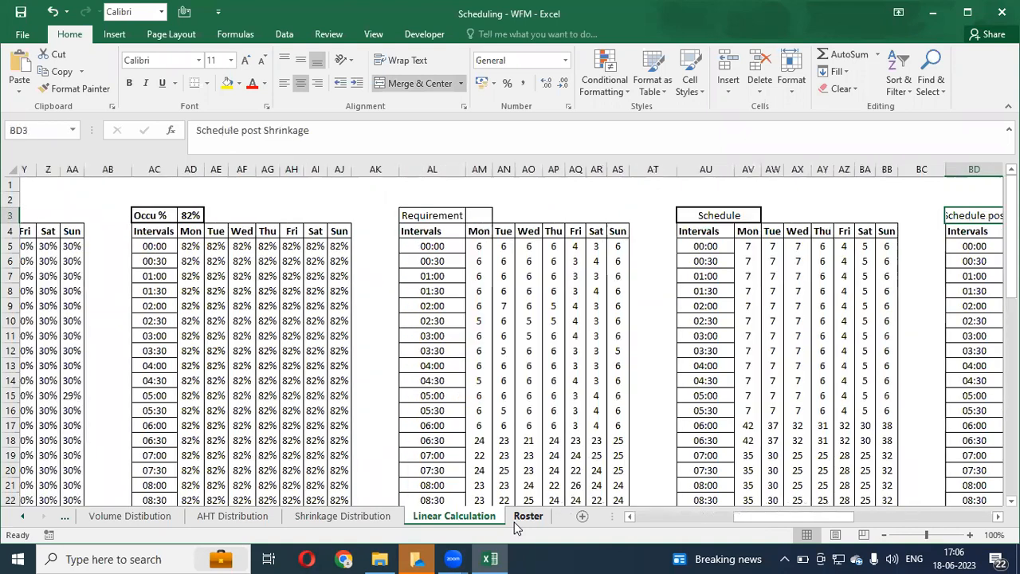
Step: Look ahead to the Capacity table and go back to the Occu % heading
{"action": "key", "text": "Right"}
{"action": "key", "text": "Right"}
{"action": "key", "text": "Right"}
{"action": "key", "text": "Right"}
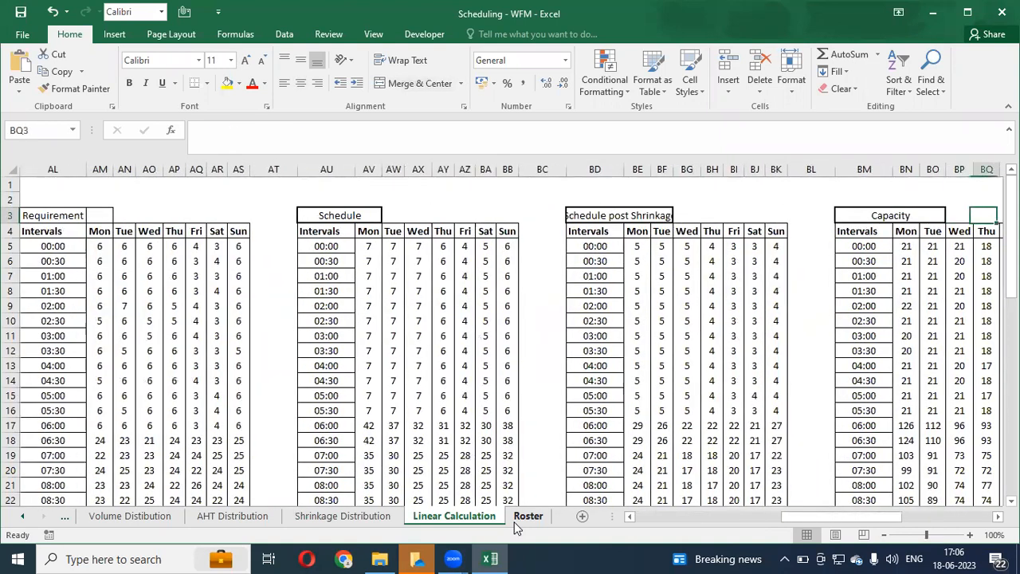
{"action": "key", "text": "ctrl+Left"}
{"action": "key", "text": "ctrl+Left"}
{"action": "key", "text": "ctrl+Left"}
{"action": "key", "text": "ctrl+Left"}
{"action": "key", "text": "ctrl+Left"}
{"action": "key", "text": "ctrl+Left"}
{"action": "key", "text": "ctrl+Left"}
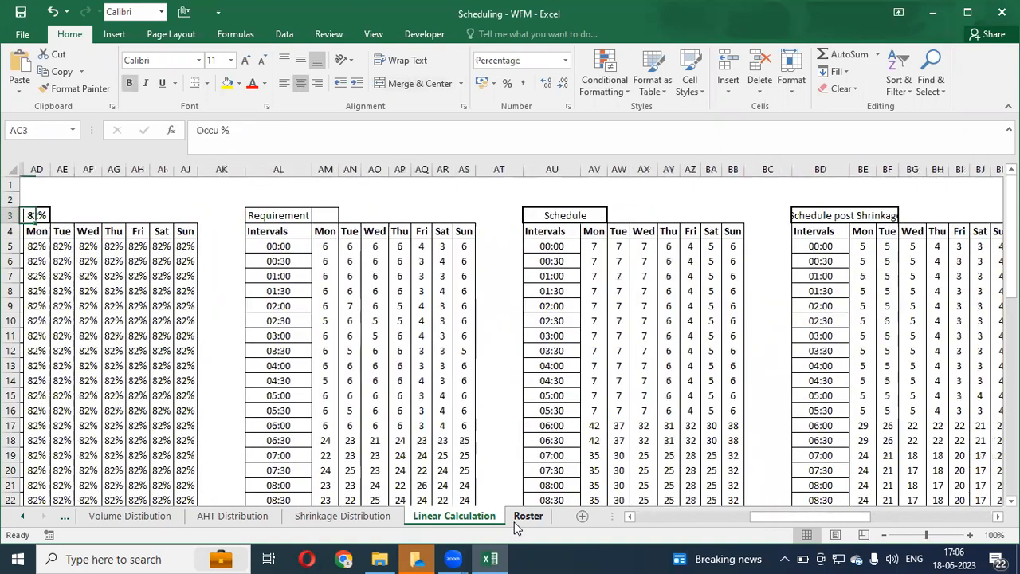
Step: Review the Requirement, Schedule and Schedule post Shrinkage tables by interval and weekday
{"action": "key", "text": "ctrl+Right"}
{"action": "key", "text": "ctrl+Right"}
{"action": "key", "text": "ctrl+Right"}
{"action": "key", "text": "ctrl+Right"}
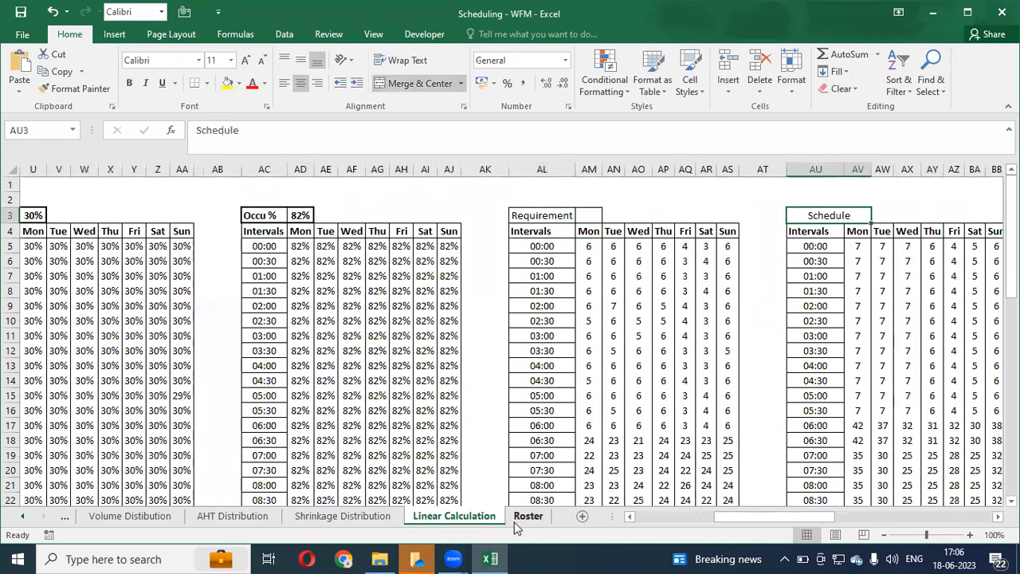
{"action": "key", "text": "ctrl+Left"}
{"action": "key", "text": "Right"}
{"action": "key", "text": "ctrl+Right"}
{"action": "key", "text": "ctrl+Right"}
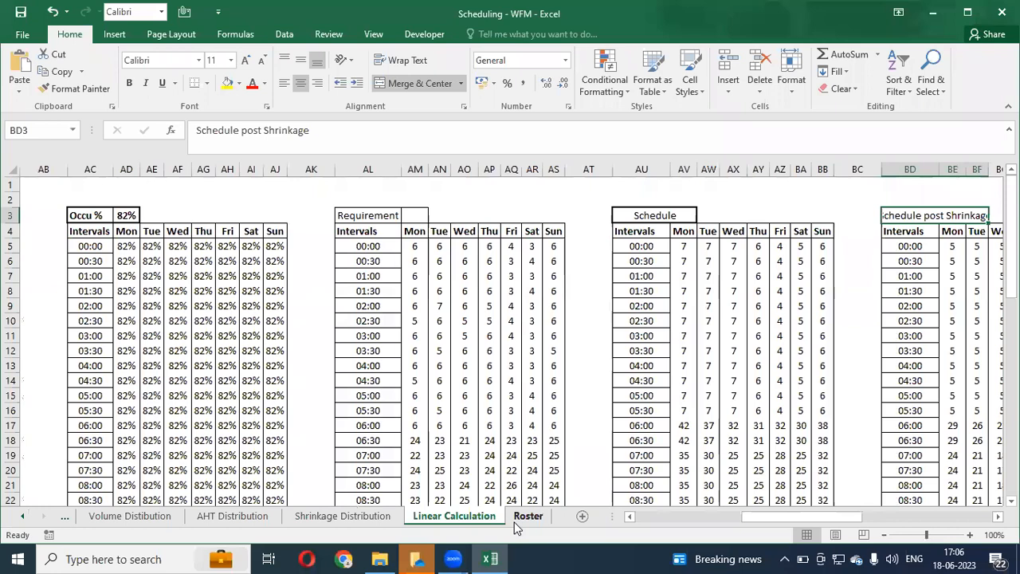
Step: Examine the Capacity table and the formula behind its Monday 00:00 value
{"action": "key", "text": "Right"}
{"action": "key", "text": "Left"}
{"action": "key", "text": "Left"}
{"action": "key", "text": "Right"}
{"action": "key", "text": "Right"}
{"action": "key", "text": "Right"}
{"action": "key", "text": "Right"}
{"action": "key", "text": "Right"}
{"action": "key", "text": "Right"}
{"action": "key", "text": "Right"}
{"action": "key", "text": "Right"}
{"action": "key", "text": "Right"}
{"action": "key", "text": "Right"}
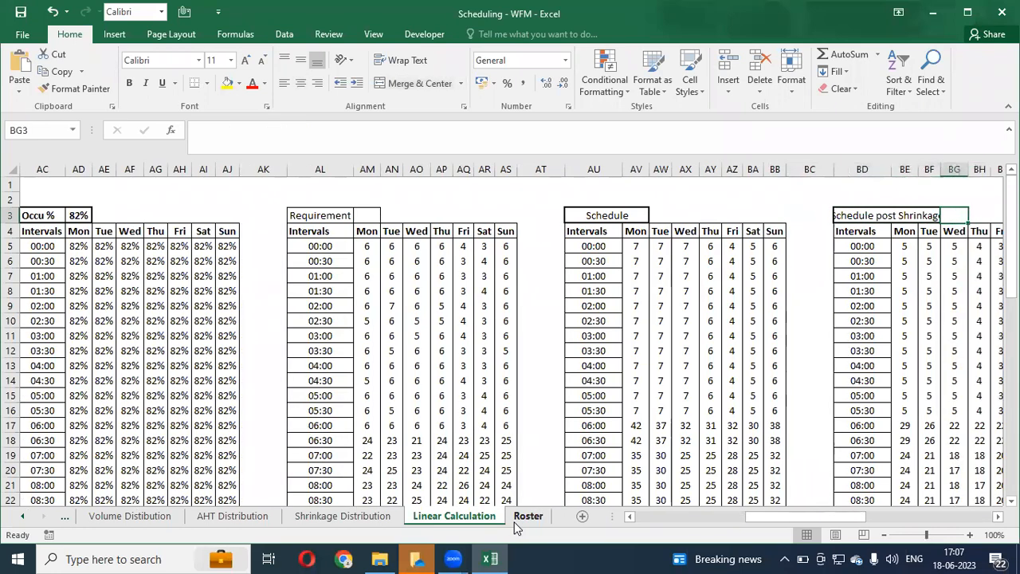
{"action": "key", "text": "Left"}
{"action": "key", "text": "Left"}
{"action": "key", "text": "Left"}
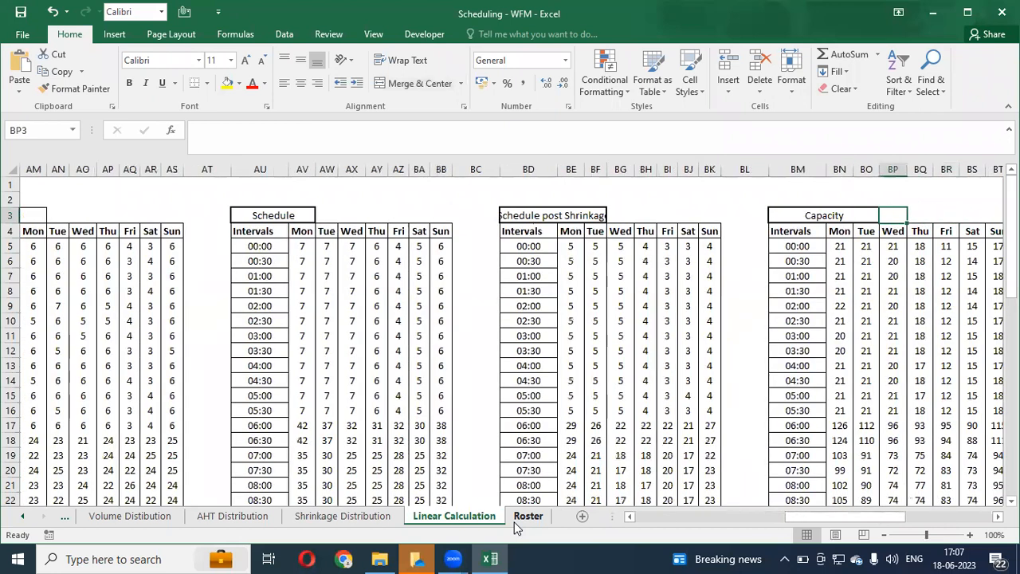
{"action": "key", "text": "Down"}
{"action": "key", "text": "Down"}
{"action": "key", "text": "Right"}
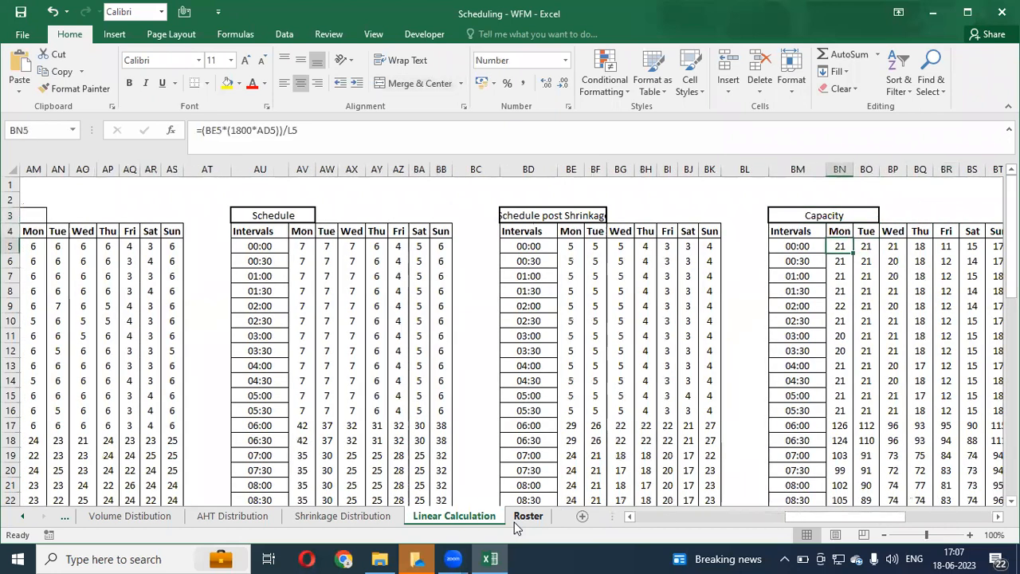
Step: Go across to the Staffing +/- table and inspect the formula in its Monday 00:00 cell
{"action": "key", "text": "Right"}
{"action": "key", "text": "Right"}
{"action": "key", "text": "Right"}
{"action": "key", "text": "Right"}
{"action": "key", "text": "Right"}
{"action": "key", "text": "Right"}
{"action": "key", "text": "Right"}
{"action": "key", "text": "Right"}
{"action": "key", "text": "Right"}
{"action": "key", "text": "Right"}
{"action": "key", "text": "Right"}
{"action": "key", "text": "Right"}
{"action": "key", "text": "Right"}
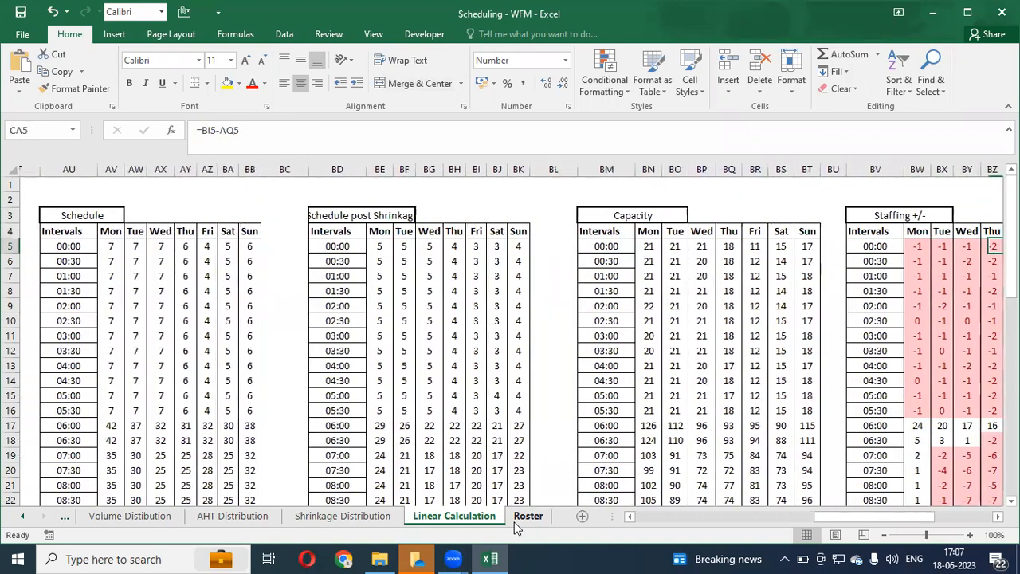
{"action": "key", "text": "Right"}
{"action": "key", "text": "Right"}
{"action": "key", "text": "Left"}
{"action": "key", "text": "Left"}
{"action": "key", "text": "Left"}
{"action": "key", "text": "Left"}
{"action": "key", "text": "Left"}
{"action": "key", "text": "Left"}
{"action": "key", "text": "Left"}
{"action": "key", "text": "Right"}
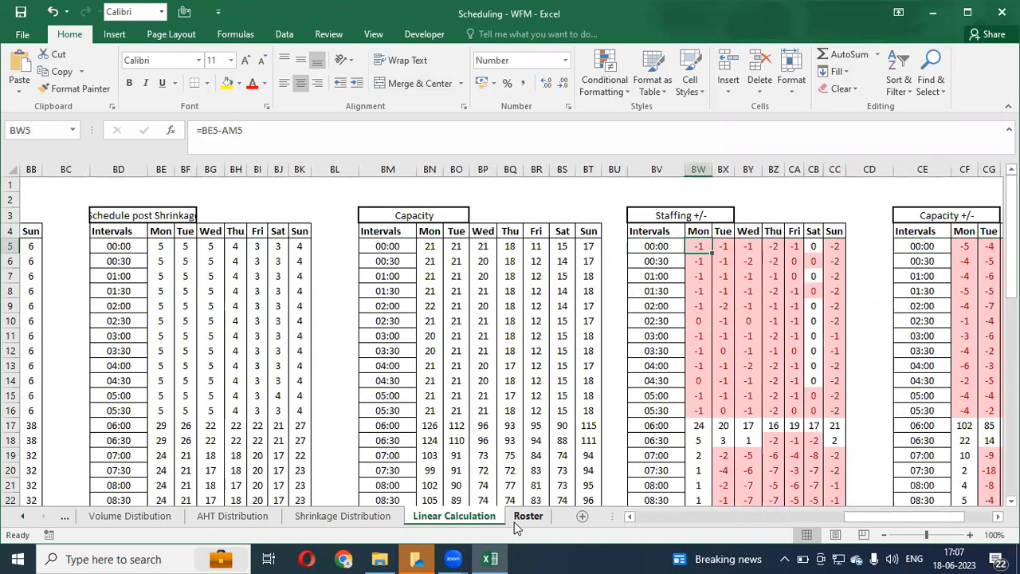
Step: Go across the 00:00 row of the Staffing +/- and Capacity +/- tables to the Capacity +/- Sunday cell
{"action": "key", "text": "Right"}
{"action": "key", "text": "Right"}
{"action": "key", "text": "Right"}
{"action": "key", "text": "Right"}
{"action": "key", "text": "Right"}
{"action": "key", "text": "Right"}
{"action": "key", "text": "Right"}
{"action": "key", "text": "Right"}
{"action": "key", "text": "Right"}
{"action": "key", "text": "Right"}
{"action": "key", "text": "Right"}
{"action": "key", "text": "Right"}
{"action": "key", "text": "Right"}
{"action": "key", "text": "Right"}
{"action": "key", "text": "Right"}
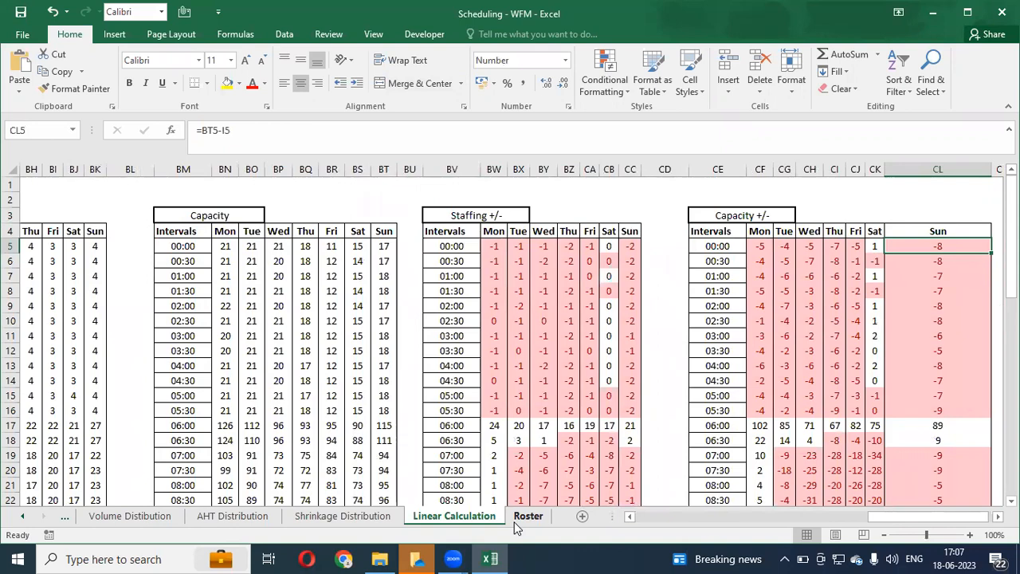
Step: Check the totals below the Capacity +/- table, including the total intervals in the week, Missed and Met
{"action": "key", "text": "ctrl+Down"}
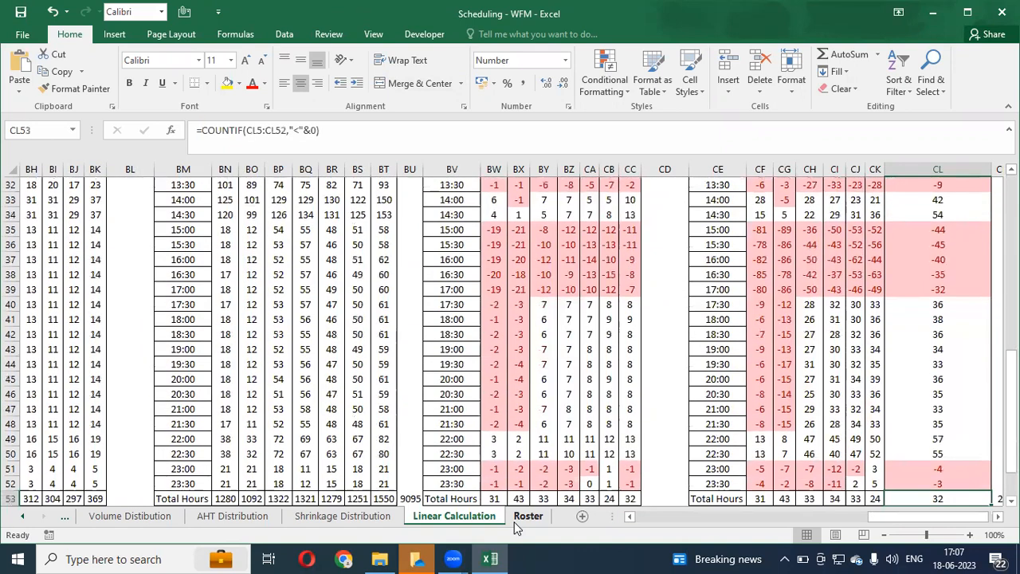
{"action": "key", "text": "Down"}
{"action": "key", "text": "Down"}
{"action": "key", "text": "Down"}
{"action": "key", "text": "Down"}
{"action": "key", "text": "Down"}
{"action": "key", "text": "Up"}
{"action": "key", "text": "Up"}
{"action": "key", "text": "Up"}
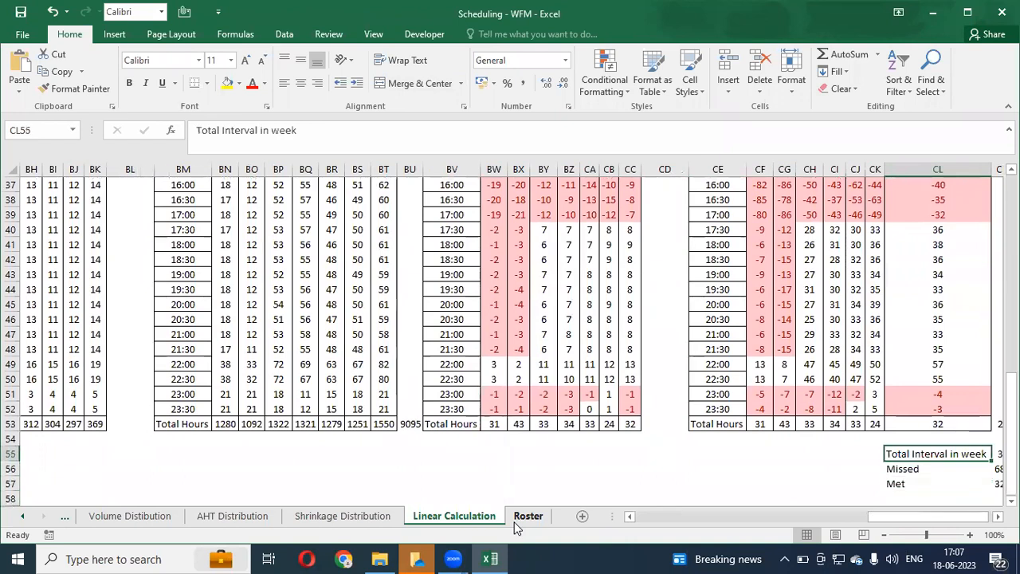
{"action": "key", "text": "Right"}
{"action": "key", "text": "Right"}
{"action": "key", "text": "Left"}
{"action": "key", "text": "Left"}
{"action": "key", "text": "Down"}
{"action": "key", "text": "Down"}
{"action": "key", "text": "Up"}
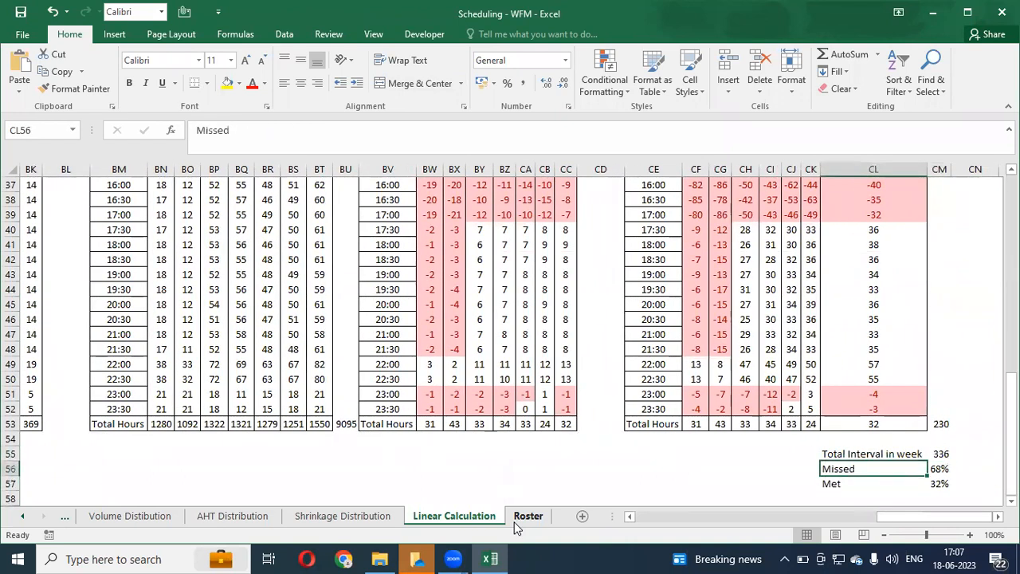
Step: Return to the Capacity +/- table's weekday header row and review the interval deviations under it
{"action": "key", "text": "Right"}
{"action": "key", "text": "Up"}
{"action": "key", "text": "Up"}
{"action": "key", "text": "Up"}
{"action": "key", "text": "Up"}
{"action": "key", "text": "Left"}
{"action": "key", "text": "Left"}
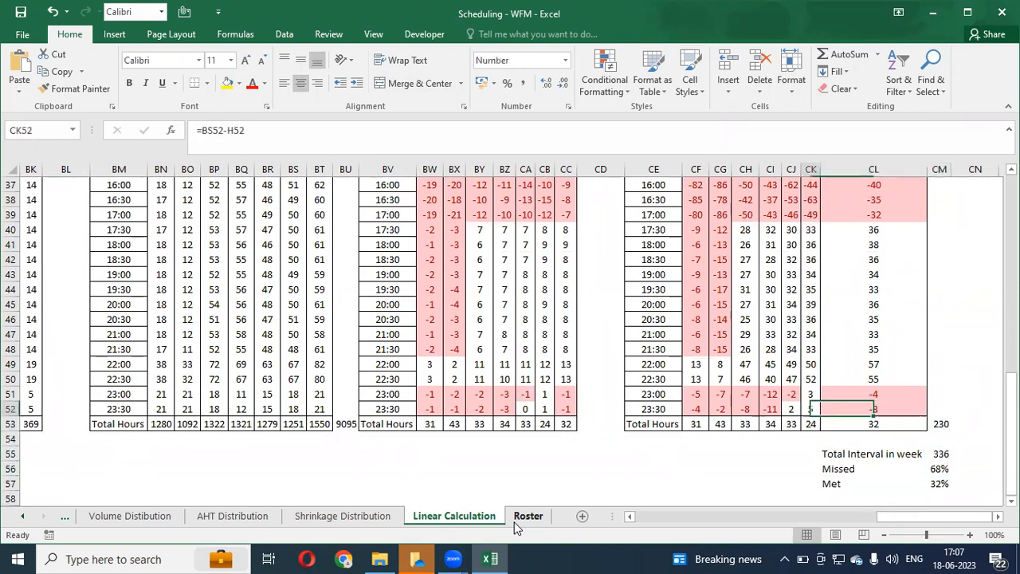
{"action": "key", "text": "ctrl+Up"}
{"action": "key", "text": "Up"}
{"action": "key", "text": "Up"}
{"action": "key", "text": "Down"}
{"action": "key", "text": "Down"}
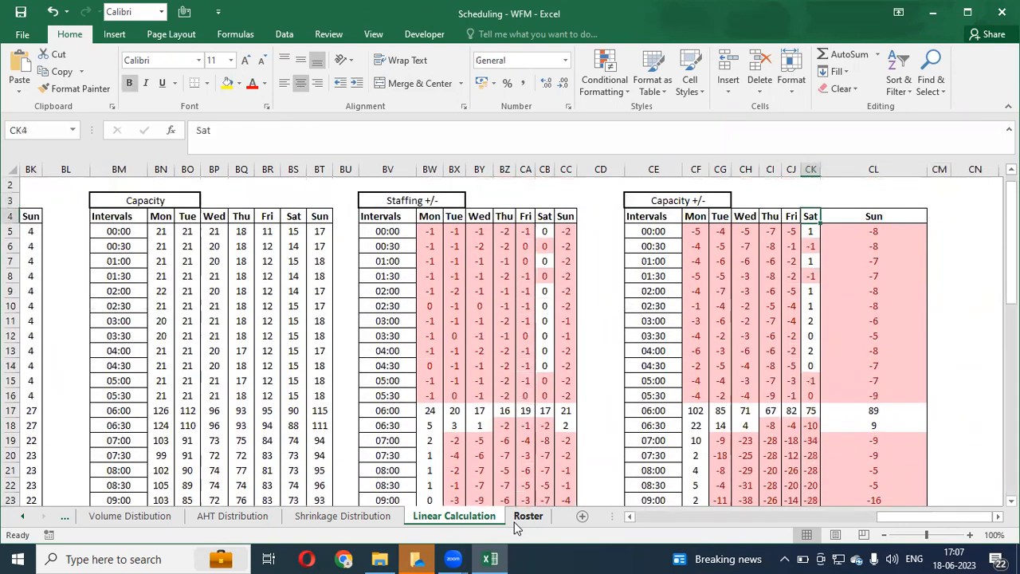
{"action": "key", "text": "ctrl+Left"}
{"action": "key", "text": "ctrl+Right"}
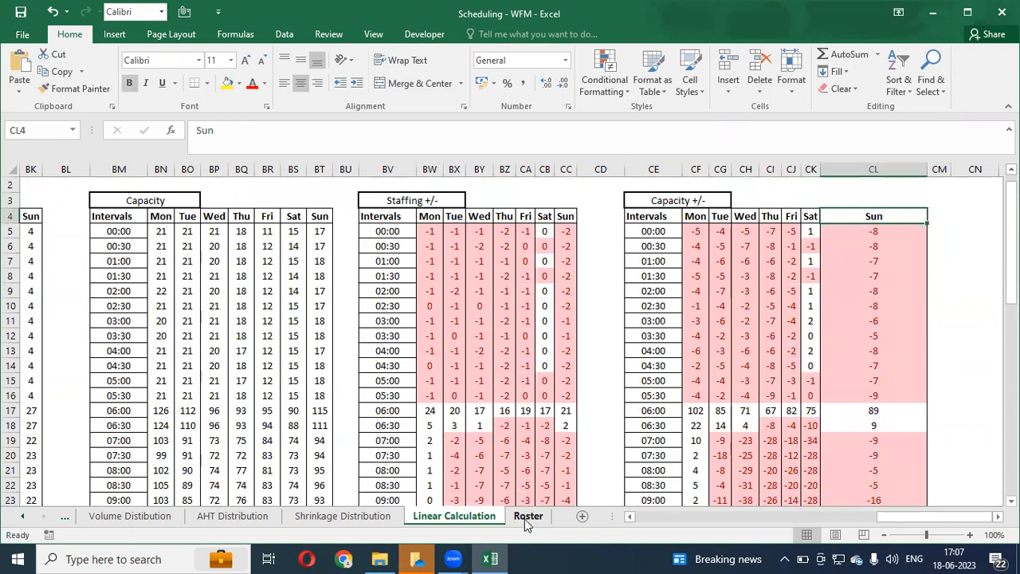
Step: Open the Roster sheet and review the agents' shifts and week offs down to the shift summary
{"action": "left_click", "coordinate": [524, 519]}
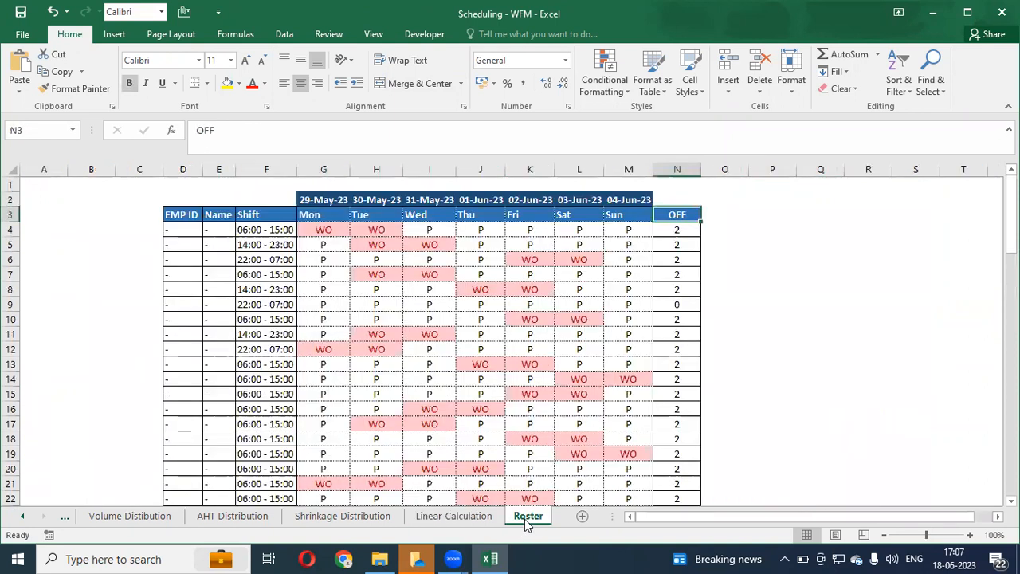
{"action": "left_click", "coordinate": [304, 228]}
{"action": "key", "text": "ctrl+Down"}
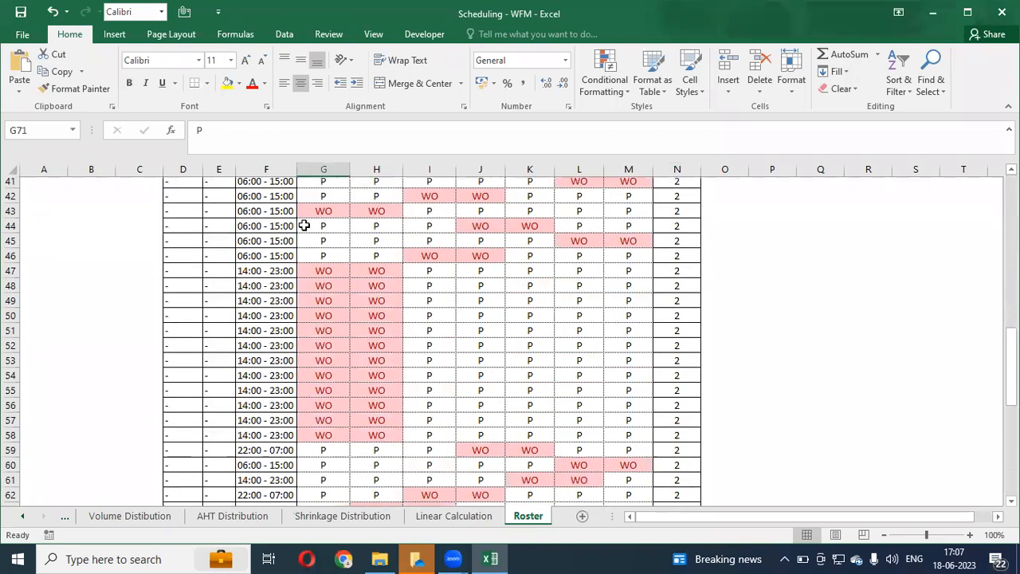
{"action": "key", "text": "Down"}
{"action": "key", "text": "Down"}
{"action": "key", "text": "Down"}
{"action": "key", "text": "Down"}
{"action": "key", "text": "Down"}
{"action": "key", "text": "Down"}
{"action": "key", "text": "Down"}
{"action": "key", "text": "Down"}
{"action": "key", "text": "Down"}
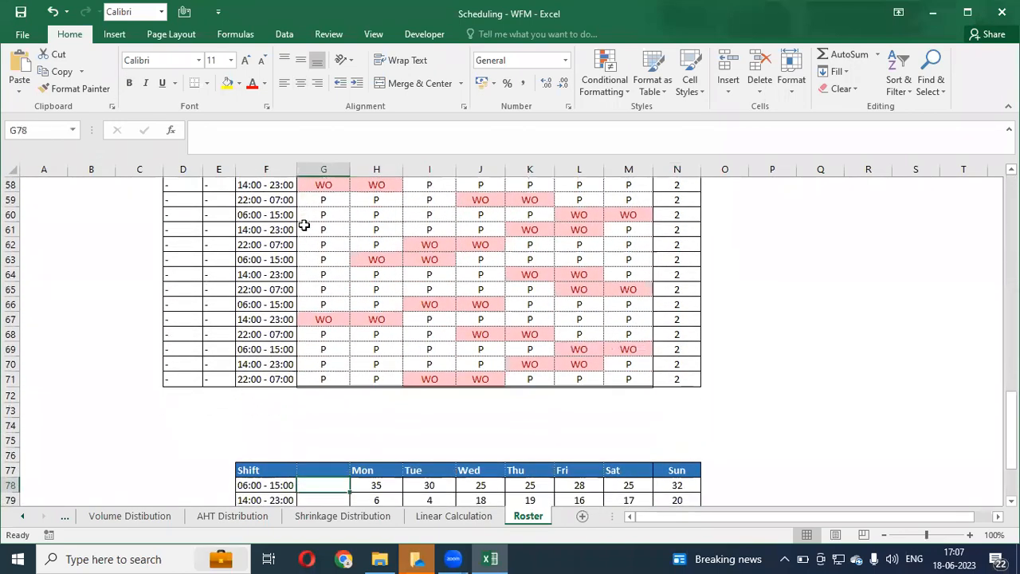
Step: Select the header row of the shift summary table, from Shift through Sun
{"action": "key", "text": "Up"}
{"action": "key", "text": "Up"}
{"action": "key", "text": "Up"}
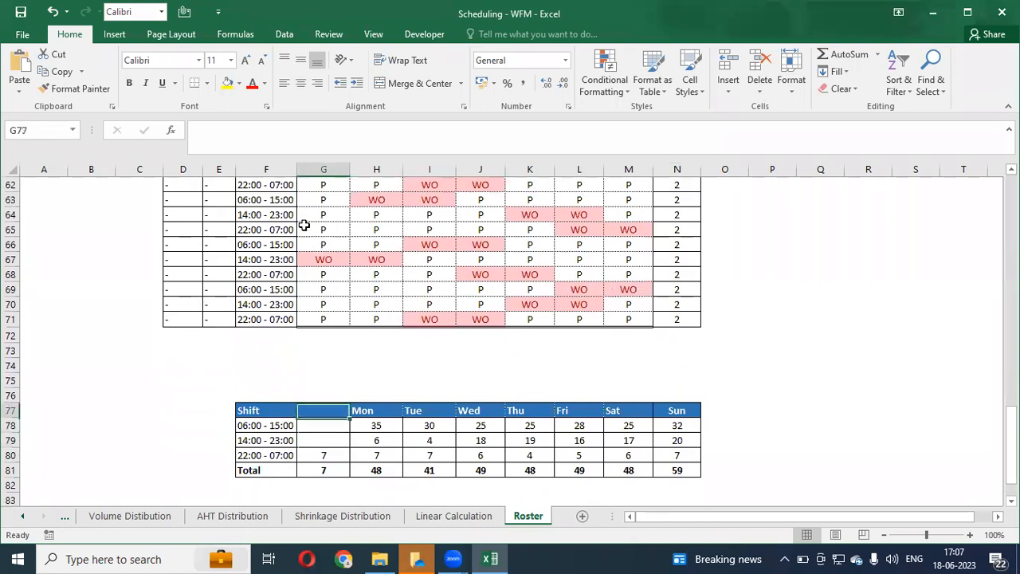
{"action": "key", "text": "Left"}
{"action": "key", "text": "ctrl+shift+Right"}
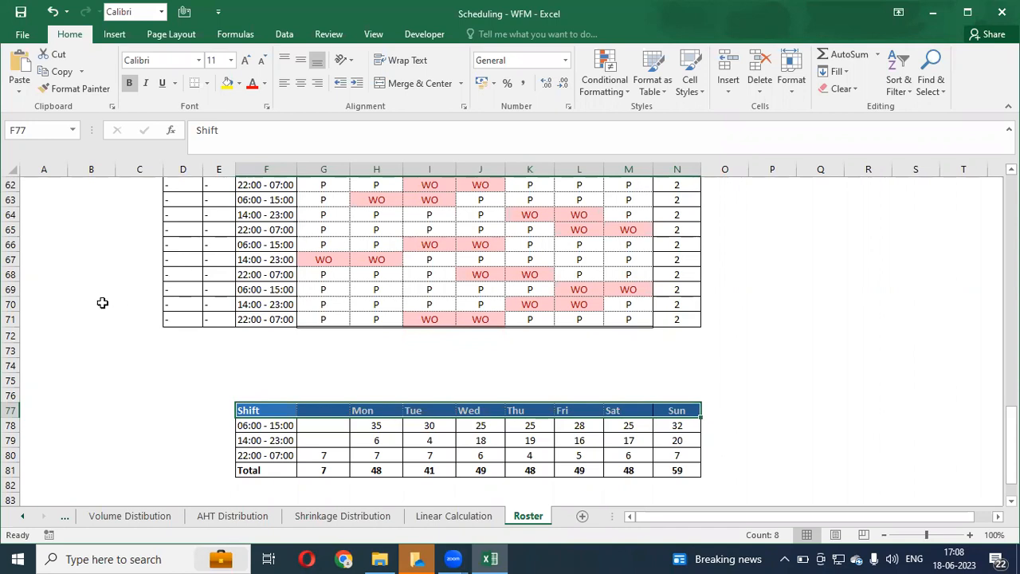
Step: Return to the Topics sheet at the start of the workbook
{"action": "left_click", "coordinate": [65, 516]}
{"action": "left_click", "coordinate": [63, 518]}
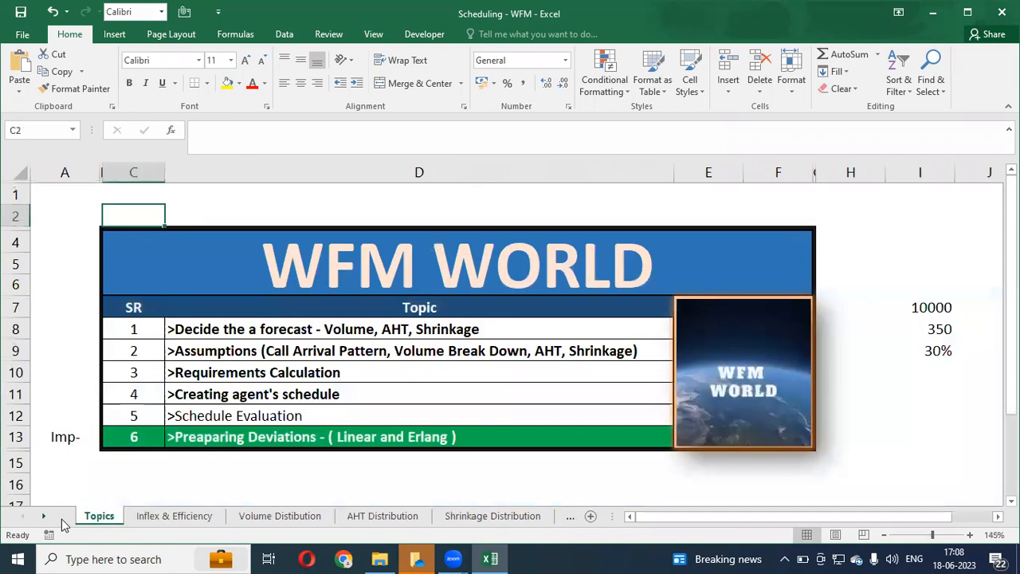
Step: Review the forecast volume, AHT and shrinkage values listed beside the topics table
{"action": "left_click", "coordinate": [938, 307]}
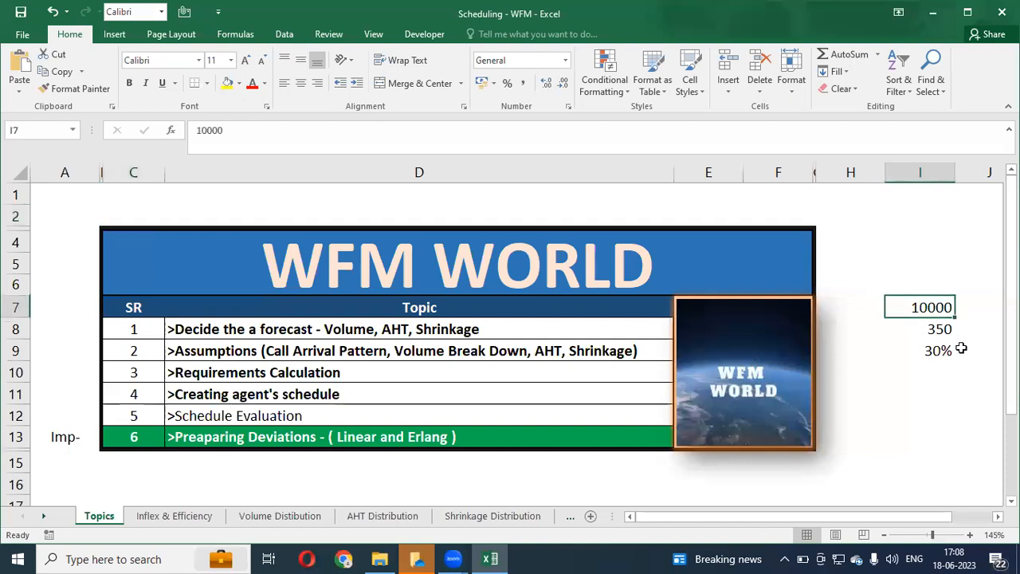
{"action": "left_click", "coordinate": [945, 332]}
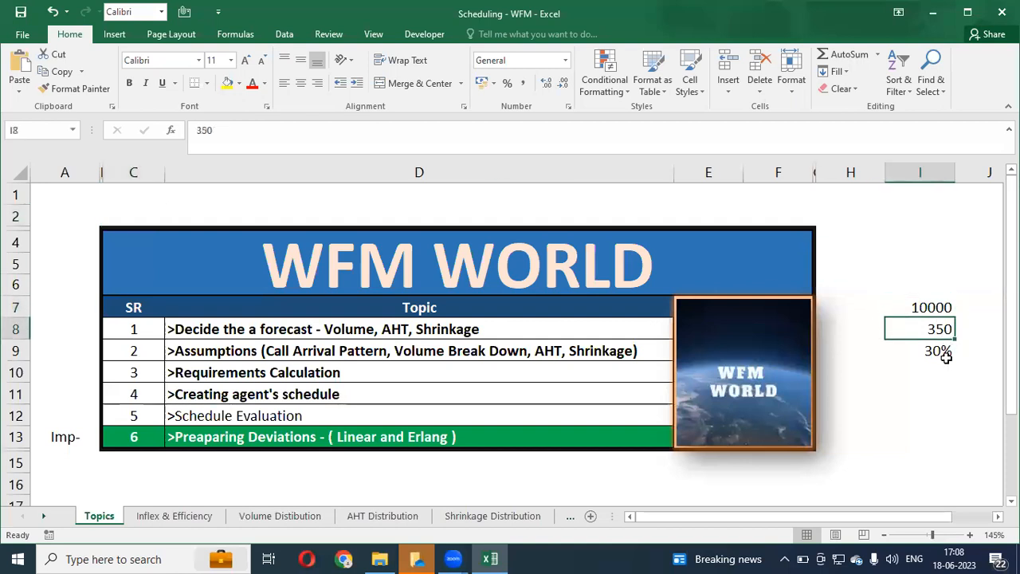
{"action": "left_click", "coordinate": [947, 355]}
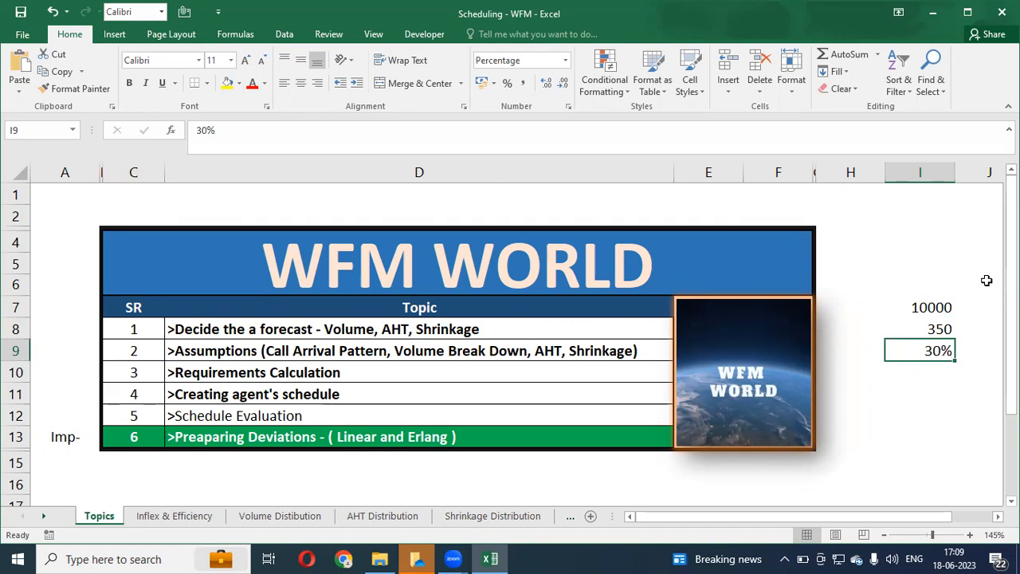
{"action": "left_click", "coordinate": [945, 308]}
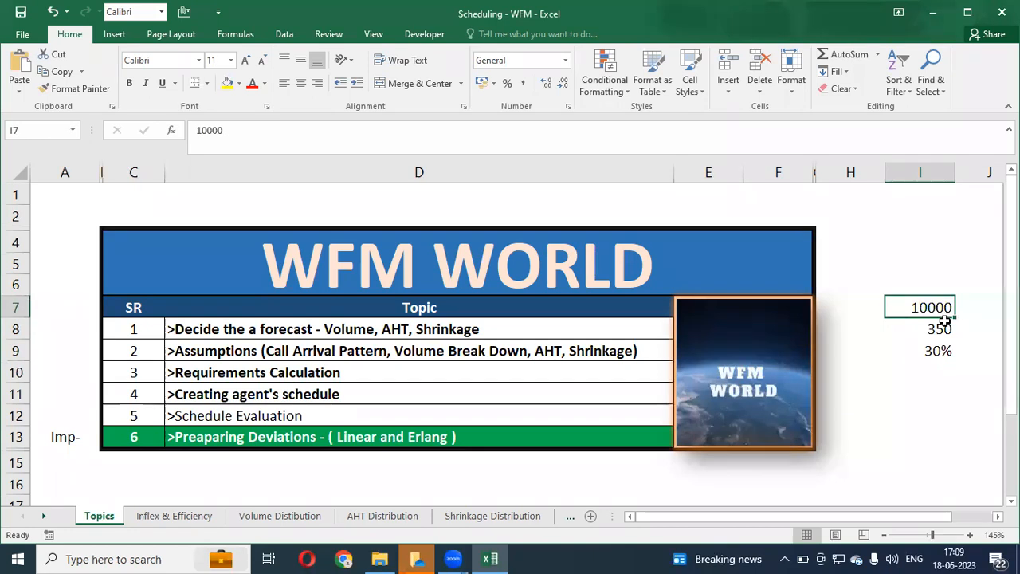
{"action": "left_click", "coordinate": [944, 329]}
{"action": "left_click", "coordinate": [943, 351]}
Step: Enter 80% in I10 and 20 in I11, below the forecast values
{"action": "left_click", "coordinate": [944, 375]}
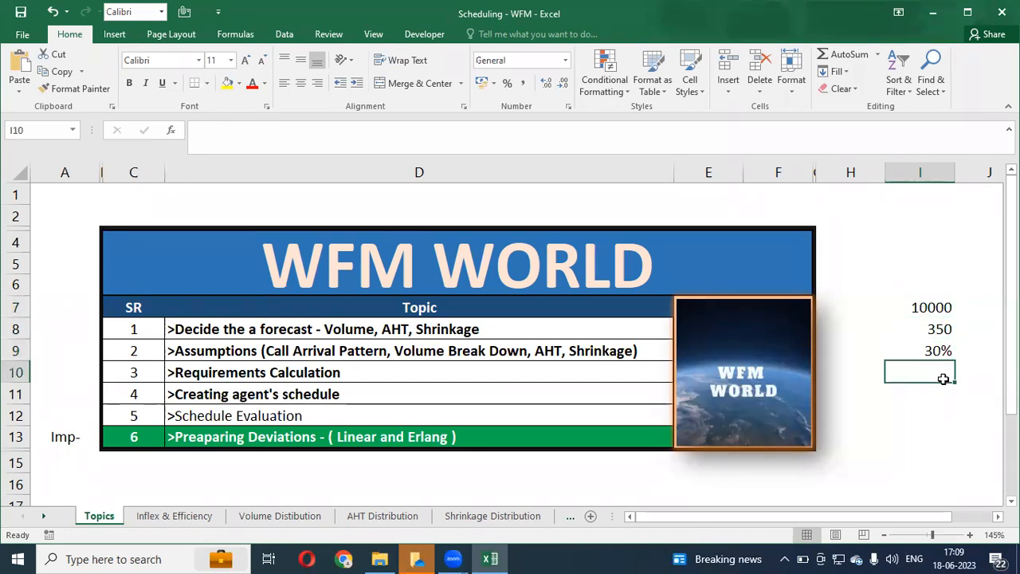
{"action": "type", "text": "80"}
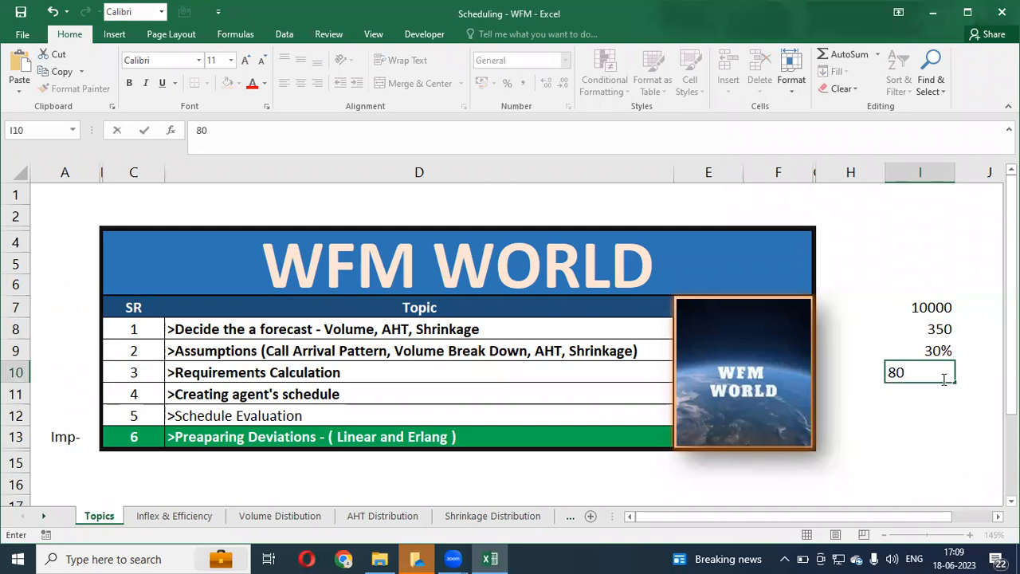
{"action": "type", "text": "%"}
{"action": "key", "text": "Return"}
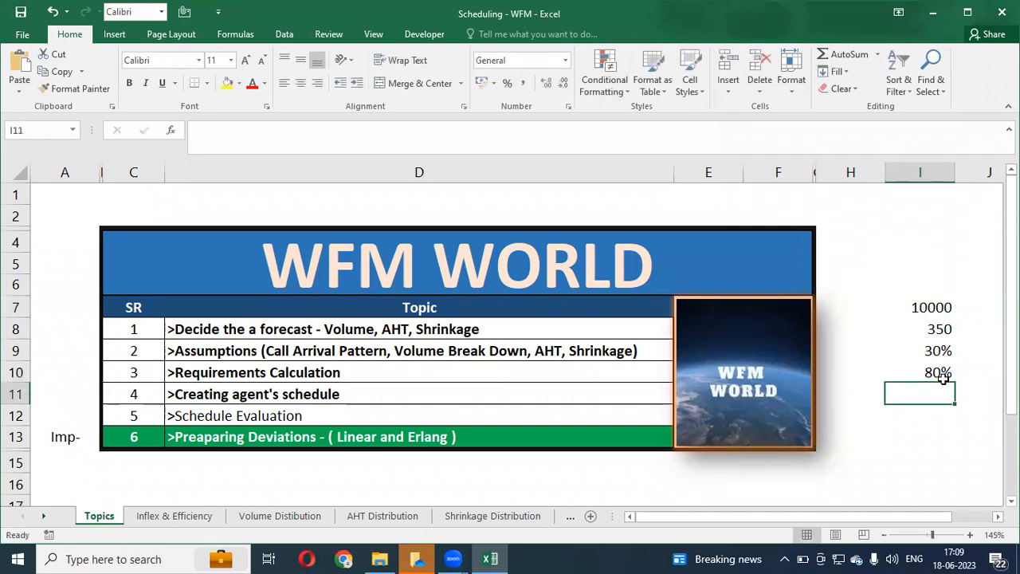
{"action": "type", "text": "2"}
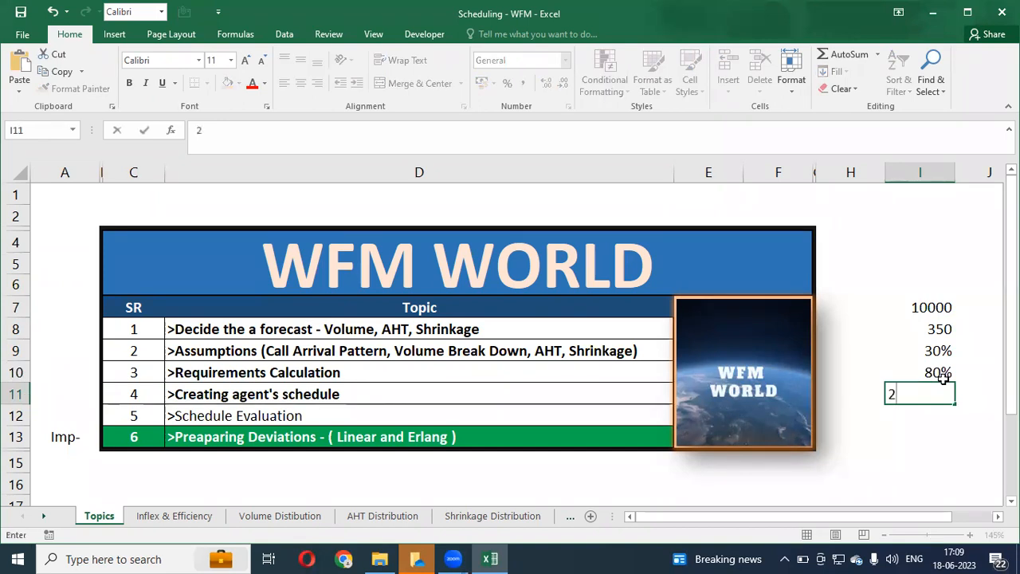
{"action": "type", "text": "0"}
{"action": "key", "text": "Return"}
Step: Copy the five forecast and target values in I7:I11
{"action": "key", "text": "Up"}
{"action": "key", "text": "Up"}
{"action": "key", "text": "Up"}
{"action": "key", "text": "Up"}
{"action": "key", "text": "Up"}
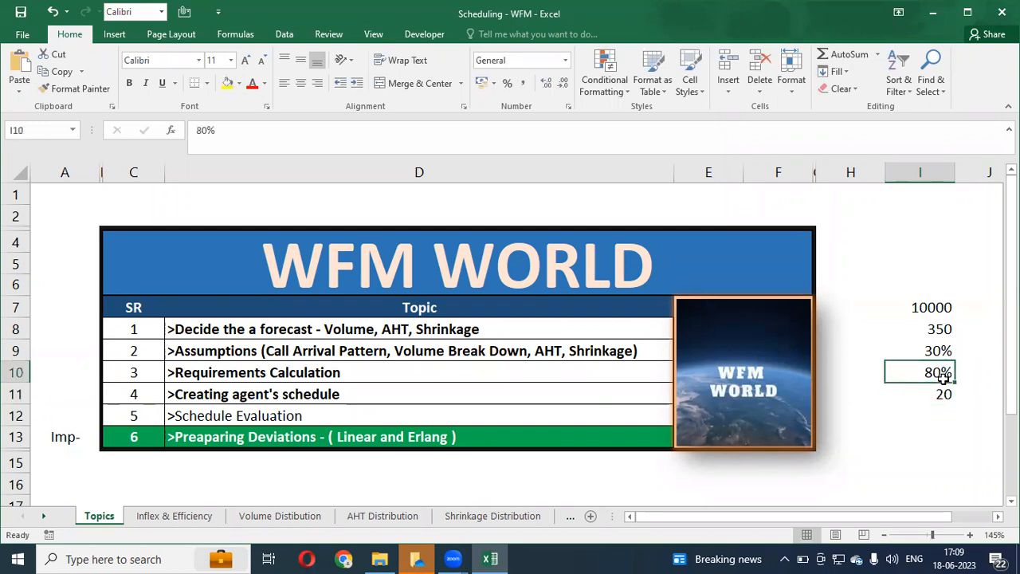
{"action": "key", "text": "shift+Down"}
{"action": "key", "text": "shift+Down"}
{"action": "key", "text": "shift+Down"}
{"action": "key", "text": "shift+Down"}
{"action": "key", "text": "ctrl+c"}
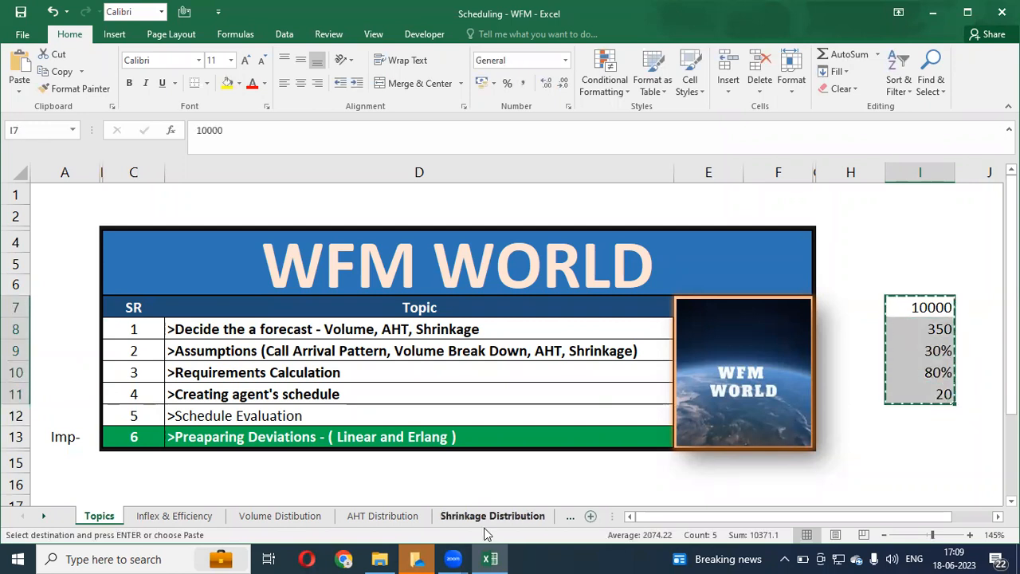
Step: Go to the Linear Calculation sheet and move back to the Volume table at its start
{"action": "left_click", "coordinate": [532, 521]}
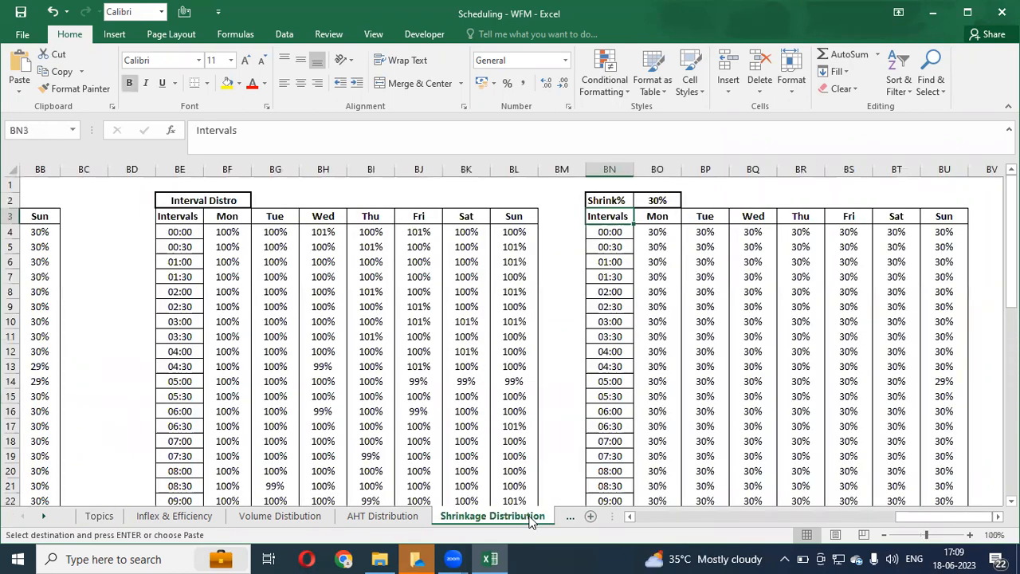
{"action": "key", "text": "ctrl+Page_Down"}
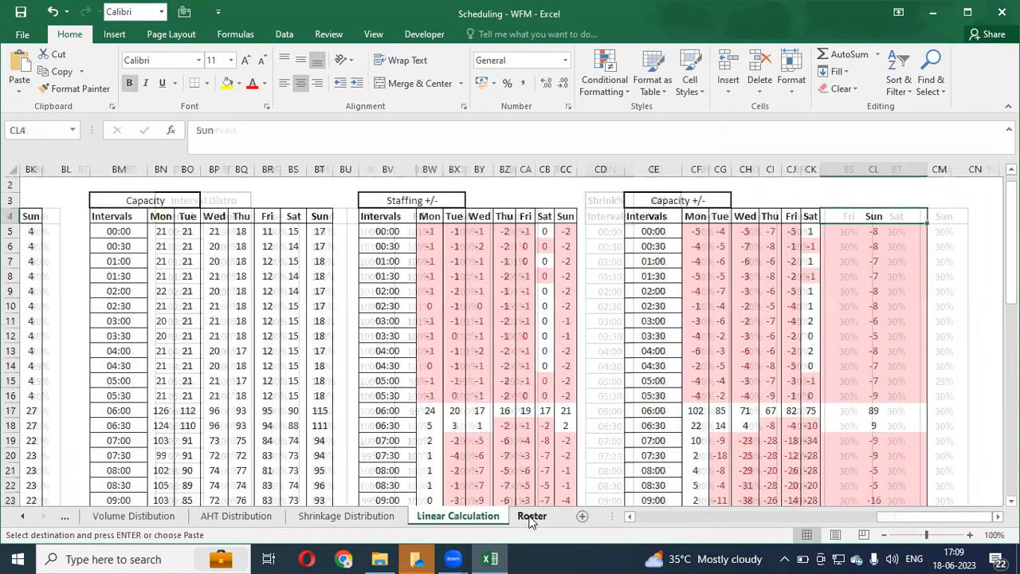
{"action": "key", "text": "ctrl+Page_Up"}
{"action": "key", "text": "ctrl+Page_Down"}
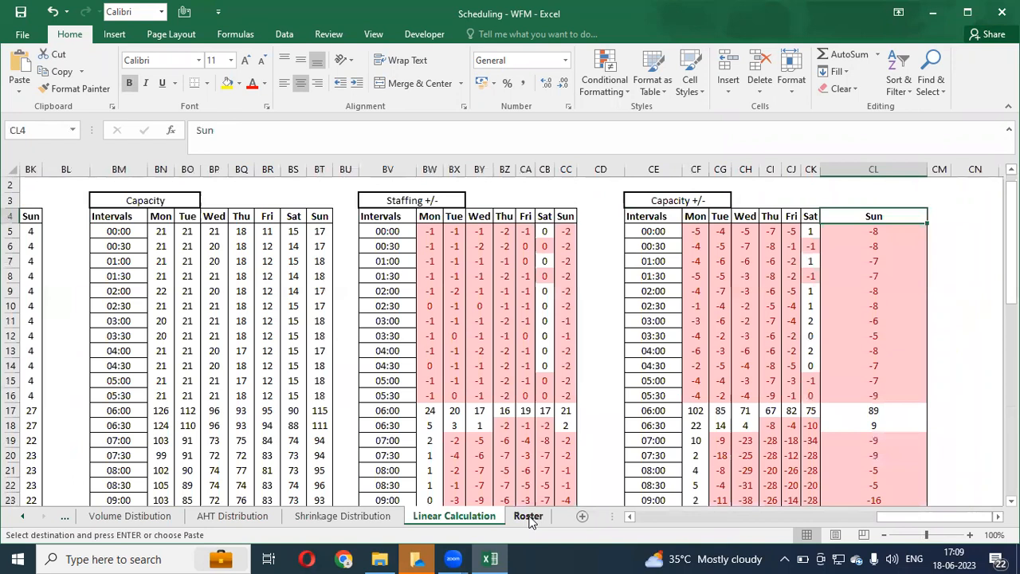
{"action": "key", "text": "ctrl+Left"}
{"action": "key", "text": "ctrl+Left"}
{"action": "key", "text": "ctrl+Left"}
{"action": "key", "text": "ctrl+Left"}
{"action": "key", "text": "ctrl+Left"}
{"action": "key", "text": "ctrl+Left"}
{"action": "key", "text": "ctrl+Left"}
{"action": "key", "text": "ctrl+Left"}
{"action": "key", "text": "ctrl+Left"}
{"action": "key", "text": "ctrl+Left"}
{"action": "key", "text": "ctrl+Left"}
{"action": "key", "text": "ctrl+Left"}
{"action": "key", "text": "ctrl+Left"}
{"action": "key", "text": "ctrl+Left"}
{"action": "key", "text": "ctrl+Left"}
{"action": "key", "text": "ctrl+Left"}
{"action": "key", "text": "ctrl+Left"}
{"action": "key", "text": "ctrl+Left"}
{"action": "key", "text": "ctrl+Left"}
{"action": "key", "text": "ctrl+Left"}
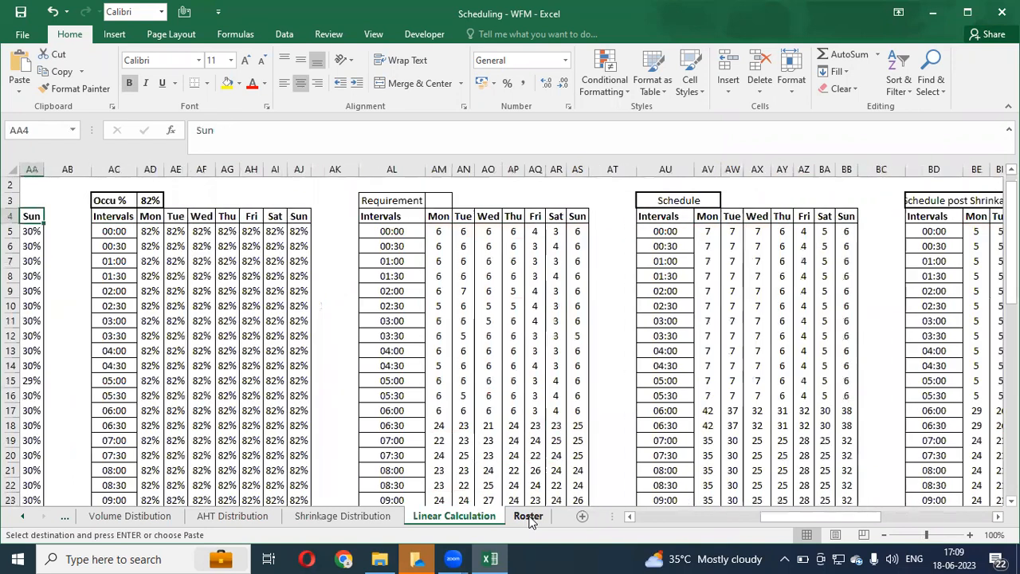
{"action": "key", "text": "Right"}
{"action": "key", "text": "Up"}
{"action": "key", "text": "Down"}
{"action": "key", "text": "Right"}
{"action": "key", "text": "Down"}
{"action": "key", "text": "Up"}
{"action": "key", "text": "Up"}
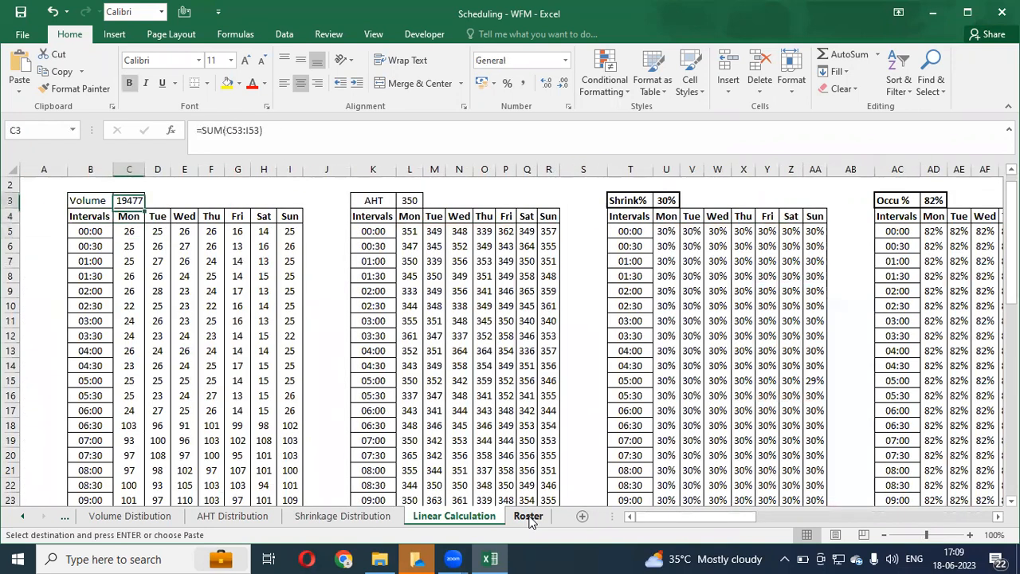
Step: Copy the Volume, AHT and Shrink% tables, from the Volume heading in B3 through the Total row in AA53
{"action": "key", "text": "Left"}
{"action": "key", "text": "shift+Right"}
{"action": "key", "text": "shift+Right"}
{"action": "key", "text": "shift+Right"}
{"action": "key", "text": "shift+Right"}
{"action": "key", "text": "shift+Right"}
{"action": "key", "text": "shift+Right"}
{"action": "key", "text": "shift+Right"}
{"action": "key", "text": "shift+Right"}
{"action": "key", "text": "shift+Right"}
{"action": "key", "text": "shift+Right"}
{"action": "key", "text": "shift+Right"}
{"action": "key", "text": "shift+Right"}
{"action": "key", "text": "shift+Right"}
{"action": "key", "text": "shift+Right"}
{"action": "key", "text": "shift+Right"}
{"action": "key", "text": "shift+Right"}
{"action": "key", "text": "shift+Right"}
{"action": "key", "text": "shift+Right"}
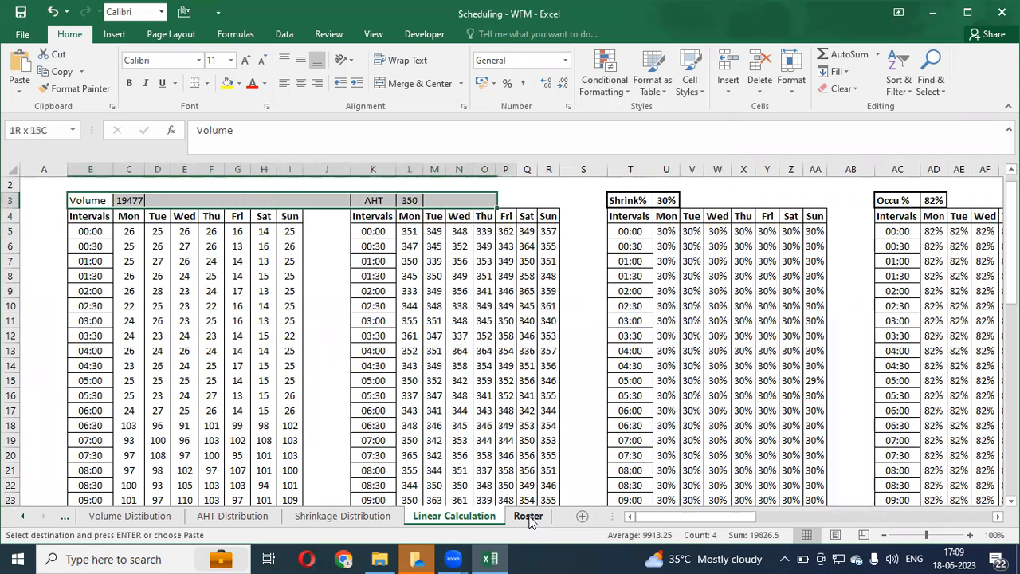
{"action": "key", "text": "shift+Right"}
{"action": "key", "text": "shift+Right"}
{"action": "key", "text": "shift+Right"}
{"action": "key", "text": "shift+Right"}
{"action": "key", "text": "shift+Right"}
{"action": "key", "text": "shift+Right"}
{"action": "key", "text": "shift+Right"}
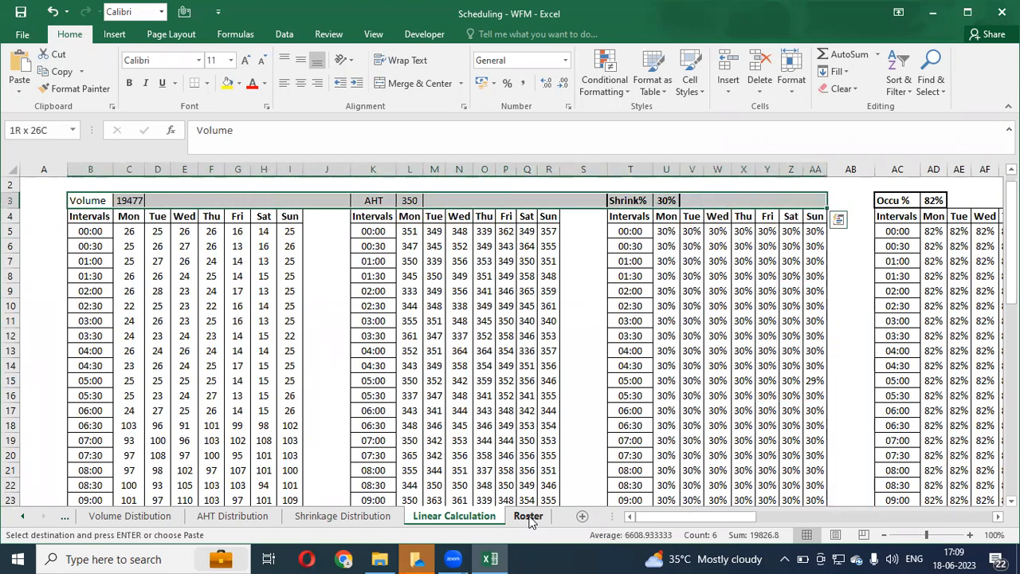
{"action": "key", "text": "ctrl+shift+Down"}
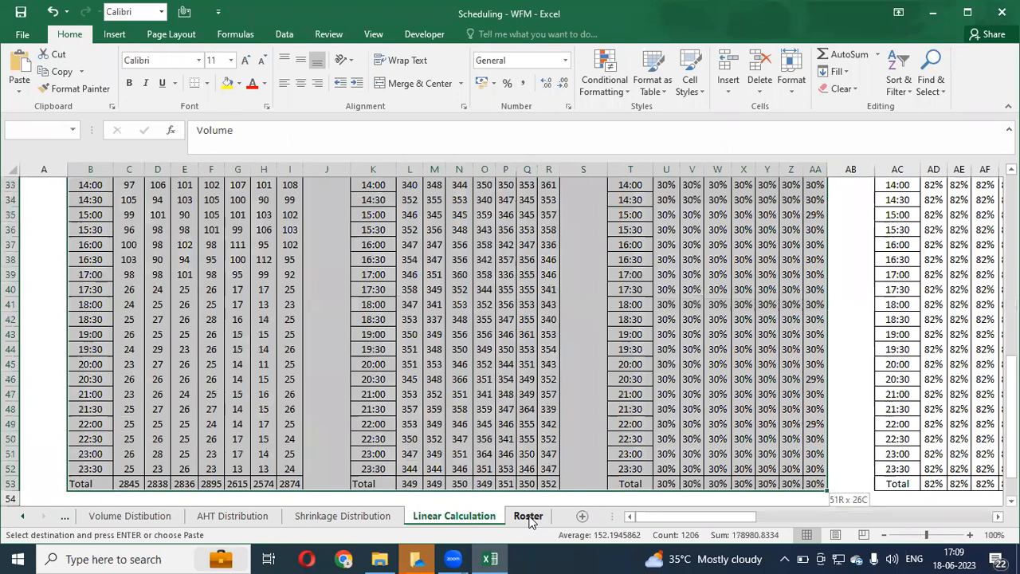
{"action": "key", "text": "ctrl+c"}
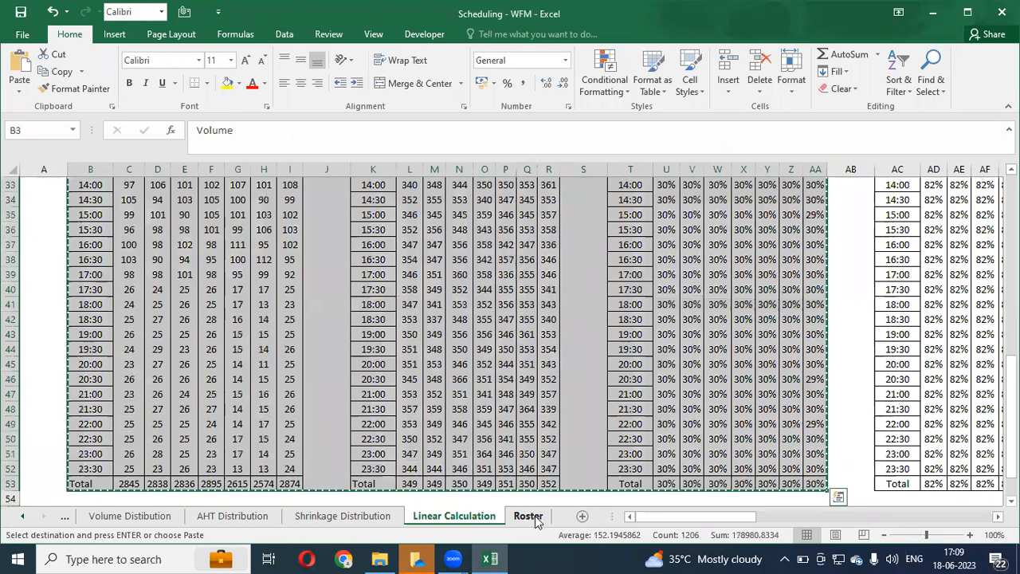
Step: Add a new sheet and paste the copied Volume, AHT and Shrink% tables starting at B5
{"action": "left_click", "coordinate": [588, 517]}
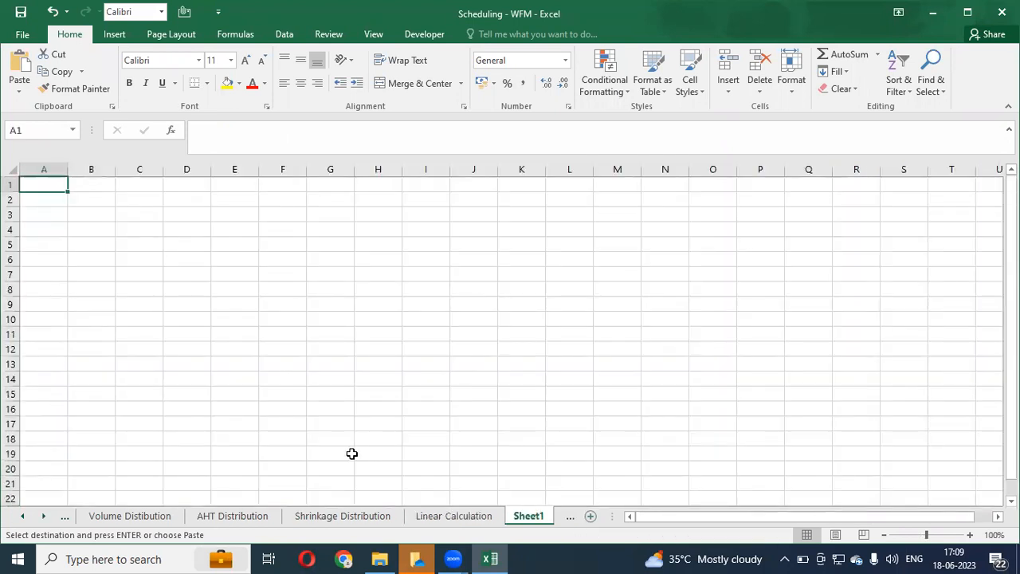
{"action": "key", "text": "Down"}
{"action": "key", "text": "Down"}
{"action": "key", "text": "Right"}
{"action": "key", "text": "Down"}
{"action": "key", "text": "Down"}
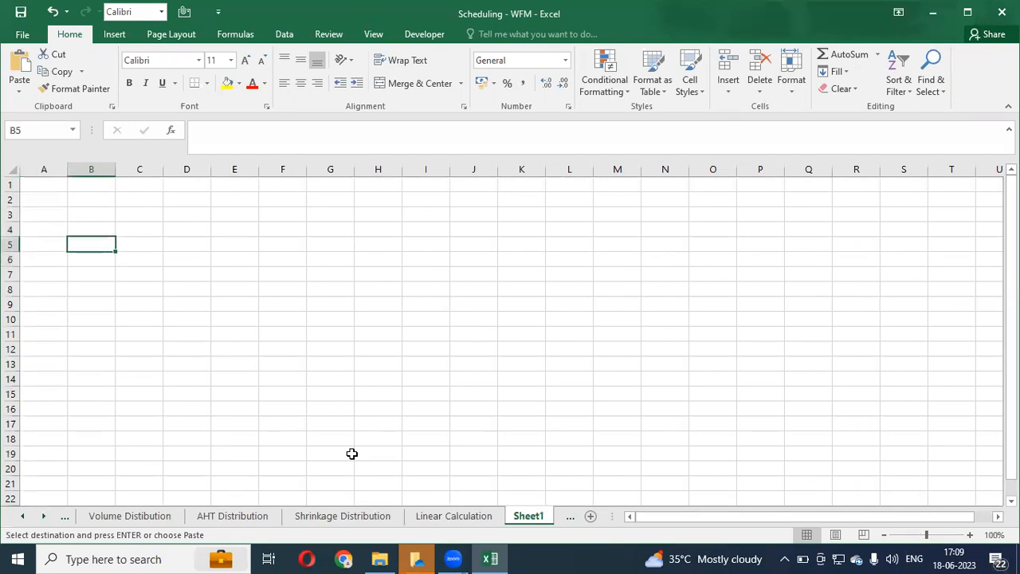
{"action": "key", "text": "Return"}
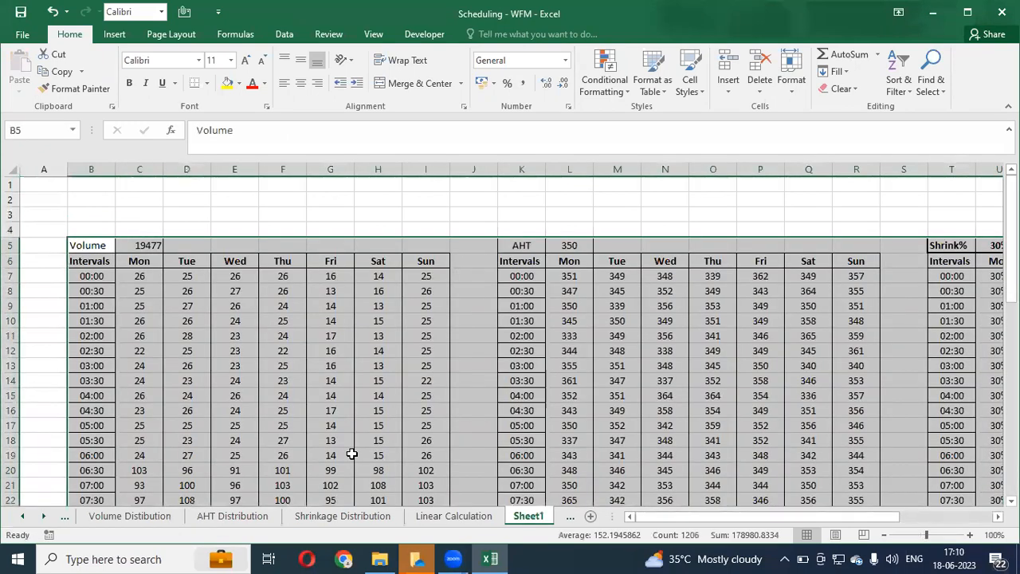
Step: AutoFit the column widths of the pasted tables and hide the sheet's gridlines
{"action": "key", "text": "alt+h"}
{"action": "key", "text": "o"}
{"action": "key", "text": "i"}
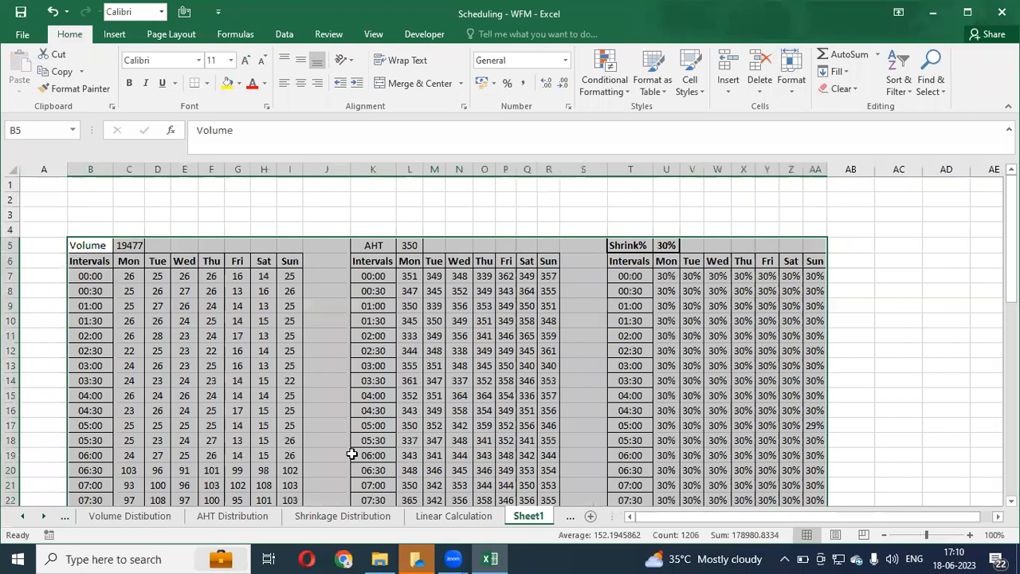
{"action": "key", "text": "alt+w"}
{"action": "key", "text": "v"}
{"action": "key", "text": "g"}
Step: Show the new sheet's gridlines again and hide them once more
{"action": "key", "text": "alt+w"}
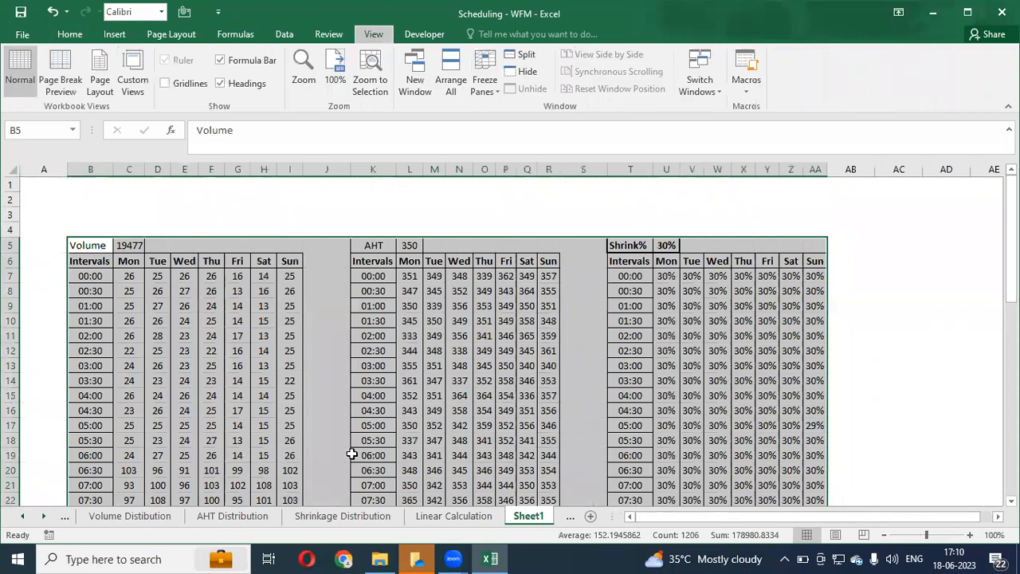
{"action": "key", "text": "v"}
{"action": "key", "text": "g"}
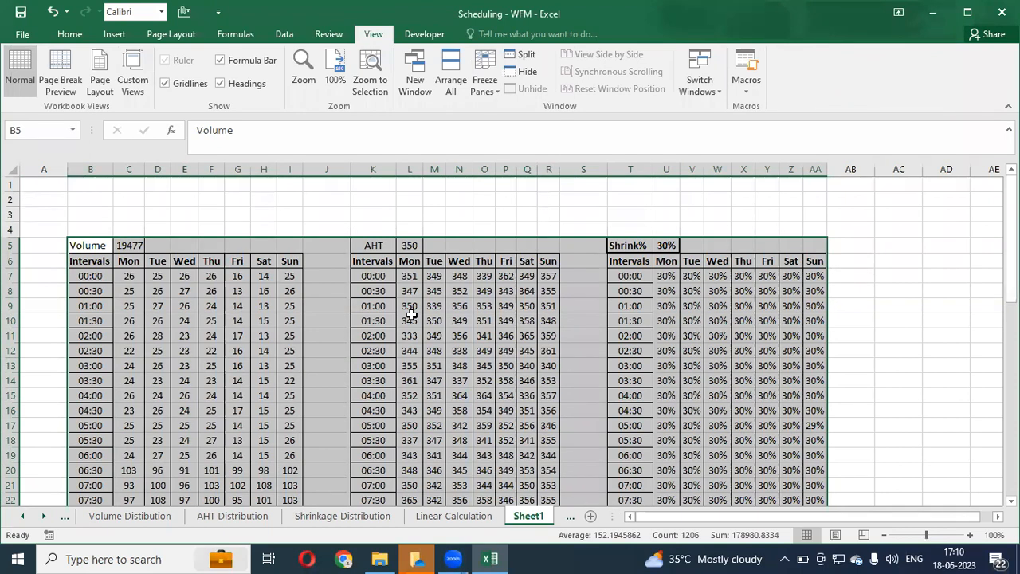
{"action": "key", "text": "alt"}
{"action": "key", "text": "w"}
{"action": "key", "text": "v"}
{"action": "key", "text": "g"}
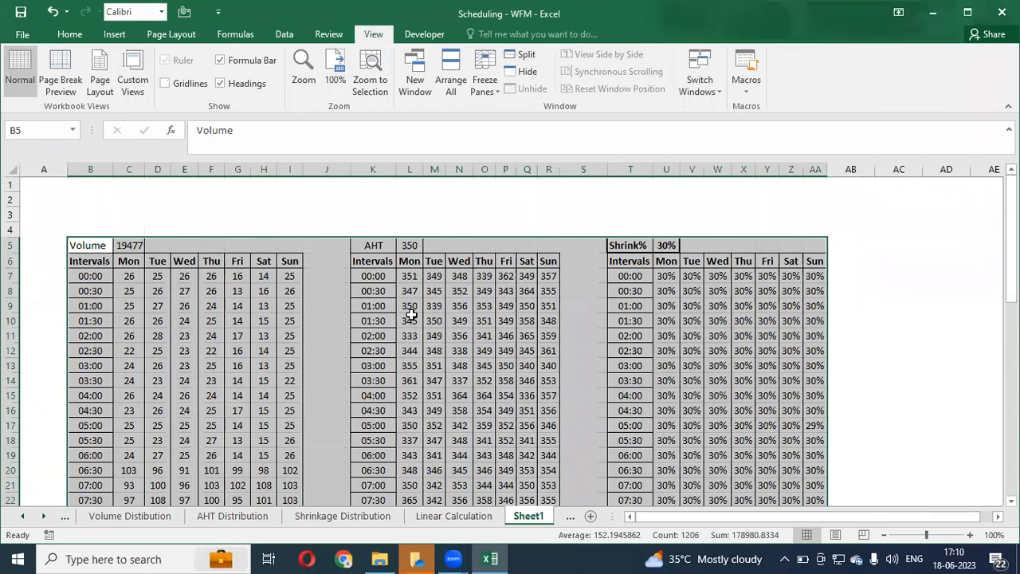
{"action": "key", "text": "Up"}
{"action": "key", "text": "Up"}
{"action": "key", "text": "Down"}
{"action": "key", "text": "Down"}
{"action": "key", "text": "Down"}
{"action": "key", "text": "Up"}
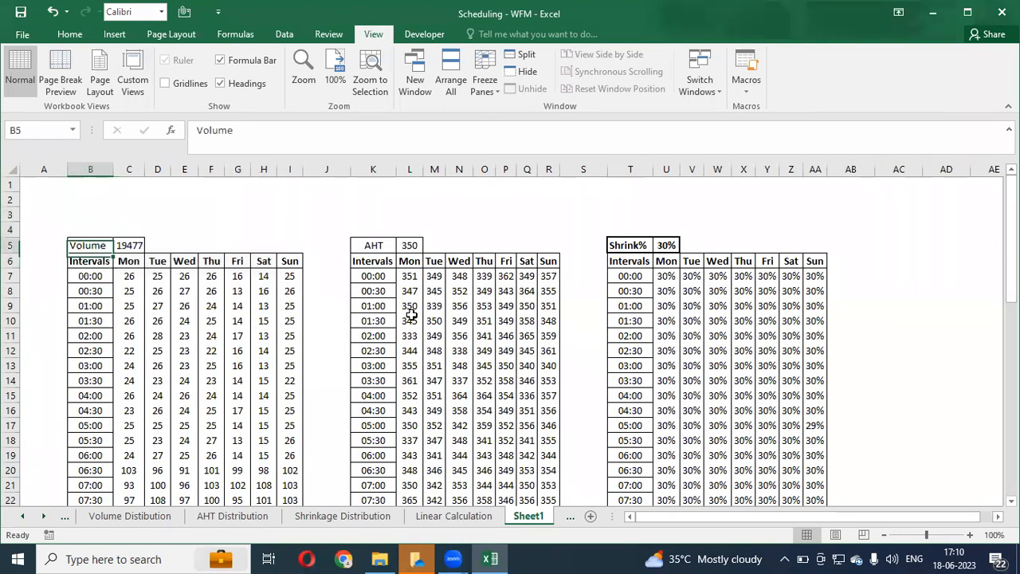
{"action": "key", "text": "Right"}
{"action": "key", "text": "Right"}
{"action": "key", "text": "Right"}
{"action": "key", "text": "Right"}
{"action": "key", "text": "Right"}
{"action": "key", "text": "Left"}
{"action": "key", "text": "Left"}
{"action": "key", "text": "Left"}
{"action": "key", "text": "Left"}
{"action": "key", "text": "Left"}
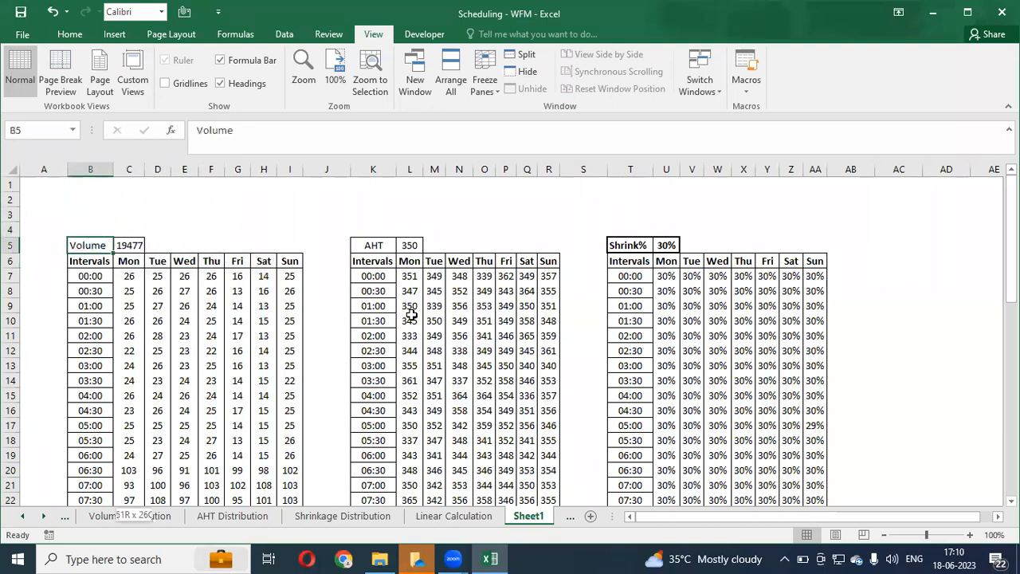
Step: Check the Monday column of the pasted Volume table from the 00:00 interval down to its total
{"action": "key", "text": "ctrl+shift+Down"}
{"action": "key", "text": "ctrl+shift+Up"}
{"action": "key", "text": "Up"}
{"action": "key", "text": "Down"}
{"action": "key", "text": "Right"}
{"action": "key", "text": "Down"}
{"action": "key", "text": "Down"}
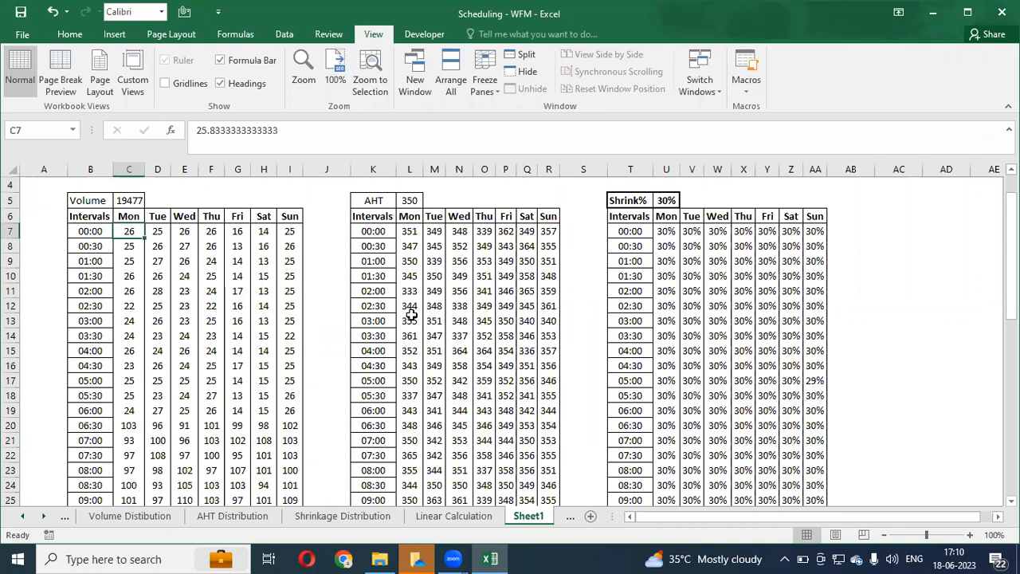
{"action": "key", "text": "ctrl+shift+Down"}
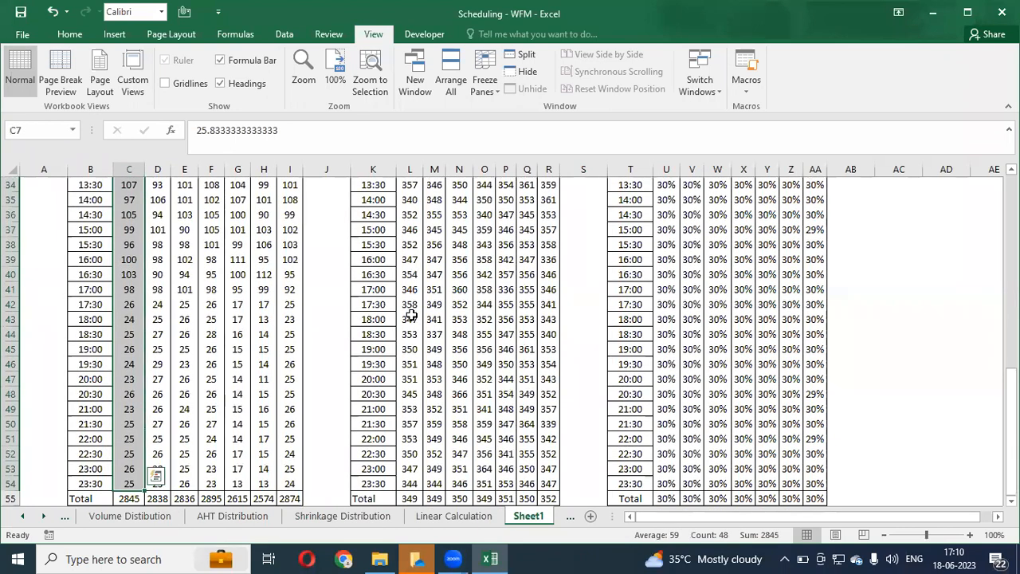
{"action": "key", "text": "ctrl+Down"}
{"action": "key", "text": "Up"}
{"action": "key", "text": "ctrl+Up"}
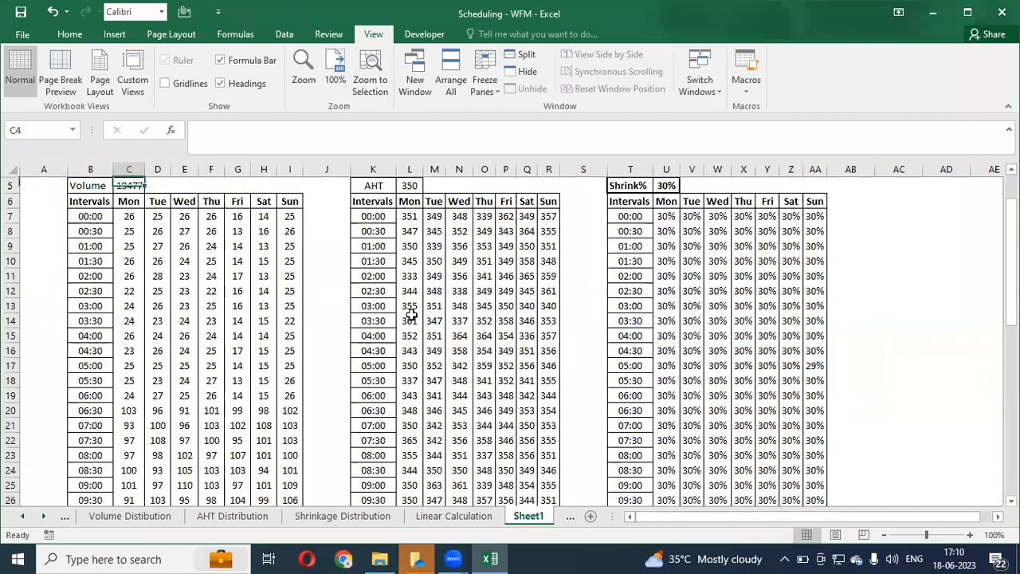
Step: Check across the pasted AHT and Shrink% tables, including the Sunday shrinkage column down to its total
{"action": "key", "text": "Down"}
{"action": "key", "text": "Down"}
{"action": "key", "text": "ctrl+Right"}
{"action": "key", "text": "ctrl+Right"}
{"action": "key", "text": "Right"}
{"action": "key", "text": "ctrl+Right"}
{"action": "key", "text": "ctrl+Right"}
{"action": "key", "text": "Right"}
{"action": "key", "text": "Down"}
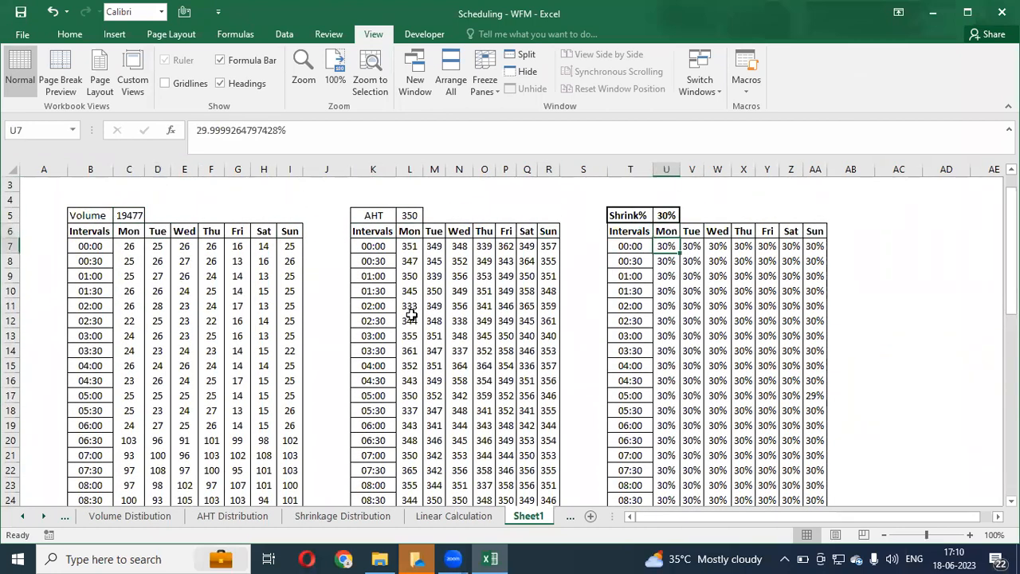
{"action": "key", "text": "ctrl+Right"}
{"action": "key", "text": "ctrl+Down"}
{"action": "key", "text": "ctrl+Up"}
{"action": "key", "text": "Up"}
{"action": "key", "text": "Up"}
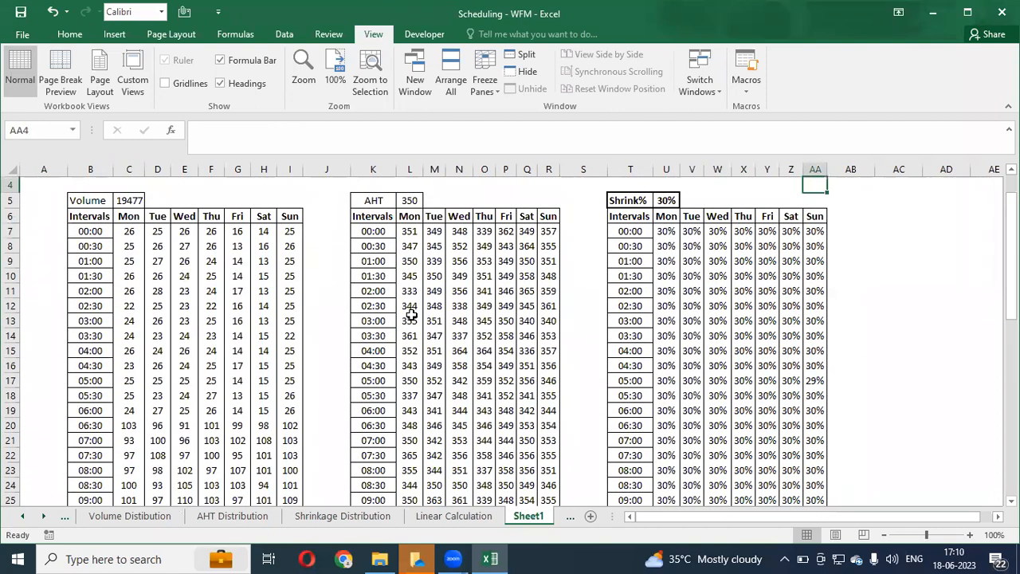
Step: Insert two blank rows above row 1 to make room above the three tables
{"action": "key", "text": "Left"}
{"action": "key", "text": "Left"}
{"action": "key", "text": "Left"}
{"action": "key", "text": "Left"}
{"action": "key", "text": "Left"}
{"action": "key", "text": "Left"}
{"action": "key", "text": "Left"}
{"action": "key", "text": "Left"}
{"action": "key", "text": "Left"}
{"action": "key", "text": "Left"}
{"action": "key", "text": "Left"}
{"action": "key", "text": "Left"}
{"action": "key", "text": "Left"}
{"action": "key", "text": "Left"}
{"action": "key", "text": "Left"}
{"action": "key", "text": "Left"}
{"action": "key", "text": "Left"}
{"action": "key", "text": "Left"}
{"action": "key", "text": "Left"}
{"action": "key", "text": "Left"}
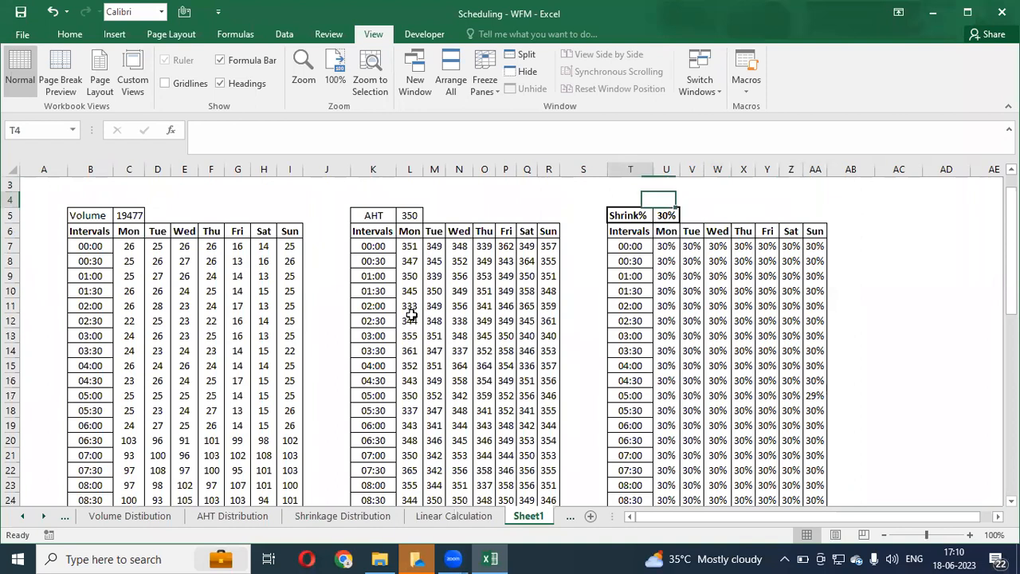
{"action": "key", "text": "Down"}
{"action": "key", "text": "Right"}
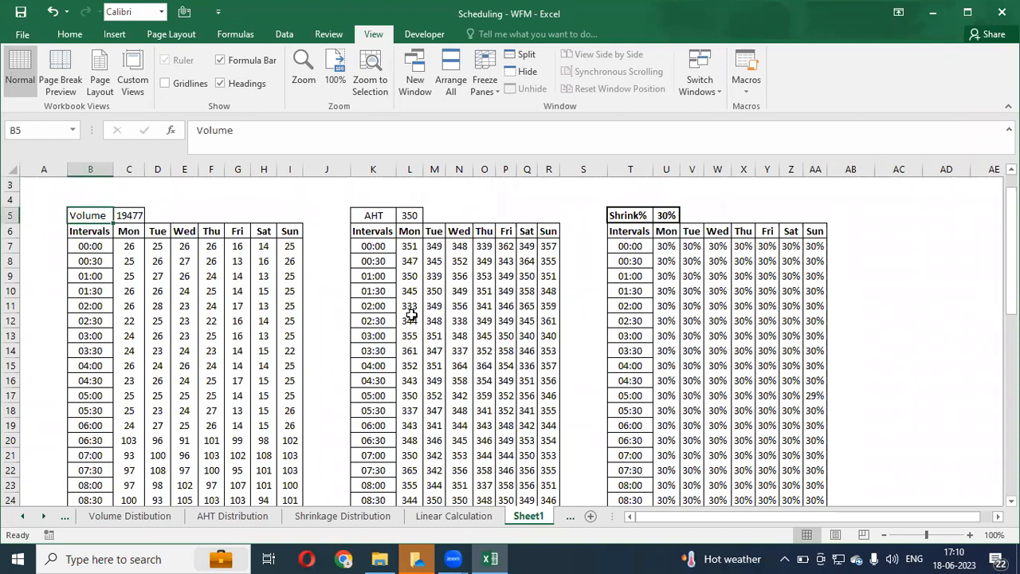
{"action": "key", "text": "Up"}
{"action": "key", "text": "Up"}
{"action": "key", "text": "Up"}
{"action": "key", "text": "Up"}
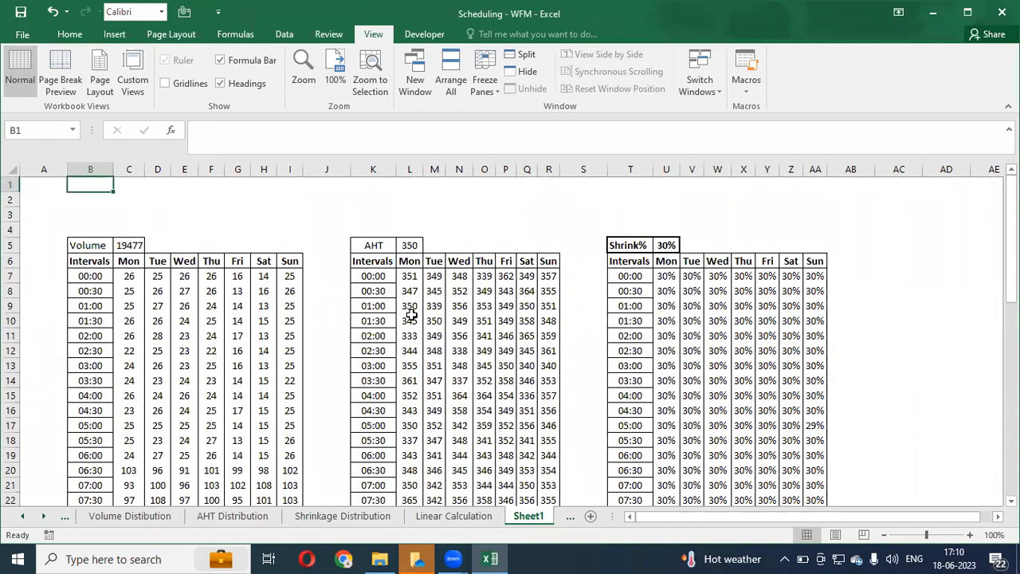
{"action": "key", "text": "shift+space"}
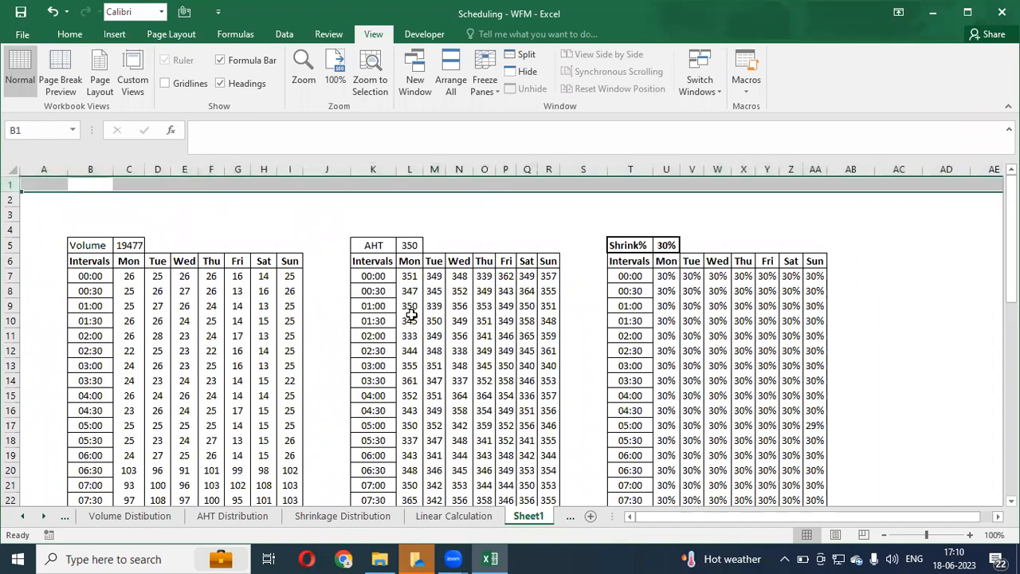
{"action": "key", "text": "ctrl+shift+plus"}
{"action": "key", "text": "ctrl+shift+plus"}
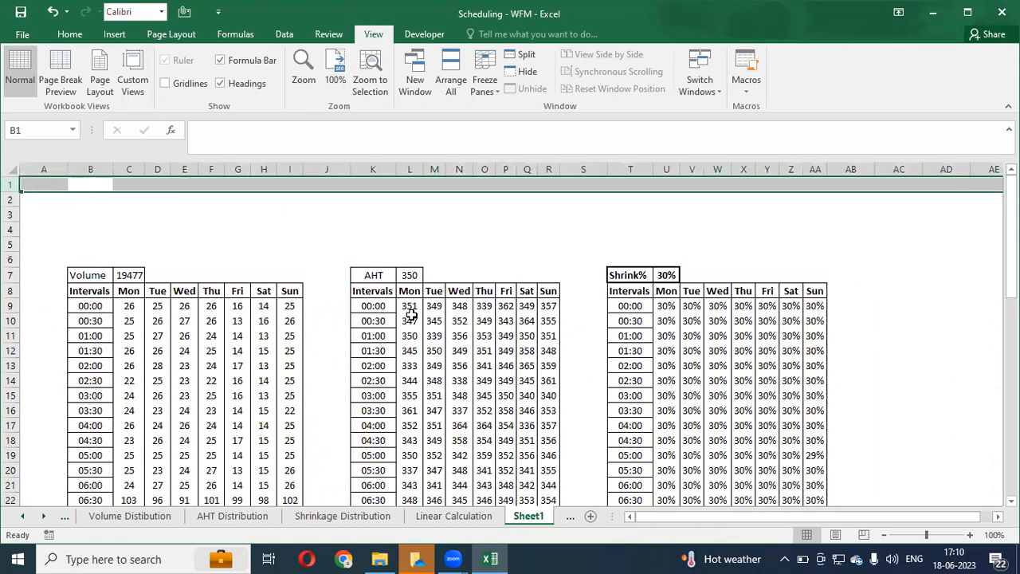
{"action": "key", "text": "Up"}
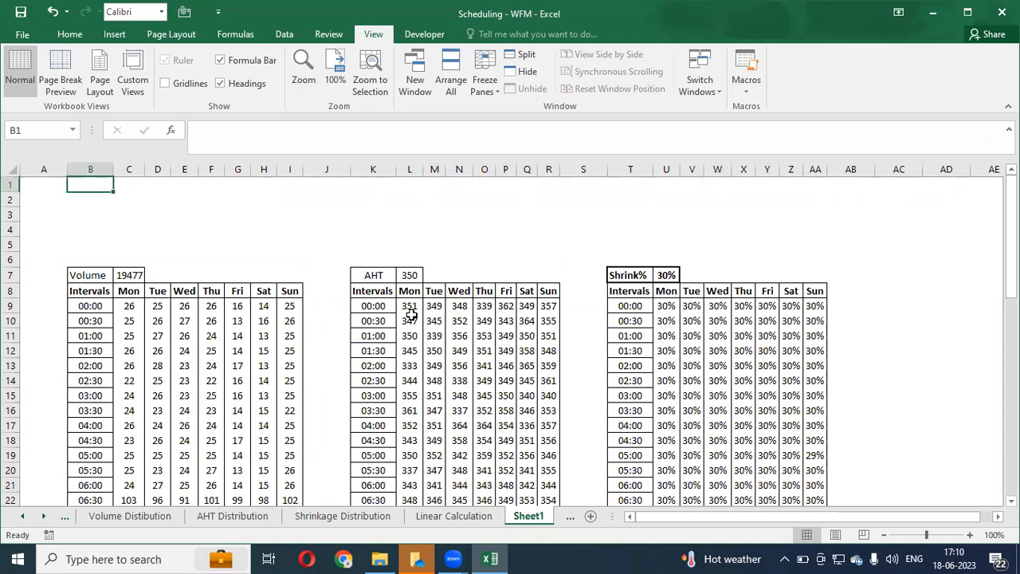
{"action": "key", "text": "Right"}
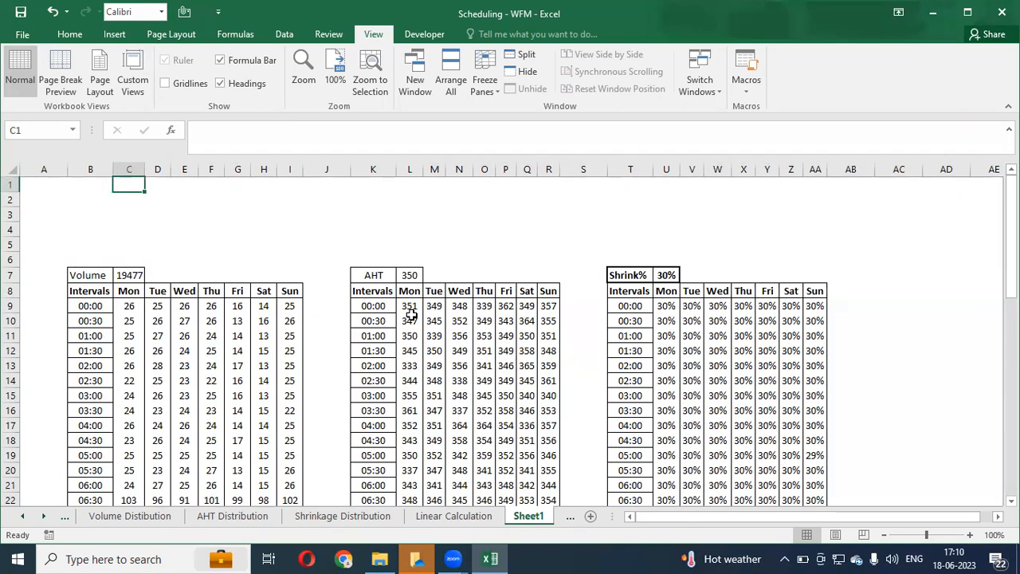
Step: Move Sheet1 after the Roster sheet so it is the last sheet in the workbook
{"action": "key", "text": "ctrl+Page_Down"}
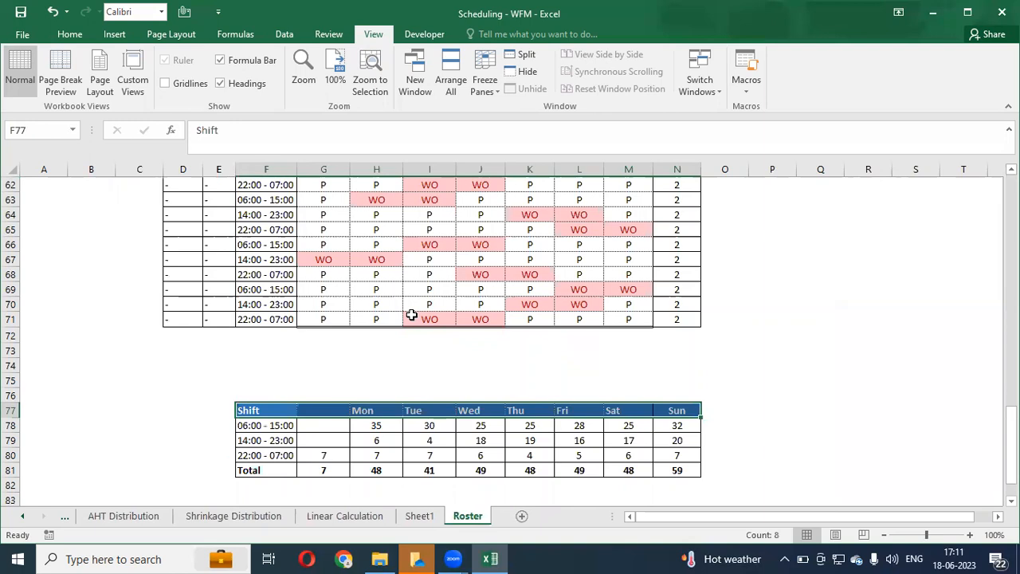
{"action": "key", "text": "ctrl+q"}
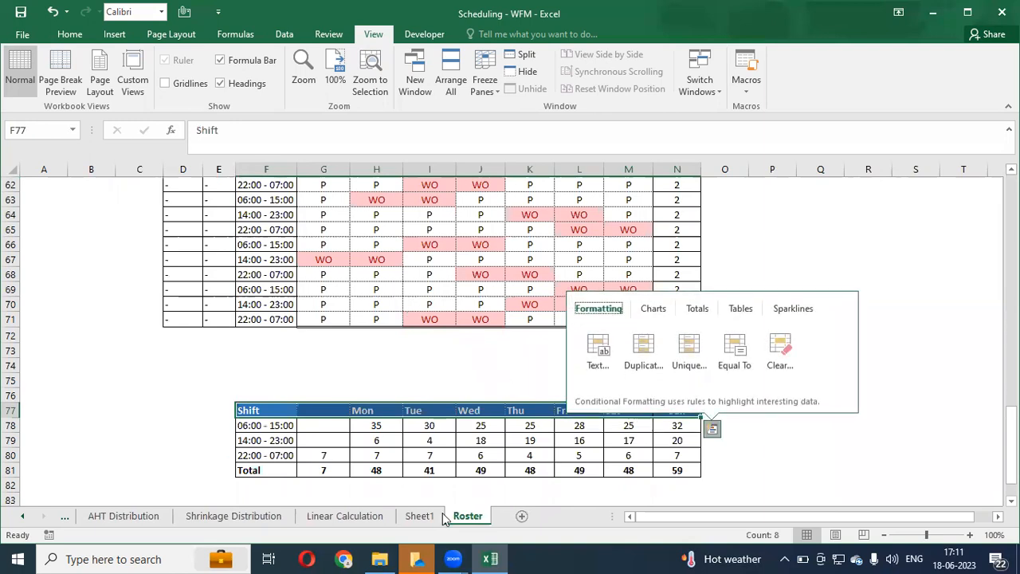
{"action": "key", "text": "Escape"}
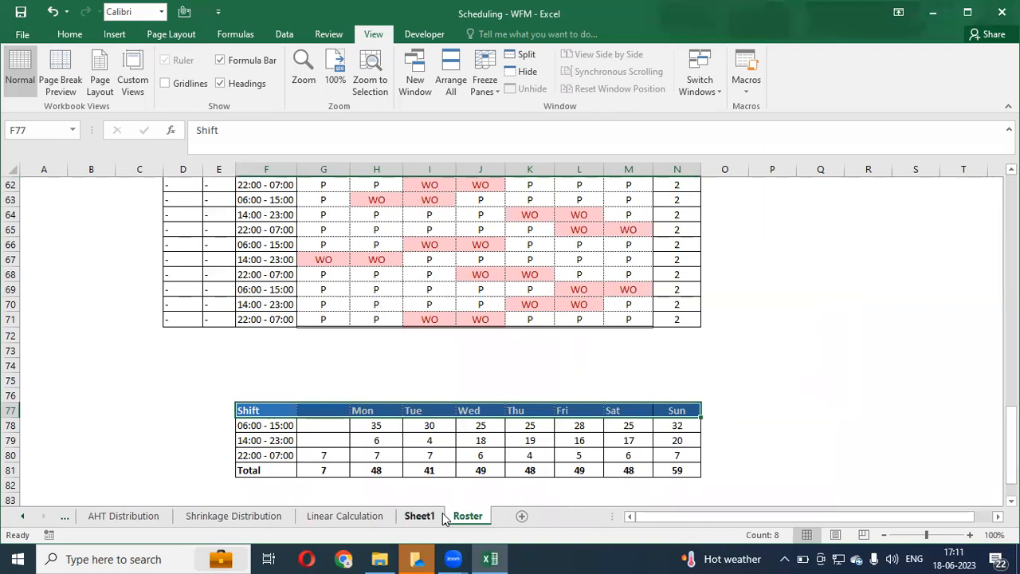
{"action": "left_click_drag", "start_coordinate": [443, 512], "coordinate": [494, 522]}
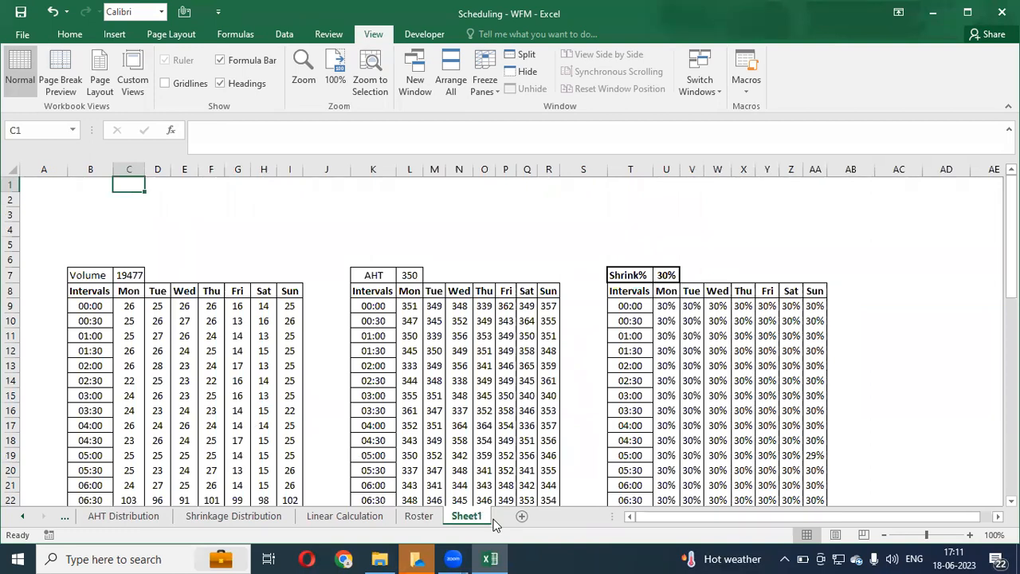
Step: Copy the values 10000, 350, 30%, 80% and 20 from the Topics sheet into Sheet1, starting at C1
{"action": "left_click", "coordinate": [66, 518]}
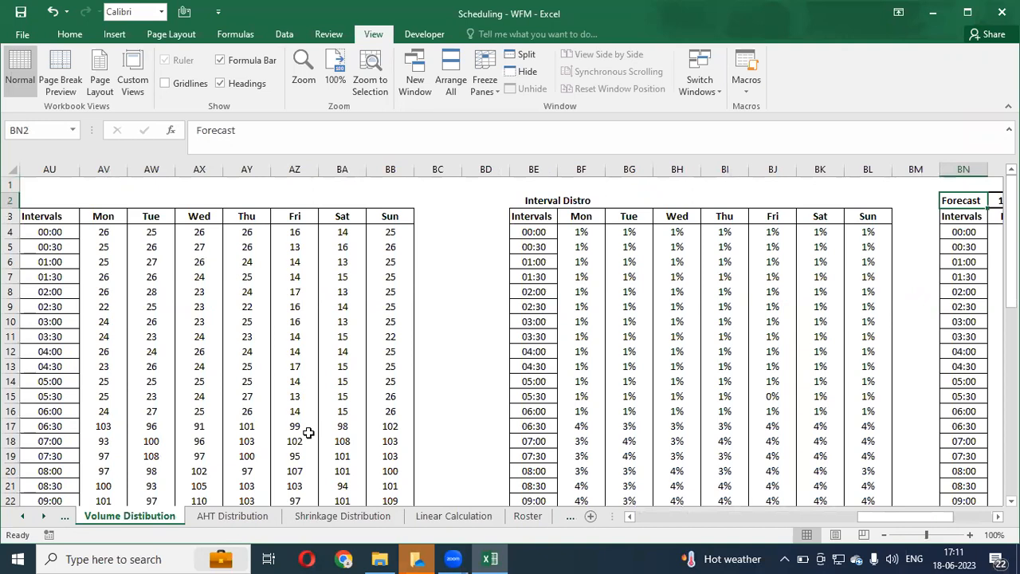
{"action": "left_click", "coordinate": [71, 515]}
{"action": "left_click", "coordinate": [70, 516]}
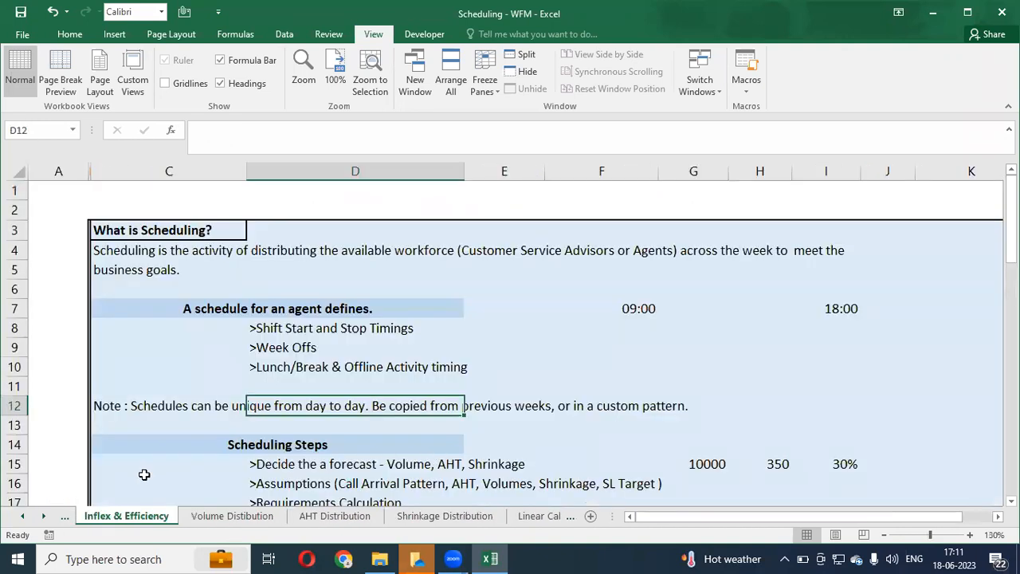
{"action": "left_click", "coordinate": [70, 518]}
{"action": "left_click", "coordinate": [79, 516]}
{"action": "key", "text": "ctrl+c"}
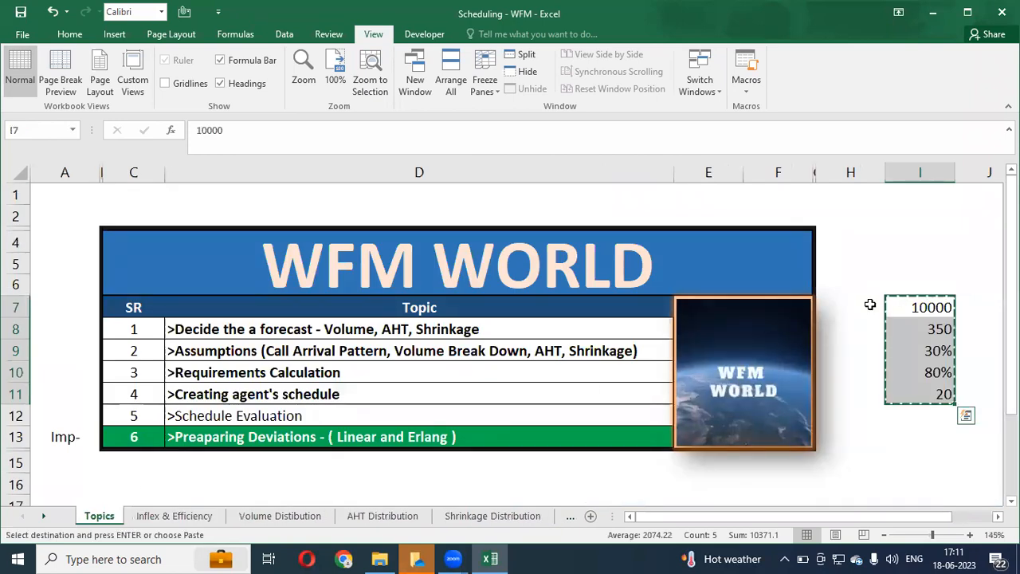
{"action": "left_click", "coordinate": [566, 519]}
{"action": "left_click", "coordinate": [565, 520]}
{"action": "left_click", "coordinate": [565, 521]}
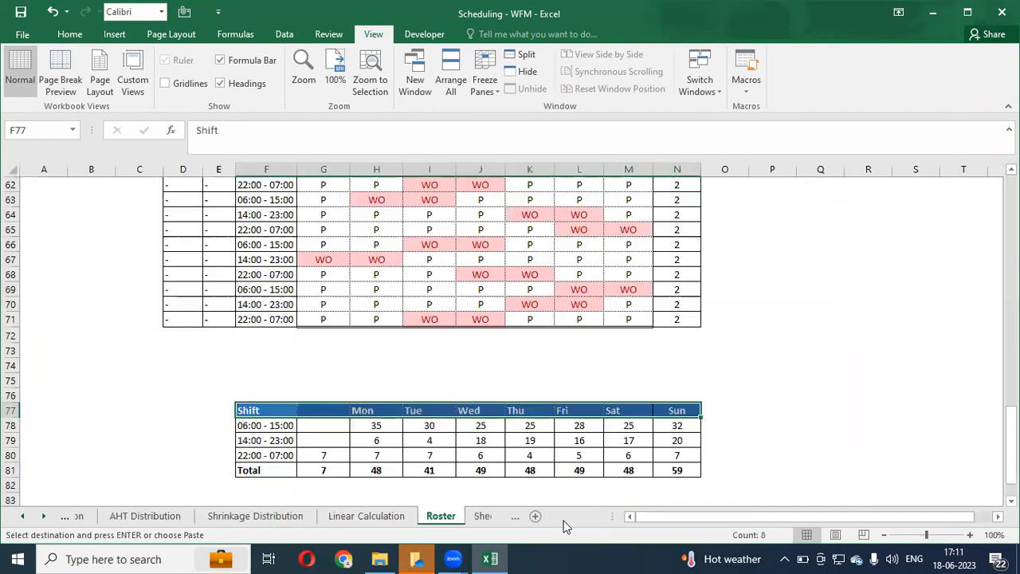
{"action": "left_click", "coordinate": [566, 521]}
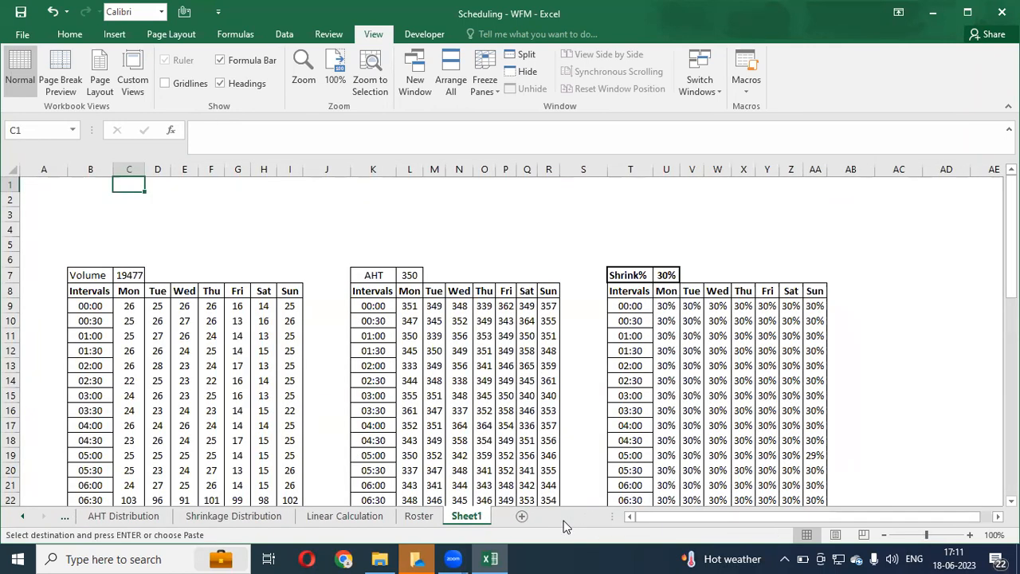
{"action": "key", "text": "Return"}
Step: Replace the value in C1 with 19477 copied from the Volume table's total in C7
{"action": "key", "text": "ctrl+Home"}
{"action": "key", "text": "Right"}
{"action": "key", "text": "Right"}
{"action": "key", "text": "Down"}
{"action": "key", "text": "Down"}
{"action": "key", "text": "Down"}
{"action": "key", "text": "Down"}
{"action": "key", "text": "Down"}
{"action": "key", "text": "Down"}
{"action": "key", "text": "ctrl+c"}
{"action": "key", "text": "Up"}
{"action": "key", "text": "Up"}
{"action": "key", "text": "Up"}
{"action": "key", "text": "Up"}
{"action": "key", "text": "Up"}
{"action": "key", "text": "Up"}
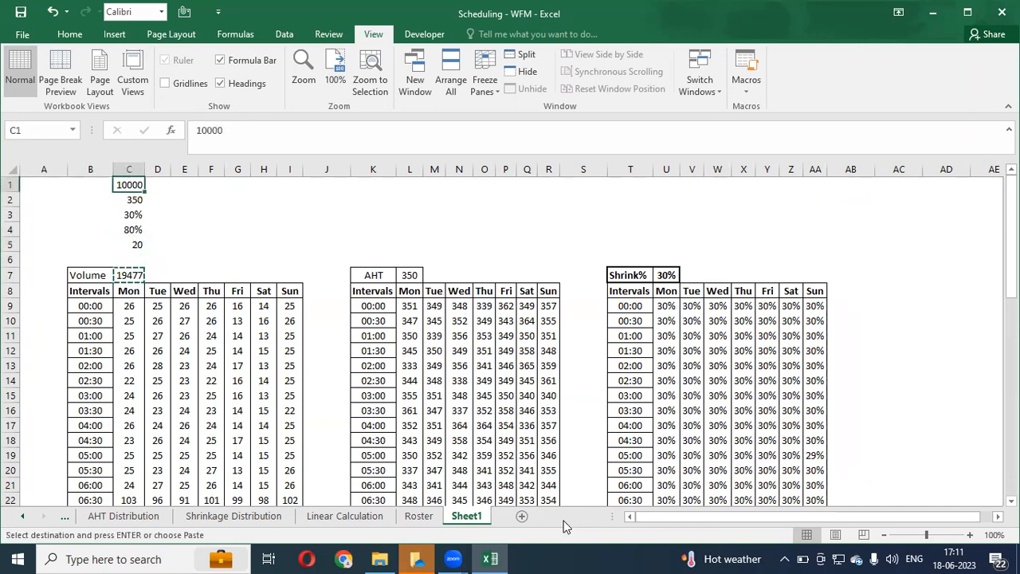
{"action": "key", "text": "ctrl+v"}
{"action": "key", "text": "Escape"}
Step: Label the first three input values Weekly Volume, AHT and Shrinkage in B1 to B3
{"action": "key", "text": "Left"}
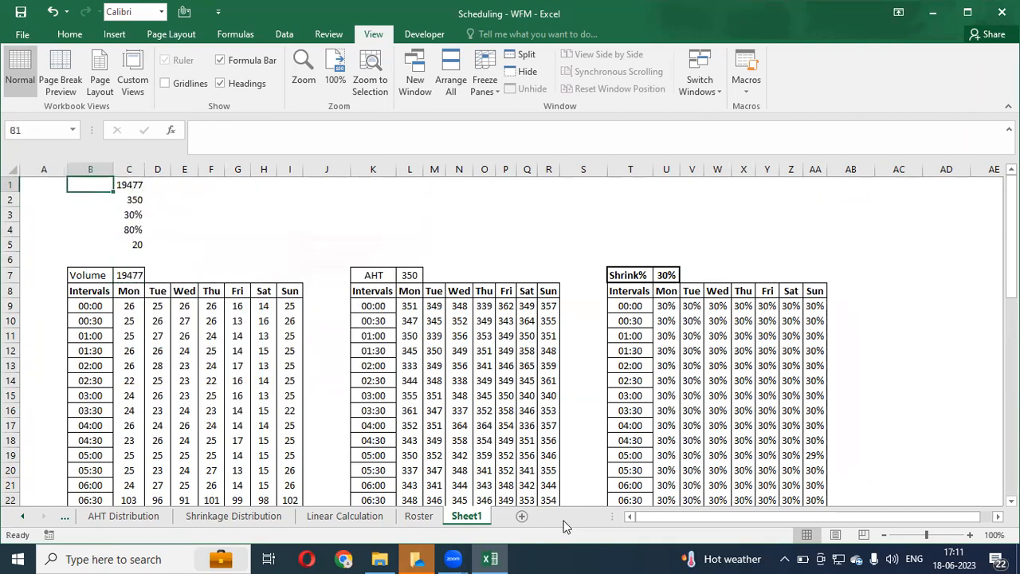
{"action": "key", "text": "shift+Down"}
{"action": "key", "text": "shift+Down"}
{"action": "key", "text": "shift+Down"}
{"action": "key", "text": "shift+Down"}
{"action": "key", "text": "shift+Down"}
{"action": "key", "text": "shift+Down"}
{"action": "key", "text": "shift+Up"}
{"action": "key", "text": "shift+Up"}
{"action": "key", "text": "shift+Up"}
{"action": "key", "text": "shift+Up"}
{"action": "key", "text": "shift+Up"}
{"action": "key", "text": "shift+Up"}
{"action": "type", "text": "Weekly Volume"}
{"action": "key", "text": "Return"}
{"action": "type", "text": "AHT"}
{"action": "key", "text": "Return"}
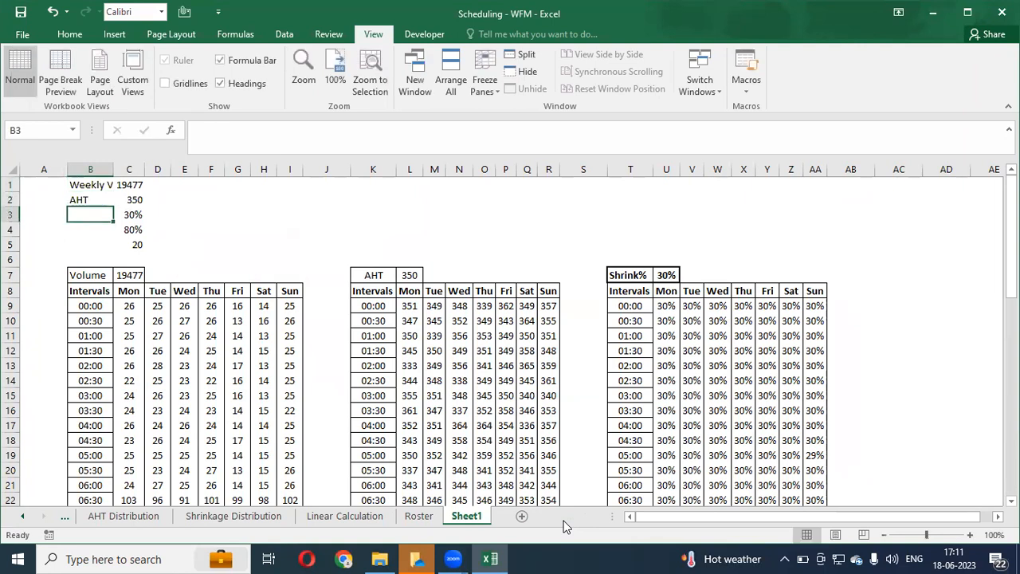
{"action": "type", "text": "Shig"}
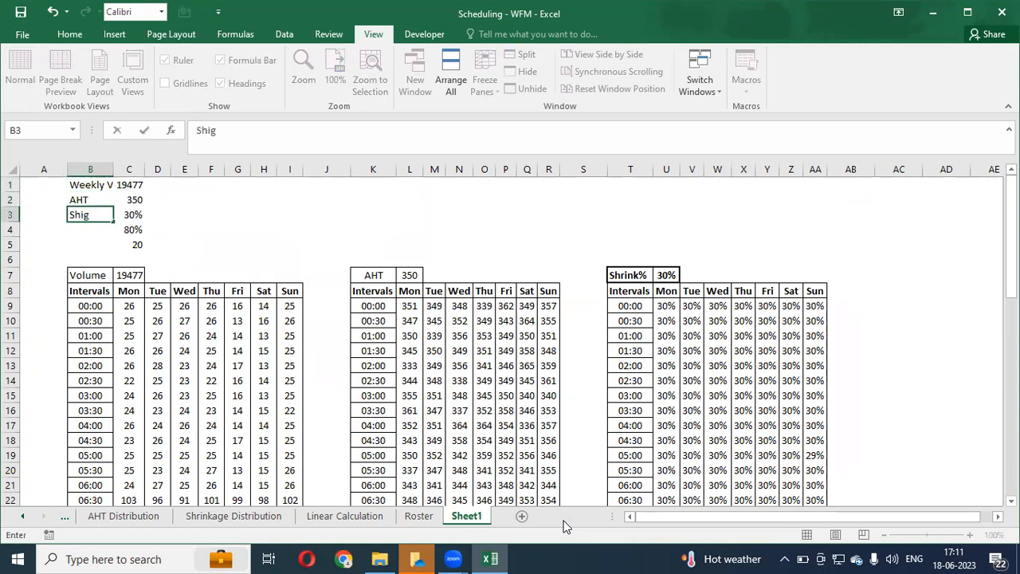
{"action": "key", "text": "BackSpace"}
{"action": "key", "text": "BackSpace"}
{"action": "type", "text": "rinkage"}
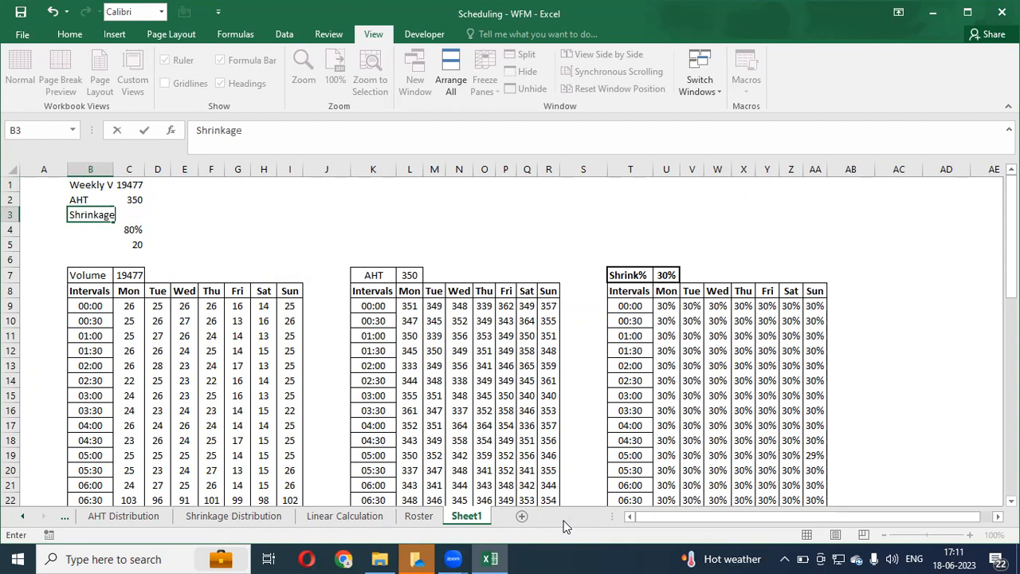
{"action": "key", "text": "Return"}
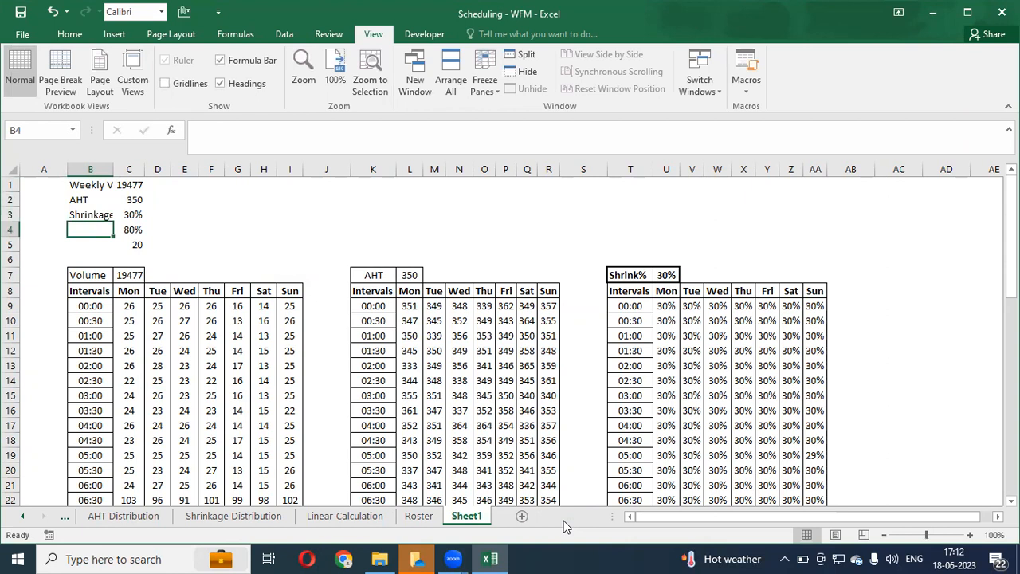
Step: Label the 80% value SL Target in B4 and the 20 value Service Time in B5
{"action": "type", "text": "SL"}
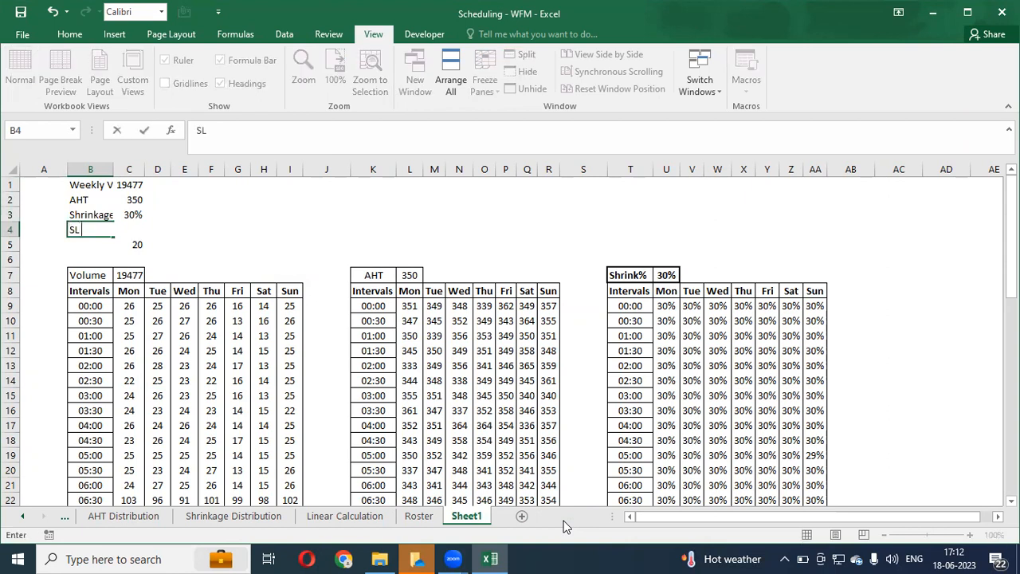
{"action": "type", "text": " TA"}
{"action": "type", "text": "et"}
{"action": "key", "text": "Return"}
{"action": "type", "text": "Se"}
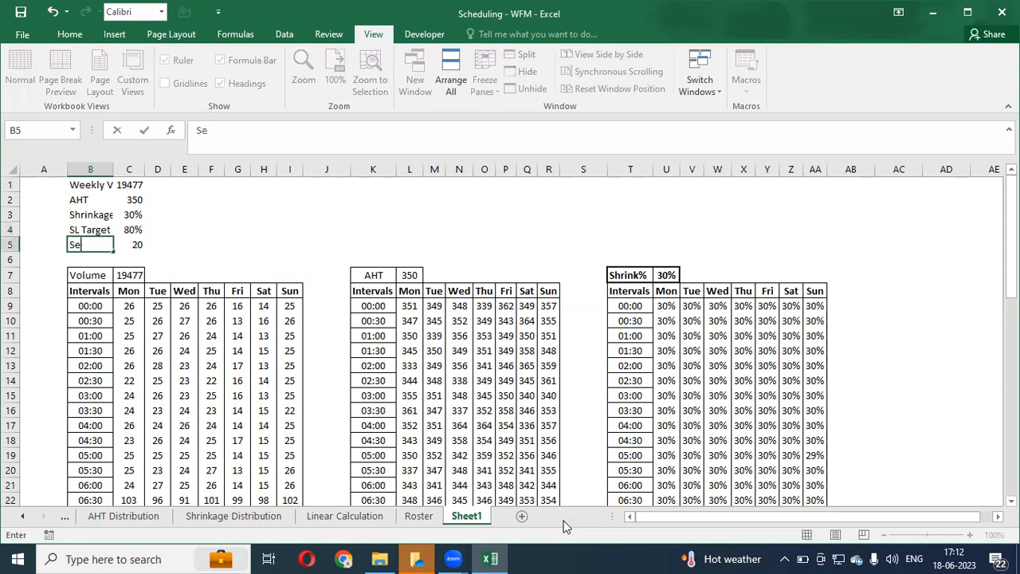
{"action": "type", "text": "rvice Time"}
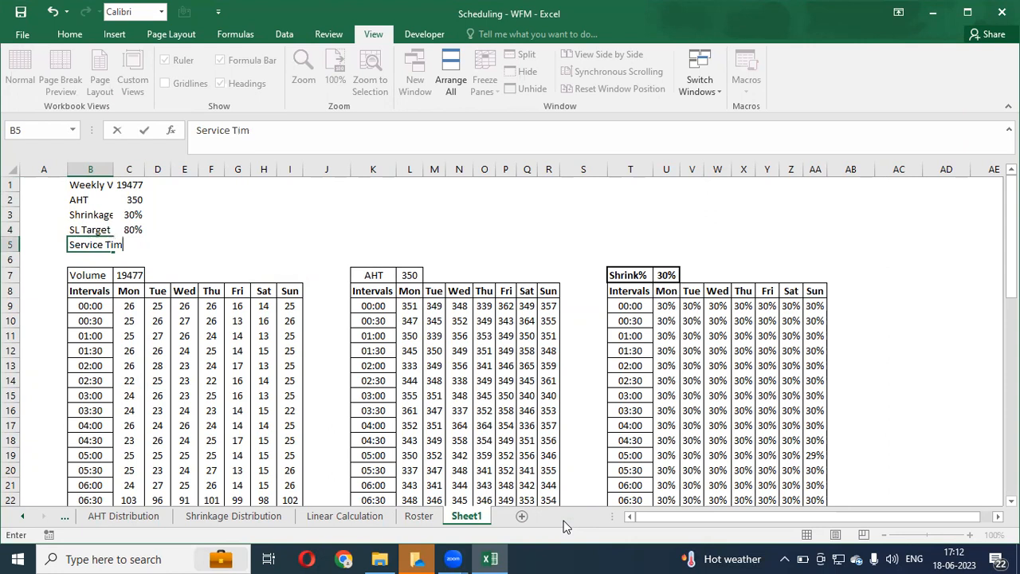
{"action": "key", "text": "Return"}
Step: AutoFit the width of column B to the new labels
{"action": "key", "text": "ctrl+space"}
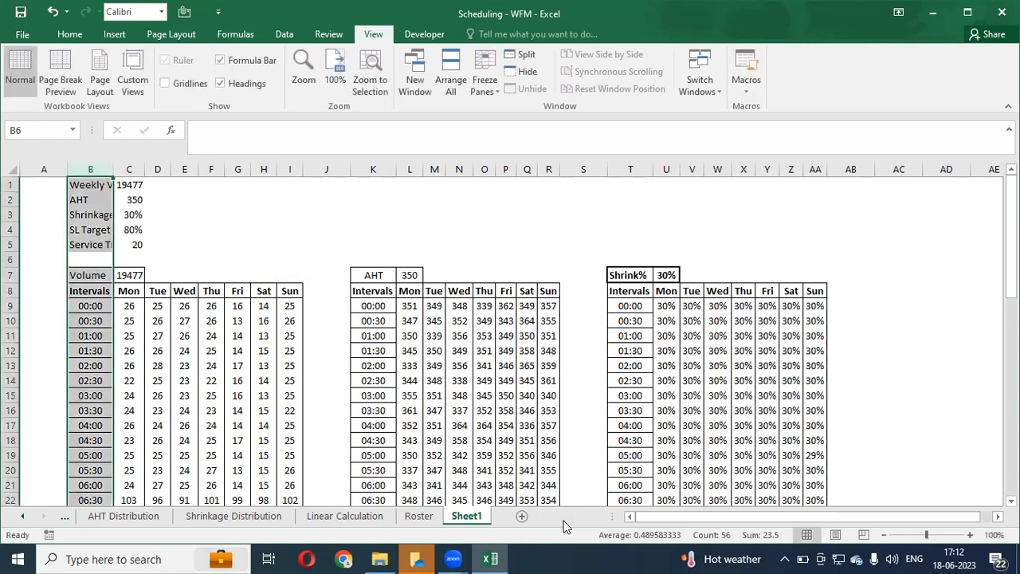
{"action": "key", "text": "alt+h"}
{"action": "key", "text": "o"}
{"action": "key", "text": "i"}
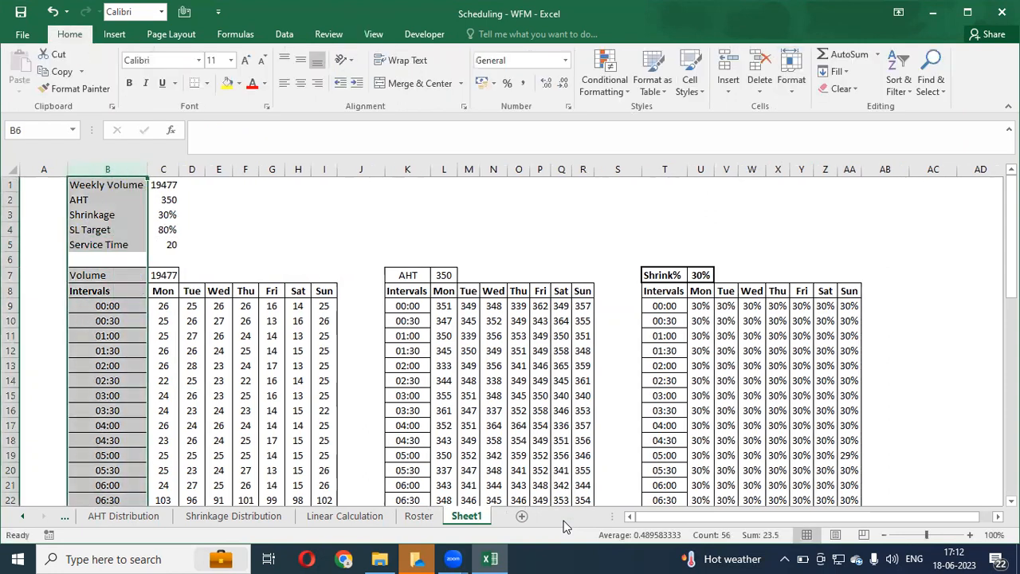
Step: Fill the Volume table's header row, from Intervals to Sun, with light blue
{"action": "key", "text": "Down"}
{"action": "key", "text": "Down"}
{"action": "key", "text": "ctrl+shift+Right"}
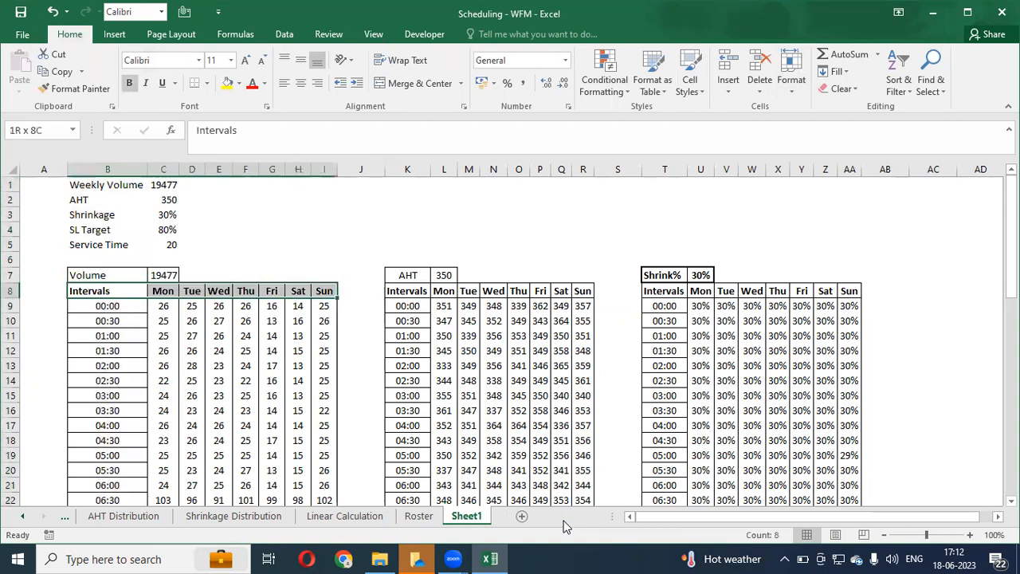
{"action": "key", "text": "Up"}
{"action": "key", "text": "Down"}
{"action": "key", "text": "ctrl+shift+Right"}
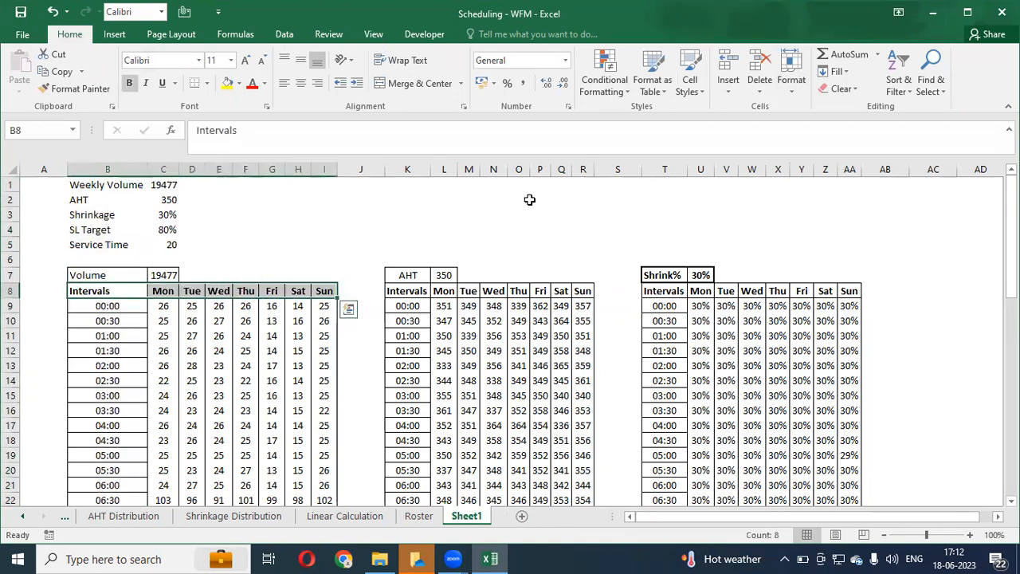
{"action": "key", "text": "alt+h"}
{"action": "key", "text": "h"}
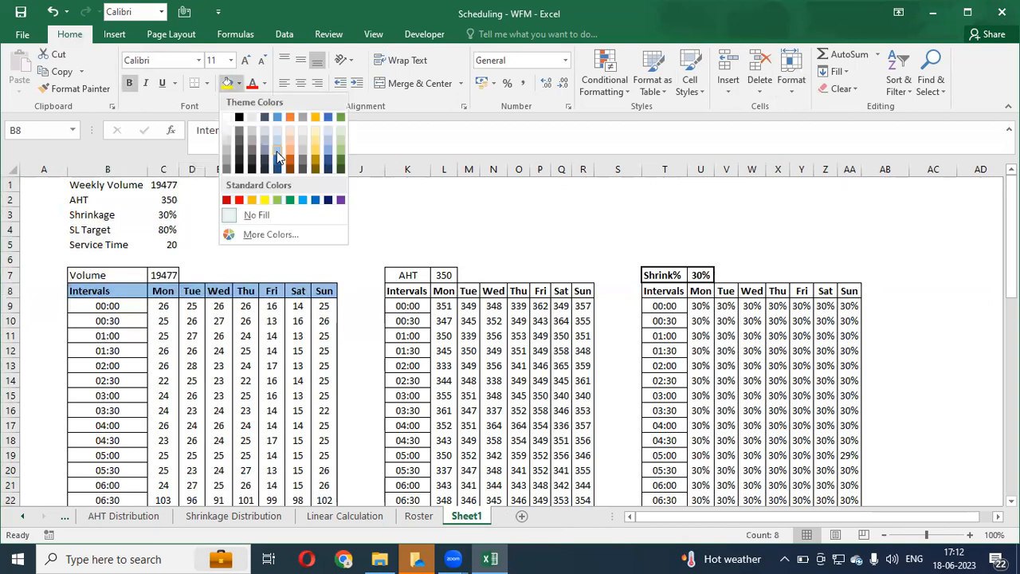
{"action": "left_click", "coordinate": [277, 150]}
Step: Copy the Volume table's blue header formatting to the AHT and Shrink% header rows
{"action": "key", "text": "ctrl+c"}
{"action": "key", "text": "ctrl+Right"}
{"action": "key", "text": "ctrl+Right"}
{"action": "key", "text": "alt+e"}
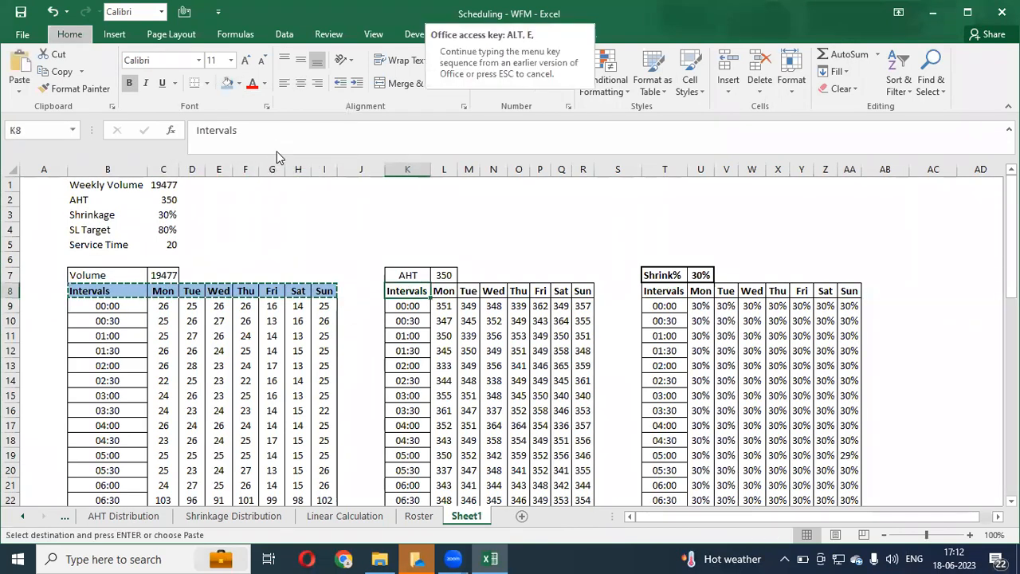
{"action": "key", "text": "s"}
{"action": "key", "text": "t"}
{"action": "key", "text": "Return"}
{"action": "key", "text": "ctrl+Right"}
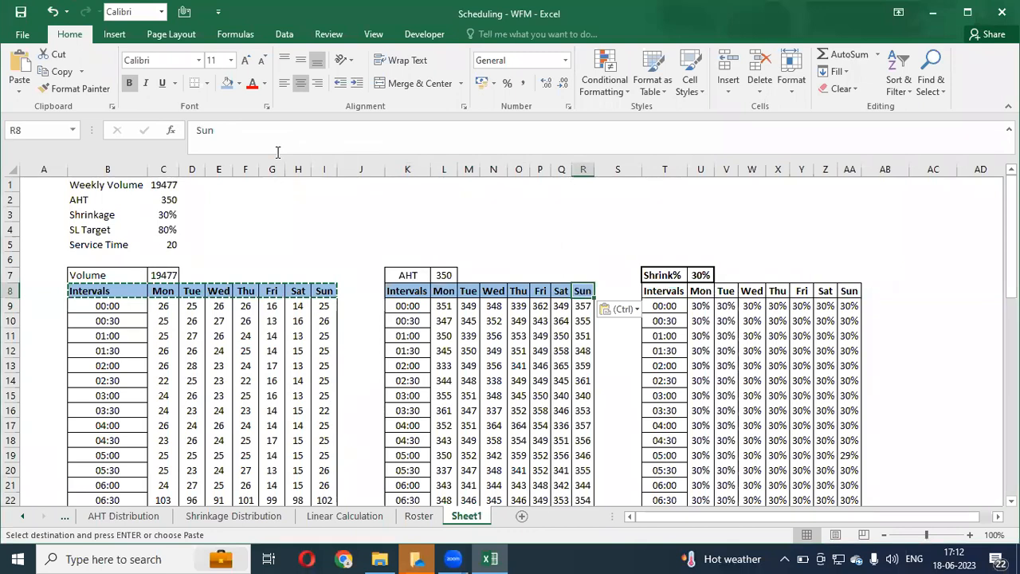
{"action": "key", "text": "ctrl+Right"}
{"action": "key", "text": "ctrl+v"}
{"action": "key", "text": "ctrl+Right"}
Step: Hide the Shrink% table's columns, T through AA
{"action": "key", "text": "Left"}
{"action": "key", "text": "Left"}
{"action": "key", "text": "Left"}
{"action": "key", "text": "Left"}
{"action": "key", "text": "Left"}
{"action": "key", "text": "Left"}
{"action": "key", "text": "Left"}
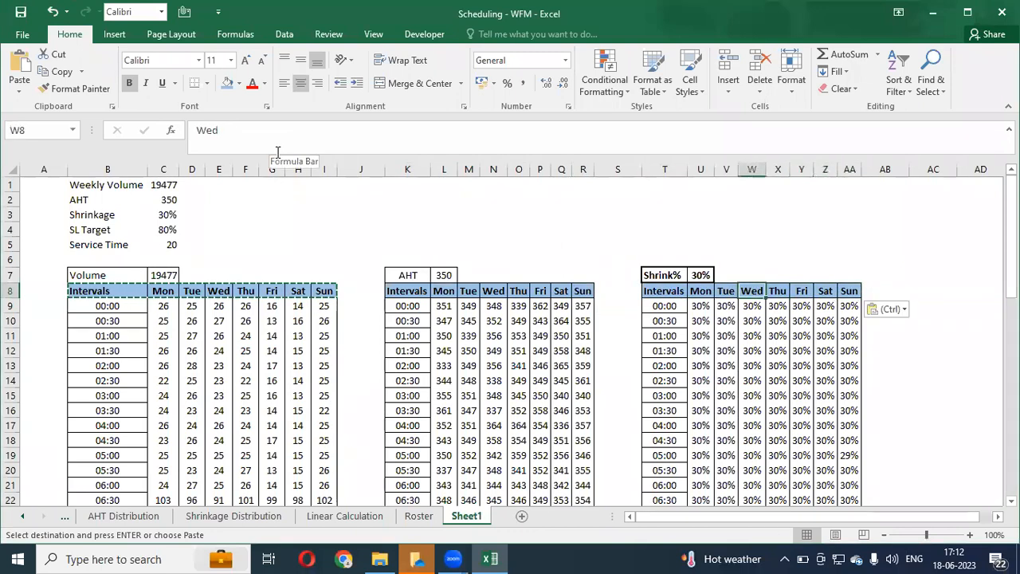
{"action": "key", "text": "ctrl+shift+Right"}
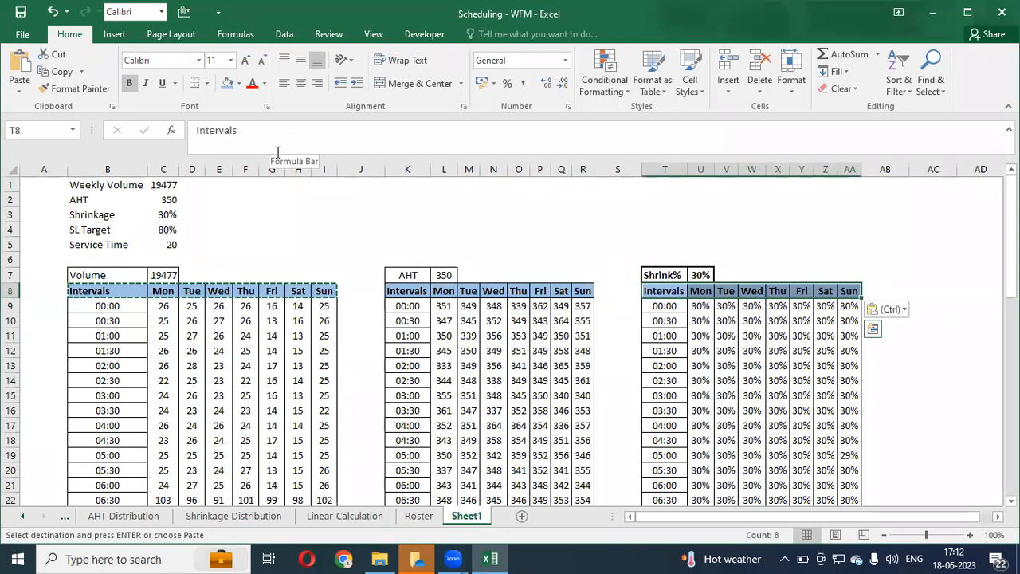
{"action": "key", "text": "ctrl+0"}
{"action": "key", "text": "ctrl+Left"}
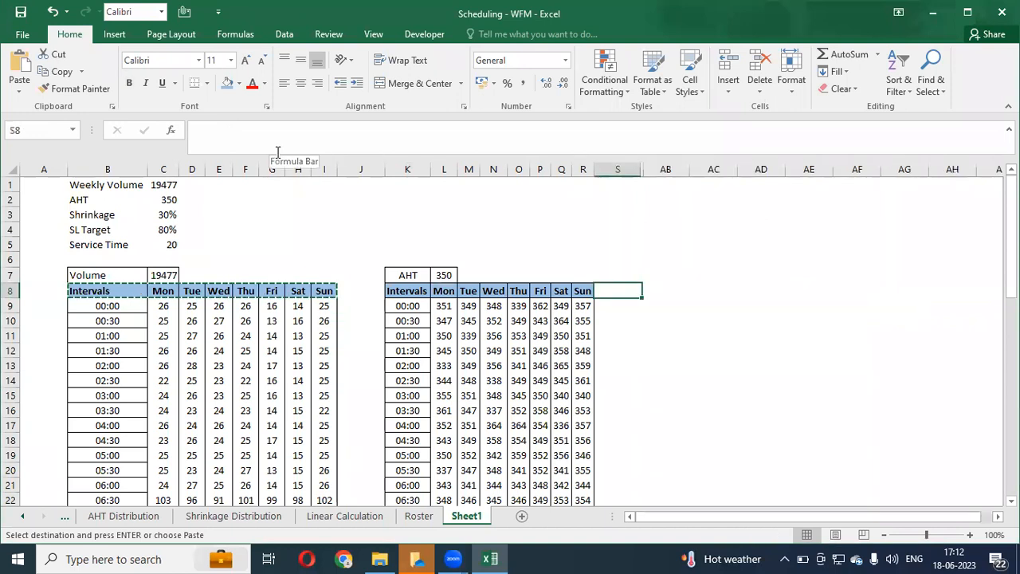
Step: Copy the whole Volume table, B7:I57, from its title row through the Total row
{"action": "key", "text": "ctrl+Left"}
{"action": "key", "text": "ctrl+Left"}
{"action": "key", "text": "ctrl+Left"}
{"action": "key", "text": "ctrl+shift+Right"}
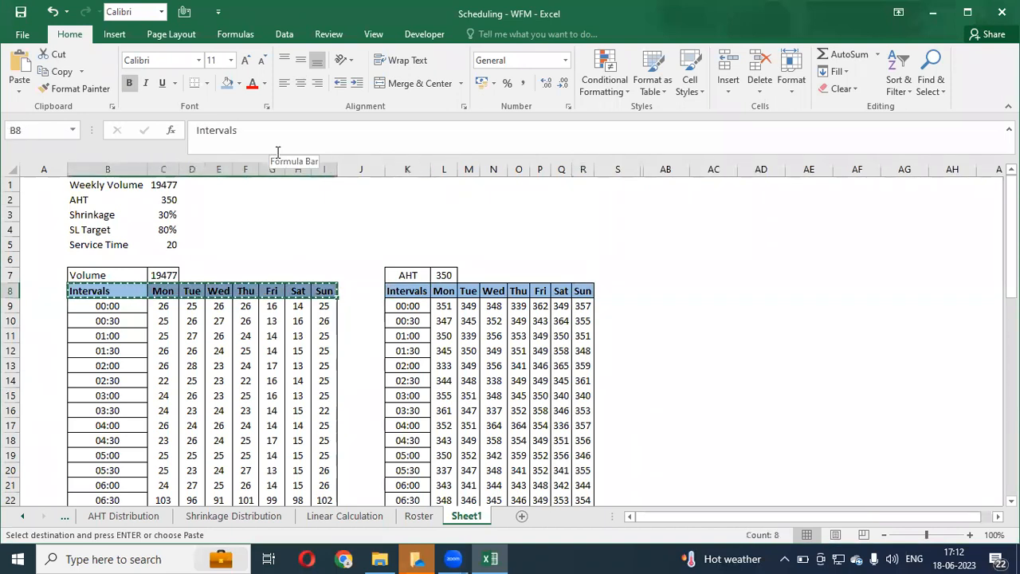
{"action": "key", "text": "Up"}
{"action": "key", "text": "ctrl+shift+Down"}
{"action": "key", "text": "ctrl+shift+Right"}
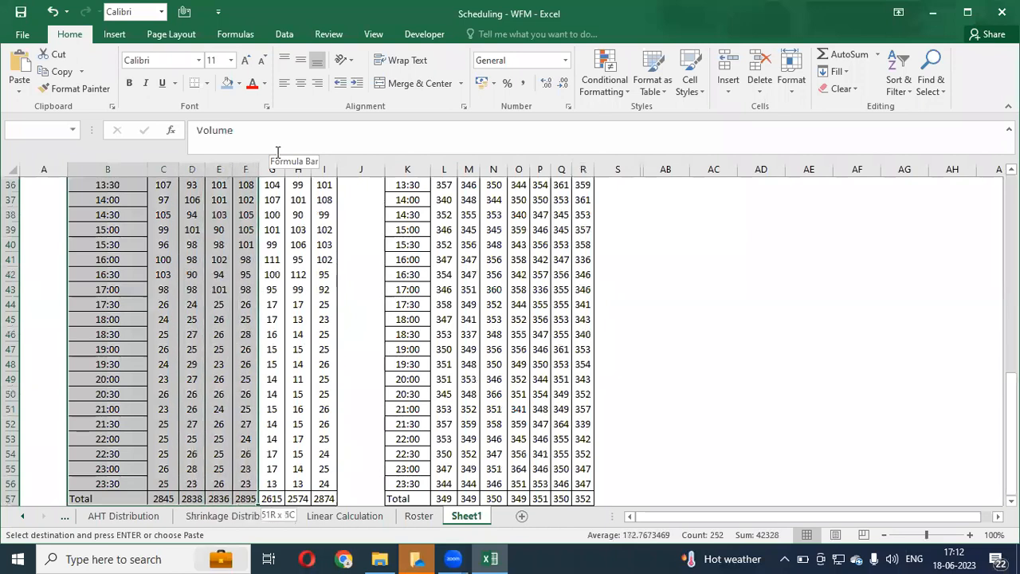
Step: Hide the empty column AB beside the hidden Shrink% table
{"action": "key", "text": "Up"}
{"action": "key", "text": "Right"}
{"action": "key", "text": "Right"}
{"action": "key", "text": "Right"}
{"action": "key", "text": "Right"}
{"action": "key", "text": "Right"}
{"action": "key", "text": "Right"}
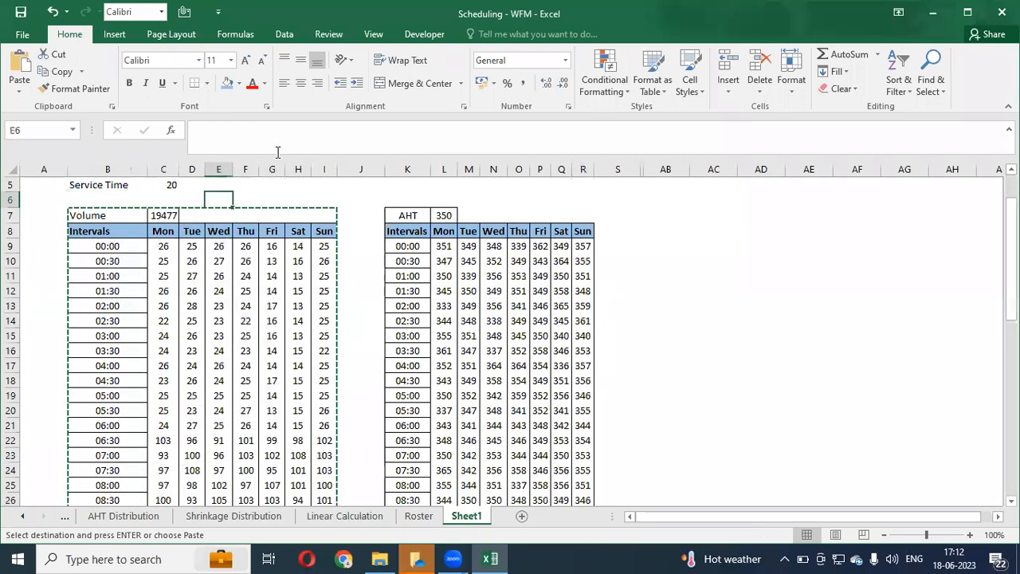
{"action": "key", "text": "Right"}
{"action": "key", "text": "Right"}
{"action": "key", "text": "Right"}
{"action": "key", "text": "Right"}
{"action": "key", "text": "Right"}
{"action": "key", "text": "Right"}
{"action": "key", "text": "Right"}
{"action": "key", "text": "Right"}
{"action": "key", "text": "Right"}
{"action": "key", "text": "Right"}
{"action": "key", "text": "Right"}
{"action": "key", "text": "Right"}
{"action": "key", "text": "Right"}
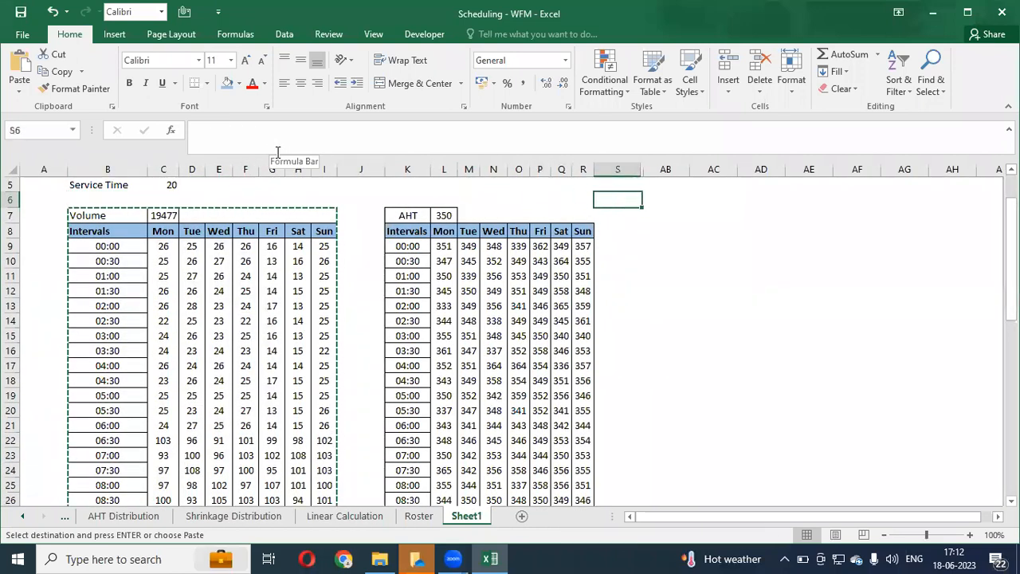
{"action": "key", "text": "Down"}
{"action": "key", "text": "Down"}
{"action": "key", "text": "Left"}
{"action": "key", "text": "Right"}
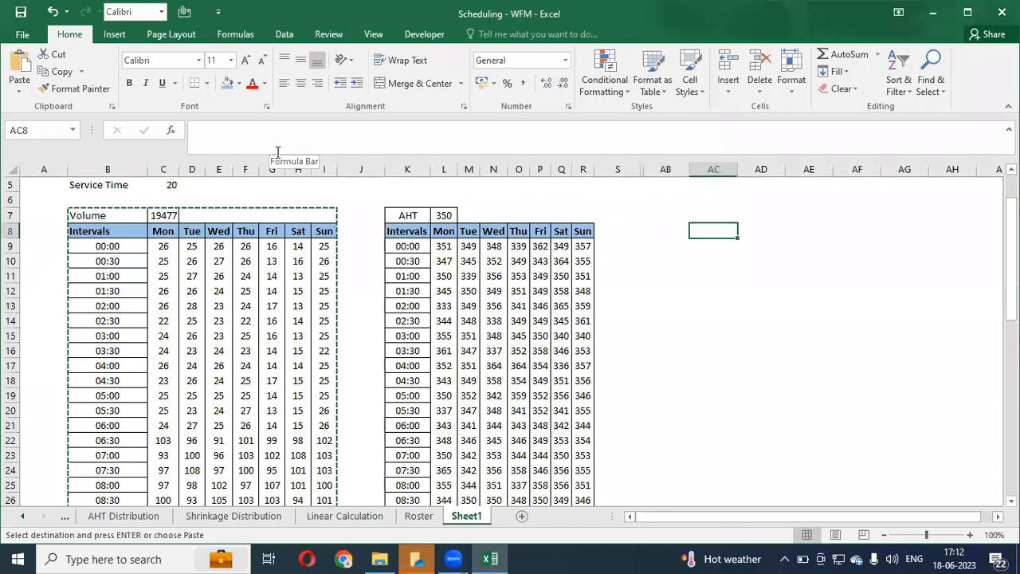
{"action": "key", "text": "Left"}
{"action": "key", "text": "ctrl+0"}
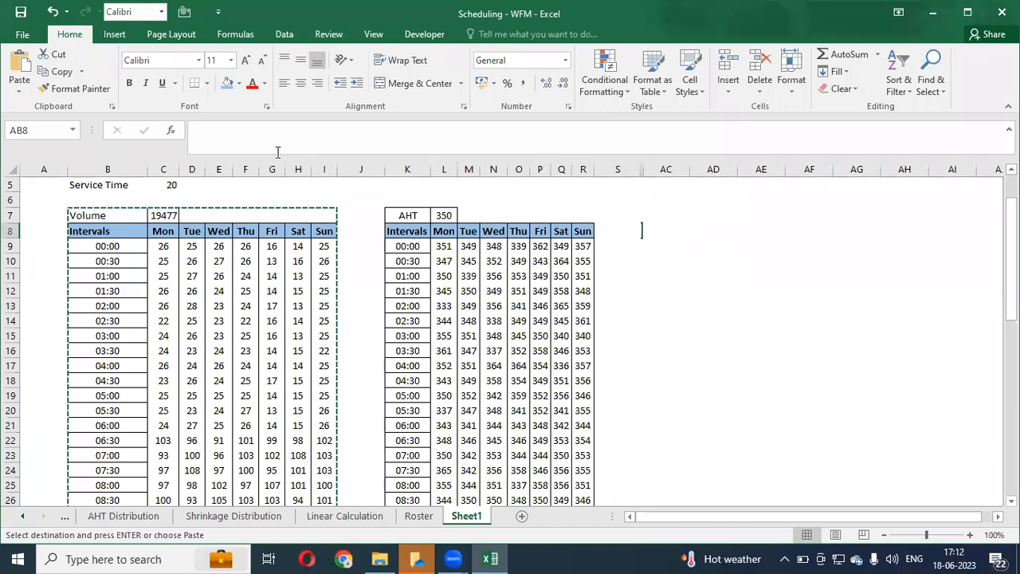
Step: Paste the copied Volume table at AC8 and retitle the copy Requirement
{"action": "key", "text": "Right"}
{"action": "key", "text": "Return"}
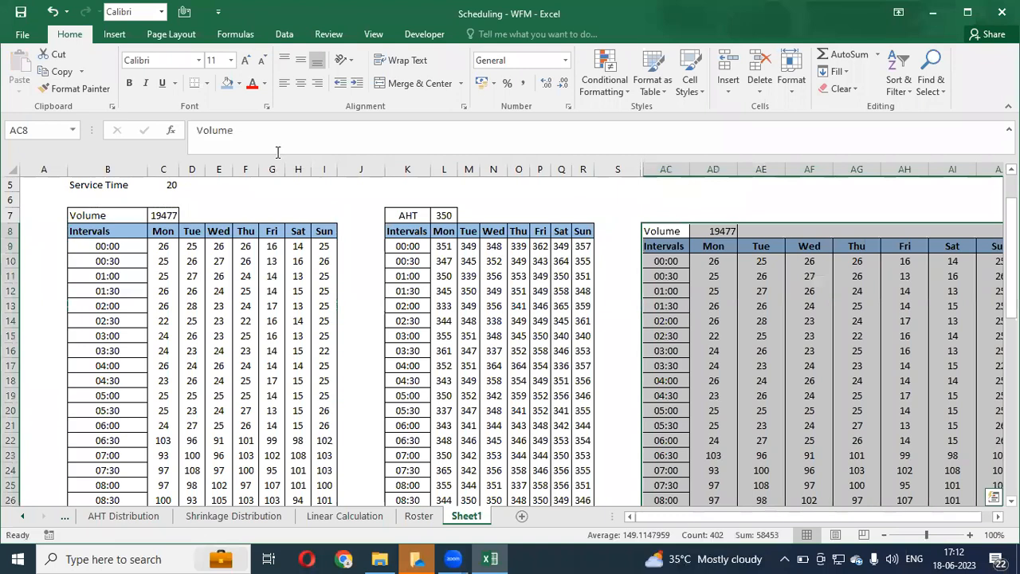
{"action": "key", "text": "Down"}
{"action": "key", "text": "Up"}
{"action": "type", "text": "Requi"}
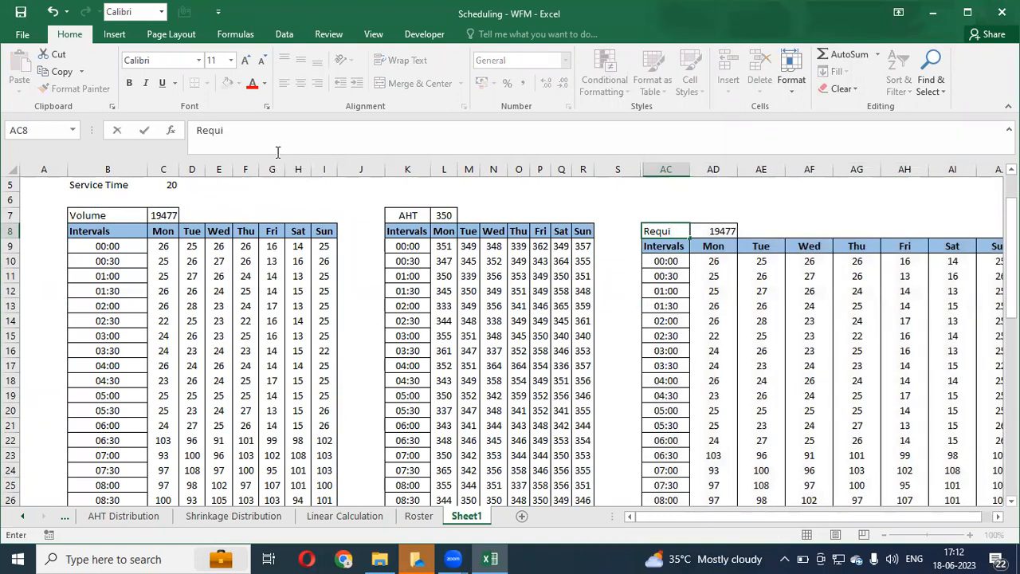
{"action": "type", "text": "rement"}
{"action": "key", "text": "Return"}
Step: AutoFit column AC to the Requirement label
{"action": "key", "text": "ctrl+space"}
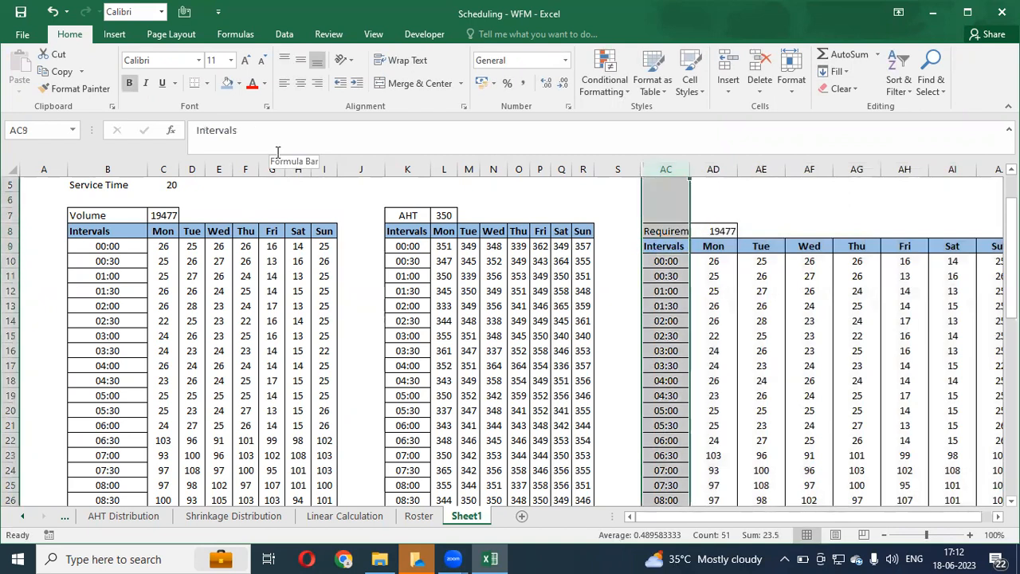
{"action": "key", "text": "alt+h"}
{"action": "key", "text": "o"}
{"action": "key", "text": "i"}
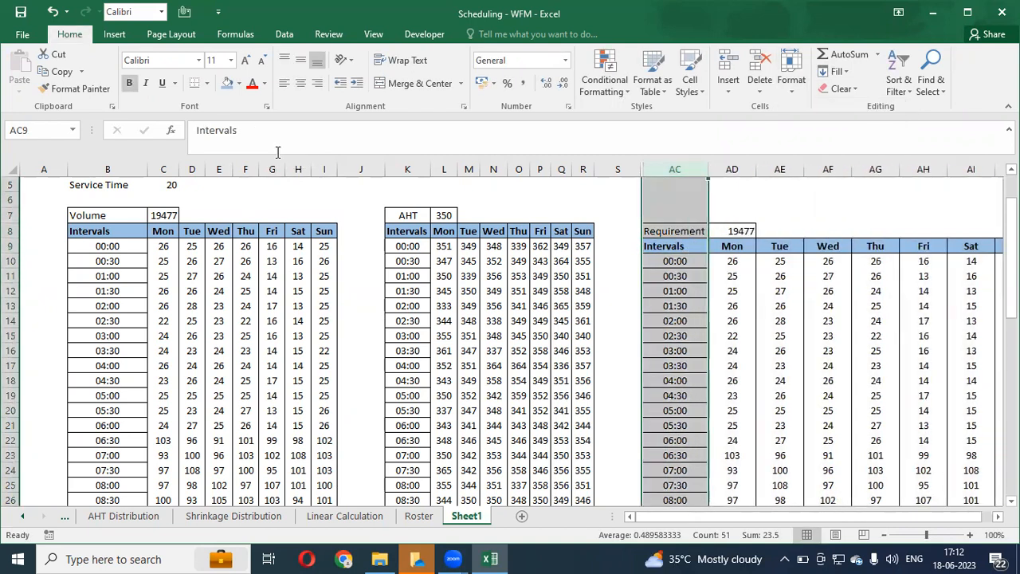
Step: Clear the weekly total in the cell beside the Requirement title
{"action": "key", "text": "Up"}
{"action": "key", "text": "Down"}
{"action": "key", "text": "Right"}
{"action": "key", "text": "Right"}
{"action": "key", "text": "Left"}
{"action": "key", "text": "Right"}
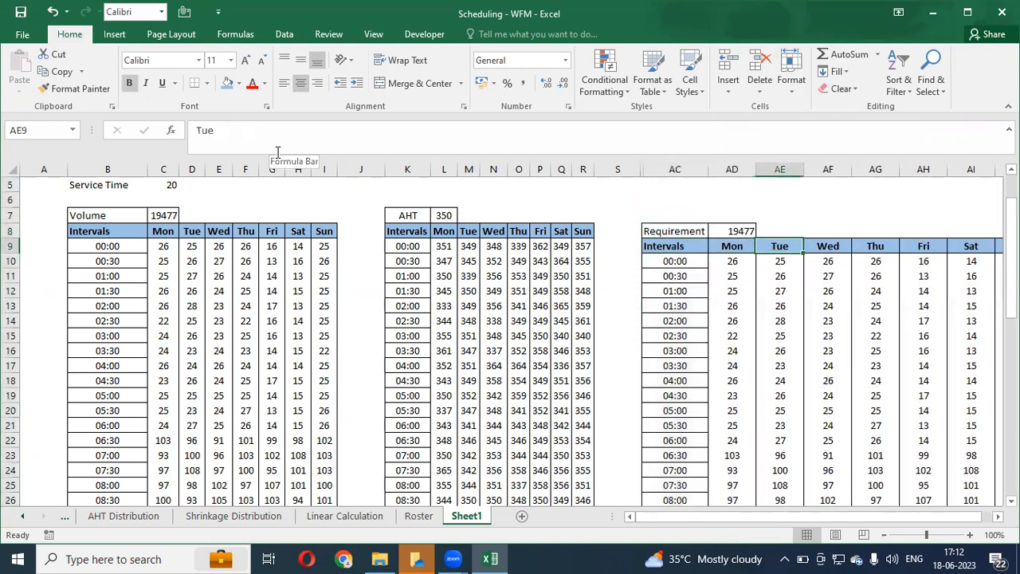
{"action": "key", "text": "Left"}
{"action": "key", "text": "Up"}
{"action": "key", "text": "Delete"}
Step: Clear all Mon to Sun interval values in the Requirement table, keeping its headers and Total row
{"action": "key", "text": "Down"}
{"action": "key", "text": "Down"}
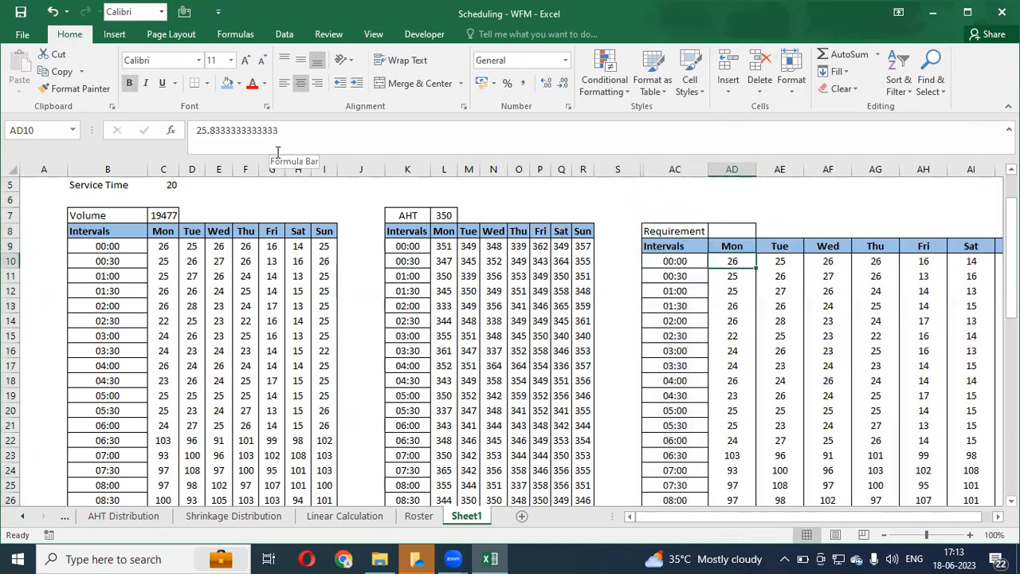
{"action": "key", "text": "ctrl+shift+Right"}
{"action": "key", "text": "ctrl+shift+Down"}
{"action": "key", "text": "shift+Up"}
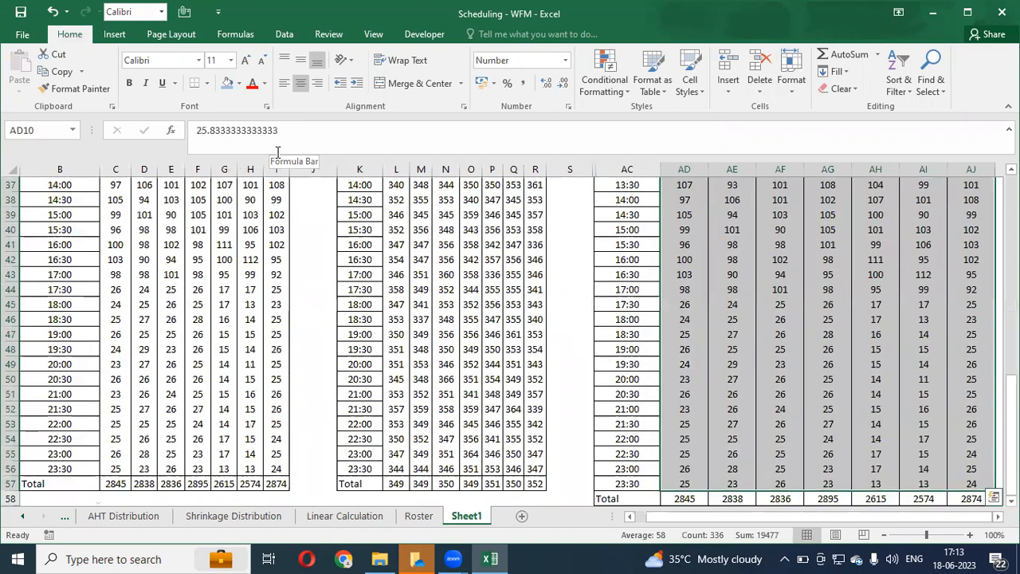
{"action": "key", "text": "Delete"}
Step: Clear the Mon to Sun values in the Requirement table's Total row
{"action": "key", "text": "Left"}
{"action": "key", "text": "ctrl+Down"}
{"action": "key", "text": "Right"}
{"action": "key", "text": "ctrl+shift+Right"}
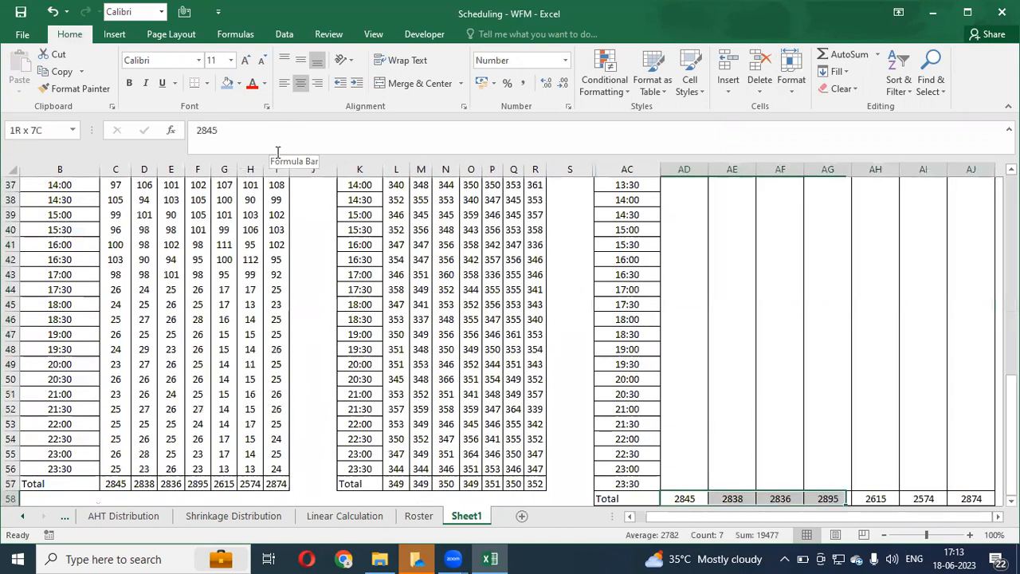
{"action": "key", "text": "Delete"}
Step: Copy the Requirement table, AC8:AJ58, and paste it one row higher at AC7 to align with the other tables
{"action": "key", "text": "ctrl+Up"}
{"action": "key", "text": "Up"}
{"action": "key", "text": "Up"}
{"action": "key", "text": "Up"}
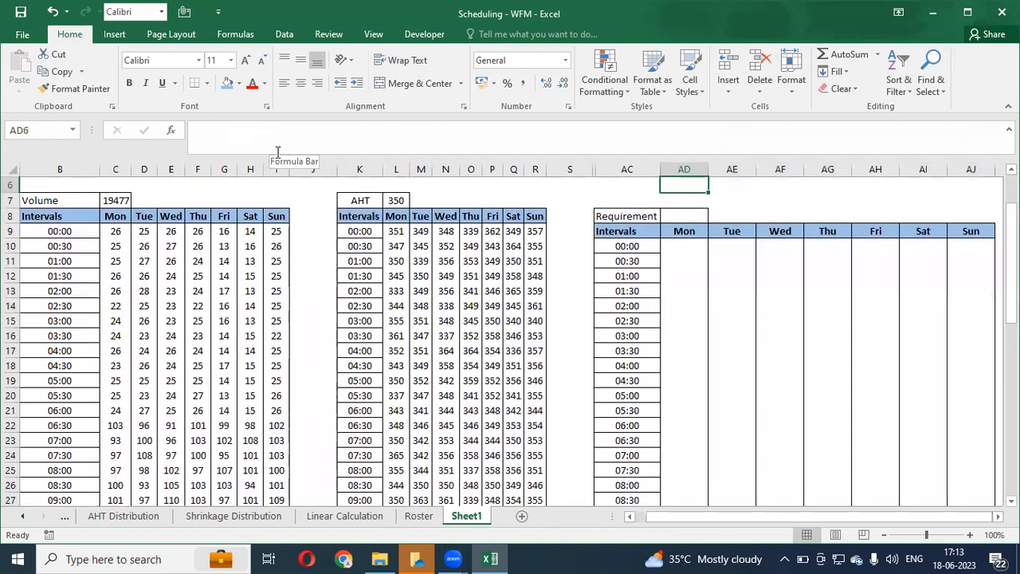
{"action": "key", "text": "Down"}
{"action": "key", "text": "Left"}
{"action": "key", "text": "Down"}
{"action": "key", "text": "ctrl+shift+Down"}
{"action": "key", "text": "shift+Right"}
{"action": "key", "text": "shift+Right"}
{"action": "key", "text": "shift+Right"}
{"action": "key", "text": "shift+Right"}
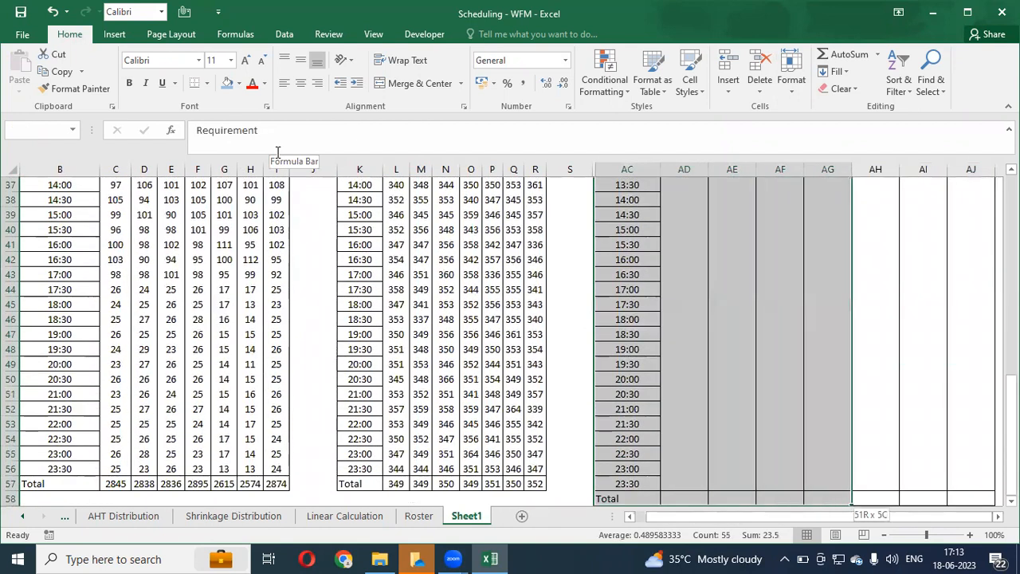
{"action": "key", "text": "shift+Right"}
{"action": "key", "text": "shift+Right"}
{"action": "key", "text": "shift+Right"}
{"action": "key", "text": "ctrl+c"}
{"action": "key", "text": "Up"}
{"action": "key", "text": "Down"}
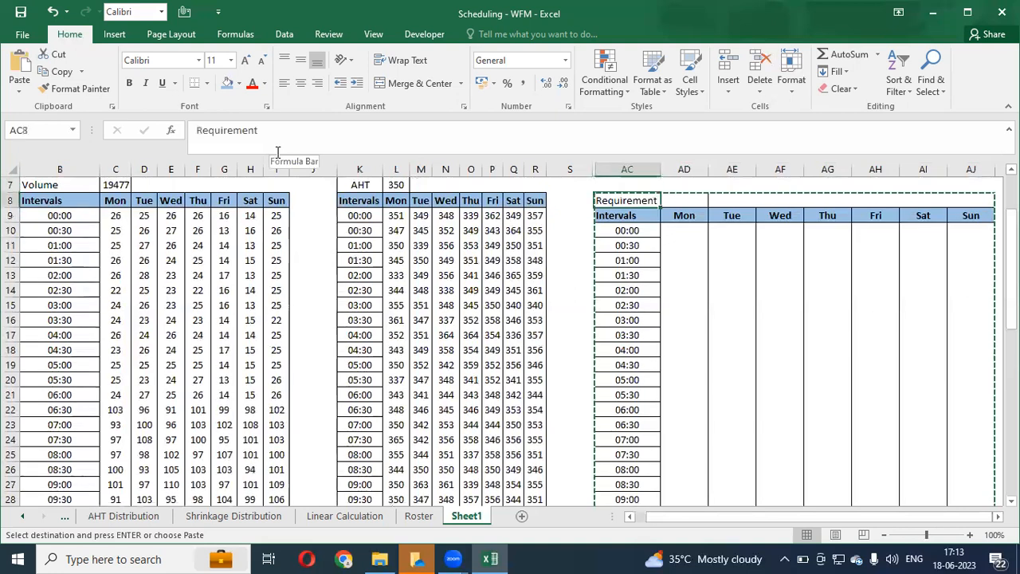
{"action": "key", "text": "Up"}
{"action": "key", "text": "Return"}
{"action": "key", "text": "Down"}
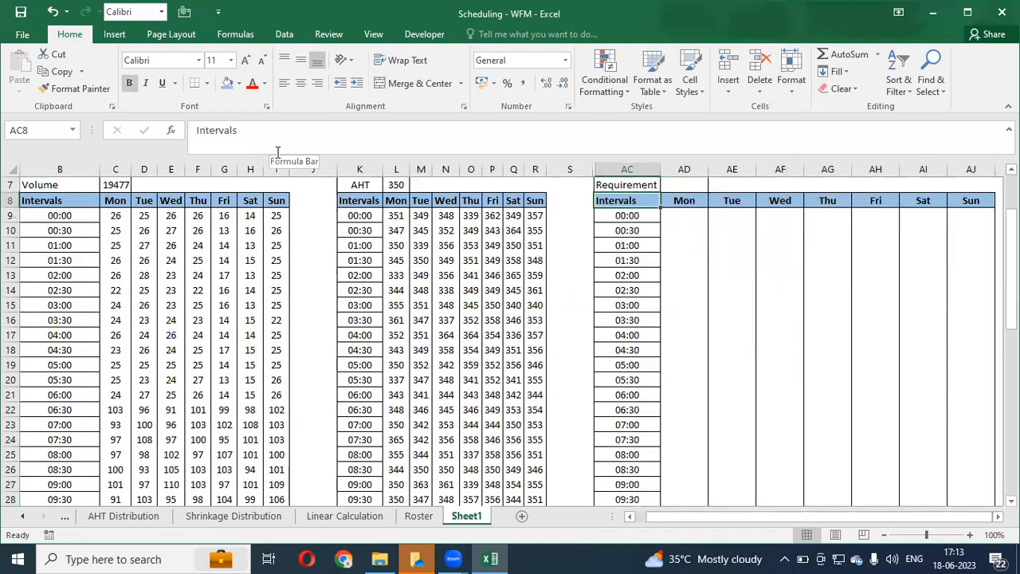
Step: Delete row 58 with the duplicate Total line and return to the Requirement title cell
{"action": "key", "text": "ctrl+Down"}
{"action": "key", "text": "shift+space"}
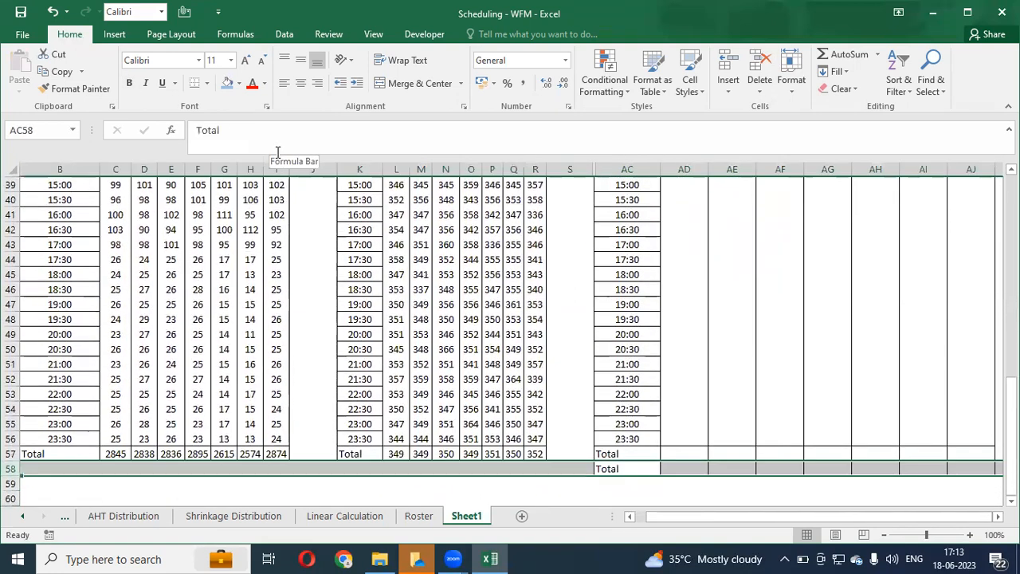
{"action": "key", "text": "ctrl+minus"}
{"action": "key", "text": "Up"}
{"action": "key", "text": "Up"}
{"action": "key", "text": "ctrl+Up"}
{"action": "key", "text": "Up"}
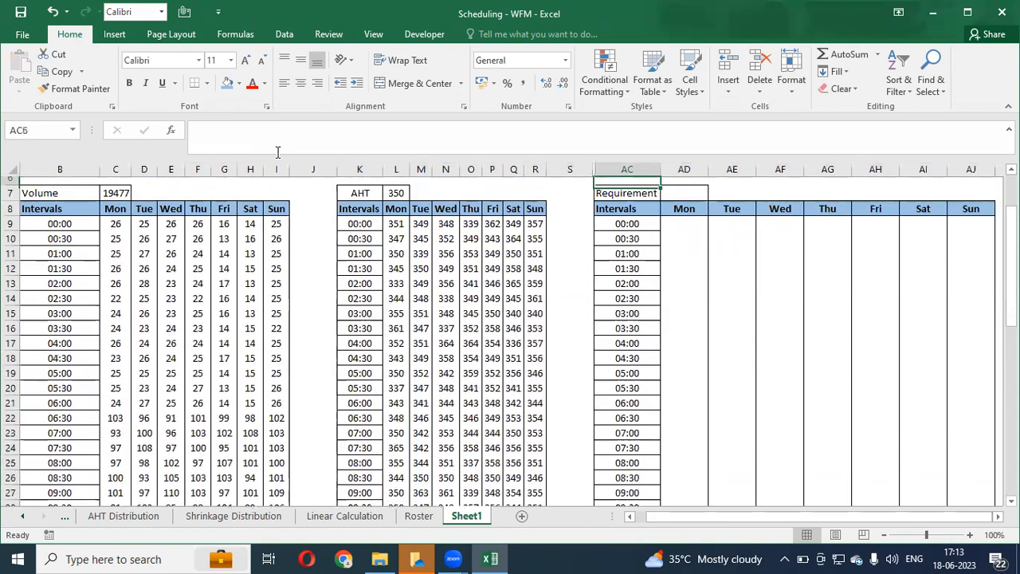
{"action": "key", "text": "Down"}
{"action": "key", "text": "Down"}
{"action": "key", "text": "Up"}
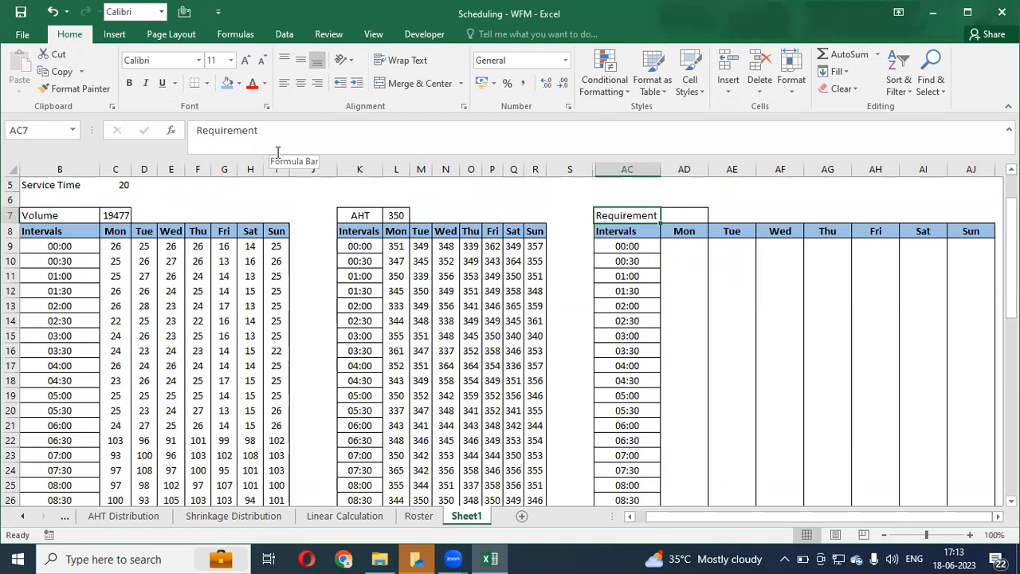
{"action": "key", "text": "super+d"}
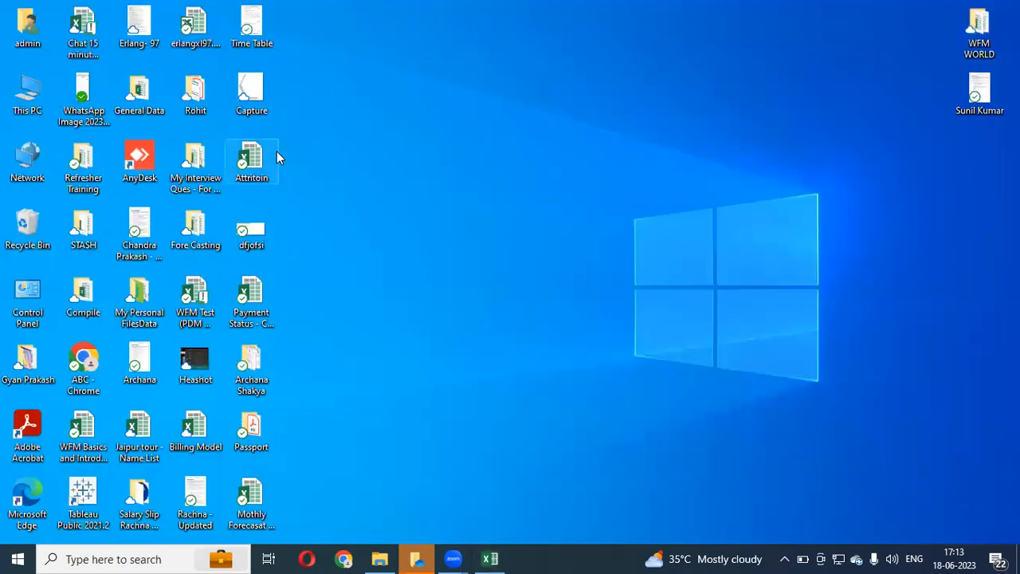
{"action": "key", "text": "super+d"}
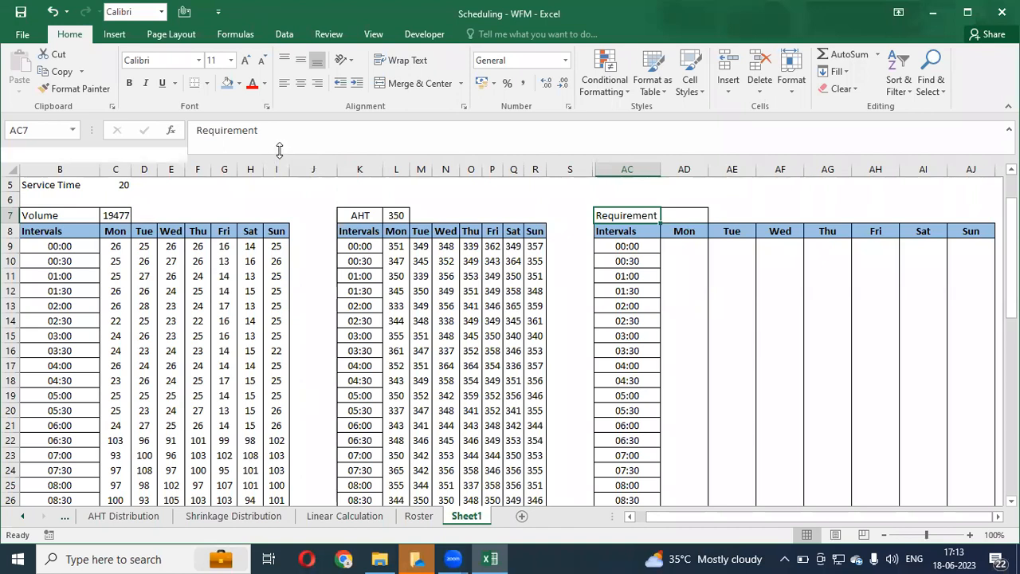
Step: Reduce the formula bar to a single line
{"action": "left_click_drag", "start_coordinate": [279, 156], "coordinate": [280, 144]}
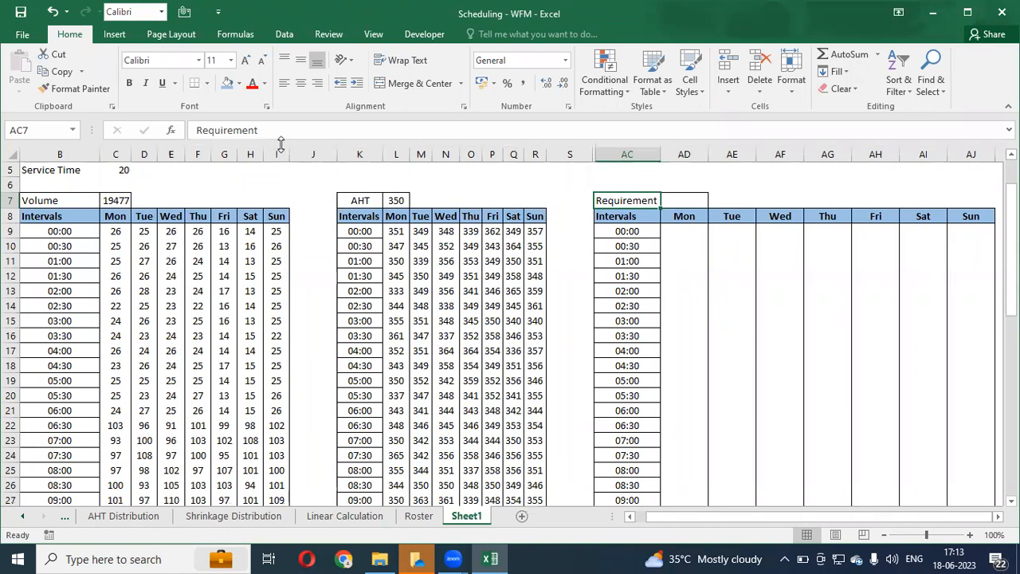
Step: Disable the Erlang for Excel and Solver Add-in add-ins in the Excel options
{"action": "left_click", "coordinate": [26, 35]}
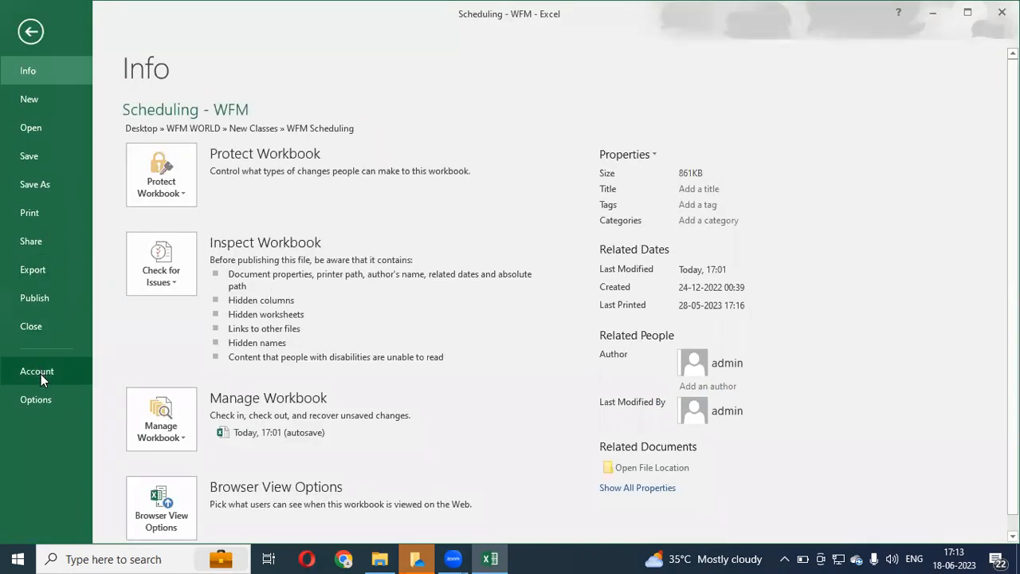
{"action": "left_click", "coordinate": [46, 405]}
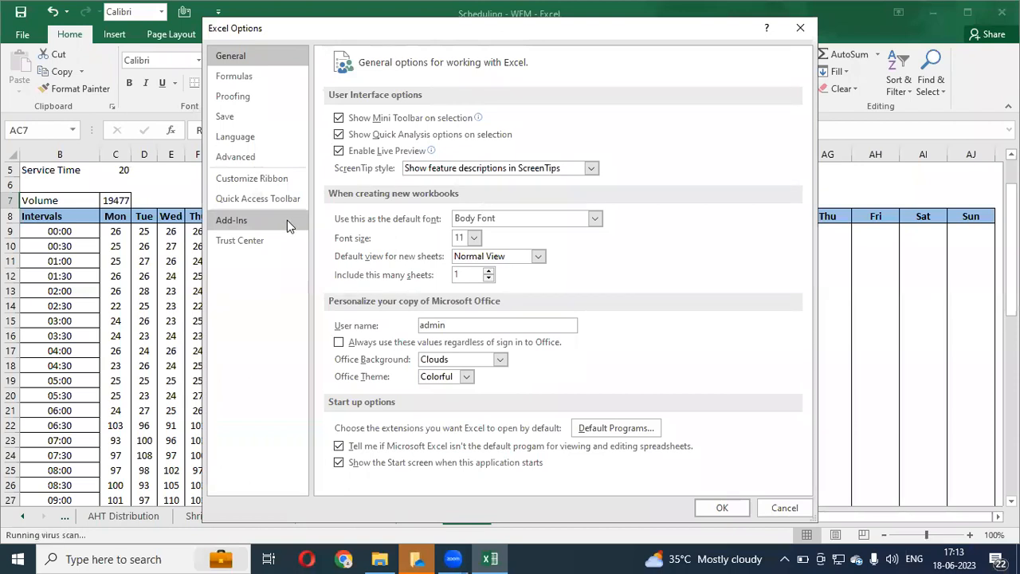
{"action": "left_click", "coordinate": [287, 220]}
{"action": "left_click", "coordinate": [514, 476]}
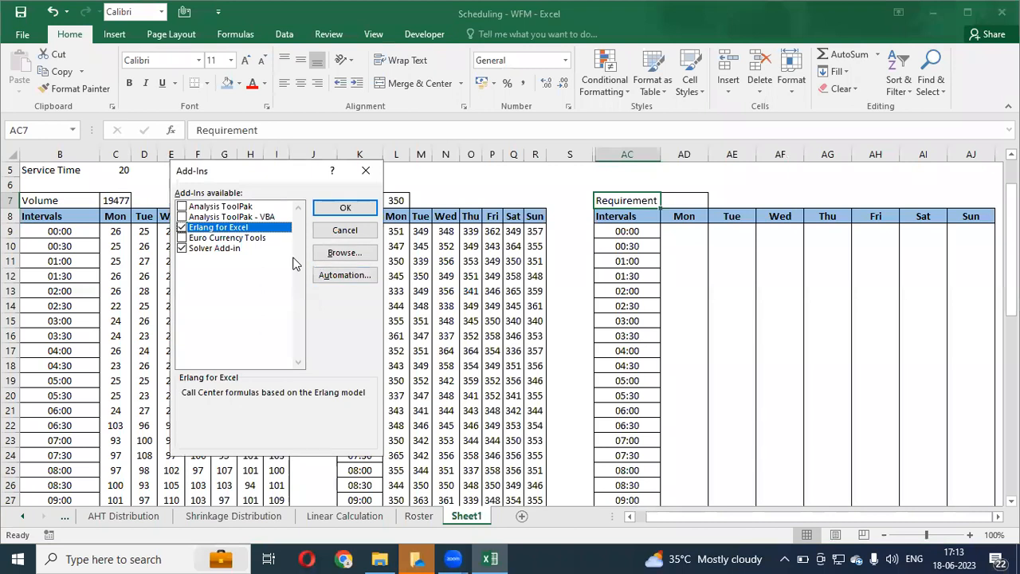
{"action": "left_click", "coordinate": [182, 227]}
{"action": "left_click", "coordinate": [182, 249]}
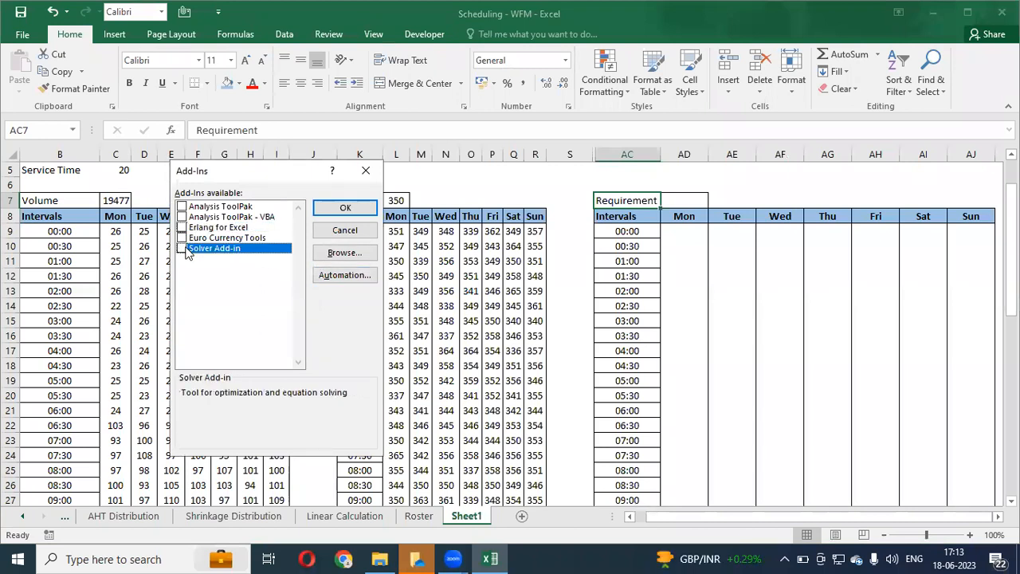
{"action": "left_click", "coordinate": [345, 208]}
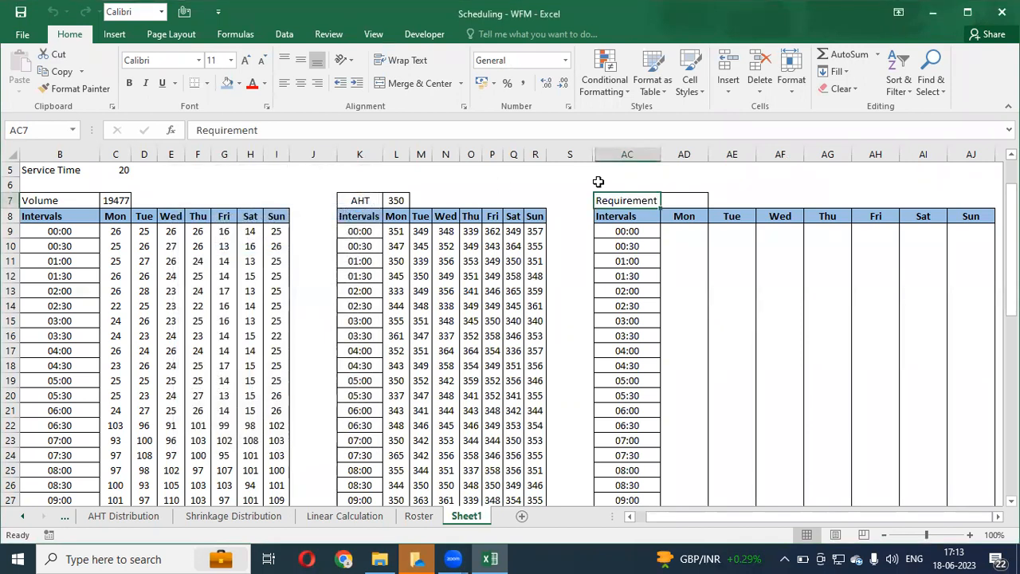
{"action": "left_click", "coordinate": [690, 241]}
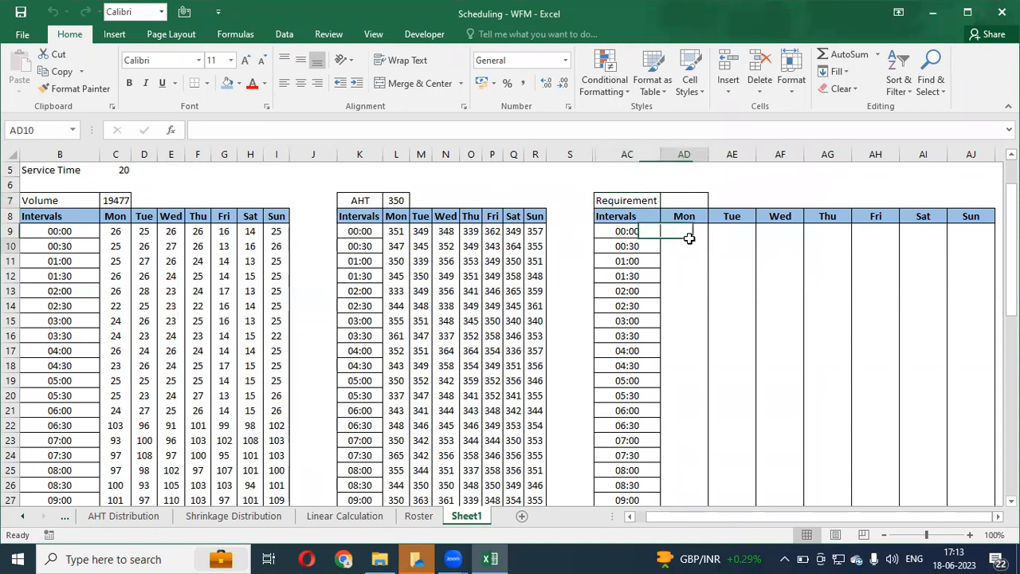
{"action": "left_click", "coordinate": [690, 230]}
{"action": "type", "text": "=agent"}
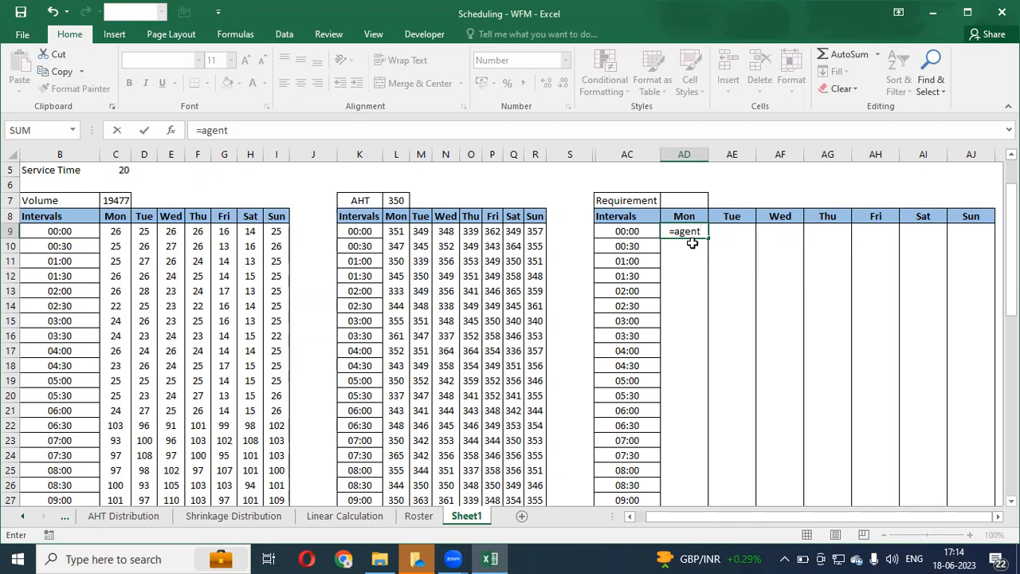
{"action": "key", "text": "Escape"}
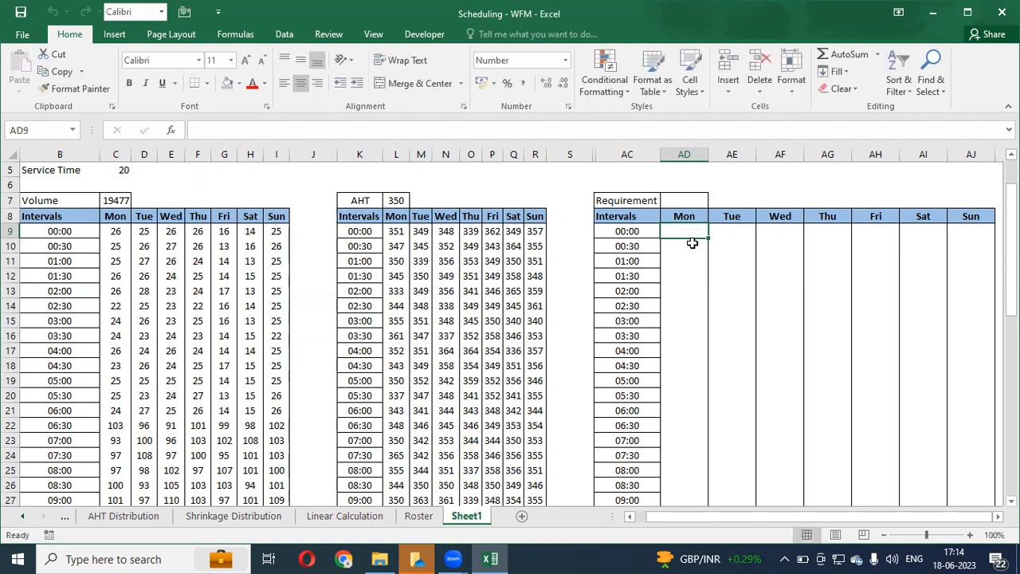
Step: Open the Excel add-ins manager and browse to the Desktop folder for an add-in file
{"action": "left_click", "coordinate": [27, 37]}
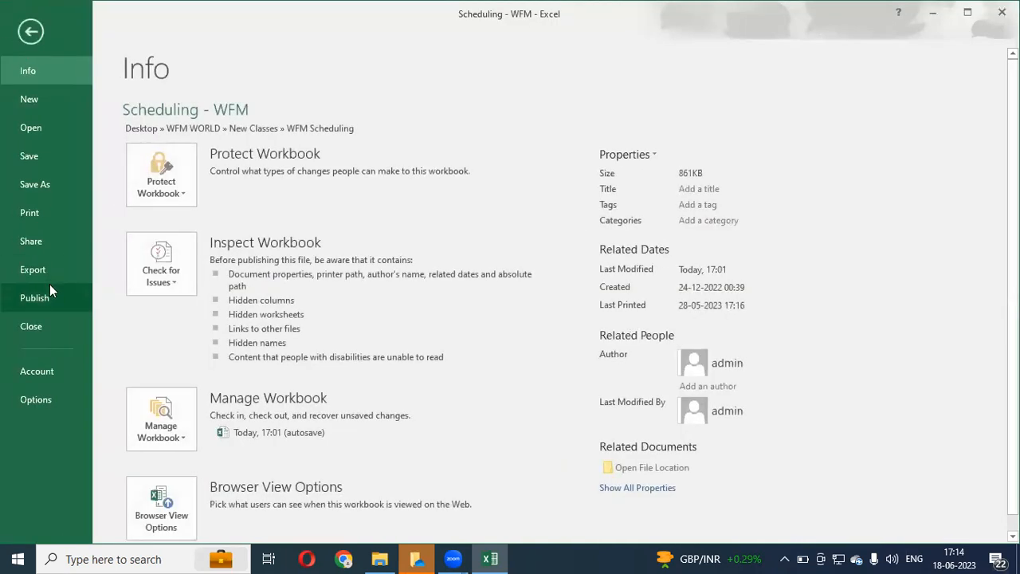
{"action": "left_click", "coordinate": [42, 390]}
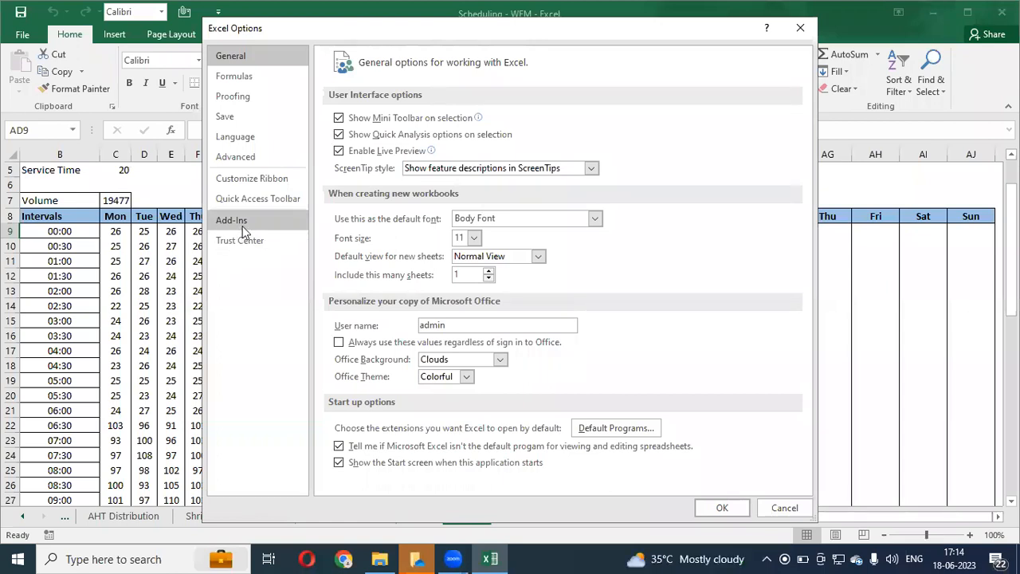
{"action": "left_click", "coordinate": [239, 221]}
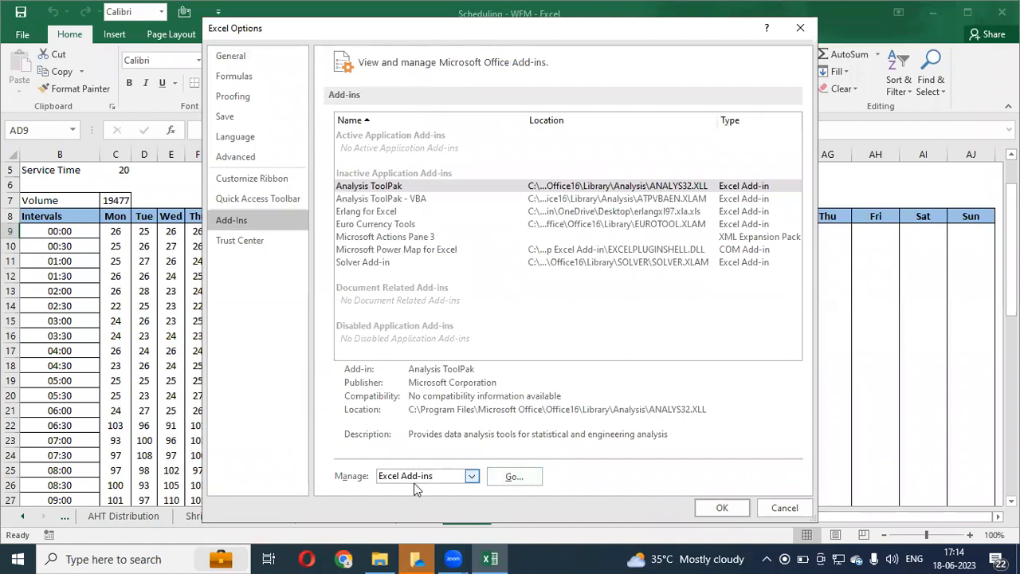
{"action": "left_click", "coordinate": [514, 476]}
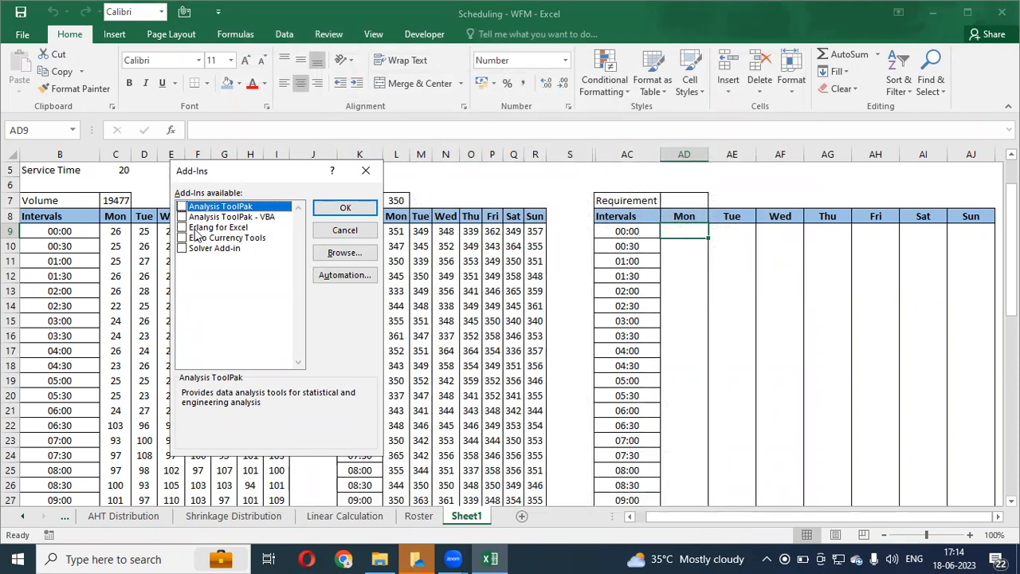
{"action": "left_click", "coordinate": [324, 255]}
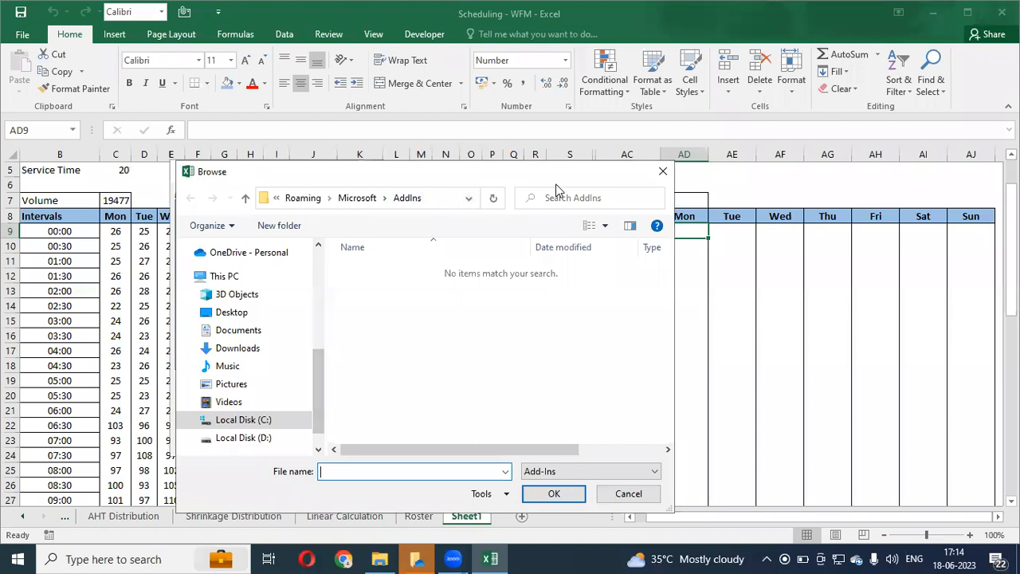
{"action": "left_click", "coordinate": [258, 314]}
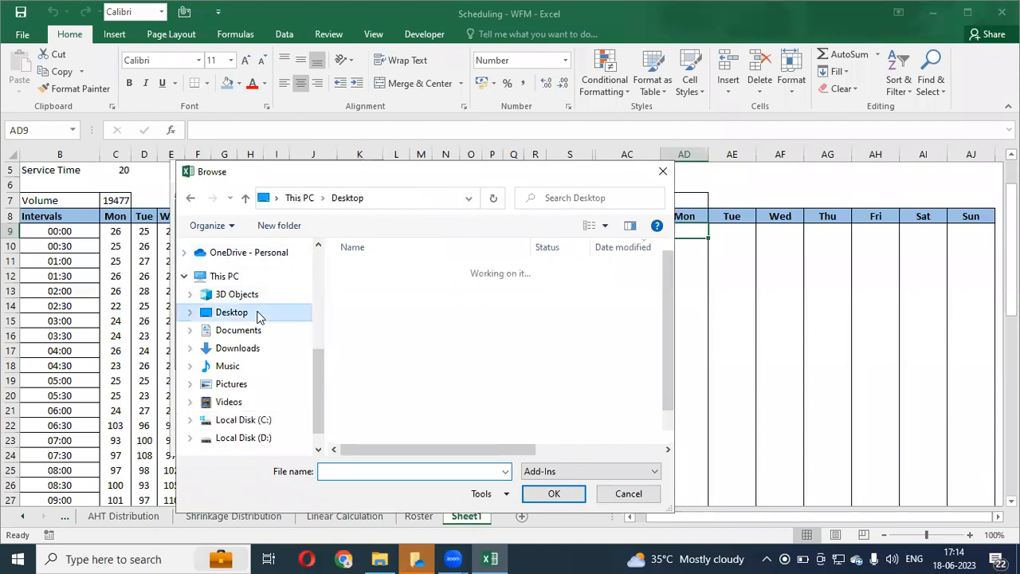
Step: Search the Desktop folder for the Erlang add-in file, showing All Files and Worksheets as file types
{"action": "left_click", "coordinate": [398, 317]}
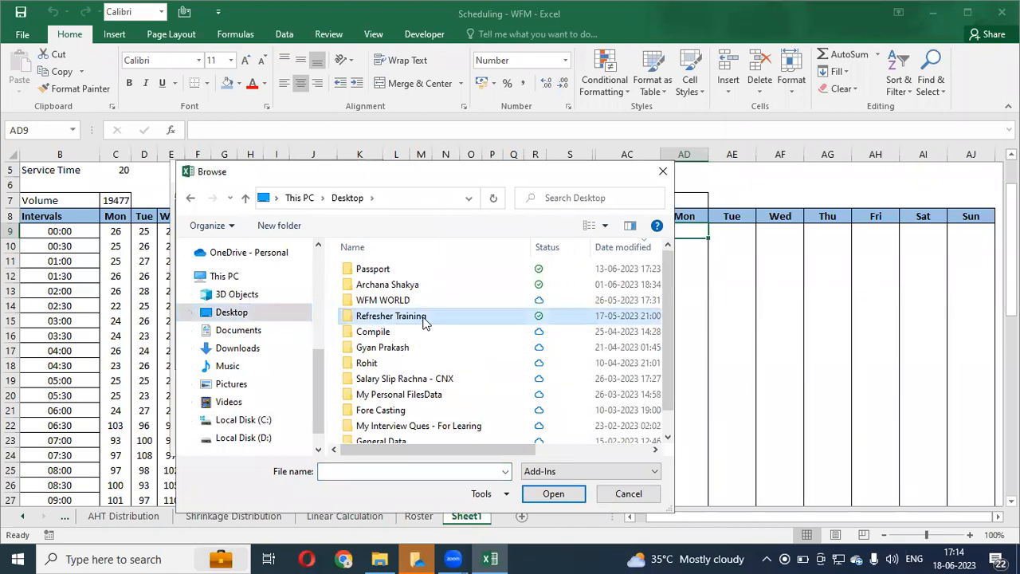
{"action": "scroll", "coordinate": [675, 371], "scroll_direction": "down", "scroll_amount": 1}
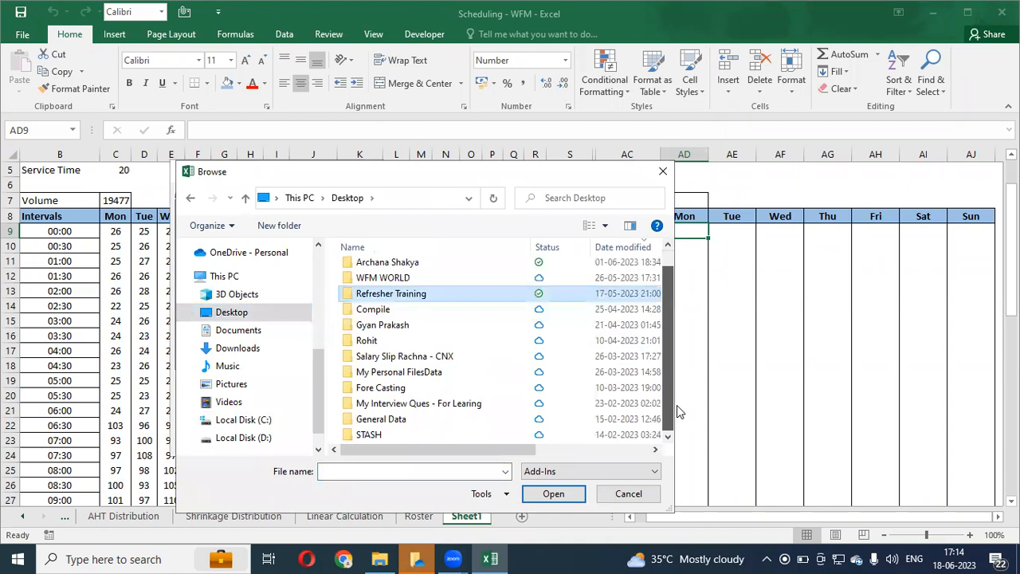
{"action": "left_click", "coordinate": [627, 475]}
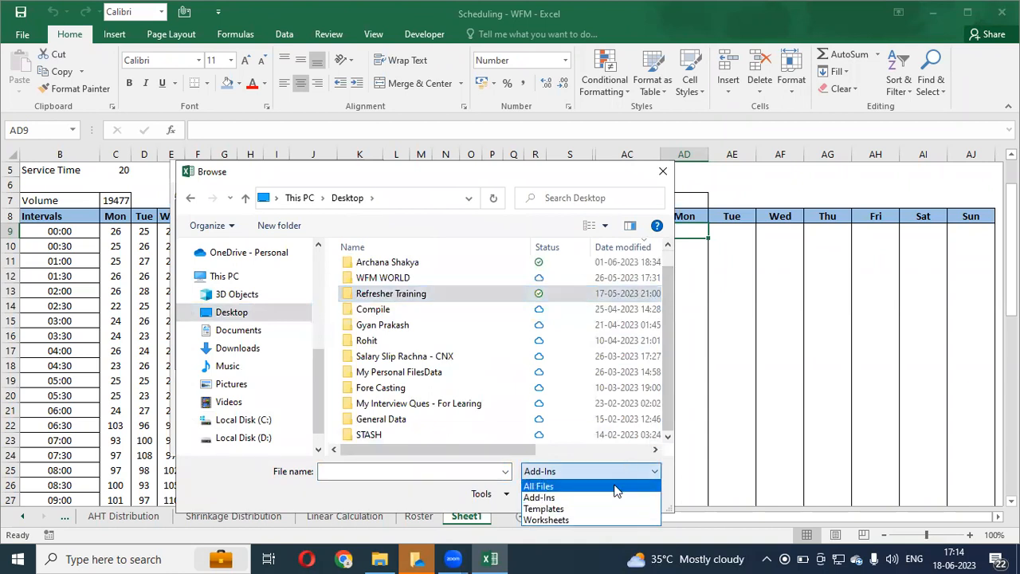
{"action": "left_click", "coordinate": [616, 487]}
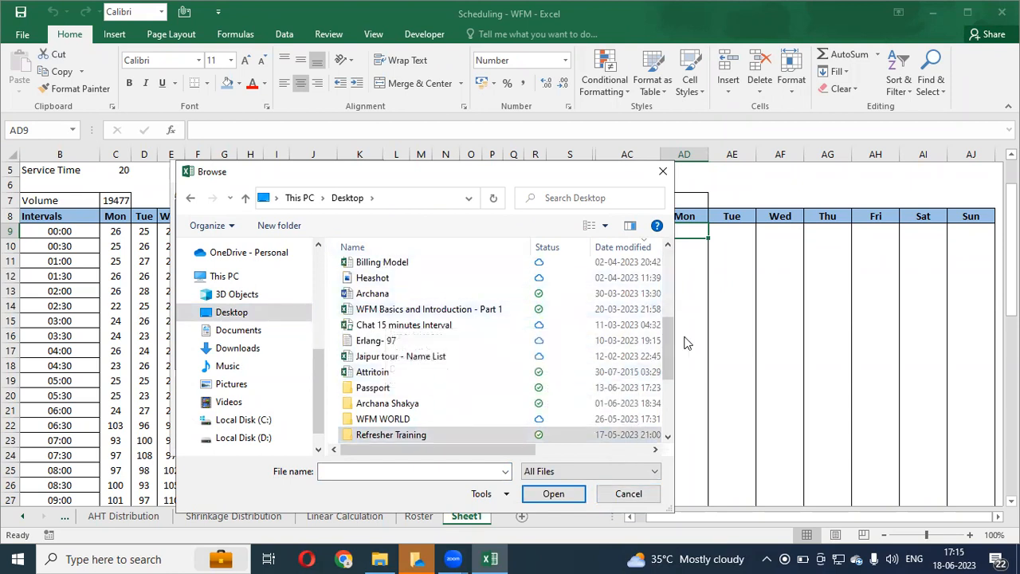
{"action": "left_click_drag", "start_coordinate": [672, 348], "coordinate": [663, 303]}
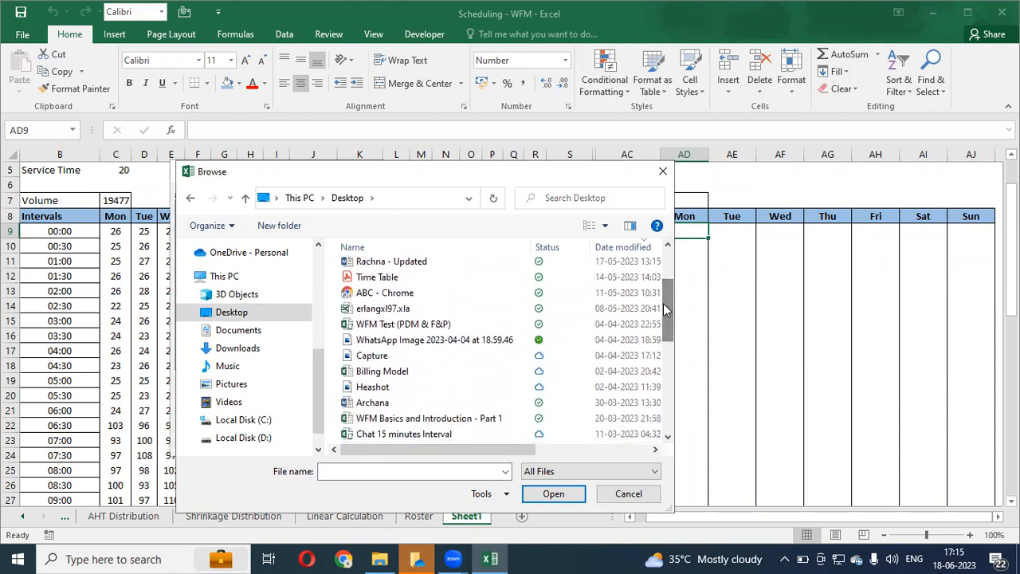
{"action": "left_click", "coordinate": [459, 331]}
{"action": "key", "text": "e"}
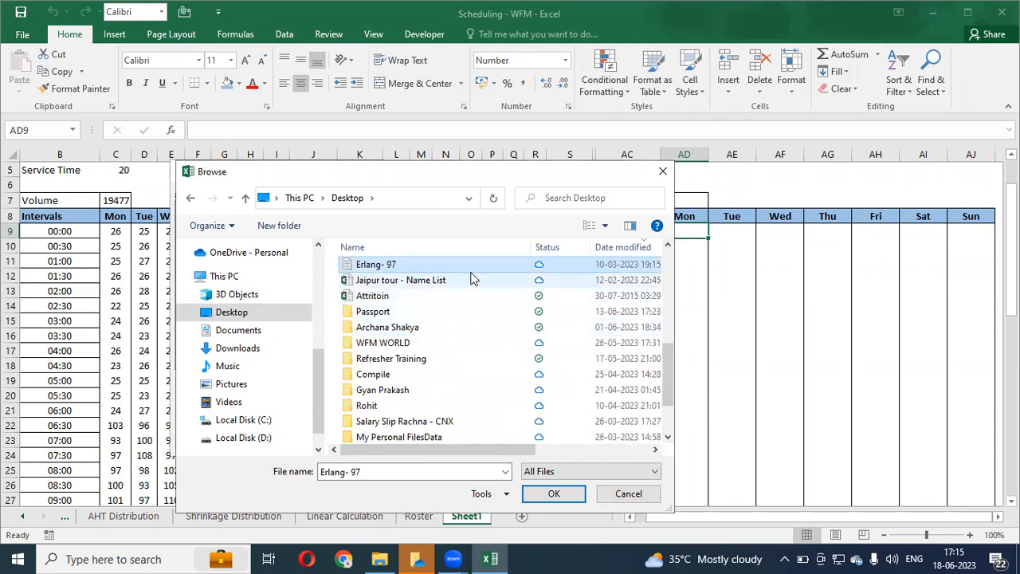
{"action": "left_click_drag", "start_coordinate": [663, 358], "coordinate": [664, 423]}
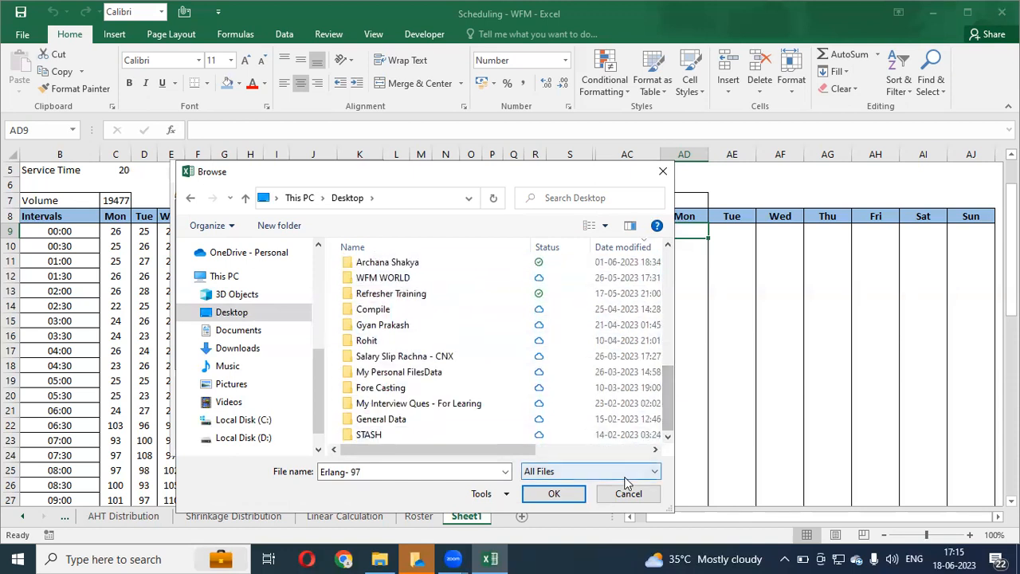
{"action": "left_click", "coordinate": [590, 471]}
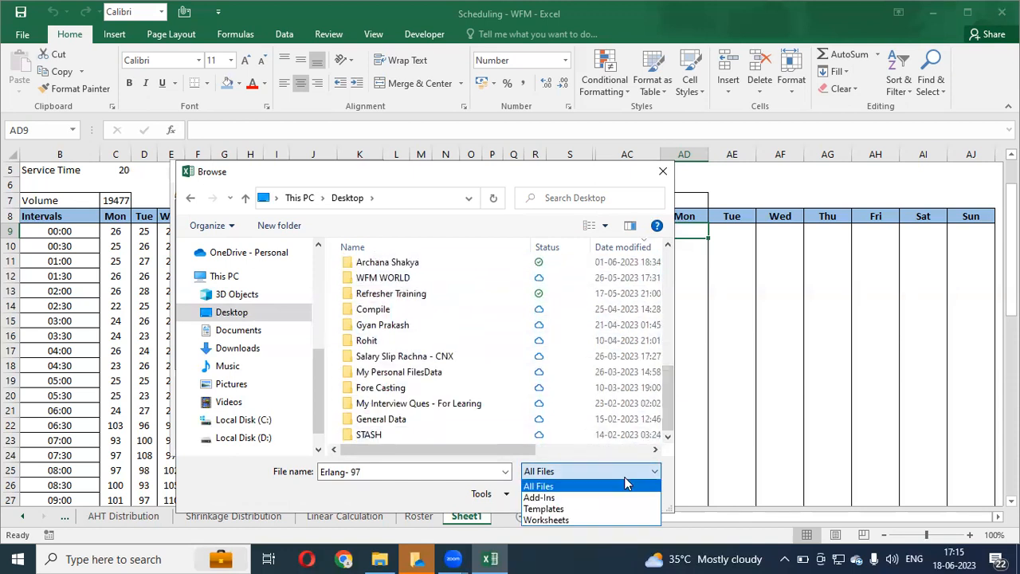
{"action": "left_click", "coordinate": [619, 519]}
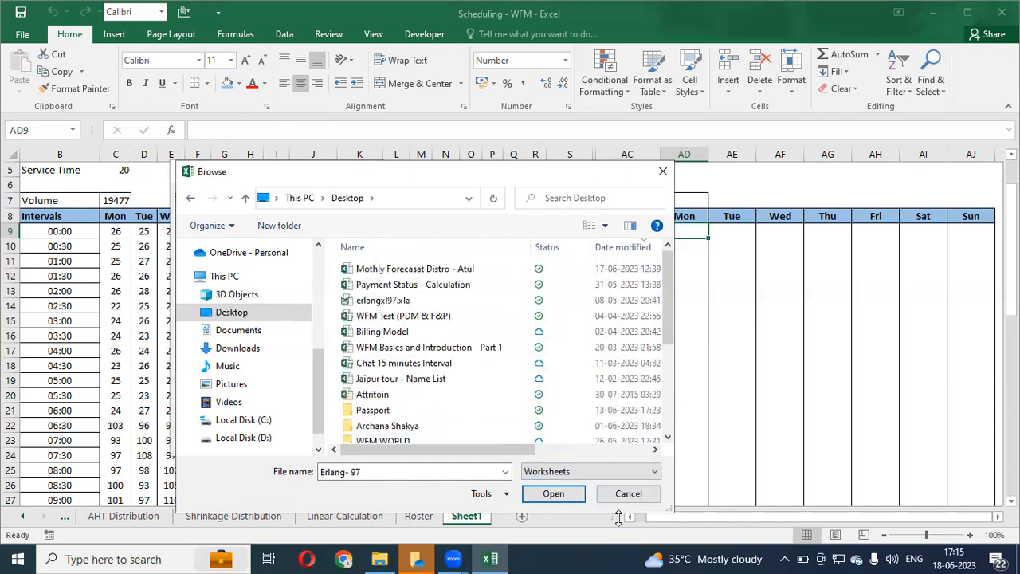
Step: Load erlangxl97.xla as an add-in, replacing the existing copy, and enable Erlang for Excel
{"action": "left_click", "coordinate": [390, 300]}
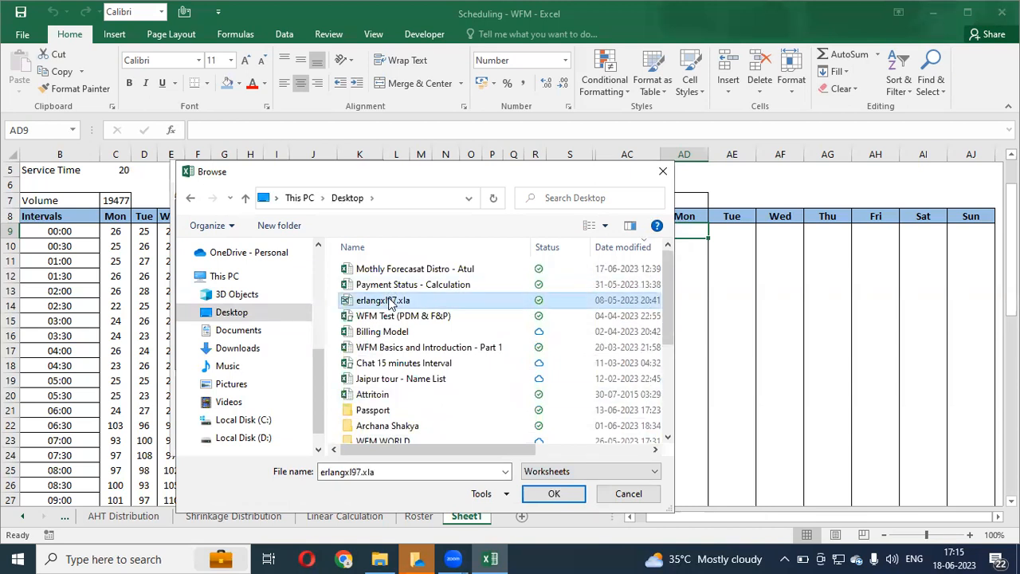
{"action": "left_click", "coordinate": [546, 496]}
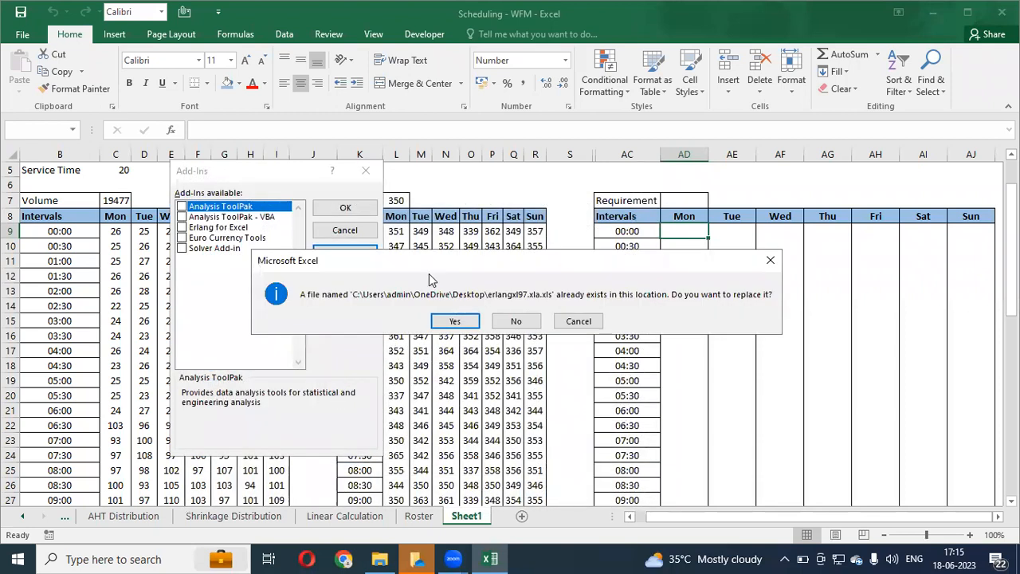
{"action": "left_click", "coordinate": [454, 320]}
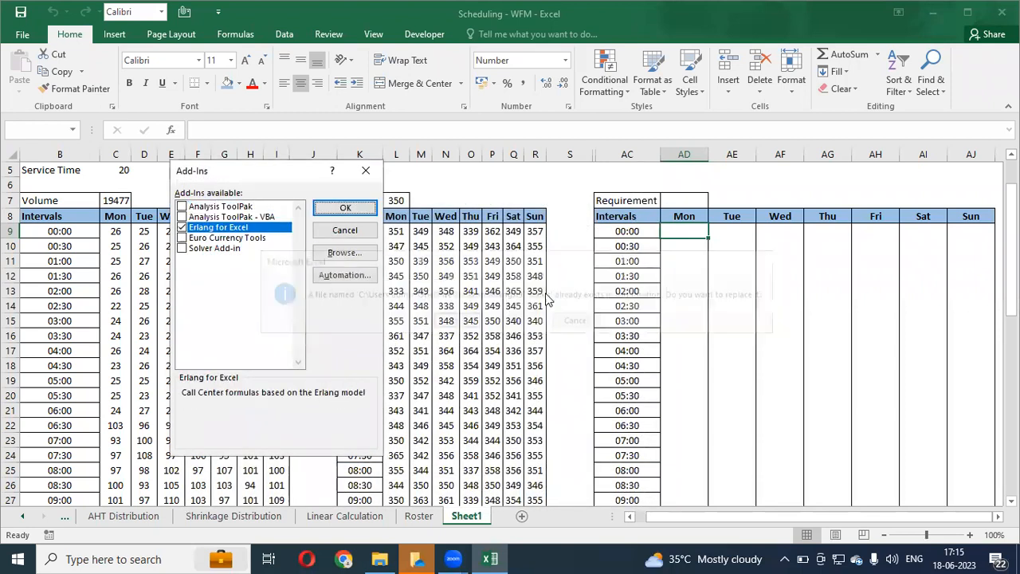
{"action": "left_click", "coordinate": [344, 209]}
Step: Check which Agents functions are offered for a formula in AD9 and discard the entry
{"action": "type", "text": "="}
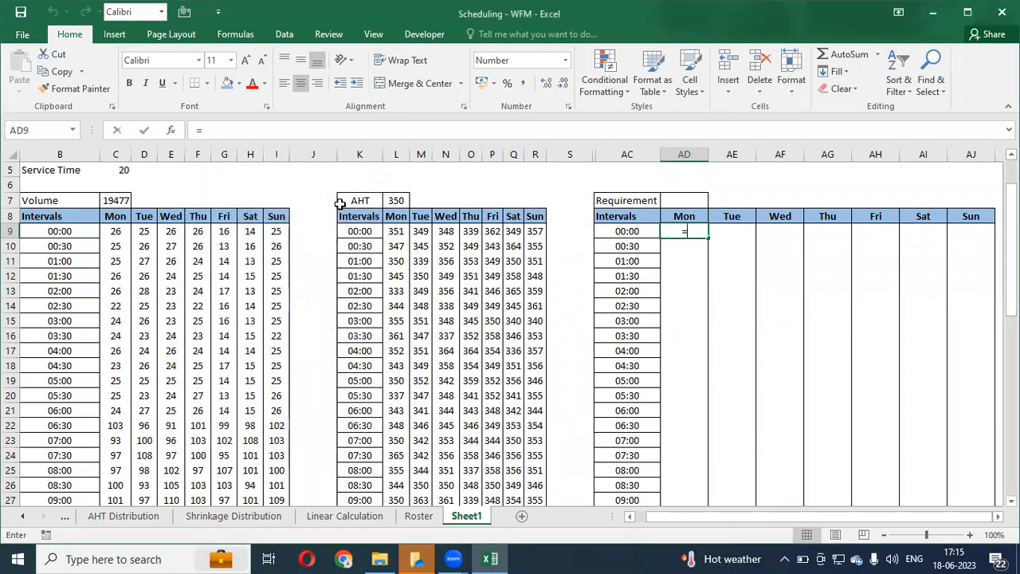
{"action": "type", "text": "agen"}
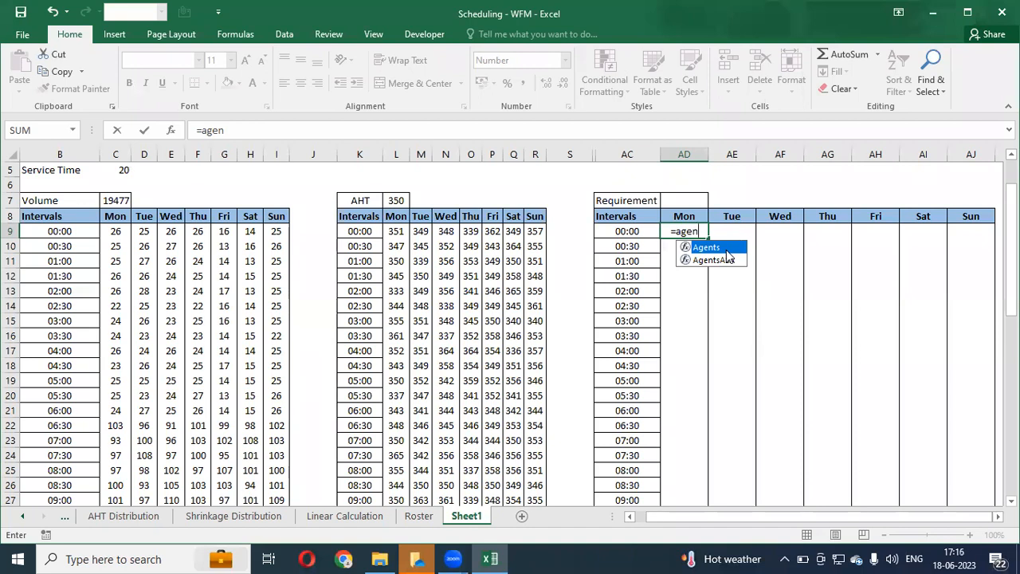
{"action": "key", "text": "Escape"}
{"action": "key", "text": "Escape"}
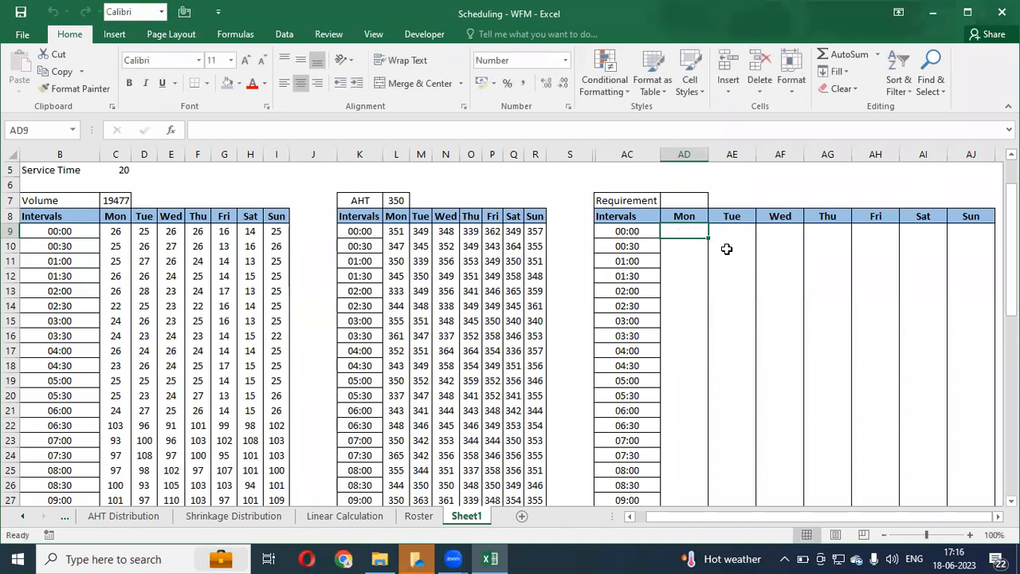
Step: Disable the Erlang for Excel add-in in the Excel options and discard a trial formula in AD9
{"action": "left_click", "coordinate": [32, 34]}
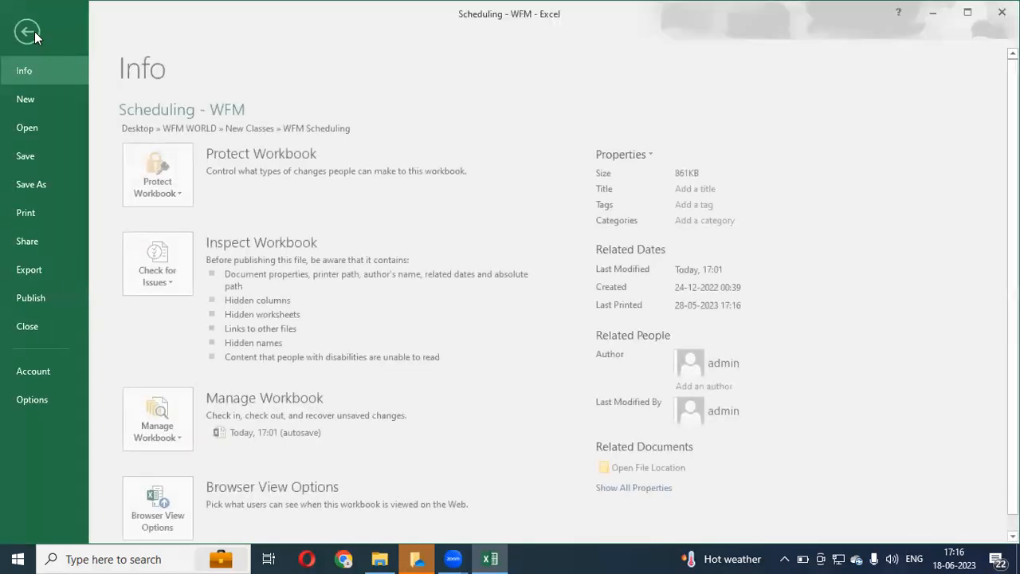
{"action": "left_click", "coordinate": [43, 401]}
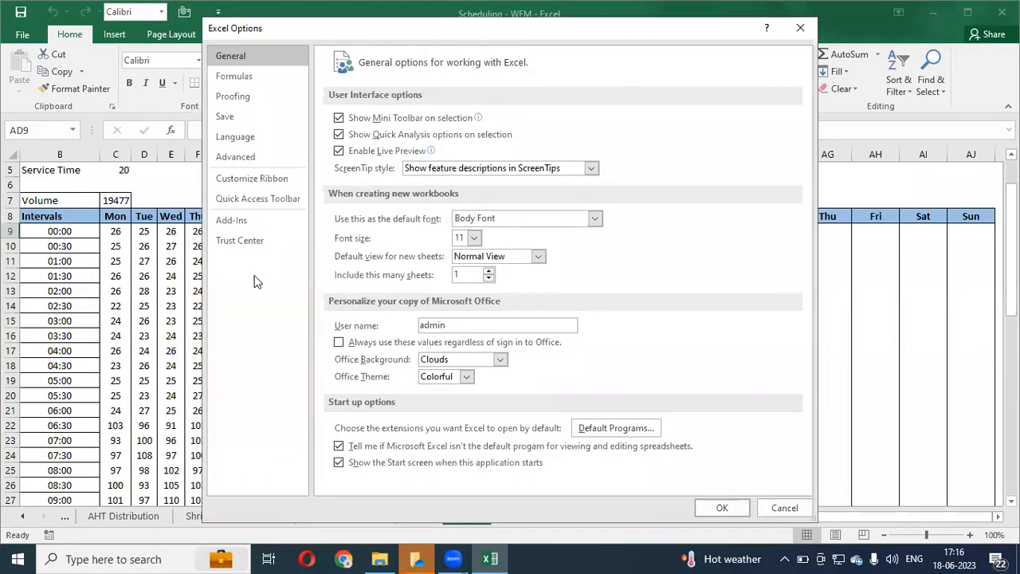
{"action": "left_click", "coordinate": [249, 220]}
{"action": "left_click", "coordinate": [501, 476]}
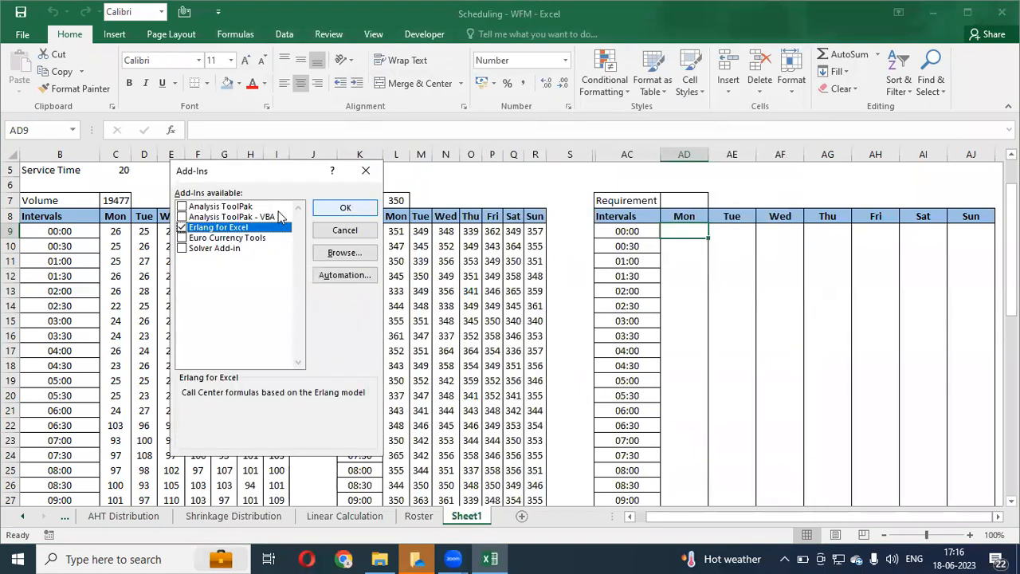
{"action": "left_click", "coordinate": [182, 227]}
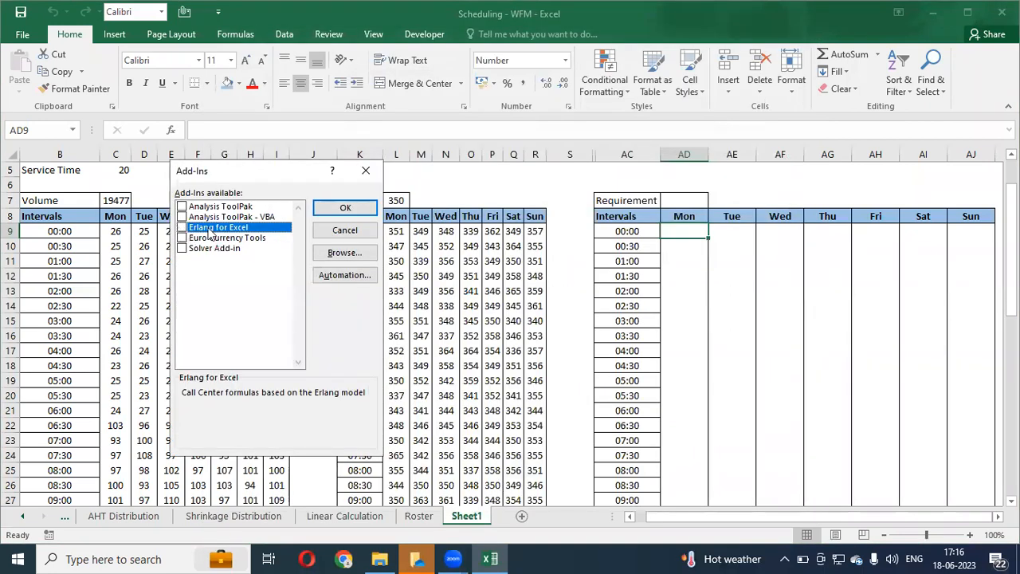
{"action": "left_click", "coordinate": [335, 208]}
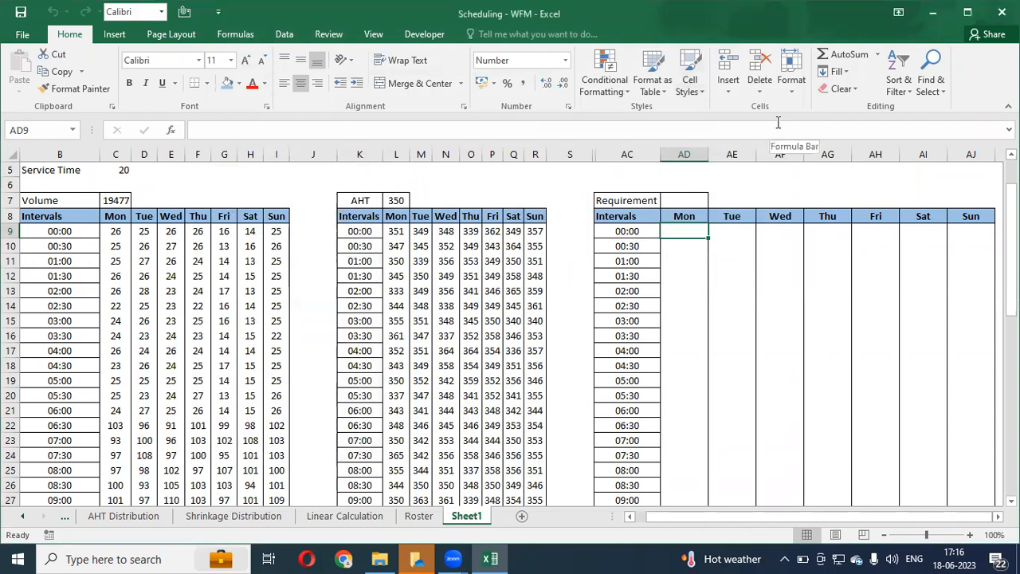
{"action": "type", "text": "=aggre"}
{"action": "key", "text": "Escape"}
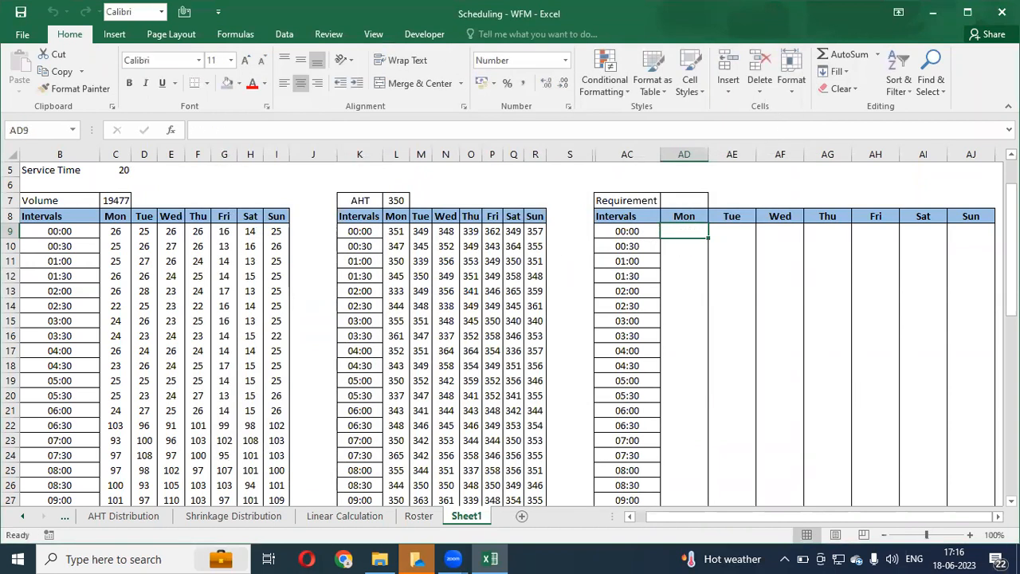
Step: Shrink the workbook window to uncover the desktop icons and open the erlangxl97 file with macros enabled
{"action": "left_click", "coordinate": [979, 18]}
{"action": "left_click", "coordinate": [974, 16]}
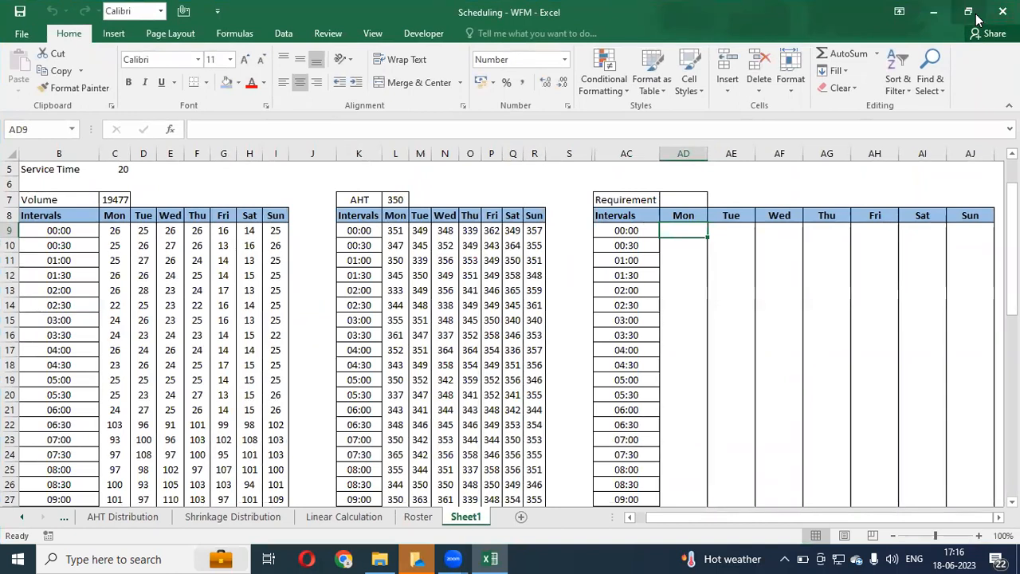
{"action": "left_click", "coordinate": [950, 21]}
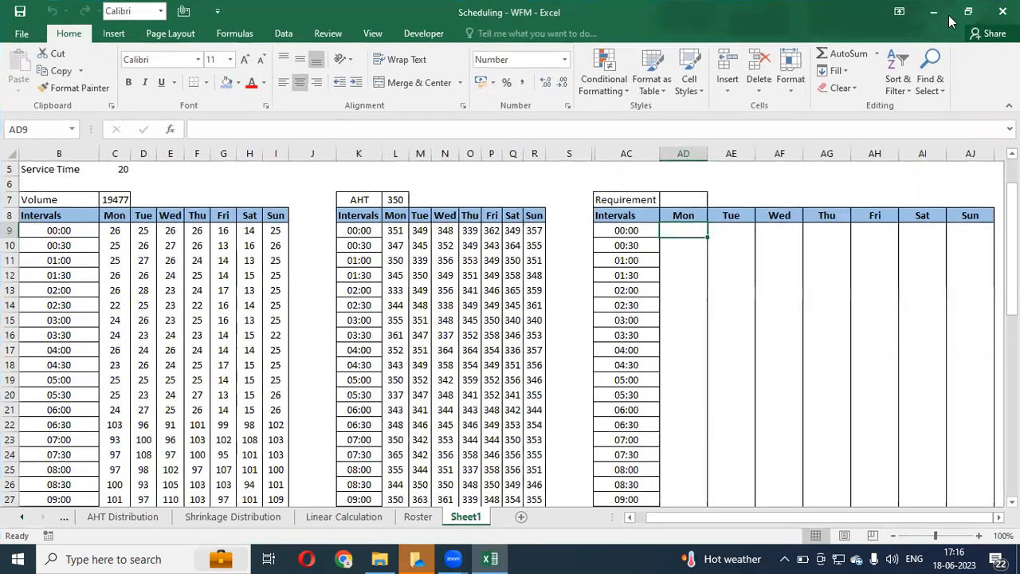
{"action": "left_click", "coordinate": [951, 22]}
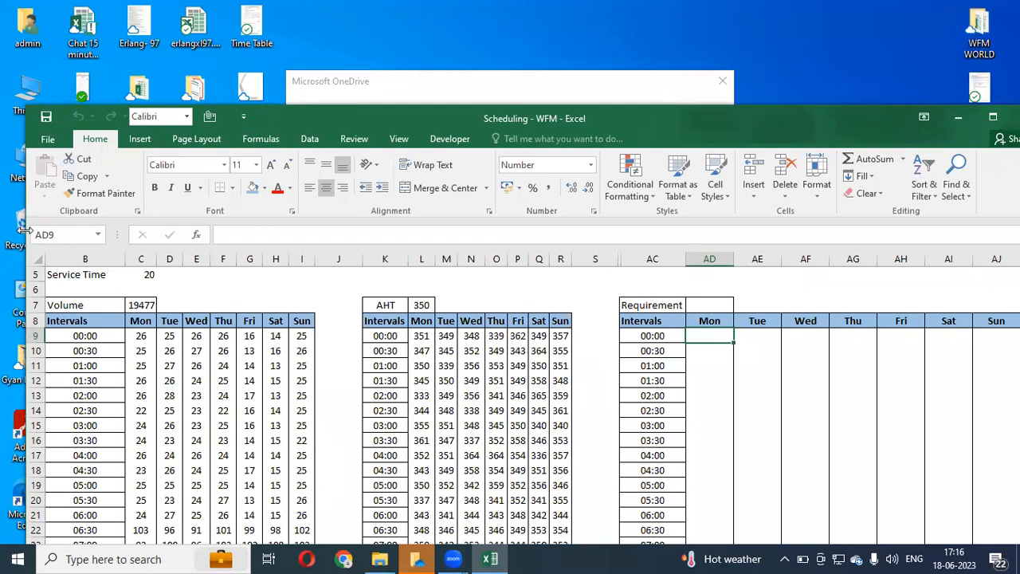
{"action": "left_click_drag", "start_coordinate": [26, 229], "coordinate": [419, 239]}
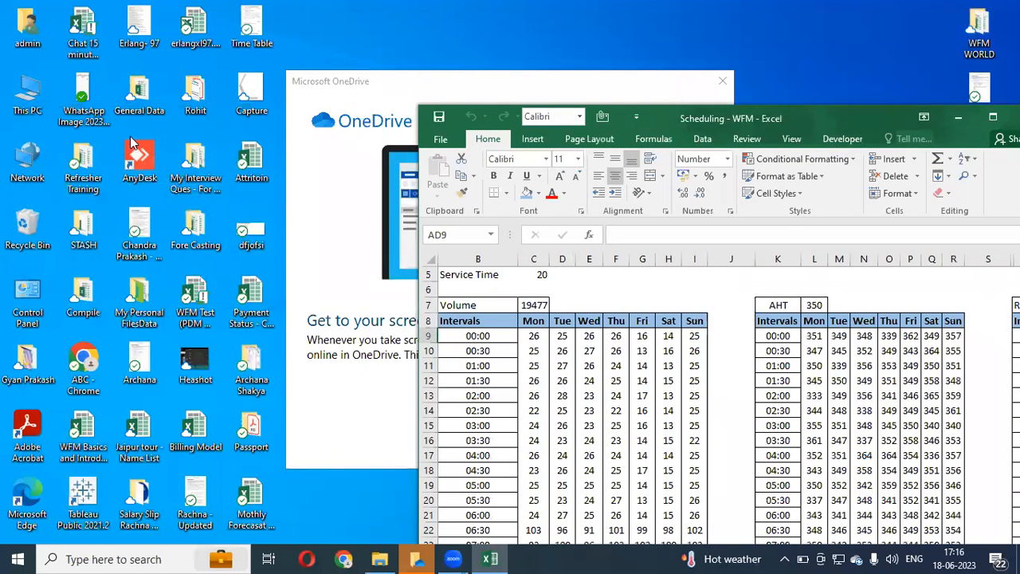
{"action": "double_click", "coordinate": [205, 38]}
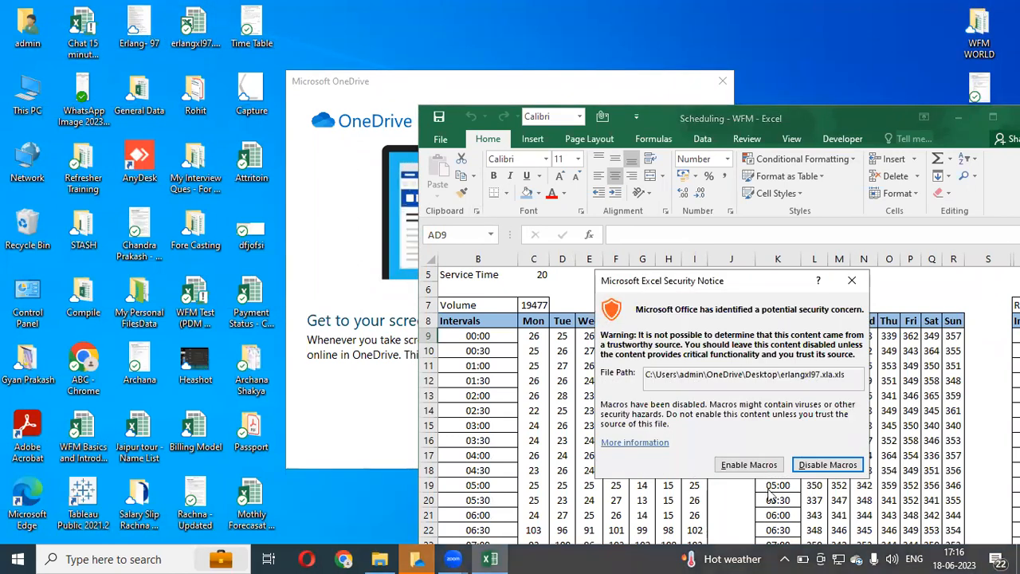
{"action": "left_click", "coordinate": [754, 464]}
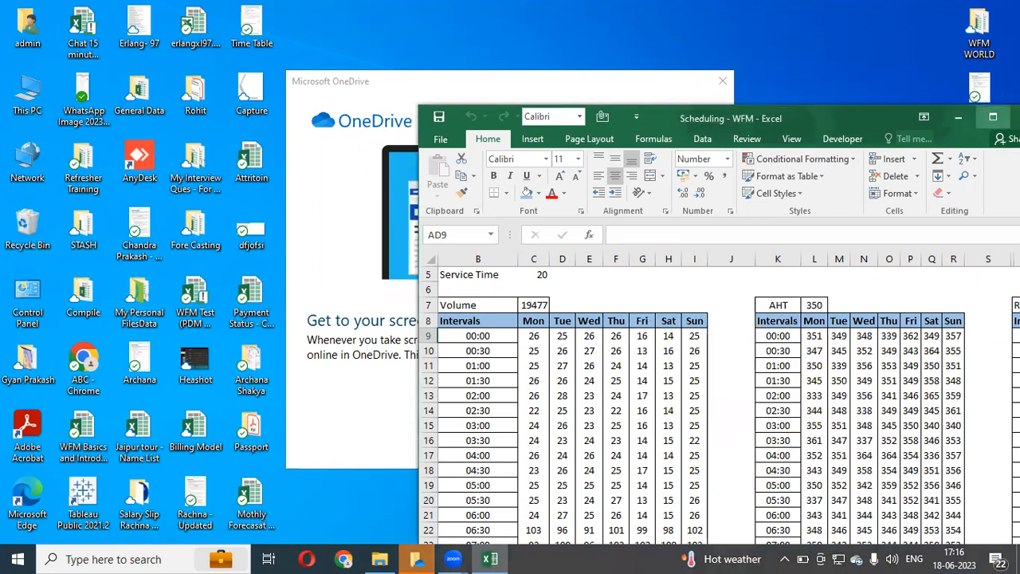
Step: Maximize the workbook window and check that the Agents function is available in AD9, discarding the trial formula
{"action": "left_click", "coordinate": [993, 117]}
{"action": "type", "text": "=agen"}
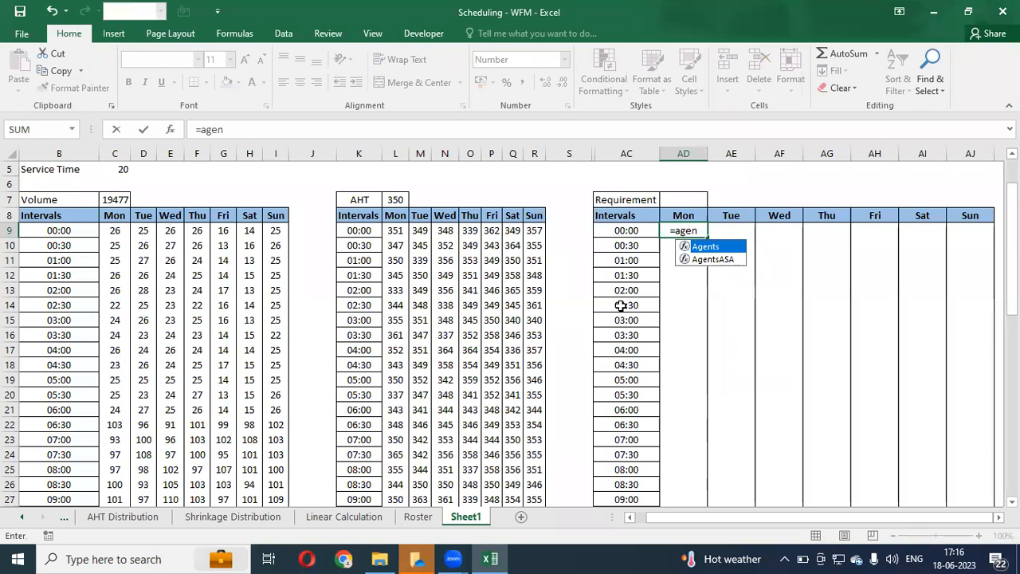
{"action": "key", "text": "Tab"}
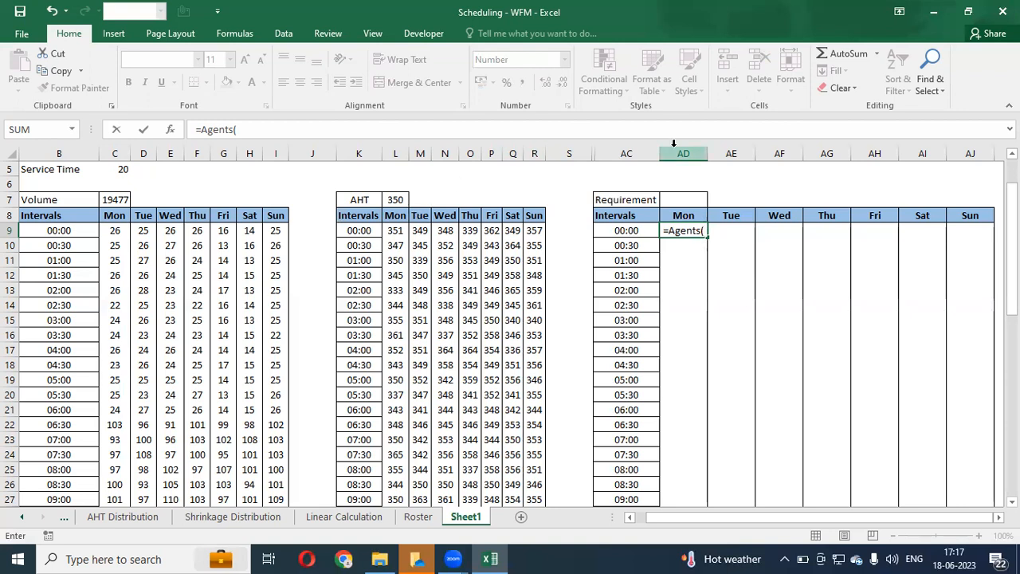
{"action": "key", "text": "Escape"}
Step: Examine the Volume table from its header through the half-hour intervals to the Total row
{"action": "key", "text": "Up"}
{"action": "key", "text": "Down"}
{"action": "key", "text": "Up"}
{"action": "key", "text": "Left"}
{"action": "key", "text": "ctrl+Left"}
{"action": "key", "text": "ctrl+Left"}
{"action": "key", "text": "ctrl+Left"}
{"action": "key", "text": "ctrl+Left"}
{"action": "key", "text": "ctrl+Left"}
{"action": "key", "text": "Right"}
{"action": "key", "text": "ctrl+Down"}
{"action": "key", "text": "Down"}
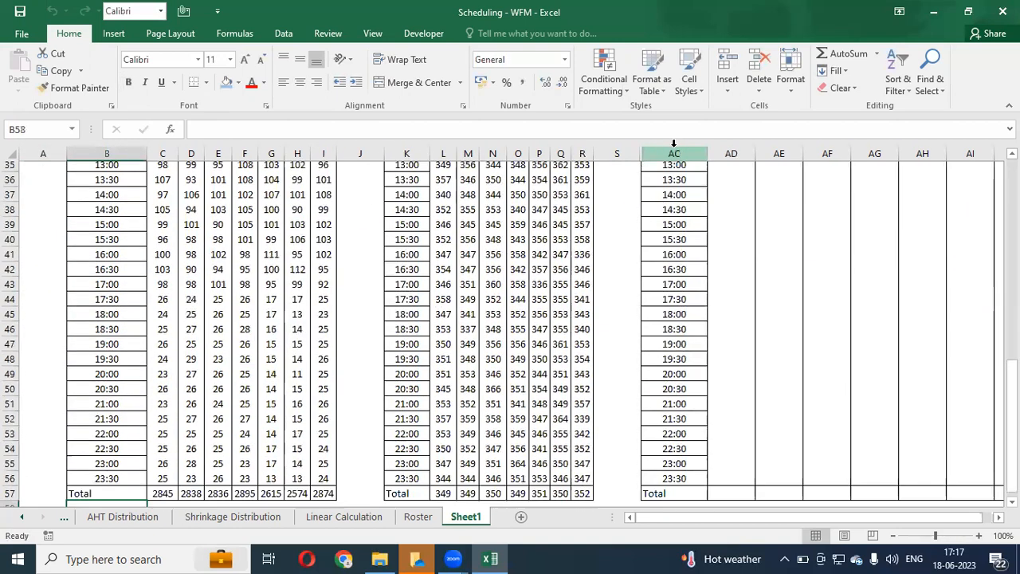
{"action": "key", "text": "Down"}
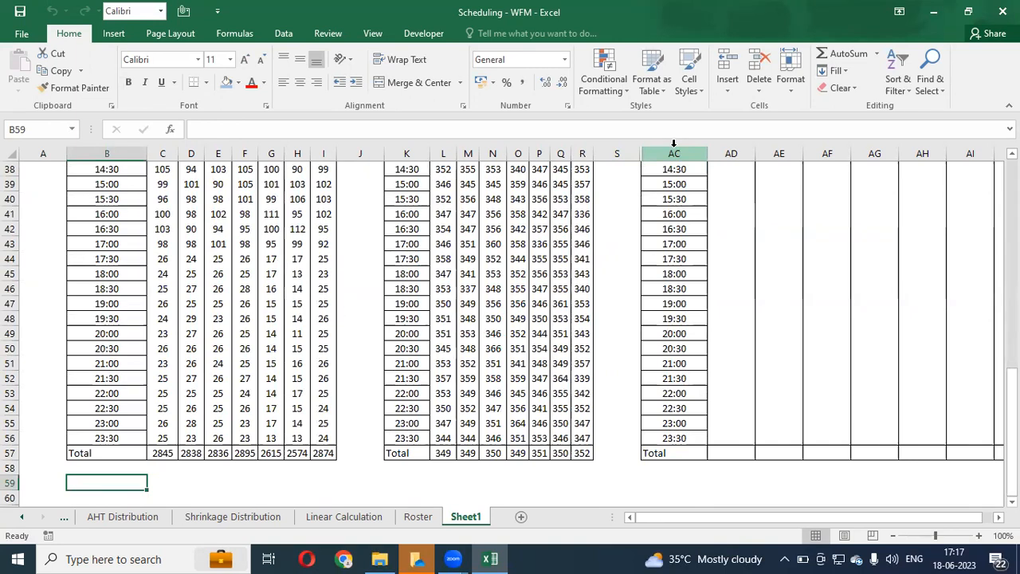
{"action": "key", "text": "Up"}
{"action": "key", "text": "Up"}
{"action": "key", "text": "Up"}
{"action": "key", "text": "ctrl+Up"}
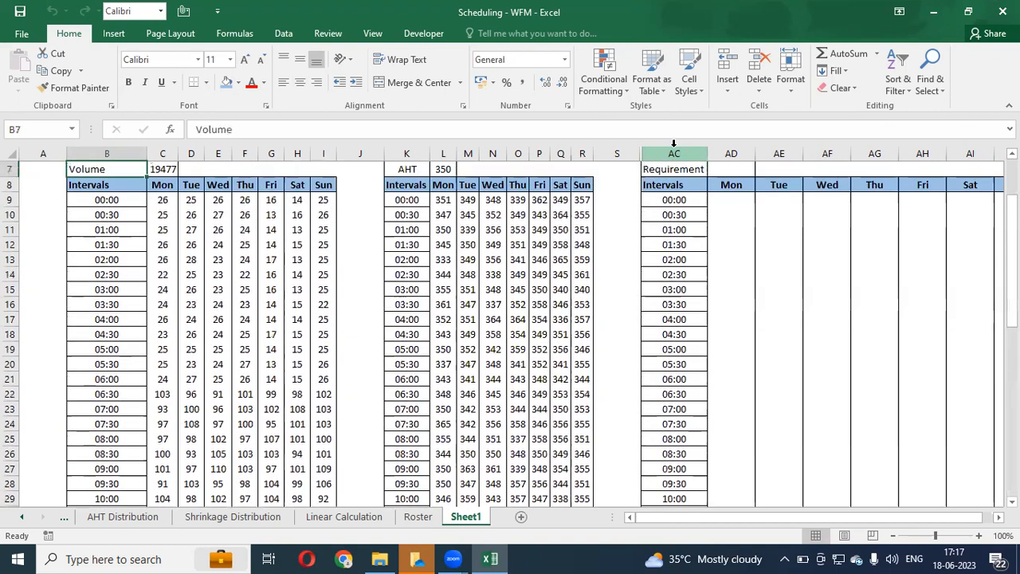
Step: Apply all borders and a thick outside border to the parameter block B1:C5, and insert a blank row above it
{"action": "key", "text": "ctrl+Up"}
{"action": "key", "text": "ctrl+Down"}
{"action": "key", "text": "ctrl+Up"}
{"action": "key", "text": "ctrl+Up"}
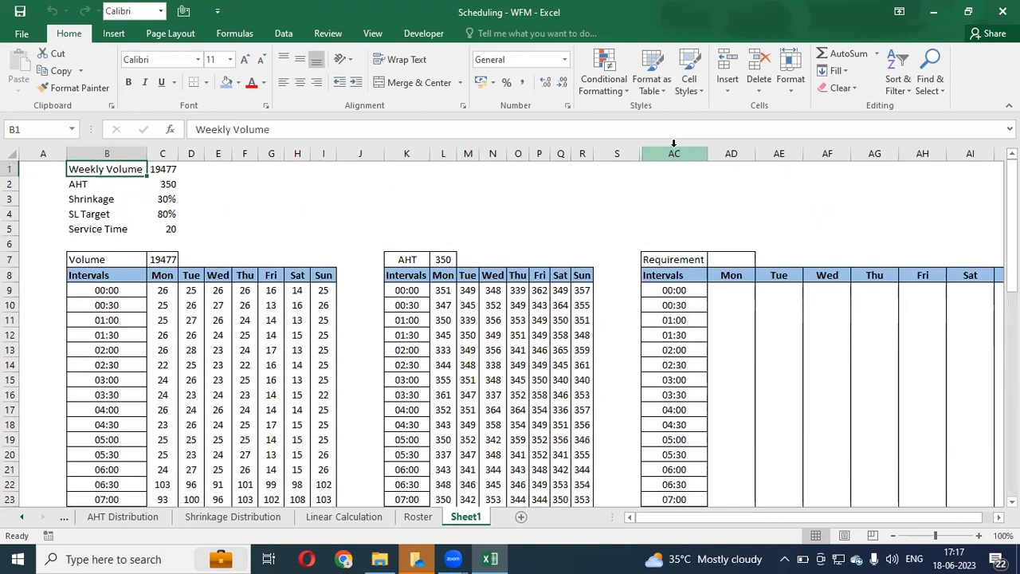
{"action": "key", "text": "ctrl+shift+Down"}
{"action": "key", "text": "shift+Right"}
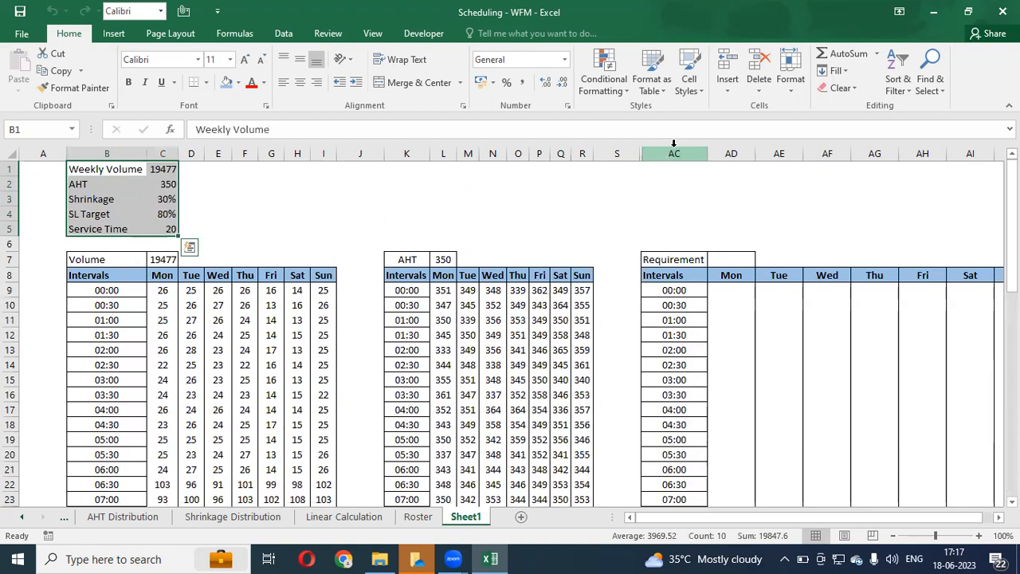
{"action": "key", "text": "alt+h"}
{"action": "key", "text": "b"}
{"action": "key", "text": "a"}
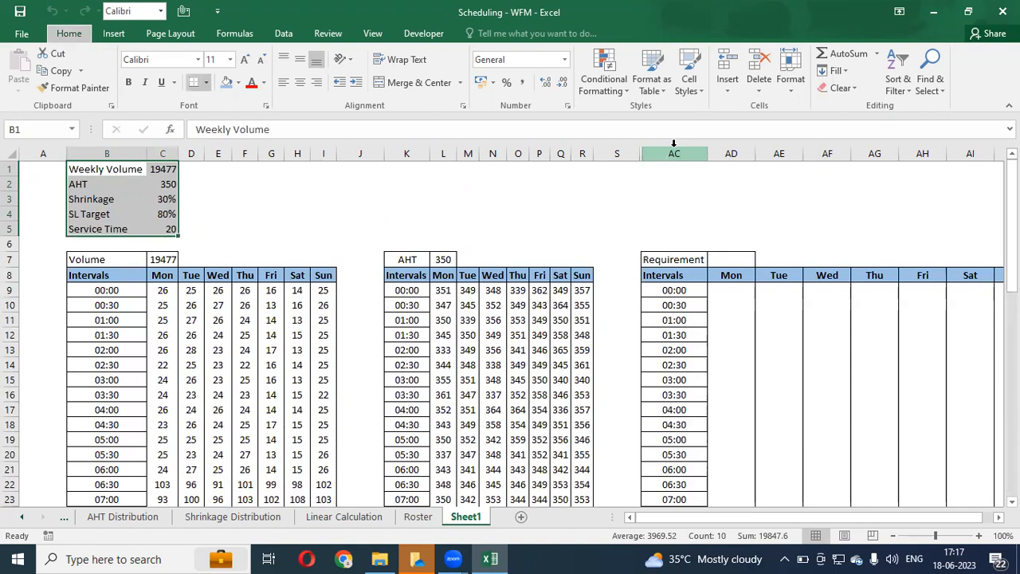
{"action": "key", "text": "alt+h"}
{"action": "key", "text": "b"}
{"action": "key", "text": "t"}
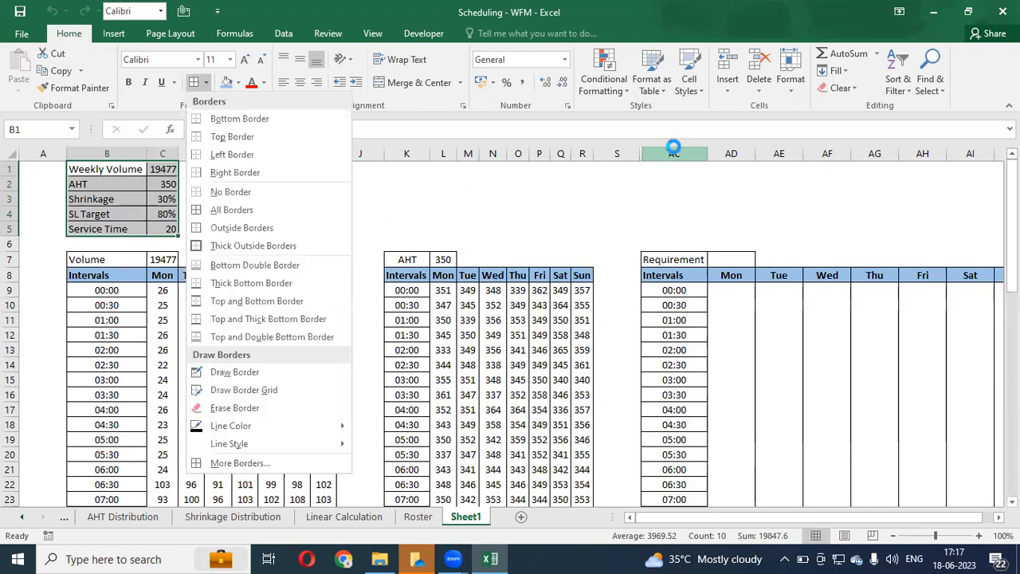
{"action": "key", "text": "Down"}
{"action": "key", "text": "Down"}
{"action": "key", "text": "Up"}
{"action": "key", "text": "Up"}
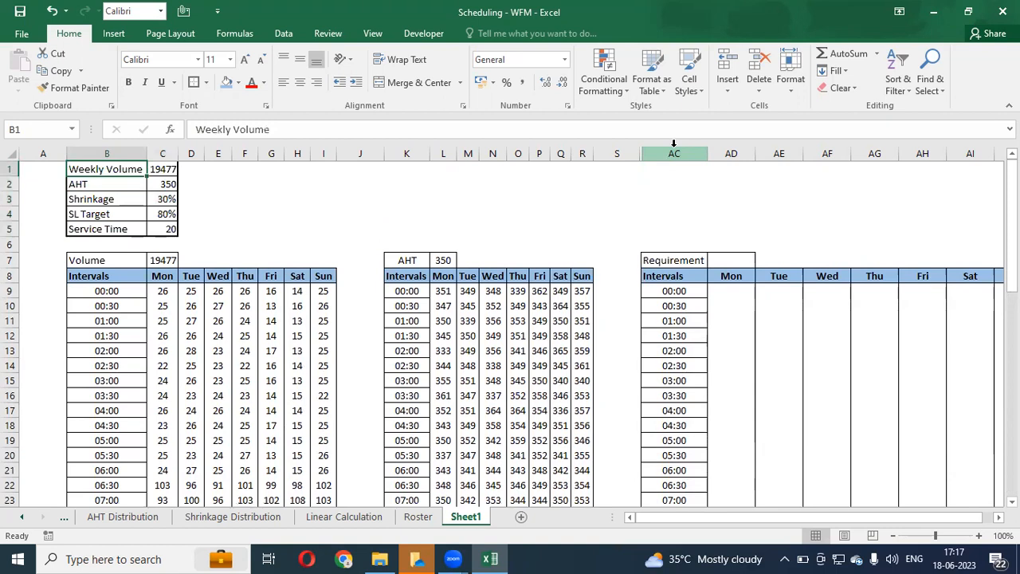
{"action": "key", "text": "shift+space"}
{"action": "key", "text": "ctrl+shift+plus"}
Step: Calculate Monday's share of the weekly volume in C59 with =C58/SUM($C$58:$I$58)
{"action": "key", "text": "Down"}
{"action": "key", "text": "Down"}
{"action": "key", "text": "Down"}
{"action": "key", "text": "Down"}
{"action": "key", "text": "Down"}
{"action": "key", "text": "Down"}
{"action": "key", "text": "Down"}
{"action": "key", "text": "ctrl+Down"}
{"action": "key", "text": "Down"}
{"action": "key", "text": "Down"}
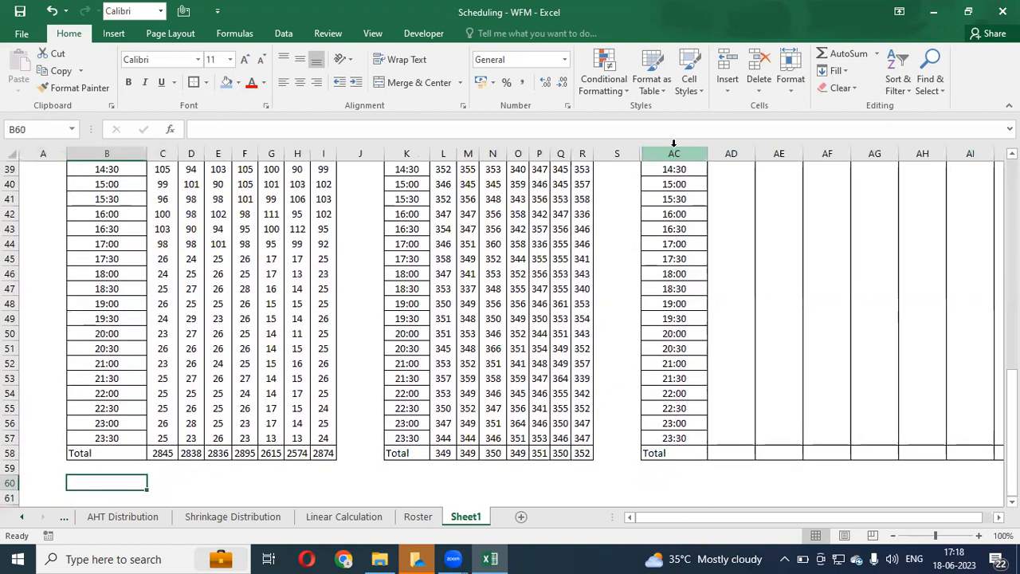
{"action": "key", "text": "Right"}
{"action": "key", "text": "Up"}
{"action": "type", "text": "="}
{"action": "key", "text": "Up"}
{"action": "type", "text": "/sum"}
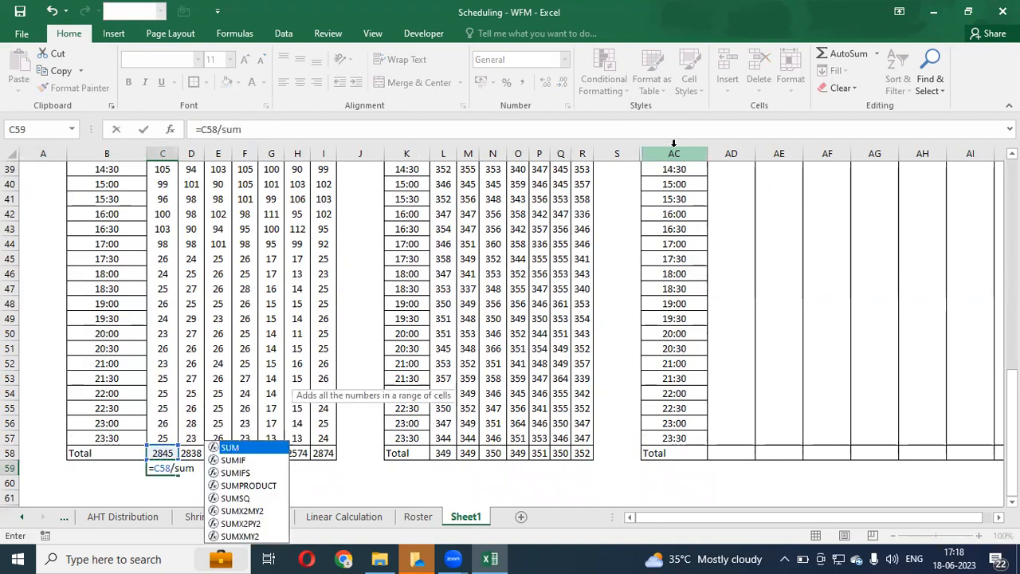
{"action": "key", "text": "Tab"}
{"action": "key", "text": "Up"}
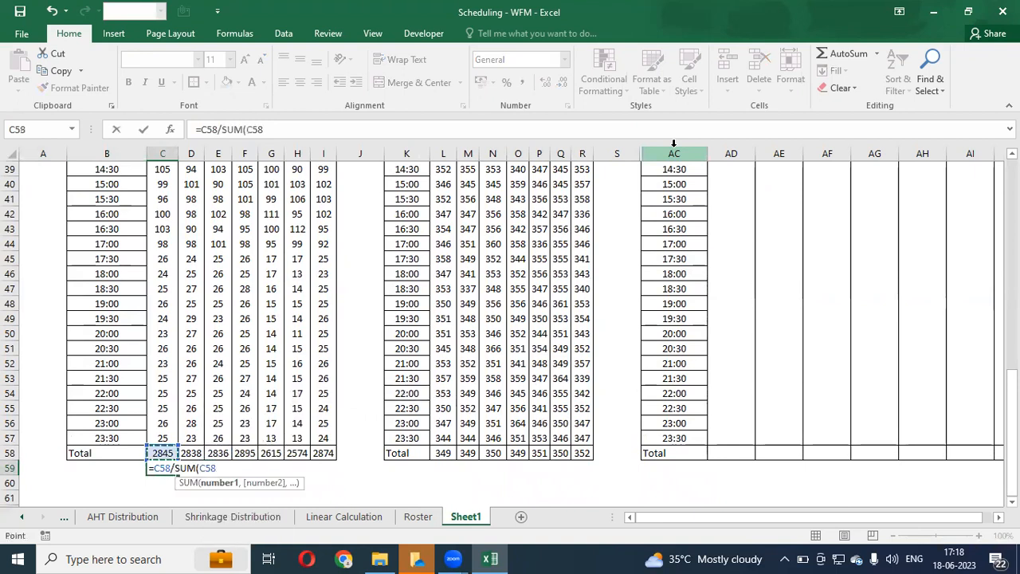
{"action": "key", "text": "ctrl+shift+Right"}
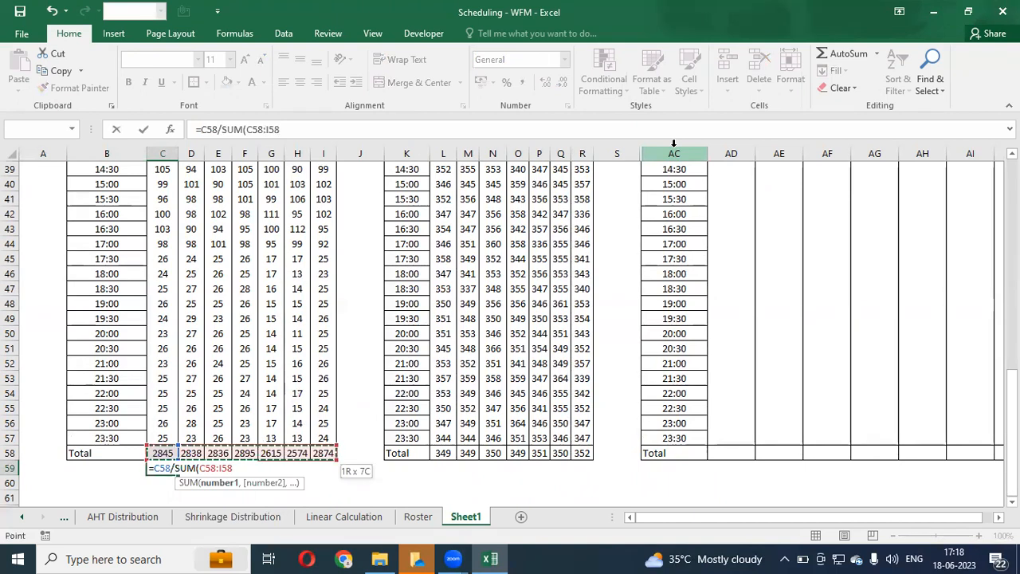
{"action": "key", "text": "F4"}
{"action": "key", "text": "Return"}
Step: Copy the share formula from C59 across to I59 and format the cells as percentages
{"action": "key", "text": "Up"}
{"action": "key", "text": "ctrl+c"}
{"action": "key", "text": "shift+Right"}
{"action": "key", "text": "shift+Right"}
{"action": "key", "text": "shift+Right"}
{"action": "key", "text": "shift+Right"}
{"action": "key", "text": "shift+Right"}
{"action": "key", "text": "shift+Right"}
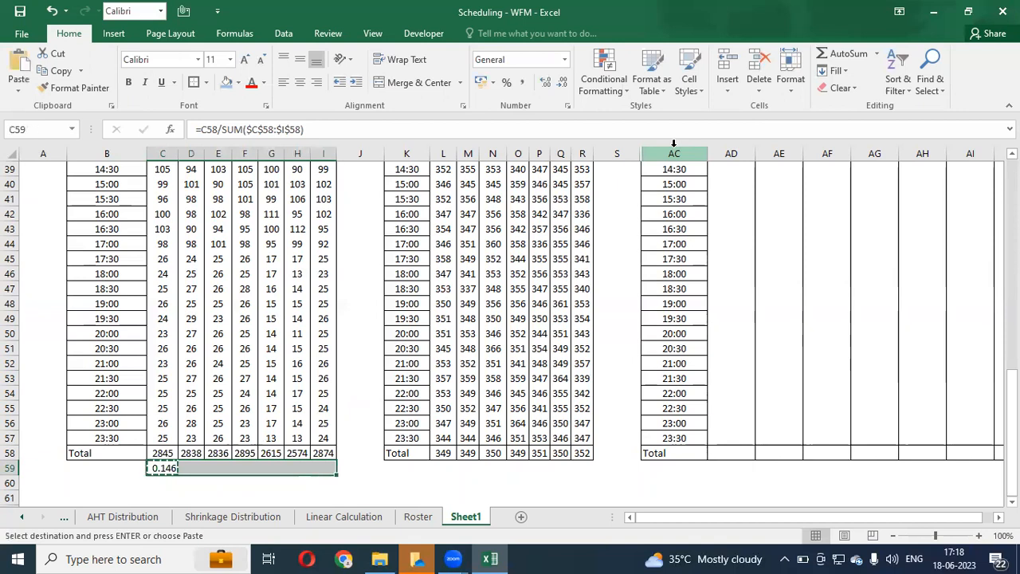
{"action": "key", "text": "ctrl+v"}
{"action": "key", "text": "ctrl+shift+5"}
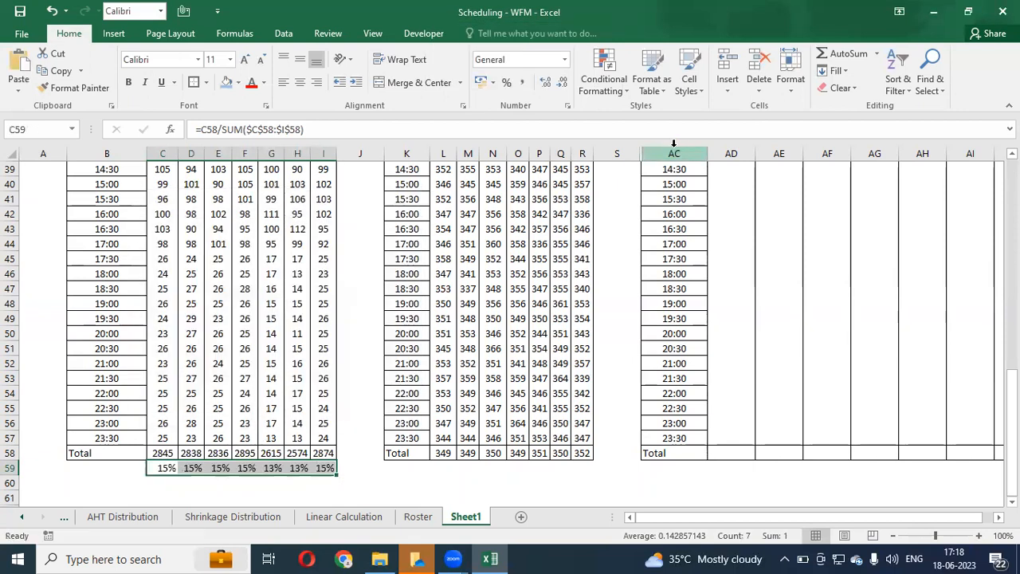
Step: Review the daily volume shares from Monday to Sunday in C59:I59 against the totals above
{"action": "key", "text": "Up"}
{"action": "key", "text": "Down"}
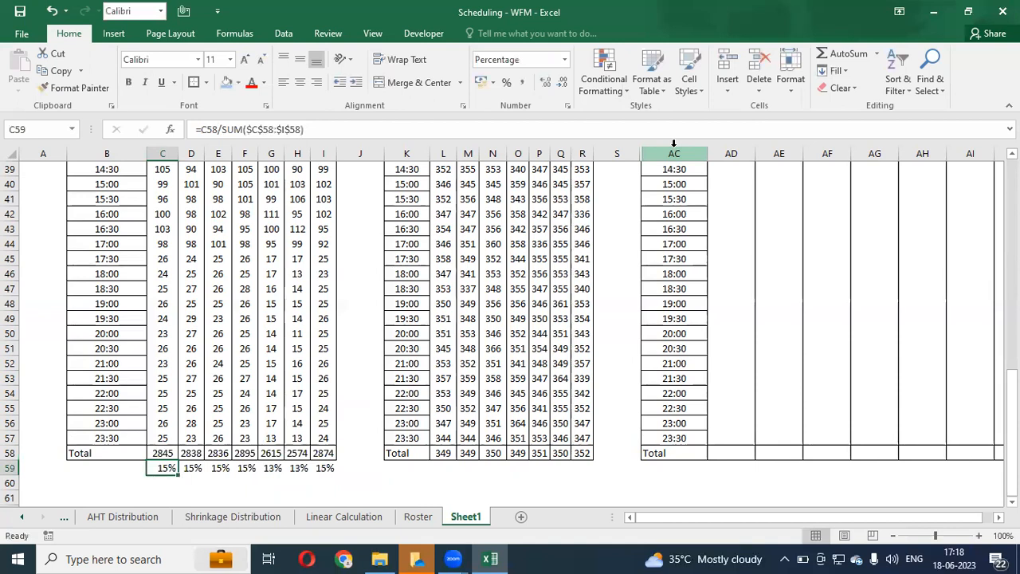
{"action": "key", "text": "Up"}
{"action": "key", "text": "Down"}
{"action": "key", "text": "Right"}
{"action": "key", "text": "Right"}
{"action": "key", "text": "Right"}
{"action": "key", "text": "Right"}
{"action": "key", "text": "Right"}
{"action": "key", "text": "Right"}
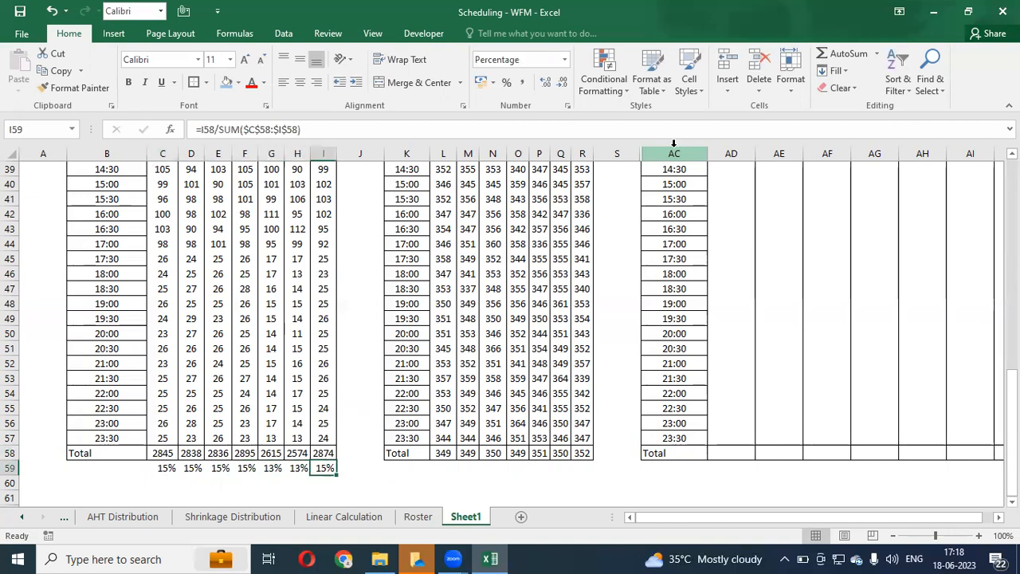
{"action": "key", "text": "ctrl+Up"}
{"action": "key", "text": "ctrl+Down"}
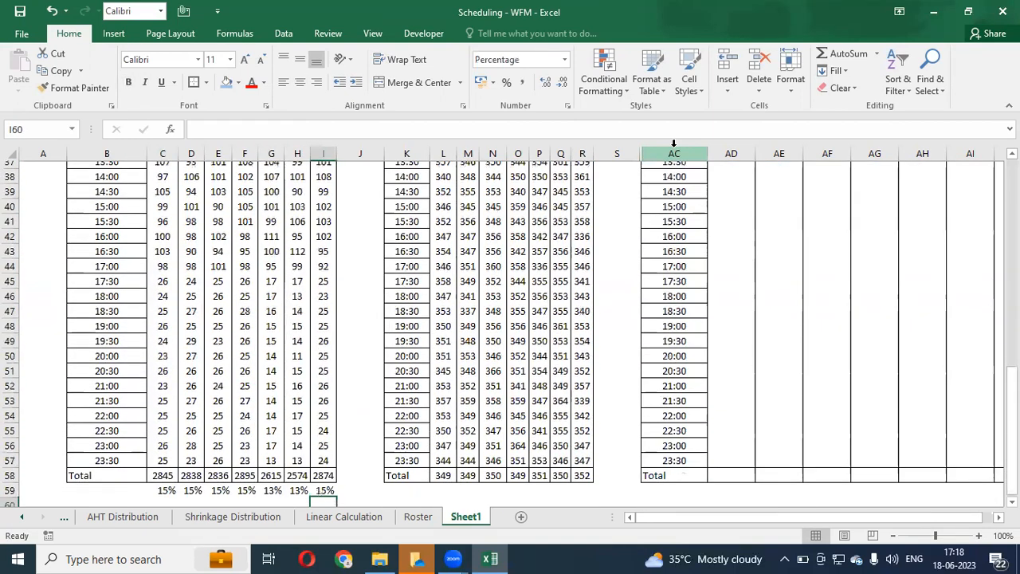
{"action": "key", "text": "Right"}
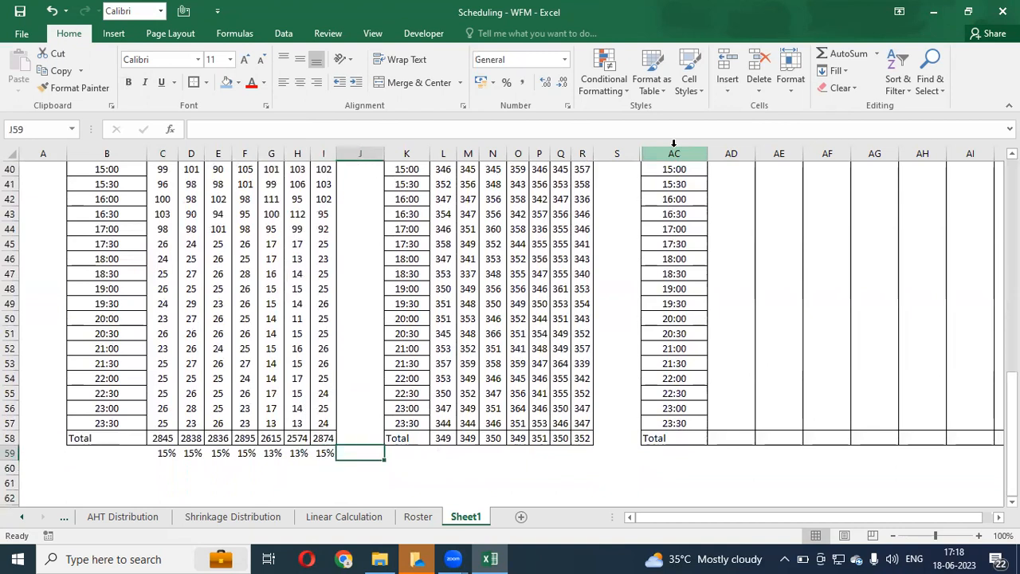
Step: Add up the daily shares in B59 with =SUM(C59:I59) and center the result
{"action": "key", "text": "Left"}
{"action": "key", "text": "ctrl+Left"}
{"action": "key", "text": "Left"}
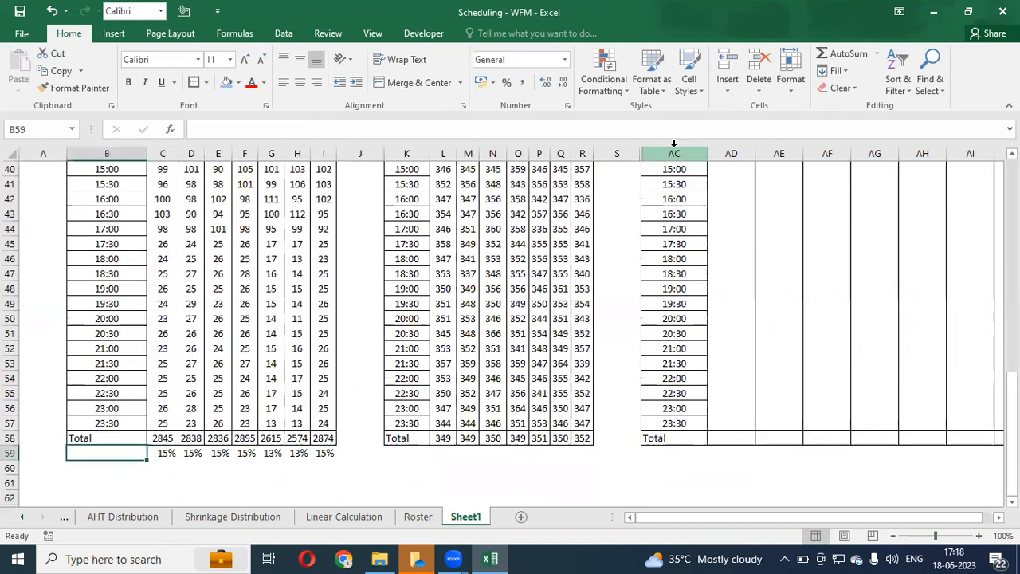
{"action": "type", "text": "=SUM("}
{"action": "key", "text": "Right"}
{"action": "key", "text": "ctrl+shift+Right"}
{"action": "key", "text": "Return"}
{"action": "key", "text": "Up"}
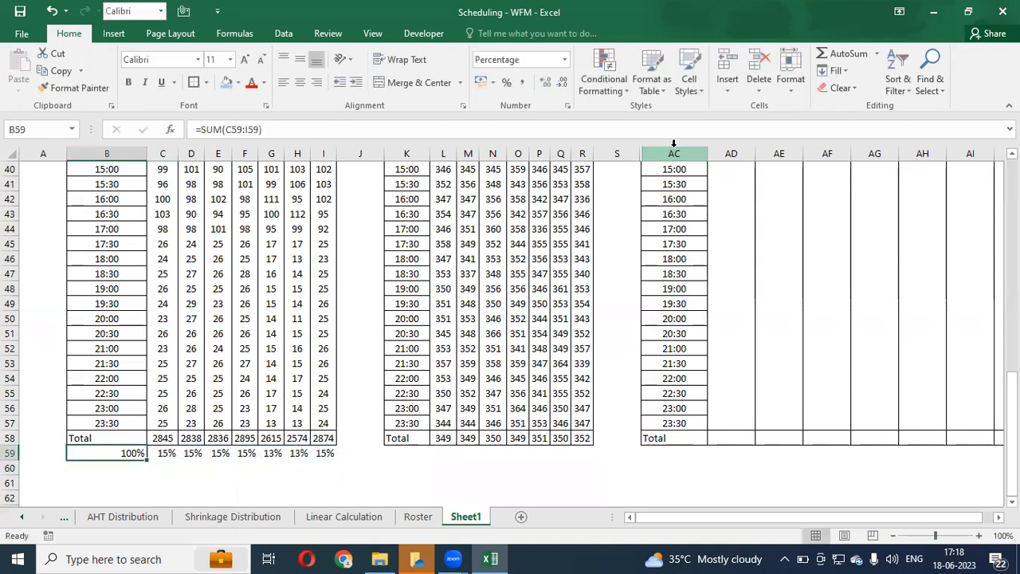
{"action": "key", "text": "alt+h"}
{"action": "key", "text": "a"}
{"action": "key", "text": "c"}
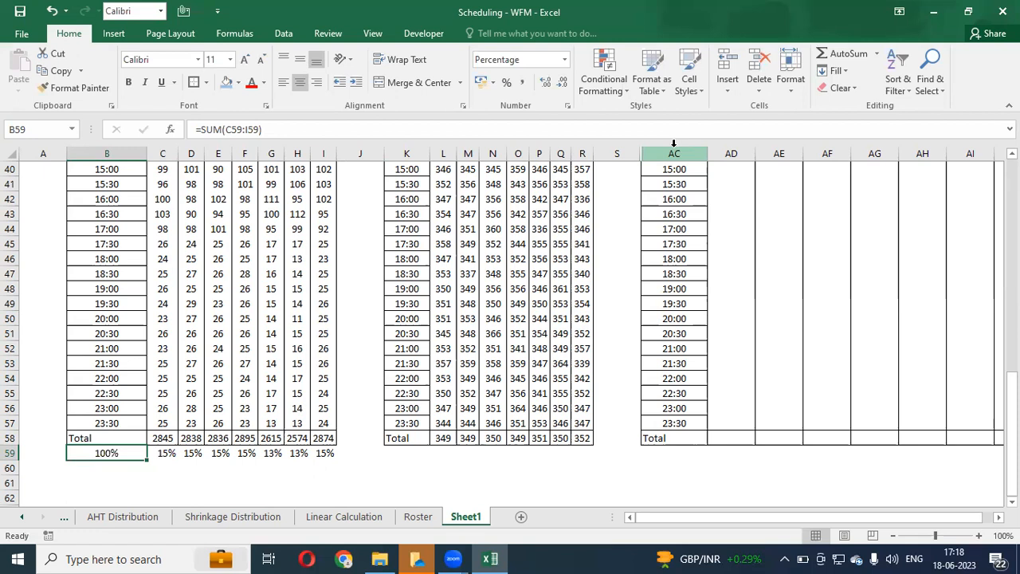
Step: Make the summed percentage in B59 bold and add borders around the daily percentages in C59:I59
{"action": "key", "text": "Right"}
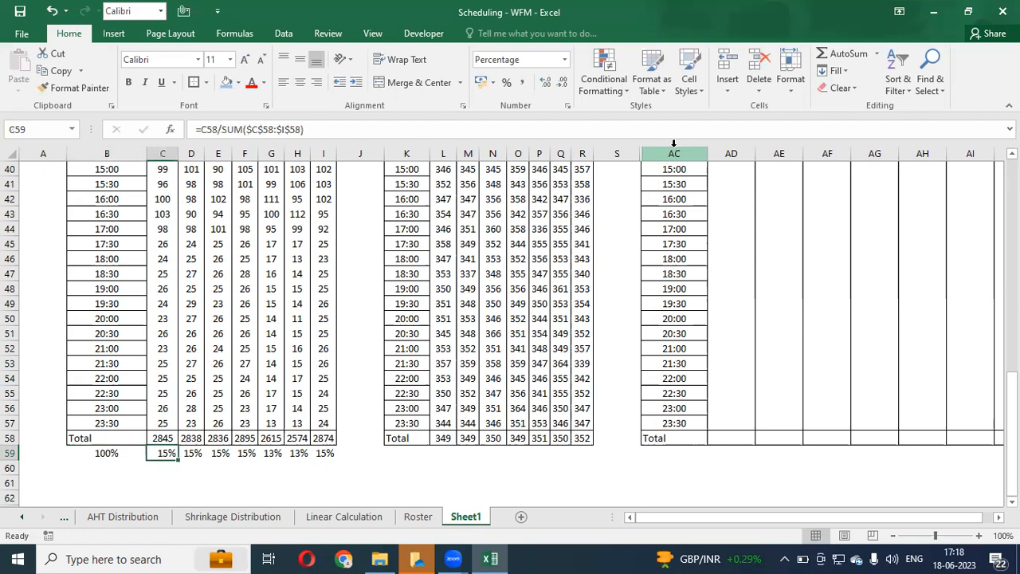
{"action": "key", "text": "Down"}
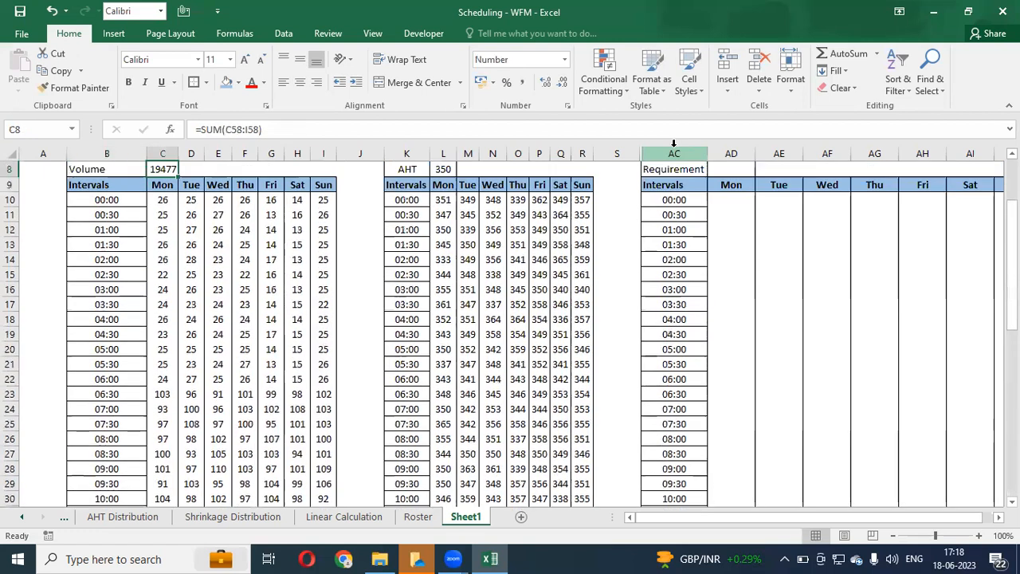
{"action": "key", "text": "Down"}
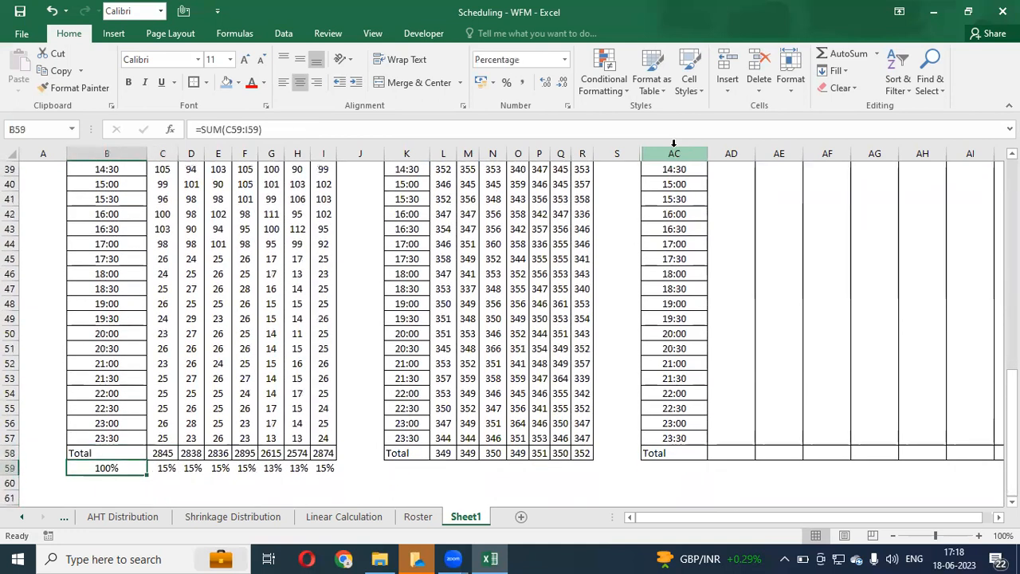
{"action": "key", "text": "ctrl+b"}
{"action": "key", "text": "Right"}
{"action": "key", "text": "ctrl+shift+Right"}
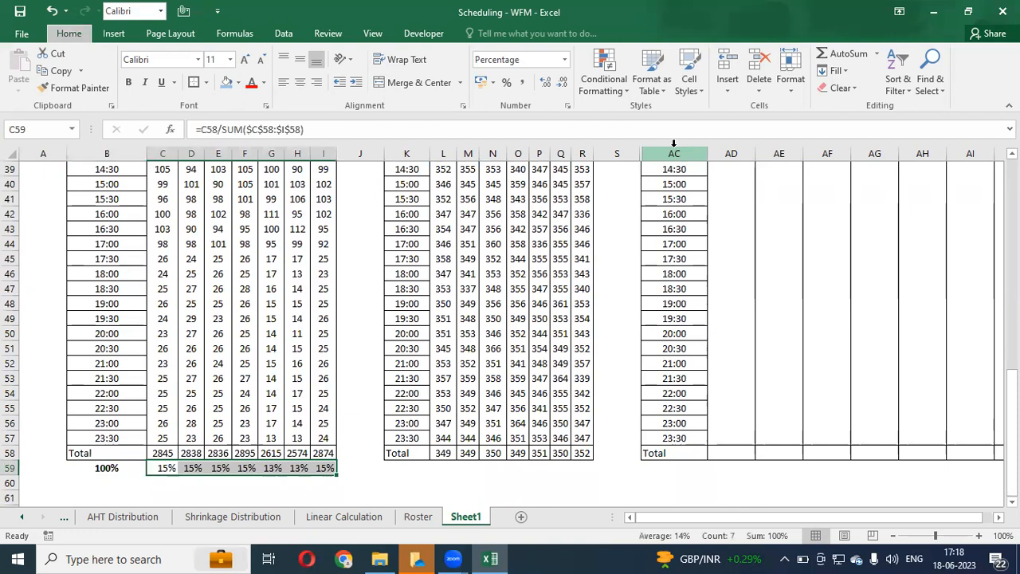
{"action": "key", "text": "ctrl+v"}
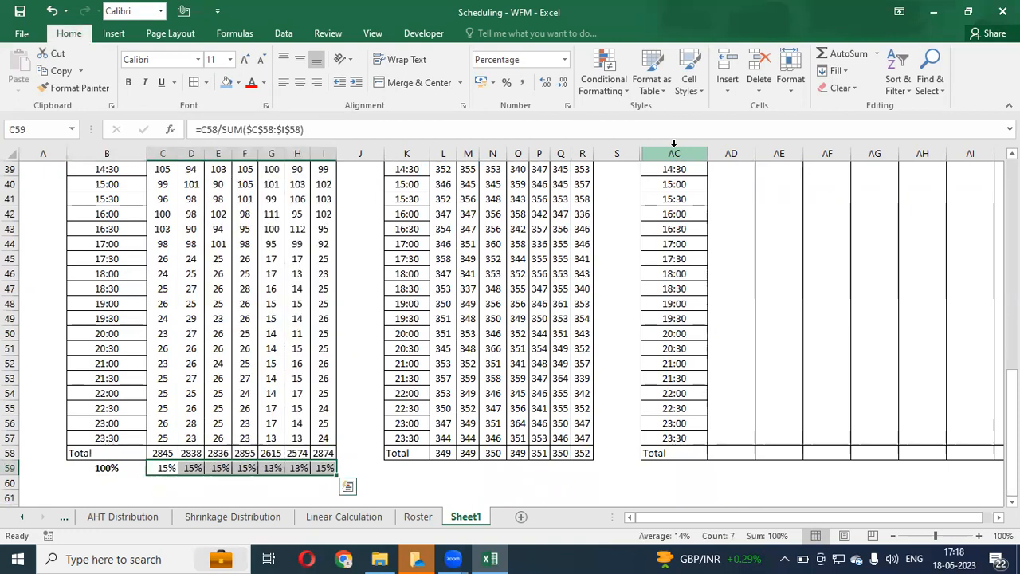
Step: Enter the label "Peak Scheduling Approach" in B66, below the Volume table
{"action": "key", "text": "Down"}
{"action": "key", "text": "Down"}
{"action": "key", "text": "Down"}
{"action": "key", "text": "Down"}
{"action": "key", "text": "Down"}
{"action": "key", "text": "Down"}
{"action": "key", "text": "Down"}
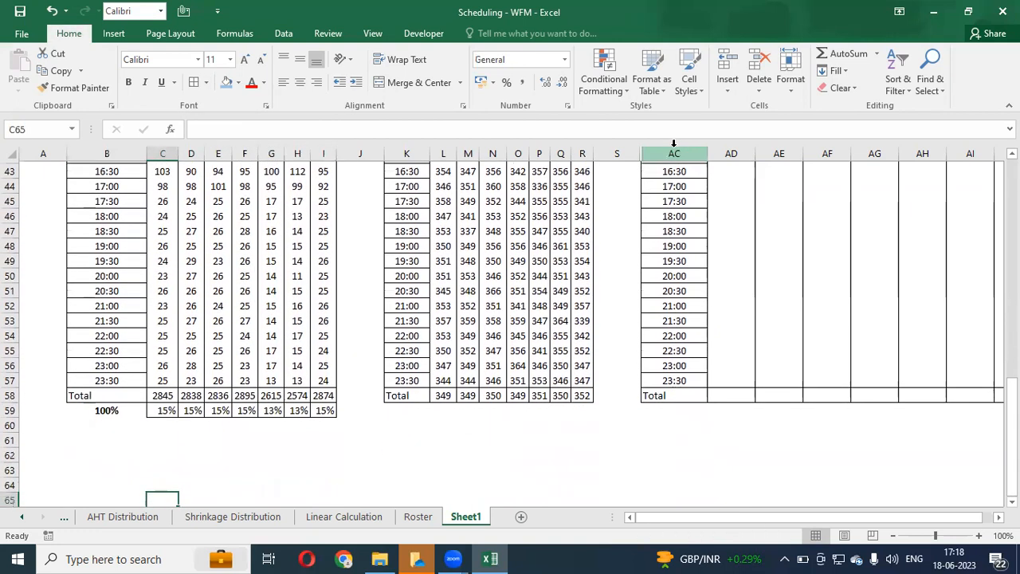
{"action": "key", "text": "Home"}
{"action": "key", "text": "Right"}
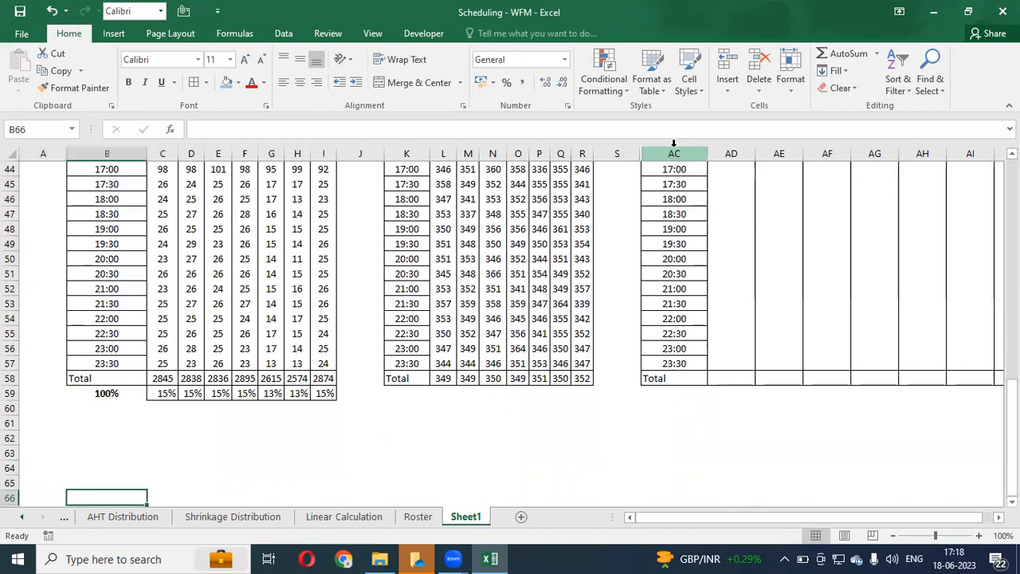
{"action": "type", "text": "Peak Schedu"}
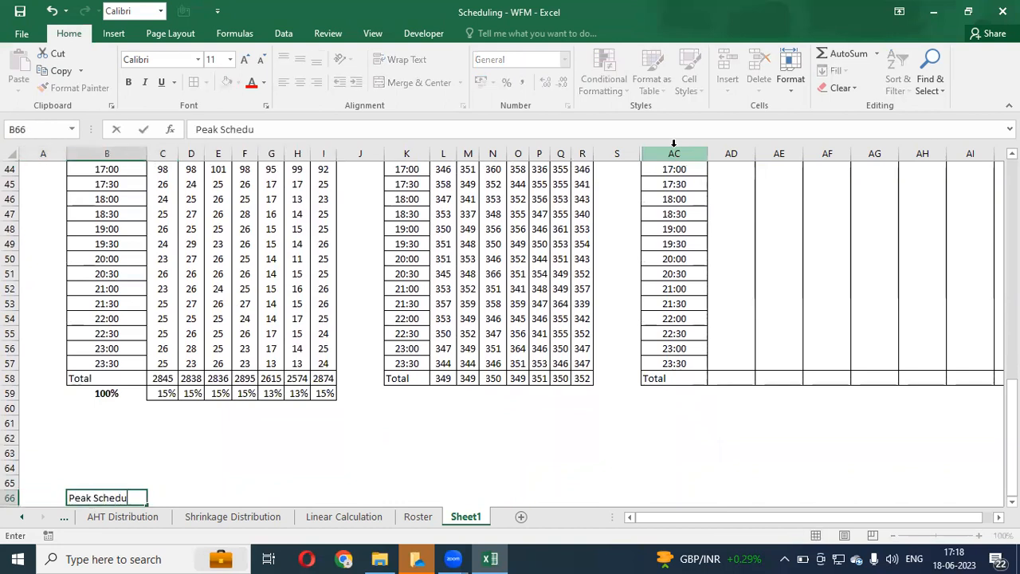
{"action": "type", "text": "ling Approach"}
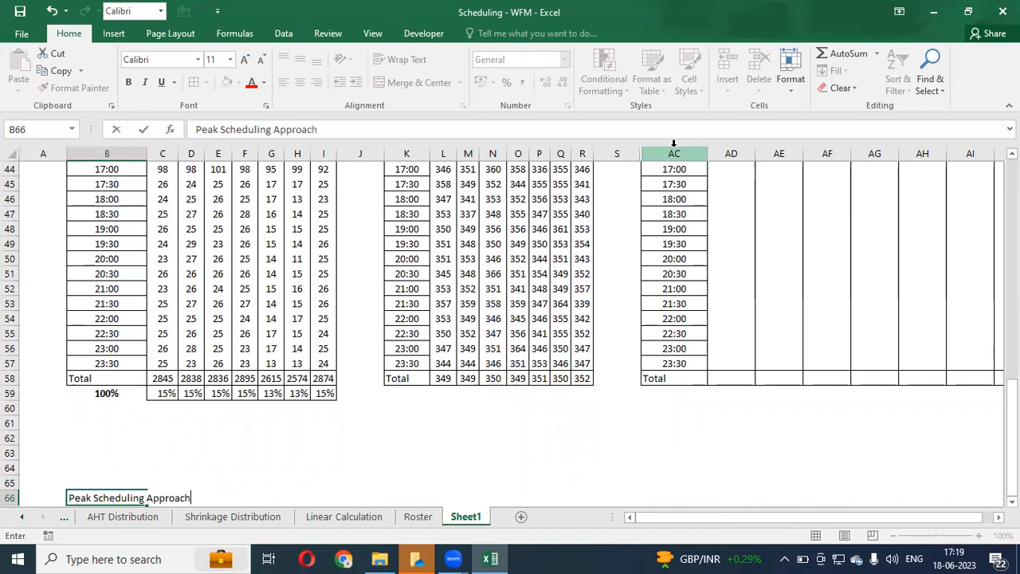
{"action": "key", "text": "Return"}
Step: Enter the label "Balance Scheduling Approach" in B67, under the peak approach label
{"action": "type", "text": "Bao"}
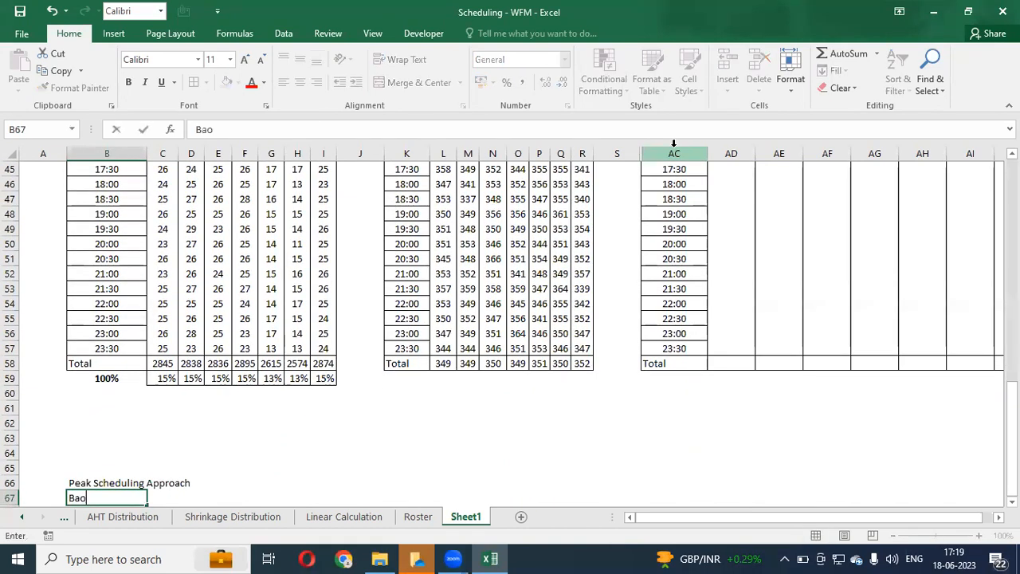
{"action": "key", "text": "BackSpace"}
{"action": "type", "text": "lance "}
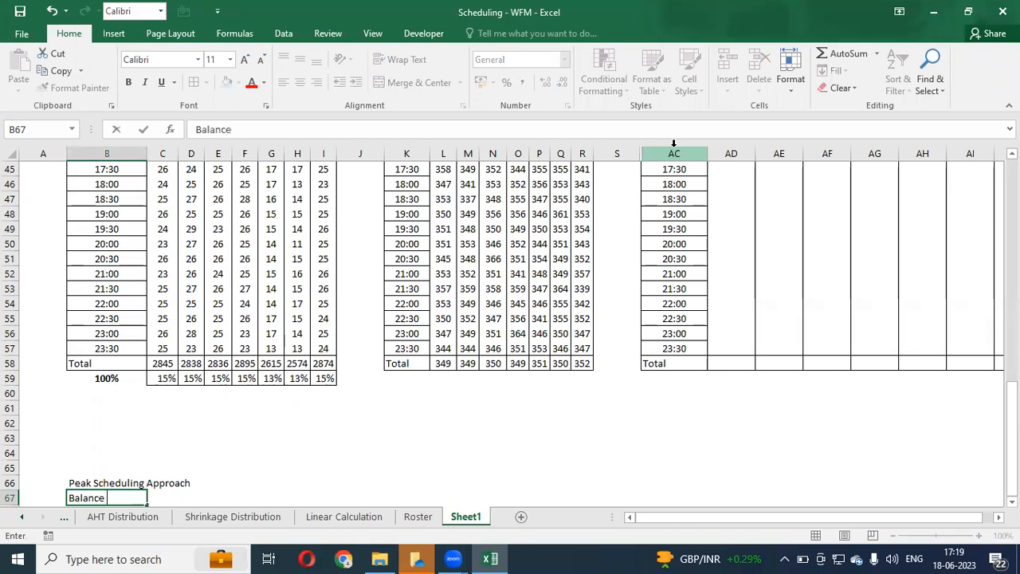
{"action": "type", "text": "Scheduling Approach"}
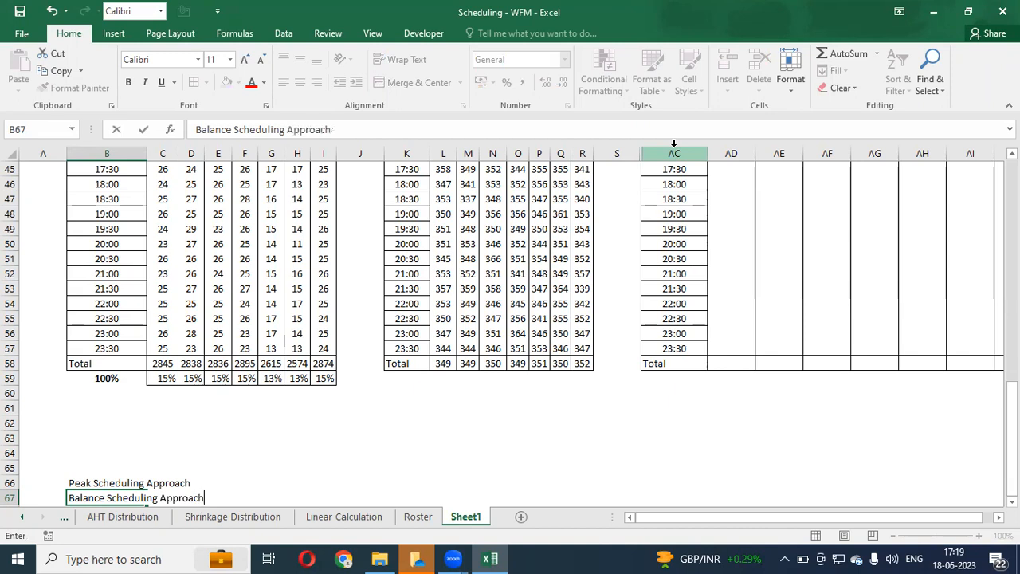
{"action": "key", "text": "Return"}
Step: Go through the daily volume shares in row 59 up to Sunday's share in I59
{"action": "key", "text": "Up"}
{"action": "key", "text": "Up"}
{"action": "key", "text": "Up"}
{"action": "key", "text": "Up"}
{"action": "key", "text": "Up"}
{"action": "key", "text": "Up"}
{"action": "key", "text": "Up"}
{"action": "key", "text": "Up"}
{"action": "key", "text": "Up"}
{"action": "key", "text": "Right"}
{"action": "key", "text": "Right"}
{"action": "key", "text": "Right"}
{"action": "key", "text": "Right"}
{"action": "key", "text": "Right"}
{"action": "key", "text": "Right"}
{"action": "key", "text": "Right"}
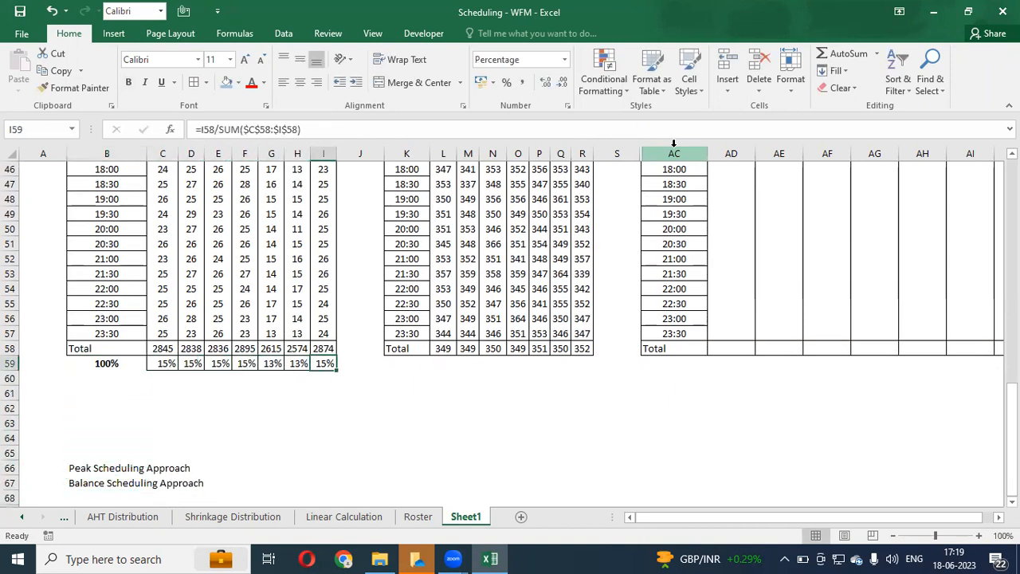
Step: Count the shift entries from F4 down on the Roster sheet and return to Sheet1
{"action": "left_click", "coordinate": [417, 518]}
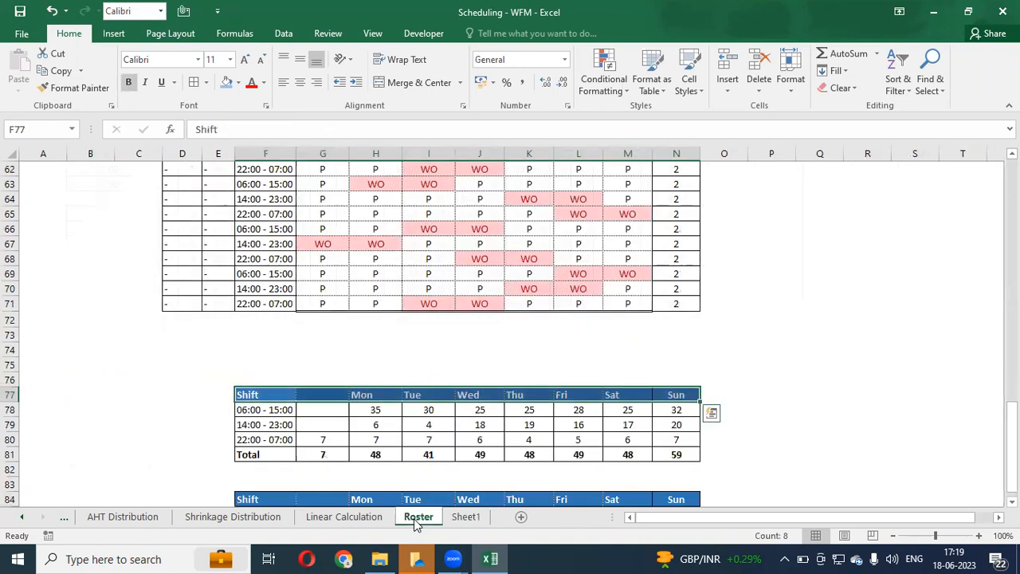
{"action": "key", "text": "ctrl+Up"}
{"action": "key", "text": "ctrl+Up"}
{"action": "key", "text": "Down"}
{"action": "key", "text": "Down"}
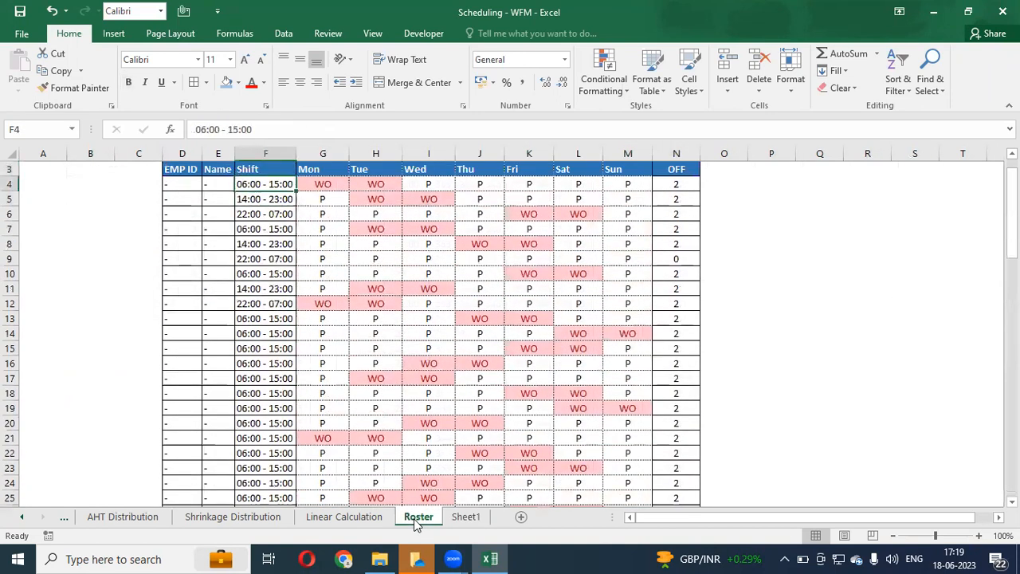
{"action": "key", "text": "ctrl+shift+Down"}
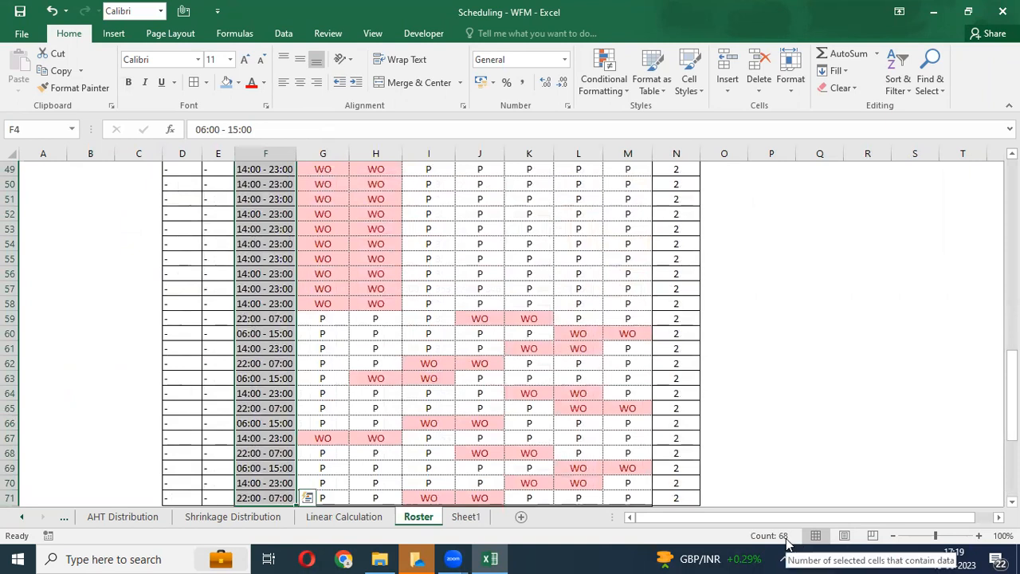
{"action": "left_click", "coordinate": [465, 517]}
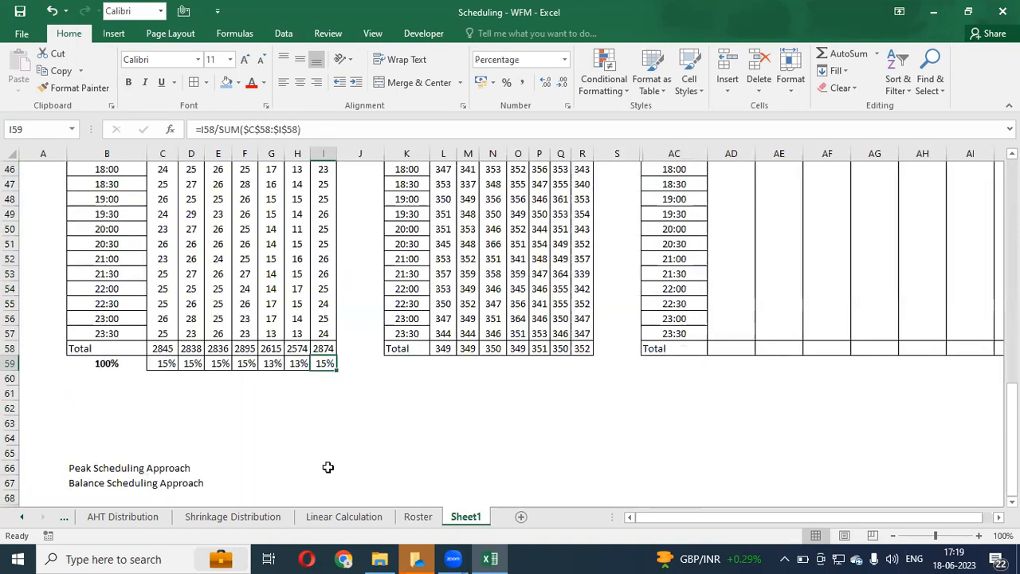
Step: Add all borders to the two-row daily grid in C62:I63 below the volume shares
{"action": "left_click", "coordinate": [128, 423]}
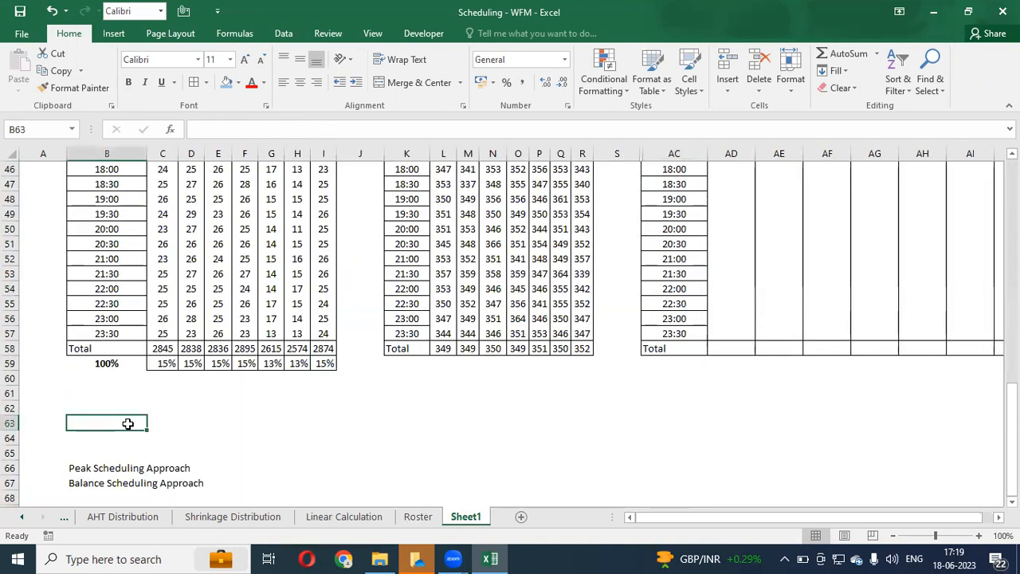
{"action": "key", "text": "Right"}
{"action": "key", "text": "Up"}
{"action": "key", "text": "shift+Right"}
{"action": "key", "text": "shift+Right"}
{"action": "key", "text": "shift+Right"}
{"action": "key", "text": "shift+Right"}
{"action": "key", "text": "shift+Right"}
{"action": "key", "text": "shift+Right"}
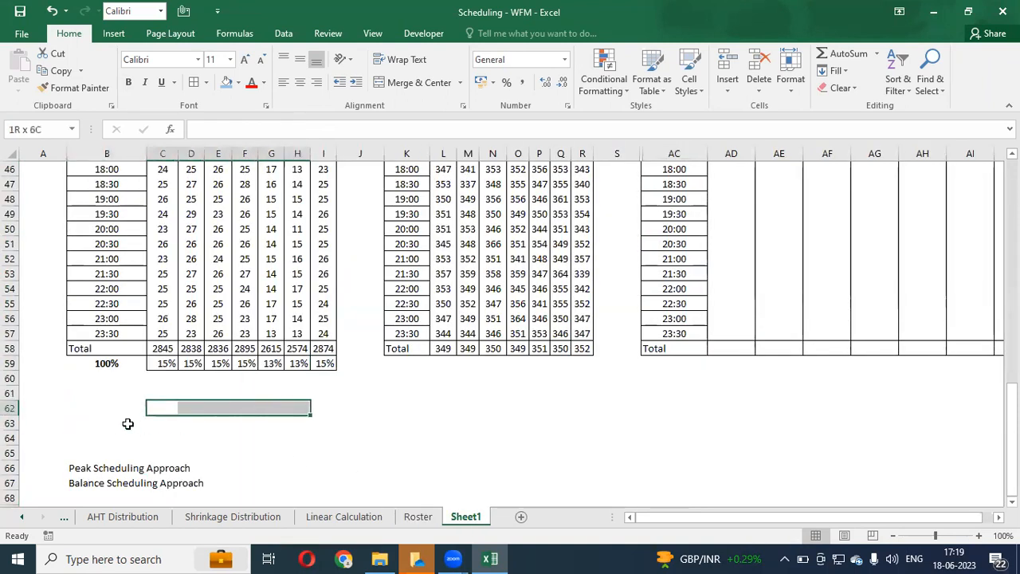
{"action": "key", "text": "shift+Down"}
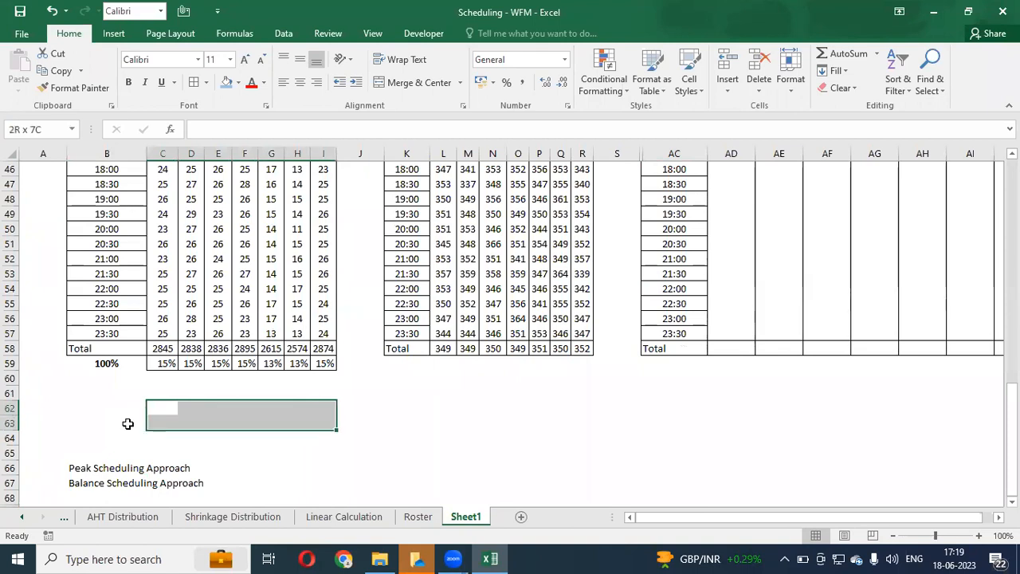
{"action": "key", "text": "alt+h"}
{"action": "key", "text": "b"}
{"action": "key", "text": "a"}
Step: Label the rows "Schedule", "WO" and "HC" in B62, B63 and B64
{"action": "key", "text": "Left"}
{"action": "key", "text": "Left"}
{"action": "key", "text": "Right"}
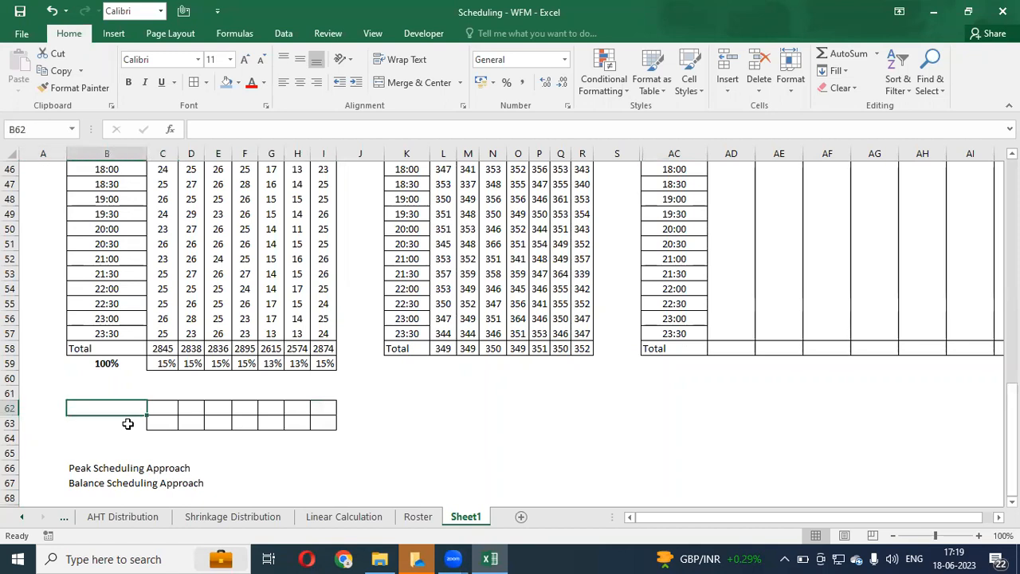
{"action": "type", "text": "Schedule"}
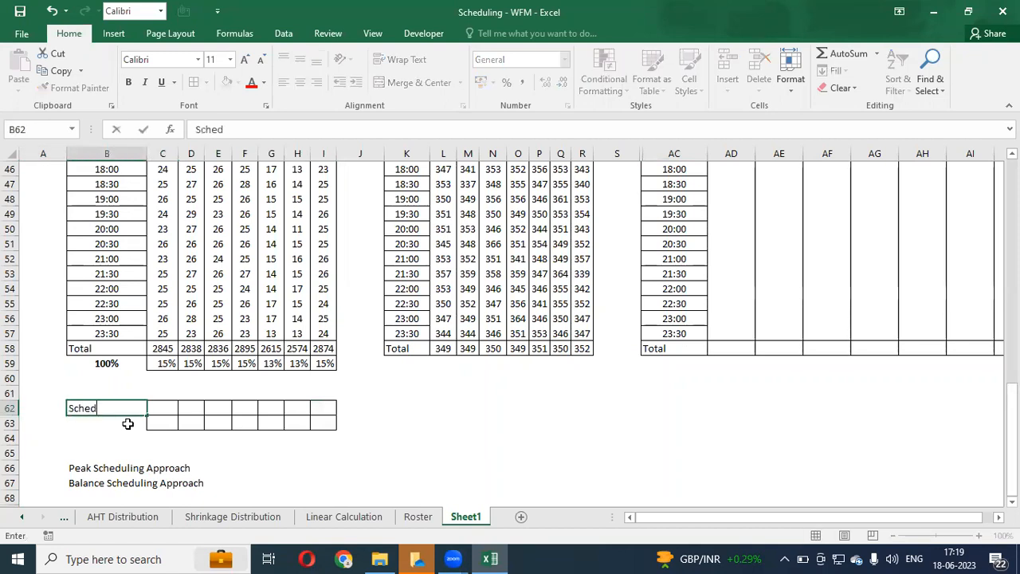
{"action": "key", "text": "Return"}
{"action": "type", "text": "WO"}
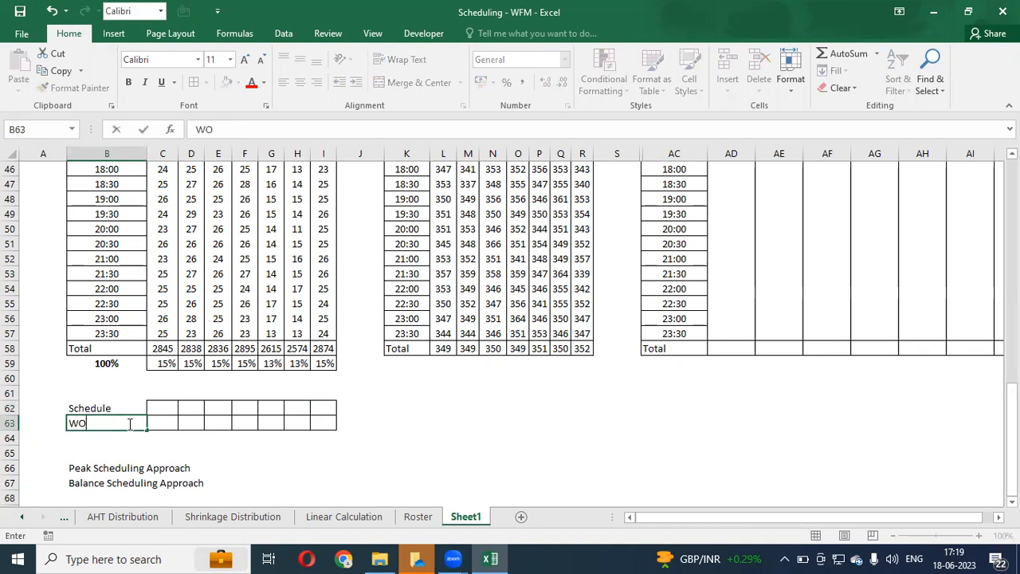
{"action": "key", "text": "Return"}
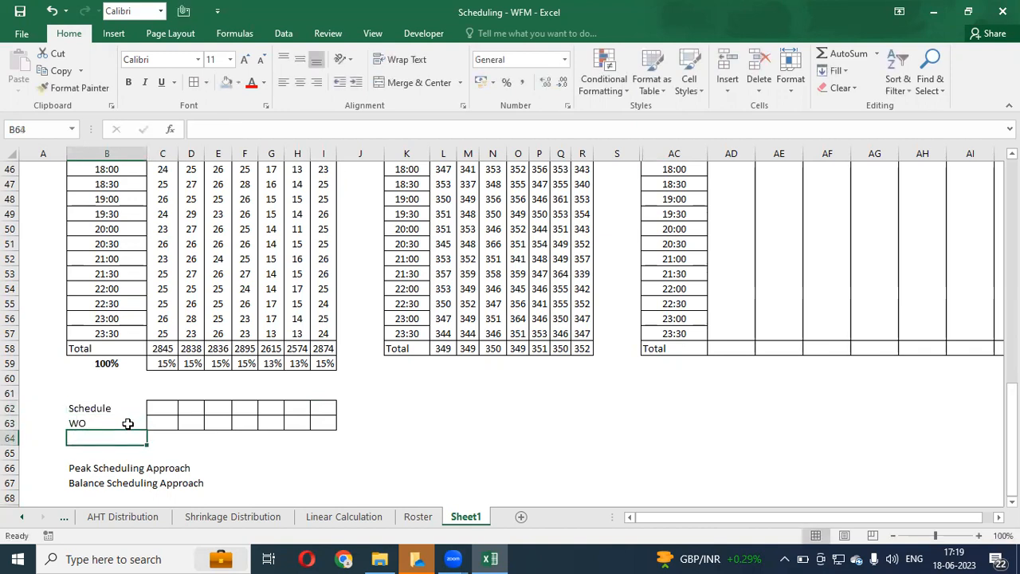
{"action": "type", "text": "HC"}
{"action": "key", "text": "Return"}
Step: Enter the headcount 68 in K62, beside the Schedule row
{"action": "key", "text": "Up"}
{"action": "key", "text": "Up"}
{"action": "key", "text": "Up"}
{"action": "key", "text": "Right"}
{"action": "key", "text": "Right"}
{"action": "key", "text": "Right"}
{"action": "key", "text": "Right"}
{"action": "key", "text": "Right"}
{"action": "key", "text": "Right"}
{"action": "key", "text": "Right"}
{"action": "key", "text": "Right"}
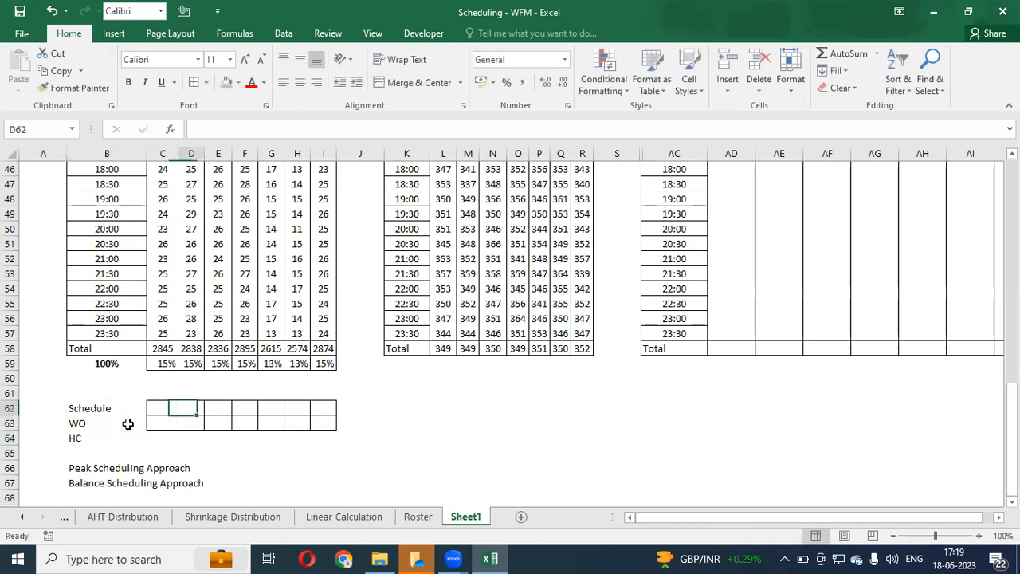
{"action": "key", "text": "Right"}
{"action": "key", "text": "Left"}
{"action": "key", "text": "Right"}
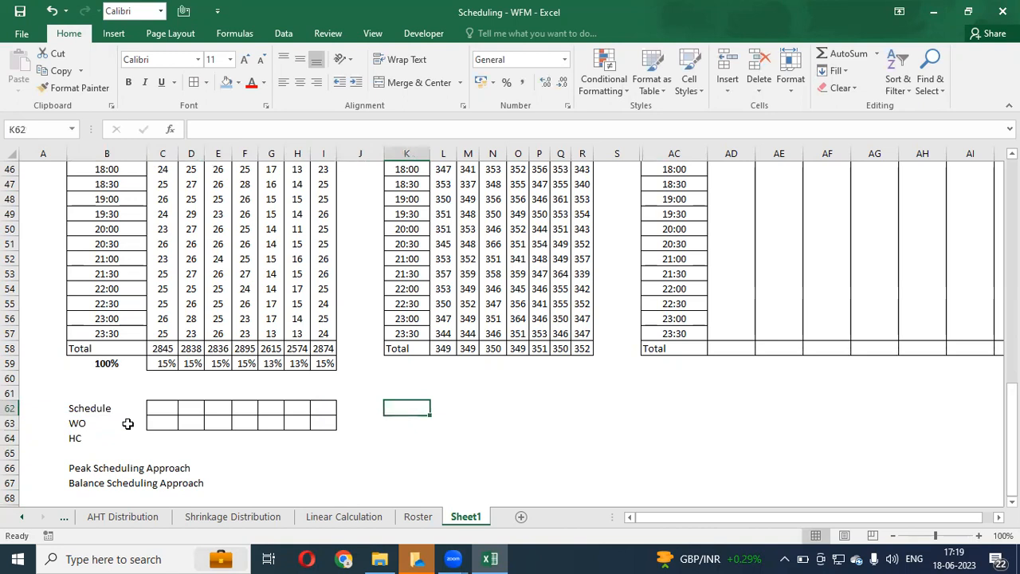
{"action": "key", "text": "Left"}
{"action": "key", "text": "Right"}
{"action": "type", "text": "68"}
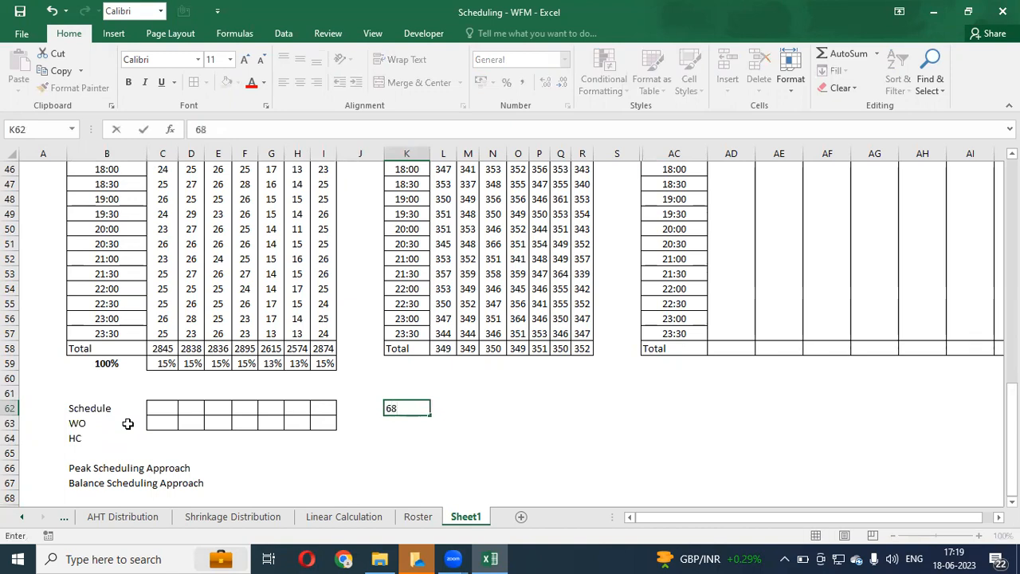
{"action": "key", "text": "Return"}
Step: Calculate the weekly scheduled shifts in J62 with =K62*5
{"action": "key", "text": "Up"}
{"action": "key", "text": "Left"}
{"action": "key", "text": "Right"}
{"action": "key", "text": "Left"}
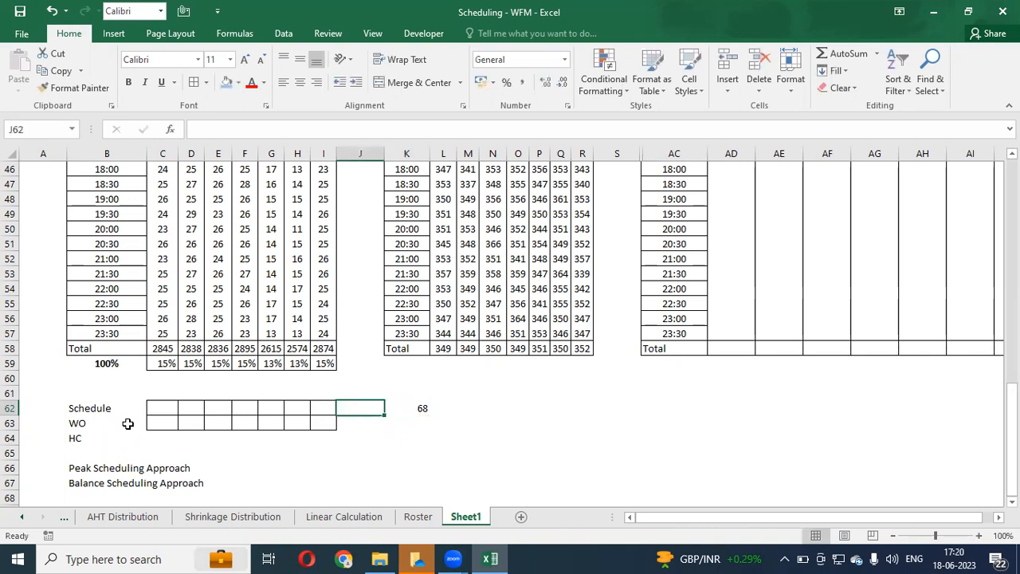
{"action": "type", "text": "="}
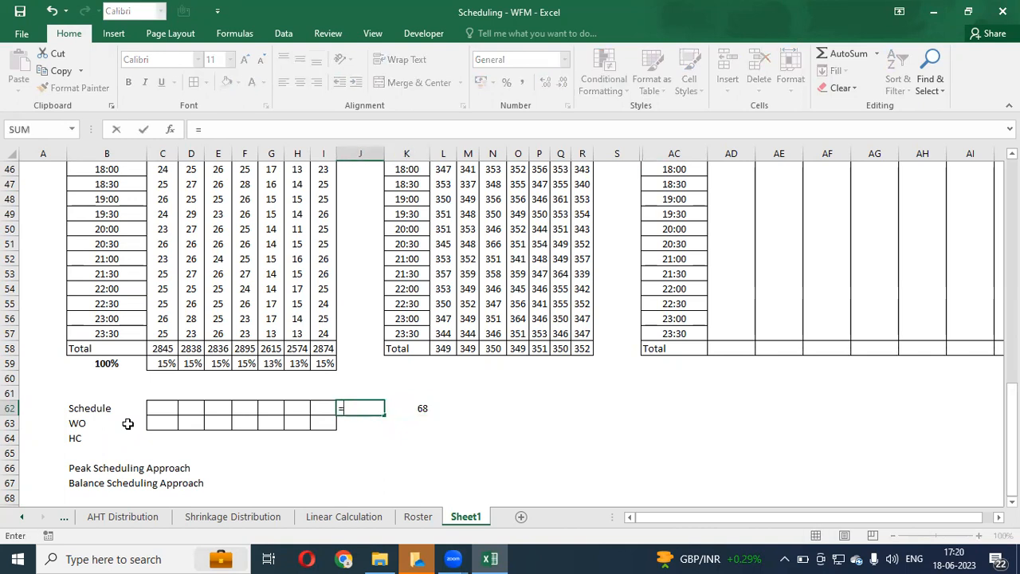
{"action": "key", "text": "Escape"}
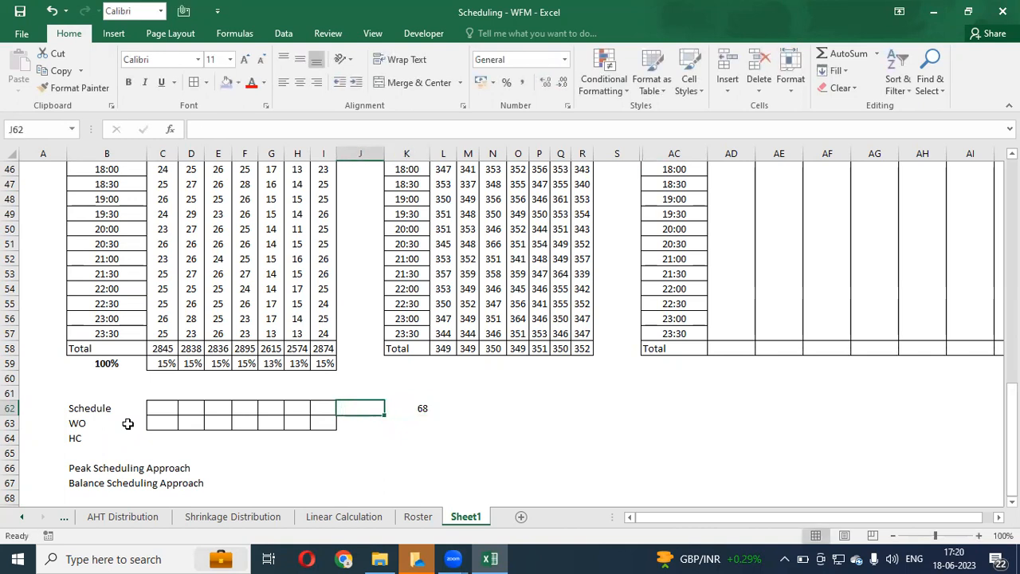
{"action": "key", "text": "Right"}
{"action": "key", "text": "Left"}
{"action": "type", "text": "="}
{"action": "key", "text": "Right"}
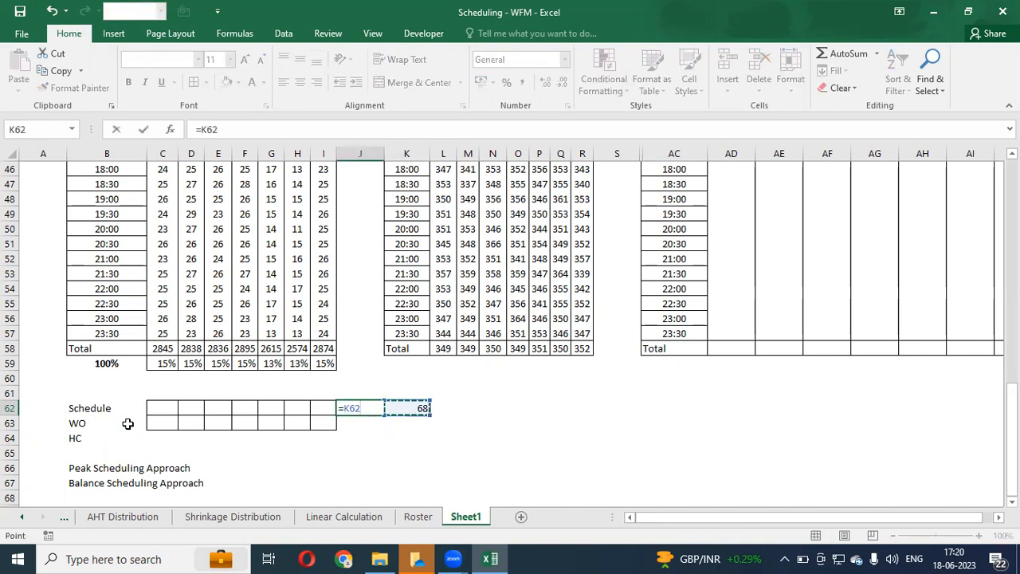
{"action": "type", "text": "*5"}
{"action": "key", "text": "Return"}
{"action": "key", "text": "Up"}
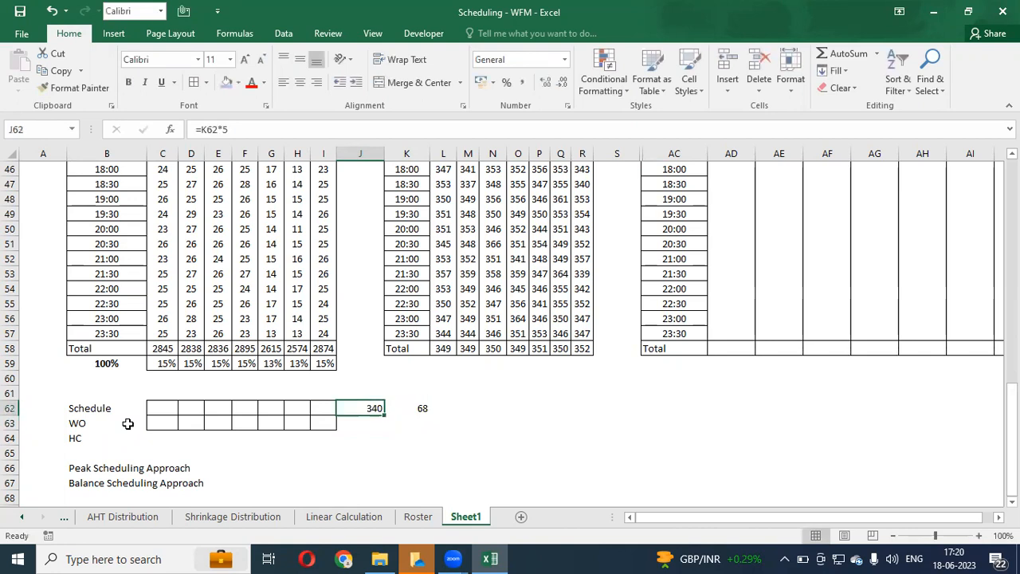
{"action": "key", "text": "Right"}
{"action": "key", "text": "Right"}
{"action": "key", "text": "Left"}
{"action": "key", "text": "Left"}
{"action": "key", "text": "Left"}
{"action": "key", "text": "Right"}
{"action": "key", "text": "Left"}
{"action": "key", "text": "Left"}
{"action": "key", "text": "Left"}
{"action": "key", "text": "Left"}
{"action": "key", "text": "Left"}
{"action": "key", "text": "Left"}
{"action": "key", "text": "Left"}
{"action": "key", "text": "Left"}
{"action": "key", "text": "Left"}
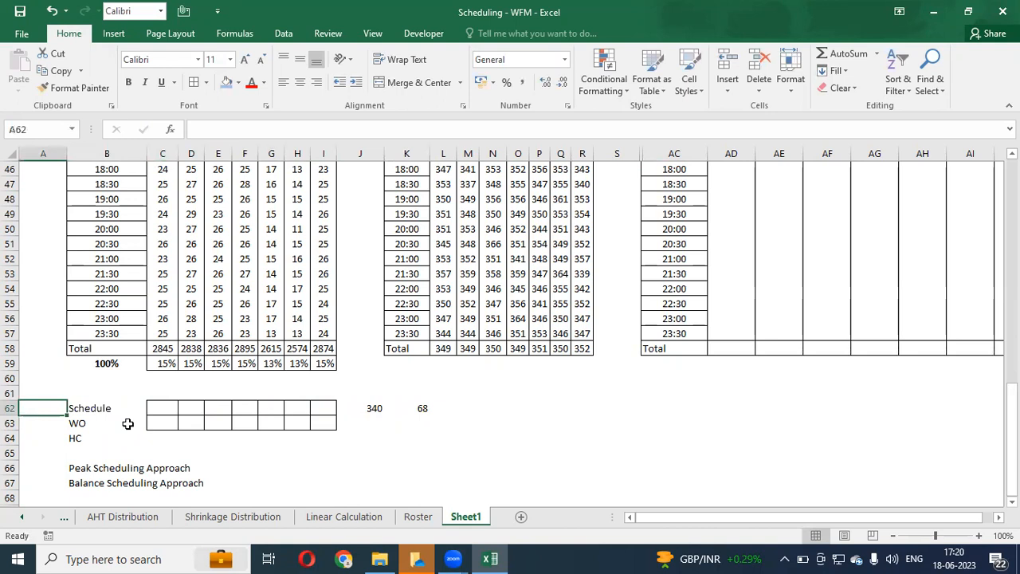
{"action": "type", "text": "Pe"}
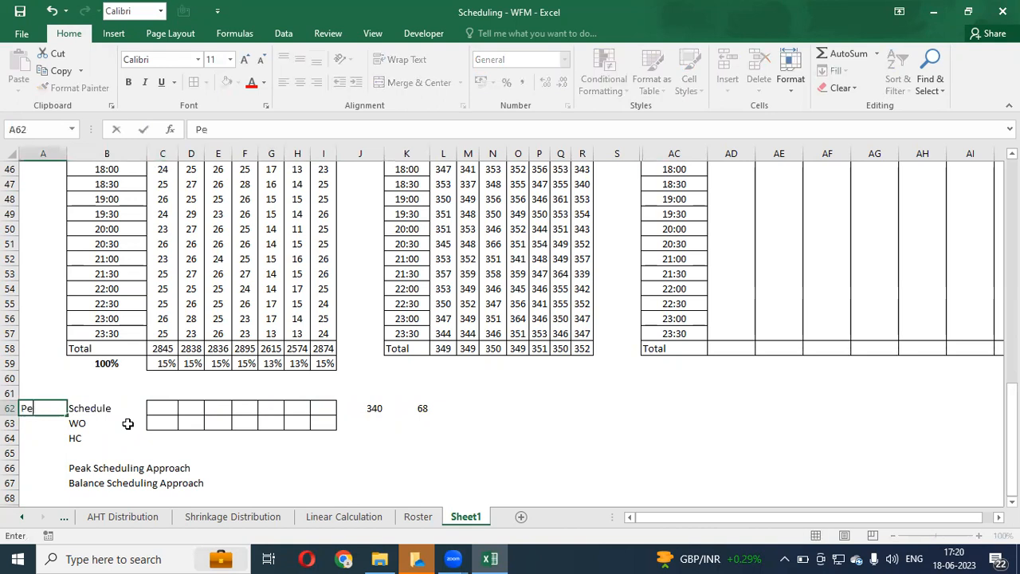
{"action": "key", "text": "Escape"}
{"action": "key", "text": "Down"}
{"action": "key", "text": "Right"}
{"action": "key", "text": "Down"}
{"action": "key", "text": "Down"}
{"action": "key", "text": "Down"}
{"action": "key", "text": "ctrl+c"}
{"action": "key", "text": "Up"}
{"action": "key", "text": "Up"}
{"action": "key", "text": "Up"}
{"action": "key", "text": "Up"}
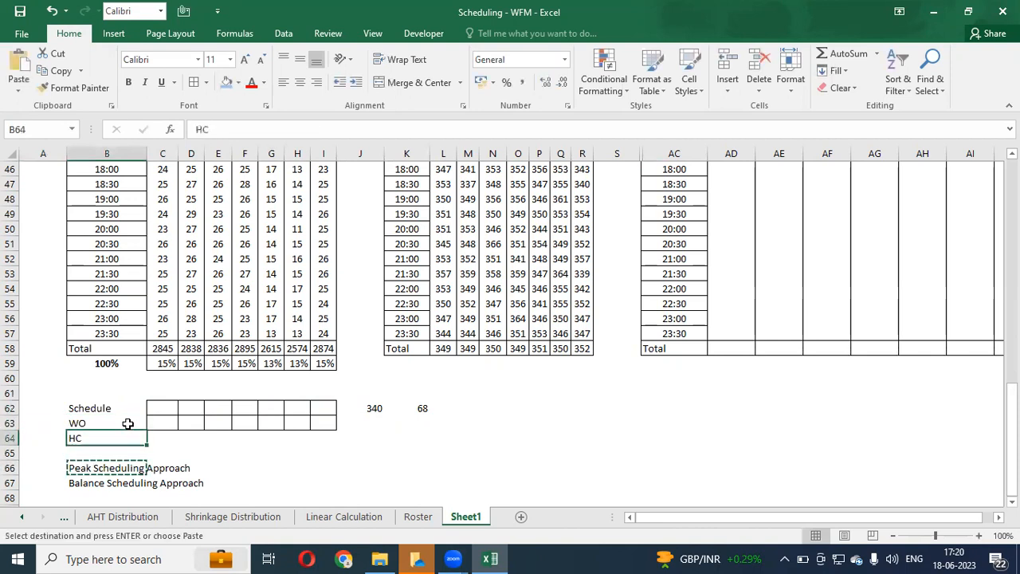
Step: Copy the "Balance Scheduling Approach" label from B67 to A62 beside Schedule and clear the original in B67
{"action": "key", "text": "Left"}
{"action": "key", "text": "Down"}
{"action": "key", "text": "Down"}
{"action": "key", "text": "Down"}
{"action": "key", "text": "Down"}
{"action": "key", "text": "Down"}
{"action": "key", "text": "Right"}
{"action": "key", "text": "ctrl+c"}
{"action": "key", "text": "Up"}
{"action": "key", "text": "Up"}
{"action": "key", "text": "Up"}
{"action": "key", "text": "Up"}
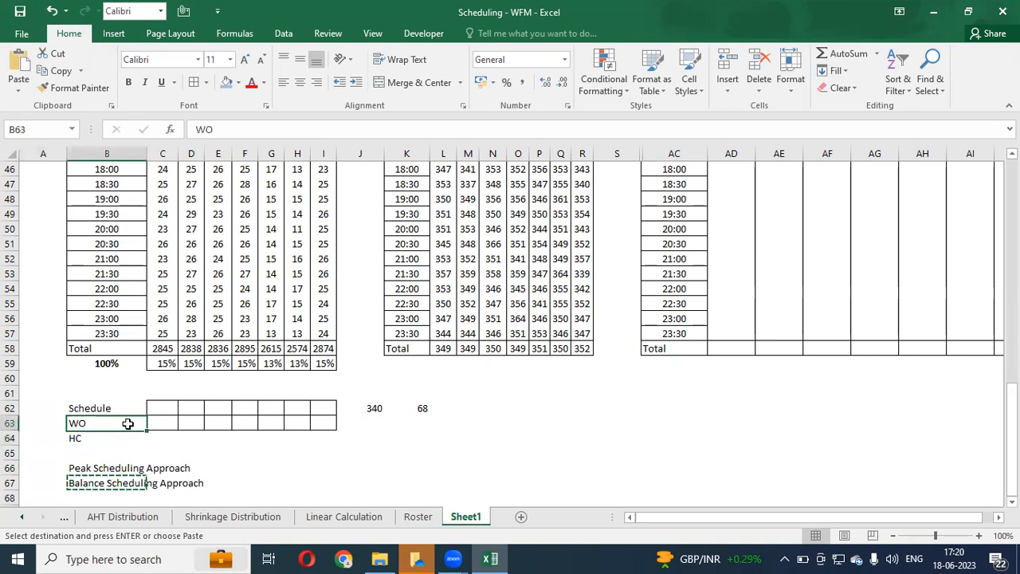
{"action": "key", "text": "Up"}
{"action": "key", "text": "Left"}
{"action": "key", "text": "Return"}
{"action": "key", "text": "Down"}
{"action": "key", "text": "Down"}
{"action": "key", "text": "Down"}
{"action": "key", "text": "Down"}
{"action": "key", "text": "Right"}
{"action": "key", "text": "Down"}
{"action": "key", "text": "Delete"}
Step: Copy the "Peak Scheduling Approach" label from B66 to A67 and delete row 66
{"action": "key", "text": "Up"}
{"action": "key", "text": "ctrl+c"}
{"action": "key", "text": "Left"}
{"action": "key", "text": "Down"}
{"action": "key", "text": "Return"}
{"action": "key", "text": "Up"}
{"action": "key", "text": "Right"}
{"action": "key", "text": "shift+space"}
{"action": "key", "text": "ctrl+minus"}
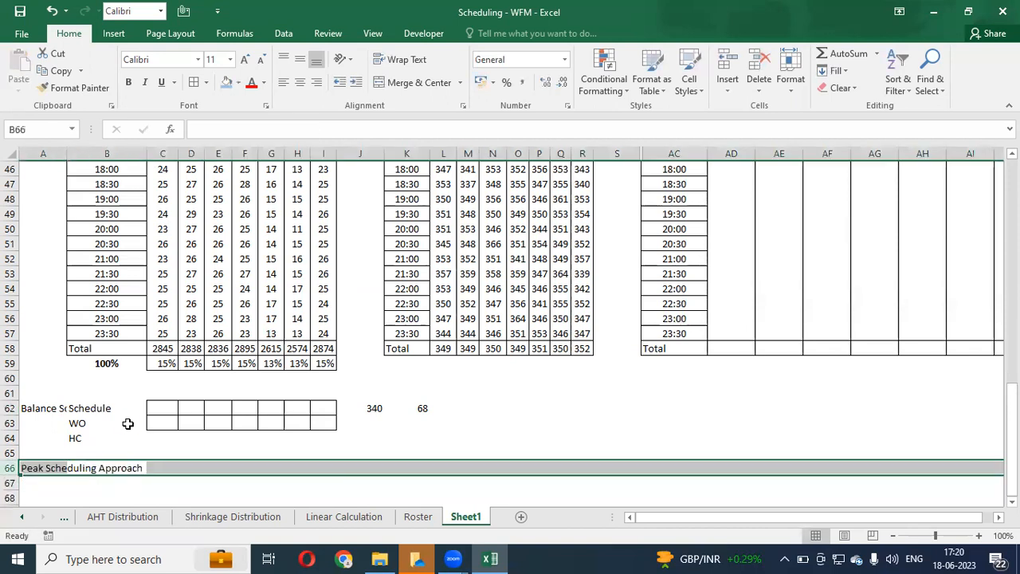
Step: Examine the share formulas for the first days of the week in C59:E59 and the total share in B59
{"action": "key", "text": "Up"}
{"action": "key", "text": "Up"}
{"action": "key", "text": "Up"}
{"action": "key", "text": "Up"}
{"action": "key", "text": "Up"}
{"action": "key", "text": "Up"}
{"action": "key", "text": "Up"}
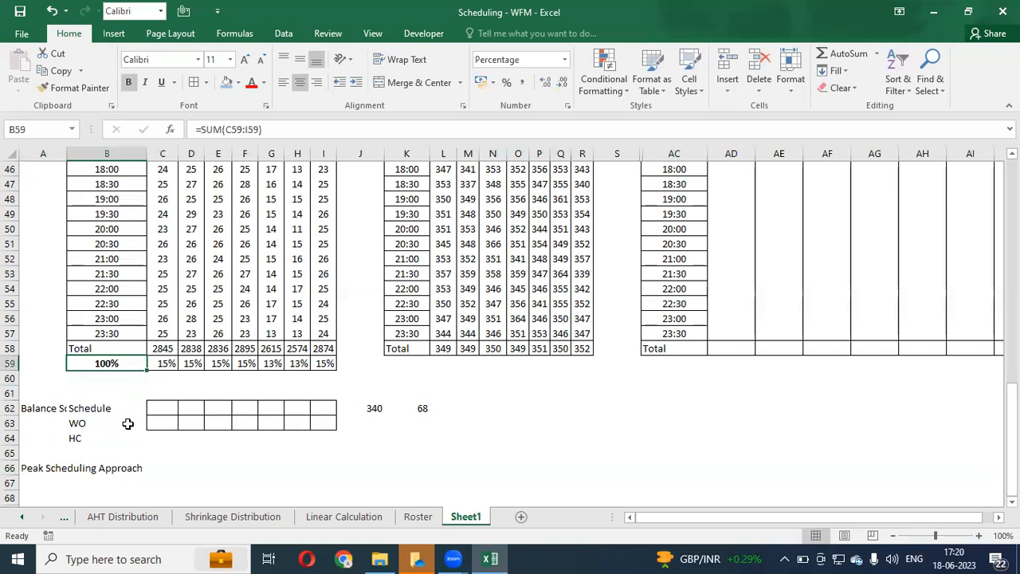
{"action": "key", "text": "Right"}
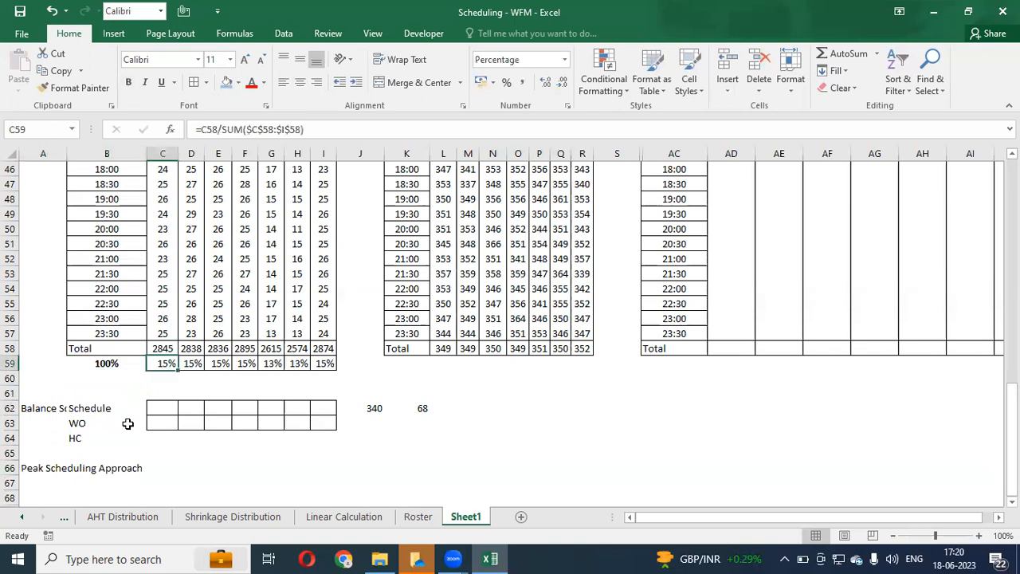
{"action": "key", "text": "ctrl+shift+Right"}
{"action": "key", "text": "ctrl+shift+Left"}
{"action": "key", "text": "Right"}
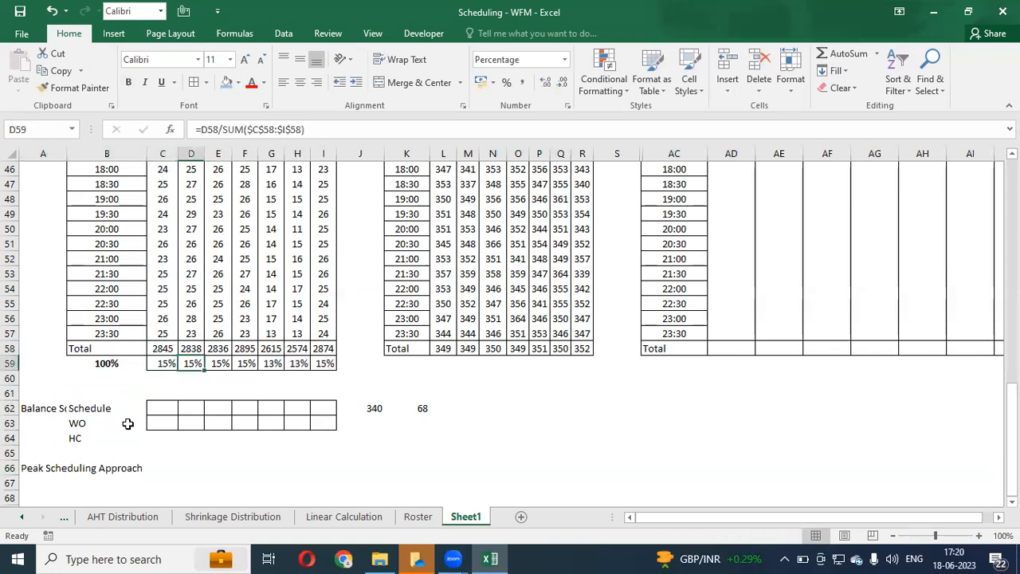
{"action": "key", "text": "Right"}
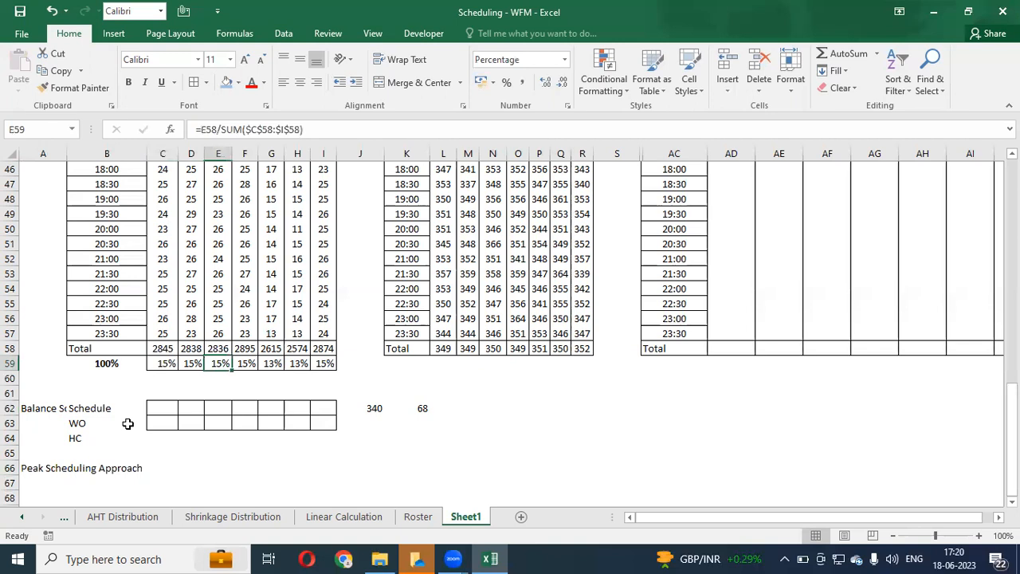
{"action": "key", "text": "Left"}
{"action": "key", "text": "Left"}
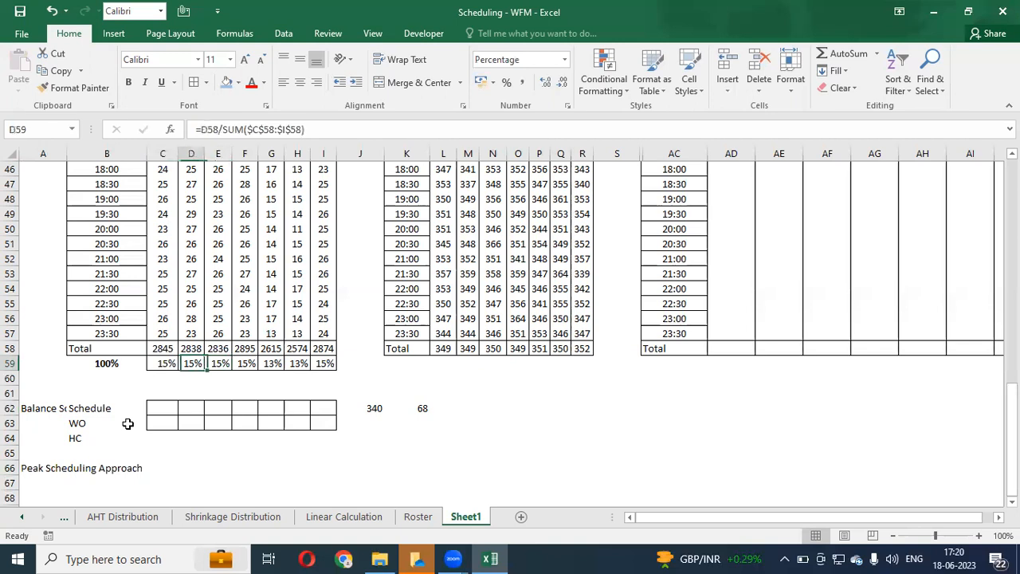
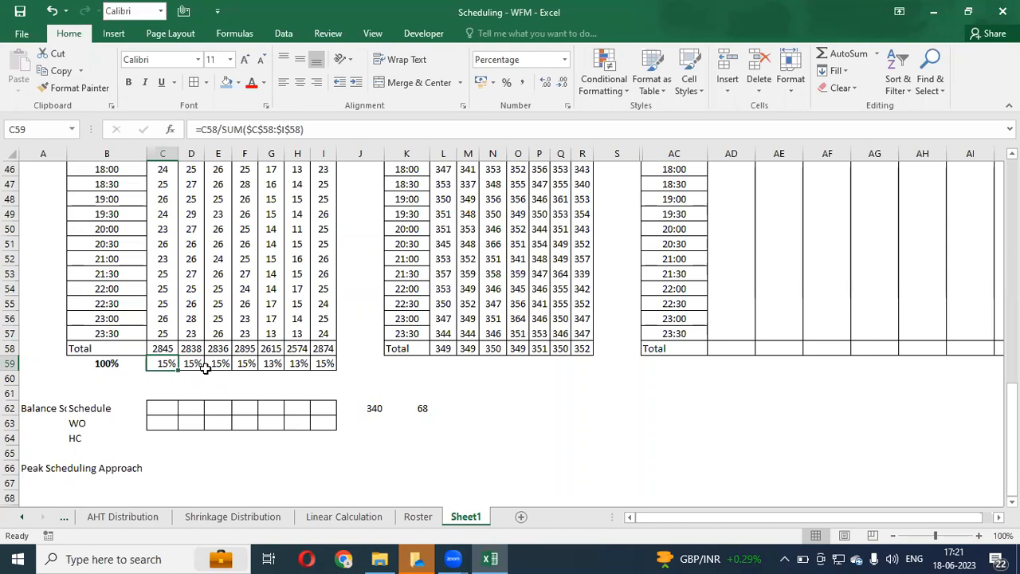
Step: Examine the daily volume shares across C59:I59 together with their combined total
{"action": "key", "text": "Down"}
{"action": "key", "text": "Down"}
{"action": "key", "text": "Up"}
{"action": "key", "text": "Up"}
{"action": "key", "text": "Up"}
{"action": "key", "text": "Down"}
{"action": "key", "text": "Down"}
{"action": "key", "text": "Up"}
{"action": "key", "text": "shift+Right"}
{"action": "key", "text": "shift+Right"}
{"action": "key", "text": "shift+Right"}
{"action": "key", "text": "shift+Right"}
{"action": "key", "text": "shift+Right"}
{"action": "key", "text": "shift+Right"}
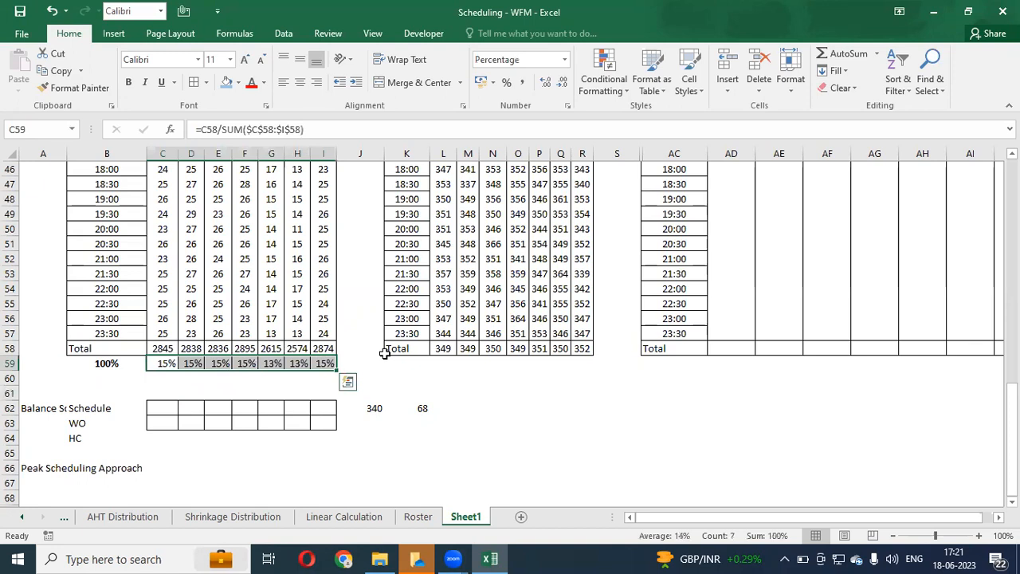
{"action": "key", "text": "Up"}
{"action": "key", "text": "Down"}
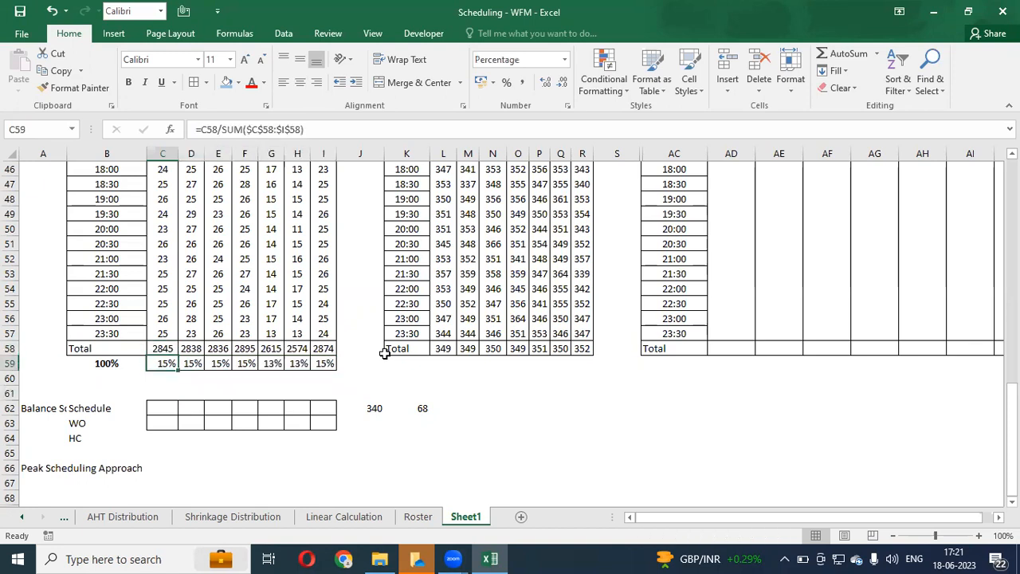
{"action": "key", "text": "Up"}
{"action": "key", "text": "Down"}
{"action": "key", "text": "shift+Right"}
{"action": "key", "text": "shift+Right"}
{"action": "key", "text": "shift+Right"}
{"action": "key", "text": "shift+Right"}
{"action": "key", "text": "shift+Right"}
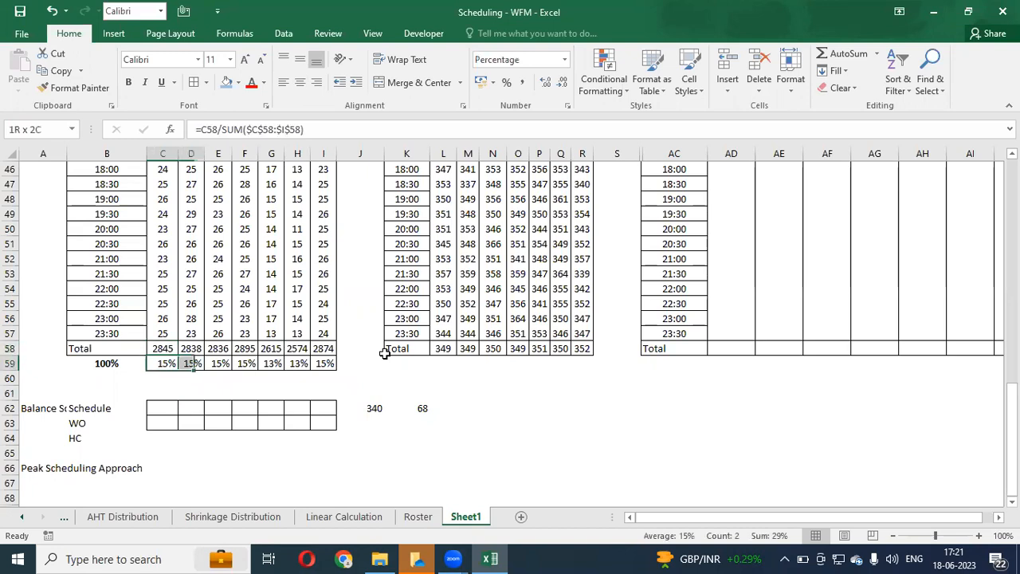
{"action": "key", "text": "shift+Right"}
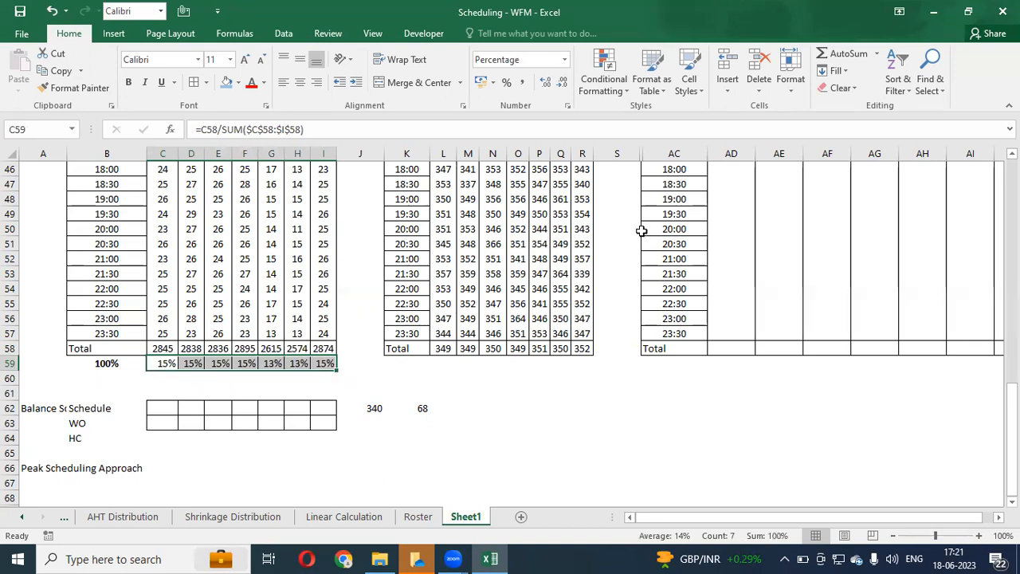
Step: Calculate the first day's scheduled headcount in C62 with =J62*C59
{"action": "key", "text": "Down"}
{"action": "key", "text": "Down"}
{"action": "key", "text": "Down"}
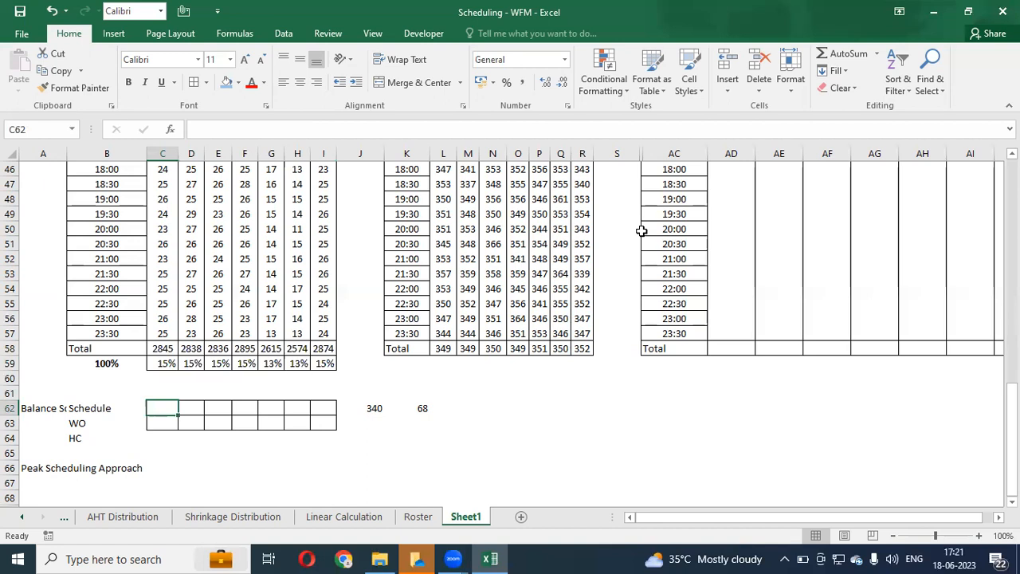
{"action": "type", "text": "="}
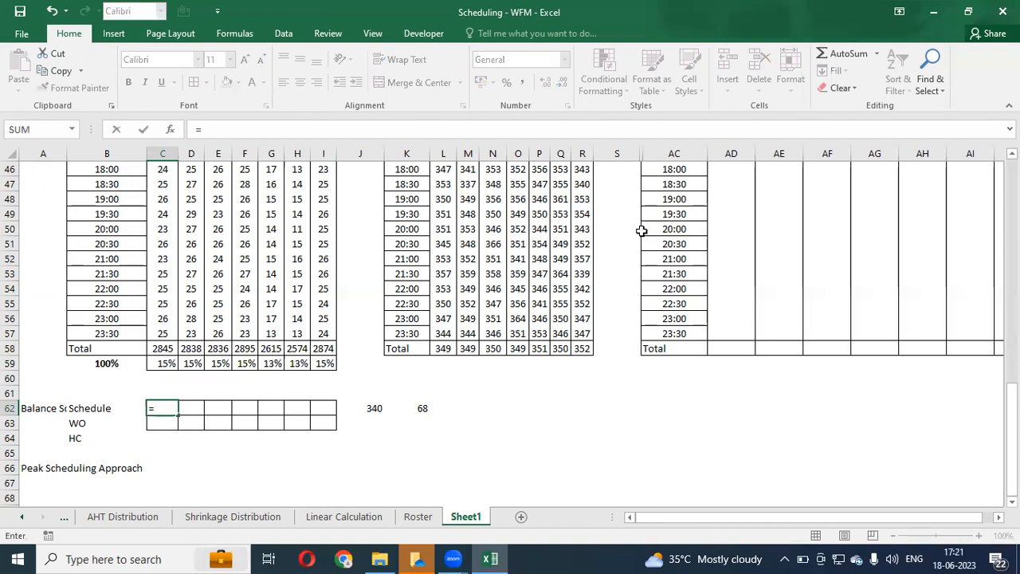
{"action": "key", "text": "Escape"}
{"action": "type", "text": "="}
{"action": "key", "text": "Right"}
{"action": "key", "text": "Right"}
{"action": "key", "text": "Right"}
{"action": "key", "text": "Right"}
{"action": "key", "text": "Right"}
{"action": "key", "text": "Right"}
{"action": "key", "text": "Right"}
{"action": "key", "text": "Right"}
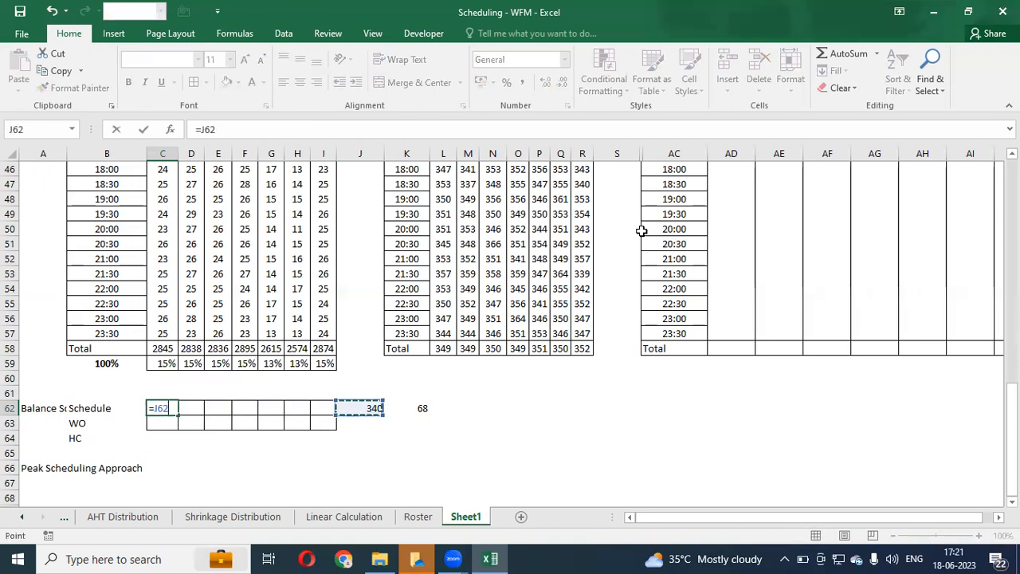
{"action": "key", "text": "Left"}
{"action": "type", "text": "*"}
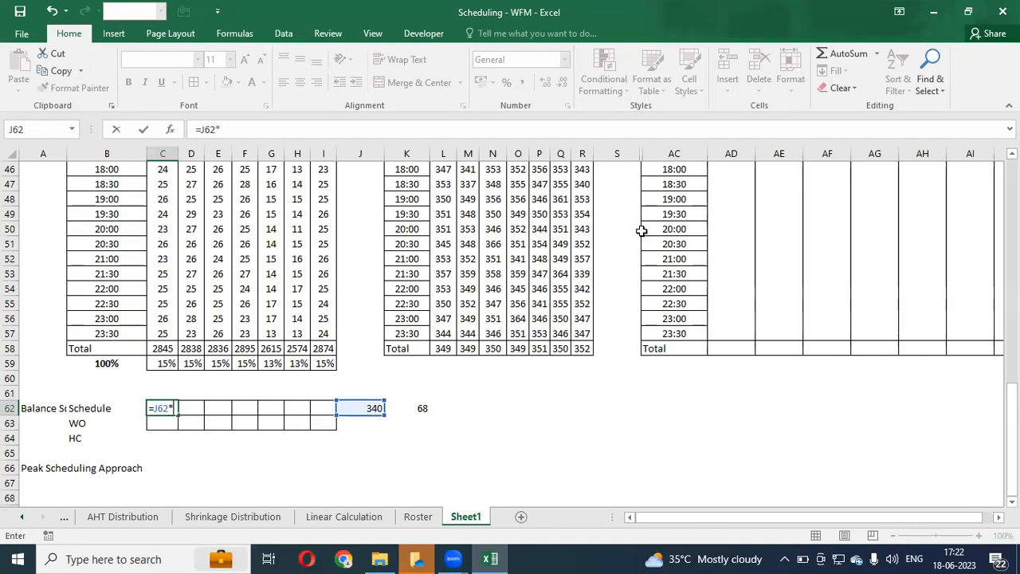
{"action": "left_click", "coordinate": [170, 363]}
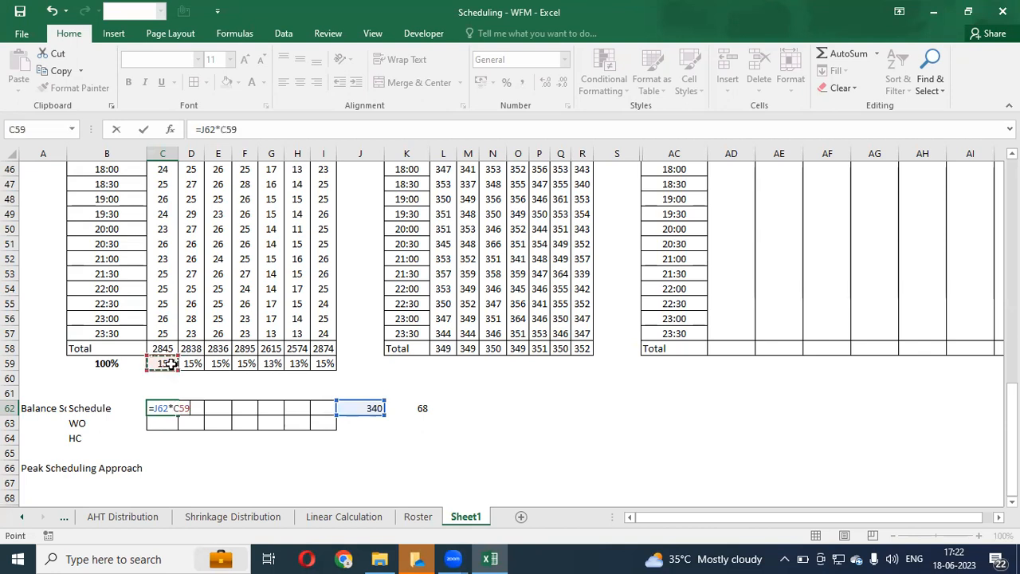
{"action": "key", "text": "Return"}
Step: Try to fill the C62 schedule formula across to I62, pasting formulas only
{"action": "key", "text": "Up"}
{"action": "key", "text": "ctrl+c"}
{"action": "key", "text": "shift+Right"}
{"action": "key", "text": "shift+Right"}
{"action": "key", "text": "shift+Right"}
{"action": "key", "text": "shift+Right"}
{"action": "key", "text": "shift+Right"}
{"action": "key", "text": "shift+Right"}
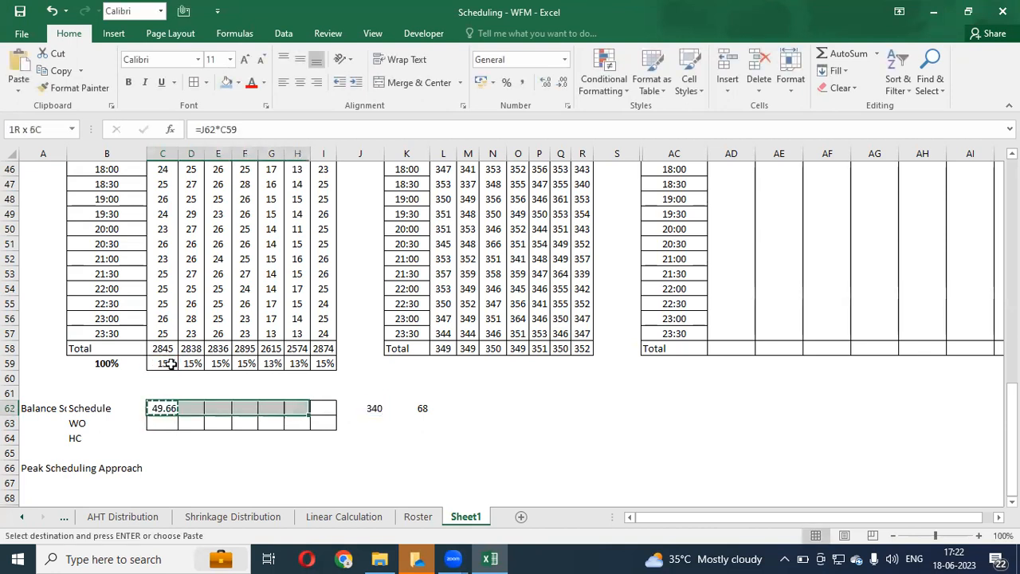
{"action": "key", "text": "alt+e"}
{"action": "key", "text": "s"}
{"action": "key", "text": "f"}
{"action": "key", "text": "Return"}
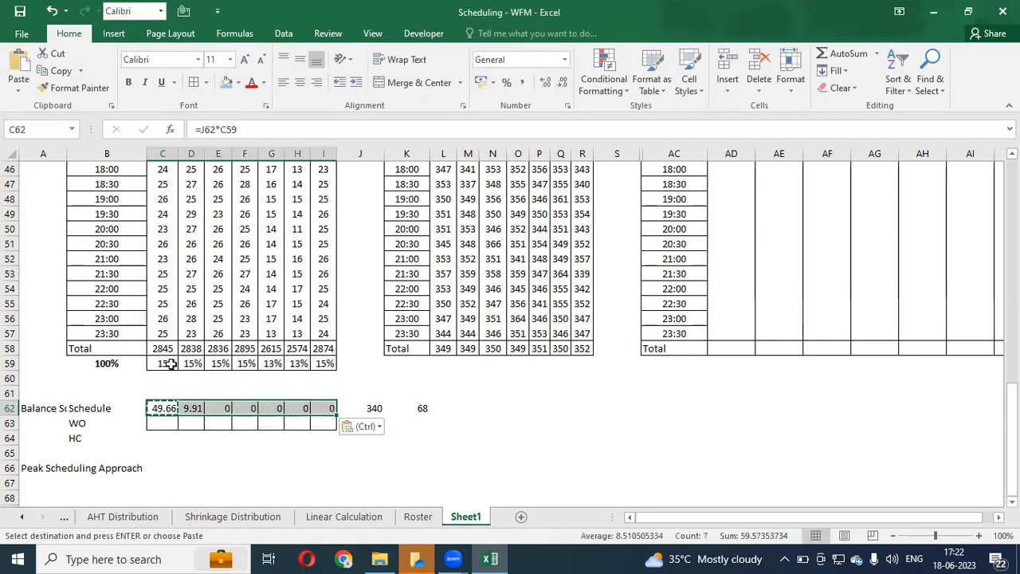
Step: Make the weekly shifts reference absolute in C62 so the formula reads =$J$62*C59
{"action": "key", "text": "Right"}
{"action": "key", "text": "Left"}
{"action": "key", "text": "F2"}
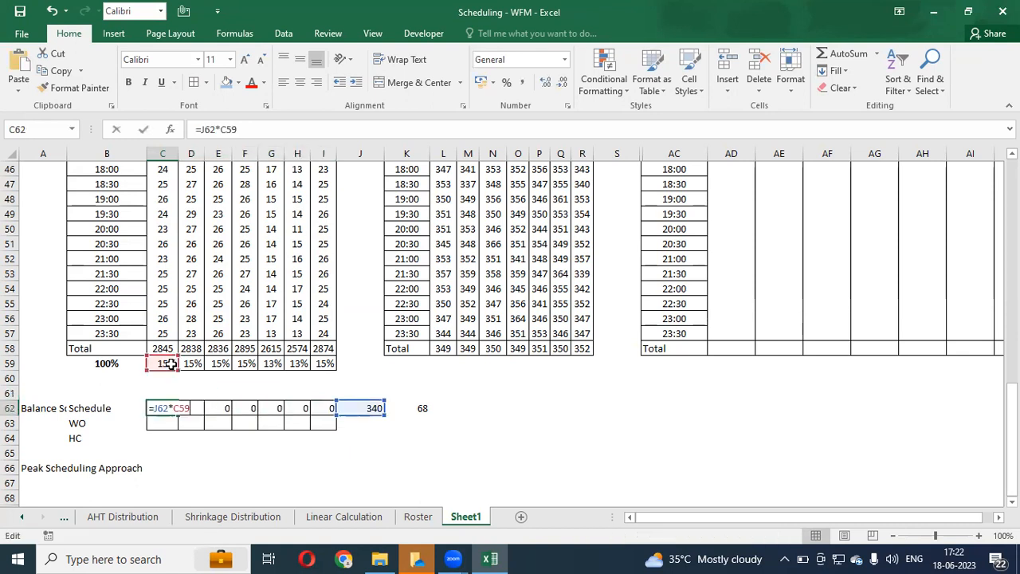
{"action": "double_click", "coordinate": [204, 130]}
{"action": "key", "text": "F4"}
{"action": "key", "text": "Return"}
Step: Copy the C62 schedule formula across to I62, pasting formulas only
{"action": "key", "text": "Up"}
{"action": "key", "text": "ctrl+c"}
{"action": "key", "text": "shift+Right"}
{"action": "key", "text": "shift+Right"}
{"action": "key", "text": "shift+Right"}
{"action": "key", "text": "shift+Right"}
{"action": "key", "text": "shift+Right"}
{"action": "key", "text": "shift+Right"}
{"action": "key", "text": "shift+Right"}
{"action": "key", "text": "shift+Right"}
{"action": "key", "text": "shift+Left"}
{"action": "key", "text": "shift+Left"}
{"action": "key", "text": "shift+Left"}
{"action": "key", "text": "shift+Right"}
{"action": "key", "text": "ctrl+alt+v"}
{"action": "key", "text": "f"}
{"action": "key", "text": "Return"}
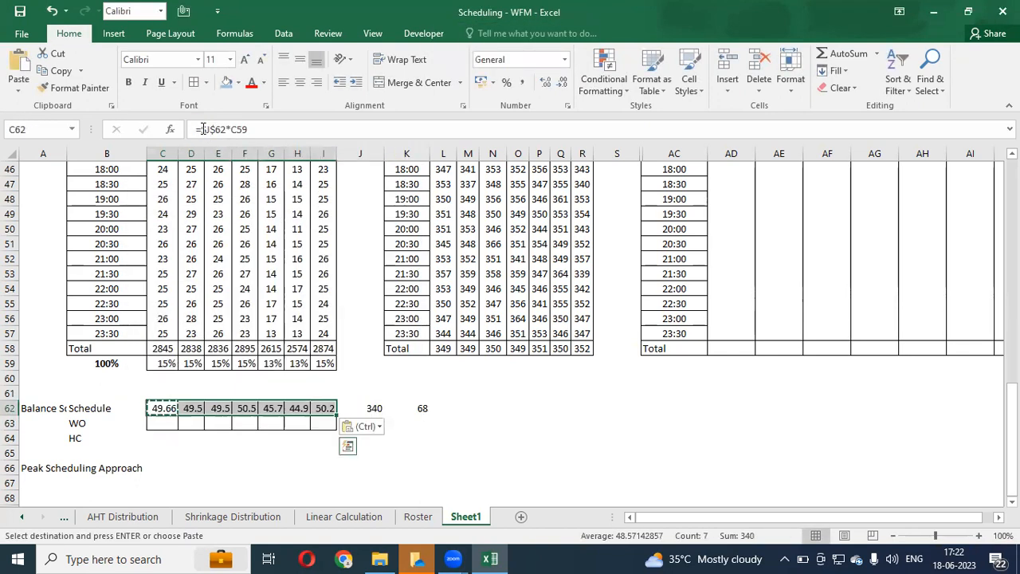
{"action": "key", "text": "Escape"}
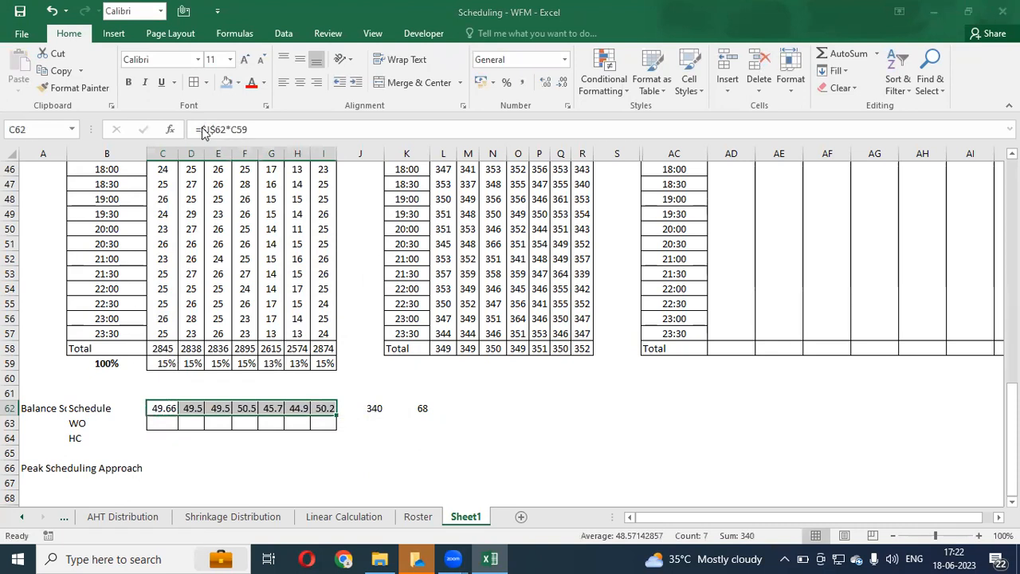
Step: Format the Schedule values in C62:I62 as numbers without decimals and center them
{"action": "key", "text": "ctrl+1"}
{"action": "key", "text": "Return"}
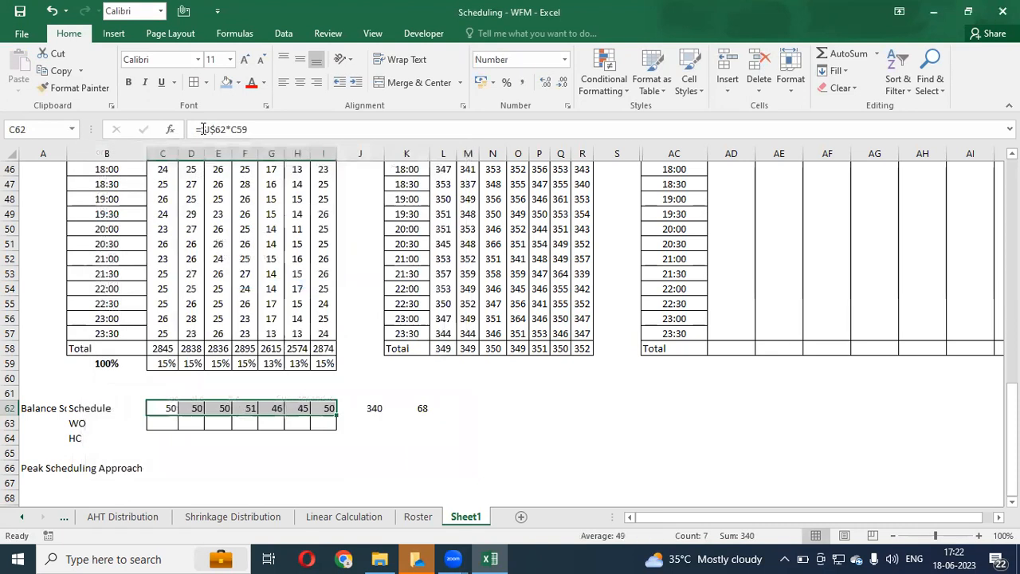
{"action": "key", "text": "alt+h"}
{"action": "key", "text": "a"}
{"action": "key", "text": "c"}
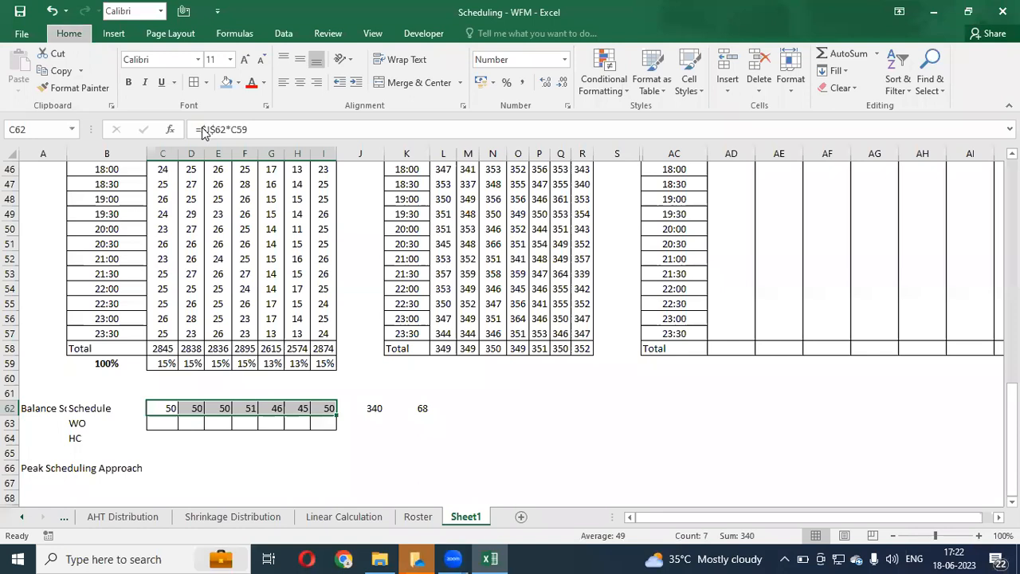
{"action": "key", "text": "Up"}
{"action": "key", "text": "Down"}
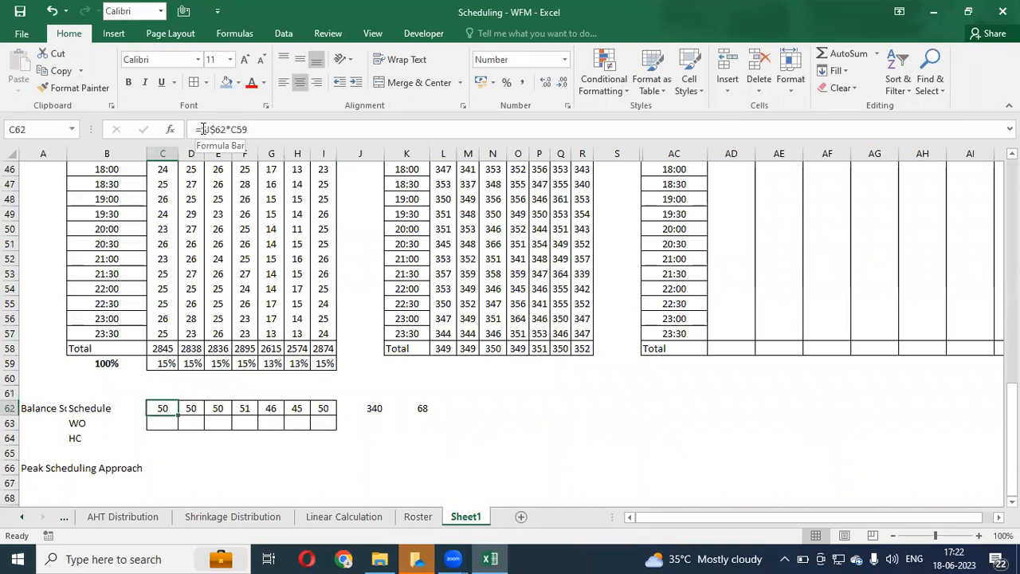
{"action": "key", "text": "Down"}
{"action": "key", "text": "Down"}
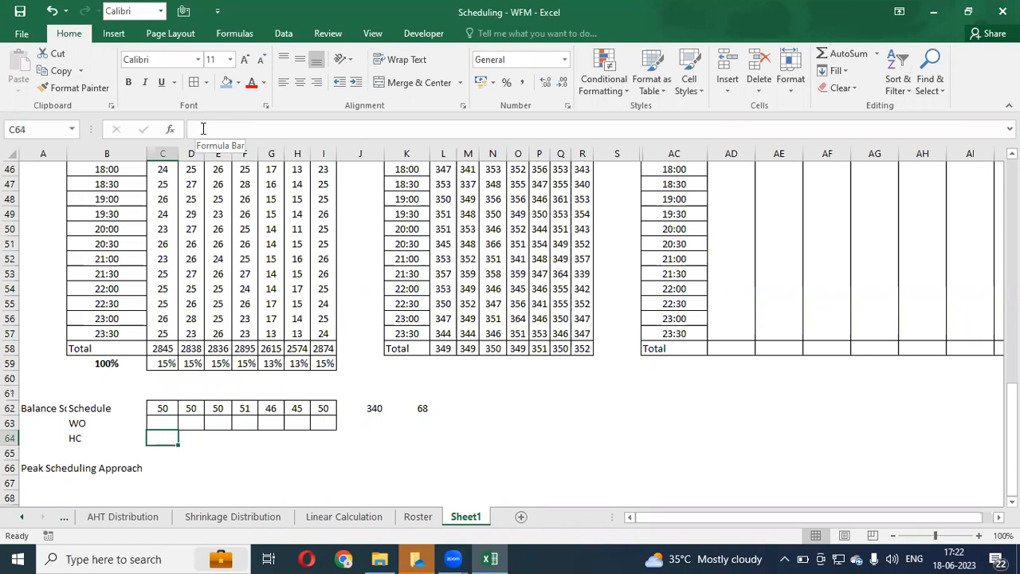
Step: Enter the formula =$K$62 in C64, the first cell of the HC row
{"action": "type", "text": "="}
{"action": "key", "text": "Right"}
{"action": "key", "text": "Right"}
{"action": "key", "text": "Right"}
{"action": "key", "text": "Right"}
{"action": "key", "text": "Right"}
{"action": "key", "text": "Right"}
{"action": "key", "text": "Right"}
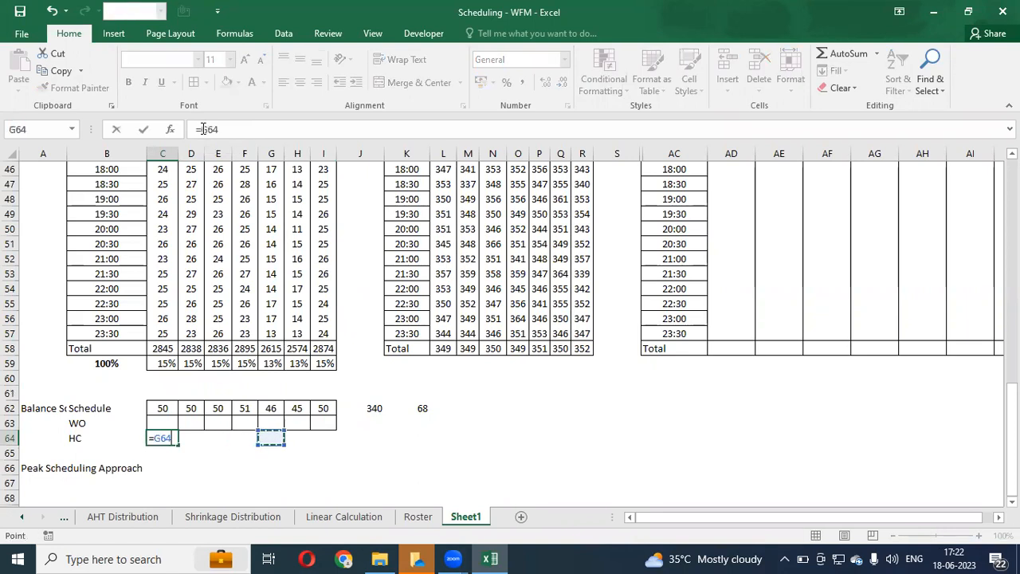
{"action": "key", "text": "Right"}
{"action": "key", "text": "Up"}
{"action": "key", "text": "Up"}
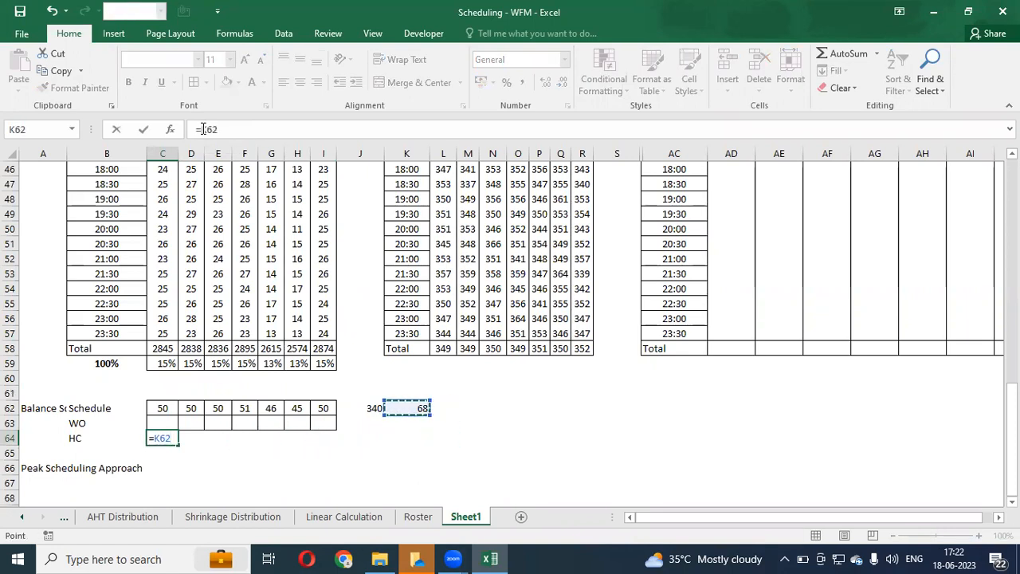
{"action": "key", "text": "F4"}
{"action": "key", "text": "ctrl+Return"}
Step: Copy the C64 formula across the HC row through I64
{"action": "key", "text": "ctrl+c"}
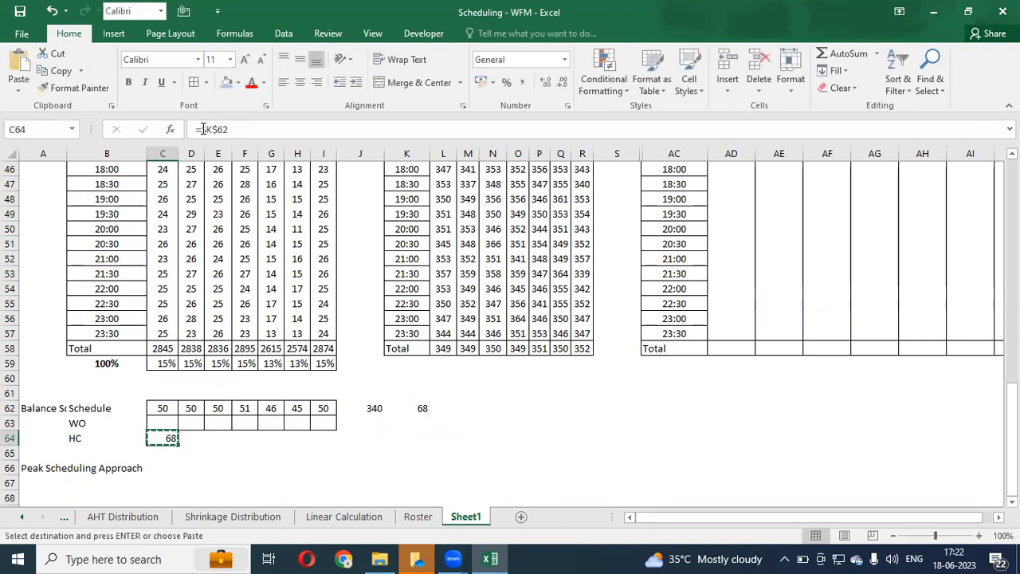
{"action": "key", "text": "shift+Right"}
{"action": "key", "text": "shift+Right"}
{"action": "key", "text": "shift+Right"}
{"action": "key", "text": "shift+Right"}
{"action": "key", "text": "shift+Right"}
{"action": "key", "text": "shift+Right"}
{"action": "key", "text": "ctrl+v"}
{"action": "key", "text": "Escape"}
Step: Enter the formula =C64-C62 in C63 to calculate the first WO value
{"action": "key", "text": "Up"}
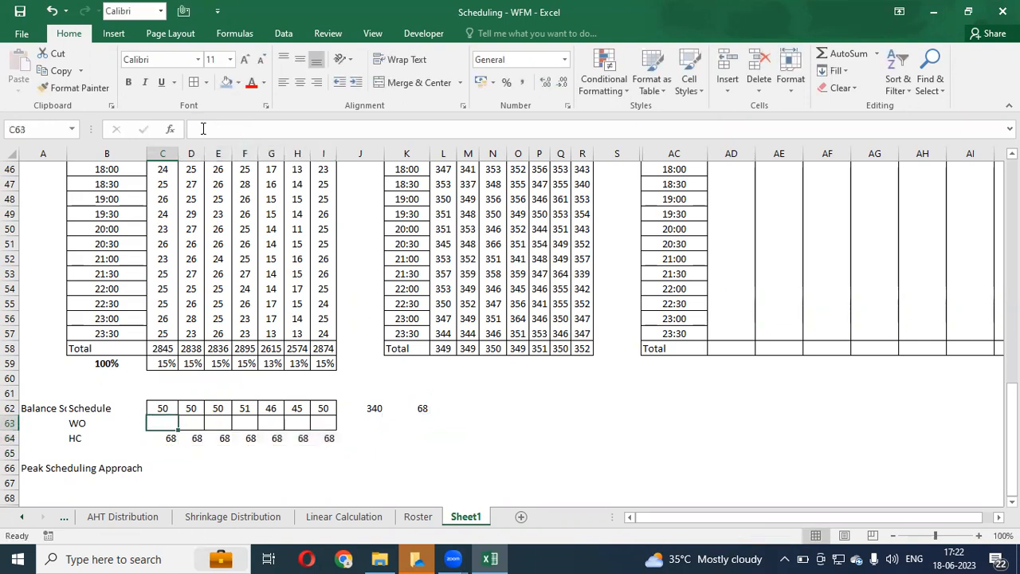
{"action": "type", "text": "="}
{"action": "key", "text": "Down"}
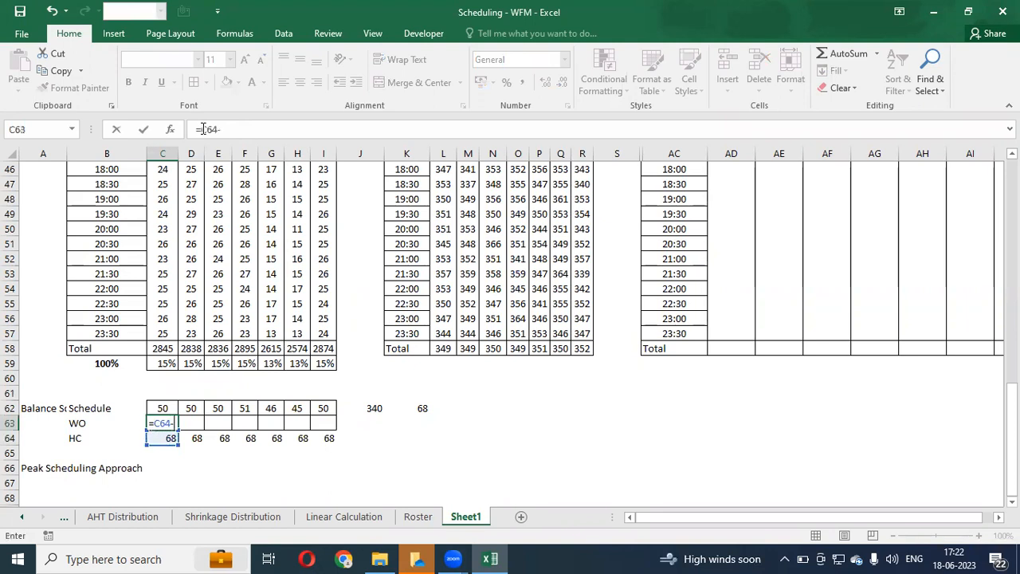
{"action": "key", "text": "Up"}
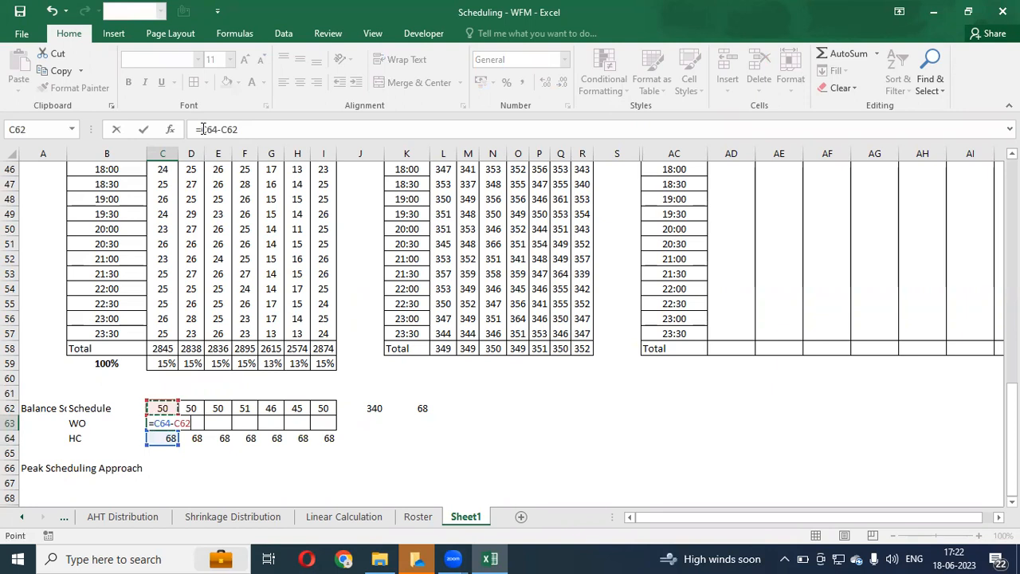
{"action": "key", "text": "Return"}
Step: Copy the C63 formula across the WO row through I63 with Paste Special
{"action": "key", "text": "Up"}
{"action": "key", "text": "ctrl+c"}
{"action": "key", "text": "shift+Right"}
{"action": "key", "text": "shift+Right"}
{"action": "key", "text": "shift+Right"}
{"action": "key", "text": "shift+Right"}
{"action": "key", "text": "shift+Right"}
{"action": "key", "text": "shift+Right"}
{"action": "key", "text": "alt+e"}
{"action": "key", "text": "s"}
{"action": "key", "text": "Return"}
{"action": "key", "text": "Escape"}
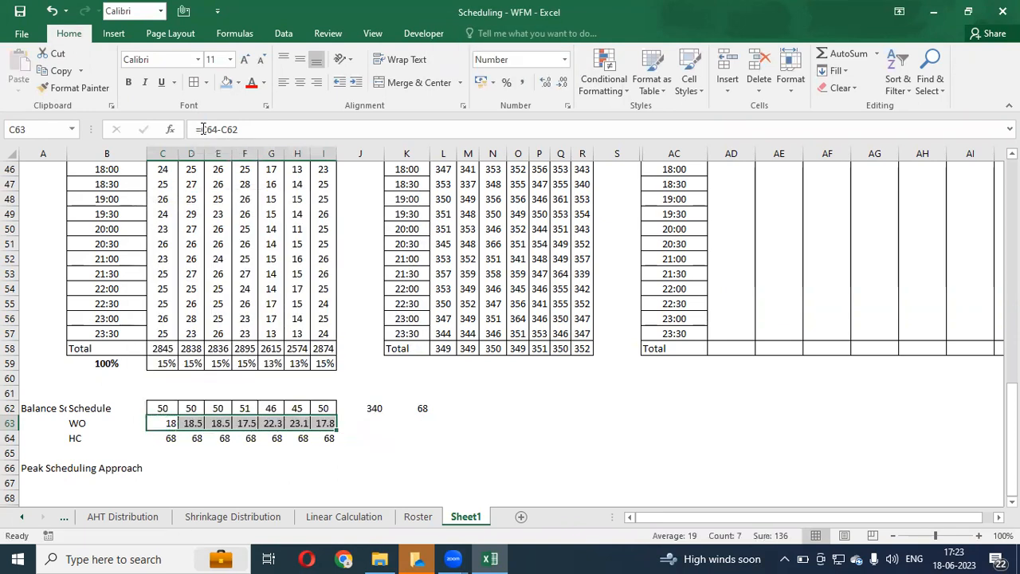
Step: Set the number format of the WO values C63:I63 to General
{"action": "key", "text": "ctrl+1"}
{"action": "key", "text": "Home"}
{"action": "key", "text": "Return"}
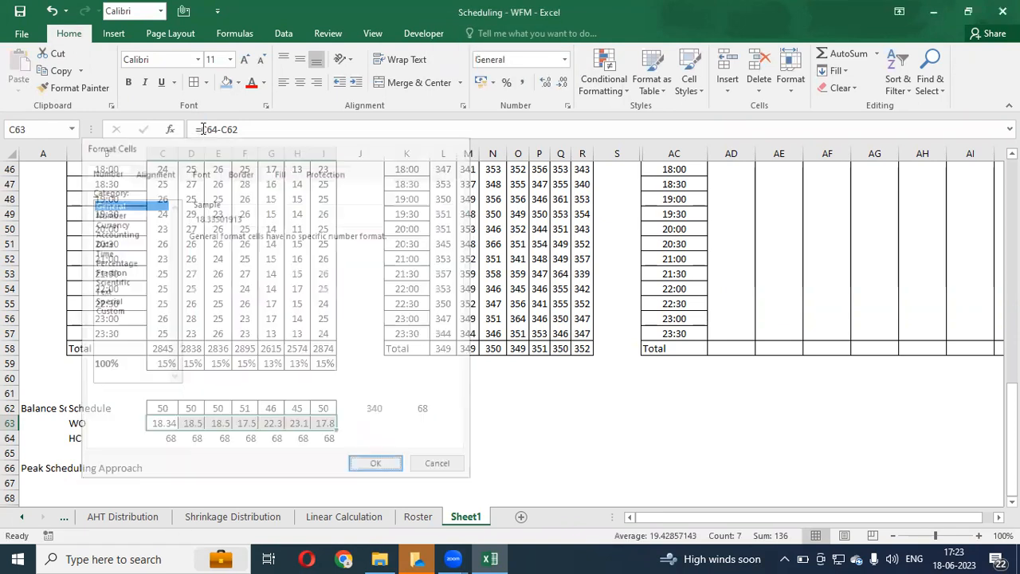
Step: Format the WO values C63:I63 as Number with 0 decimal places
{"action": "key", "text": "ctrl+1"}
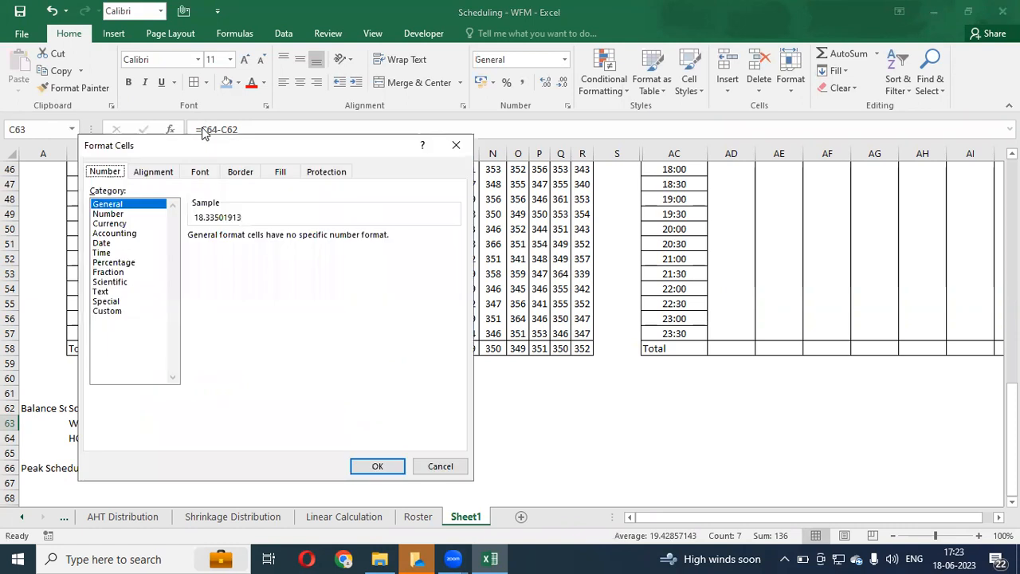
{"action": "key", "text": "Down"}
{"action": "key", "text": "Tab"}
{"action": "type", "text": "0"}
{"action": "key", "text": "Return"}
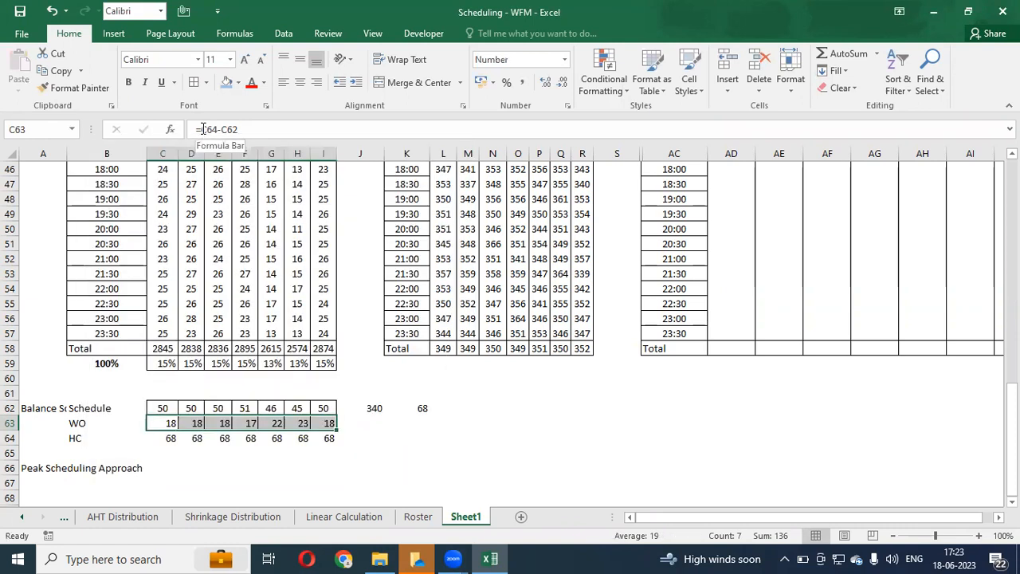
Step: Centre the WO and HC values, make C64:I64 bold, and add borders to C64:I64 and the labels in B62:B64
{"action": "key", "text": "Down"}
{"action": "key", "text": "ctrl+shift+Right"}
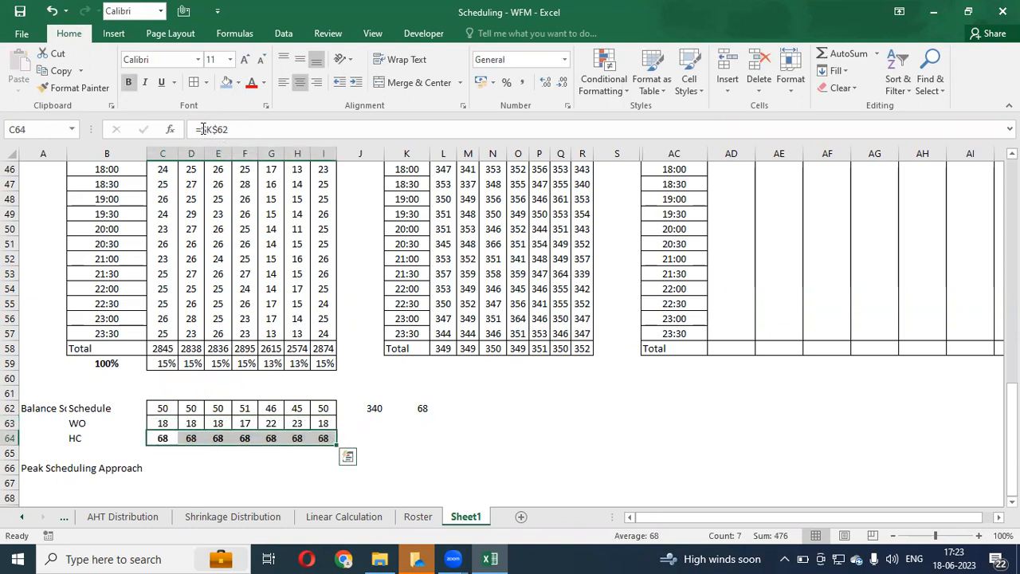
{"action": "key", "text": "Left"}
{"action": "key", "text": "Up"}
{"action": "key", "text": "Up"}
{"action": "key", "text": "shift+Down"}
{"action": "key", "text": "shift+Down"}
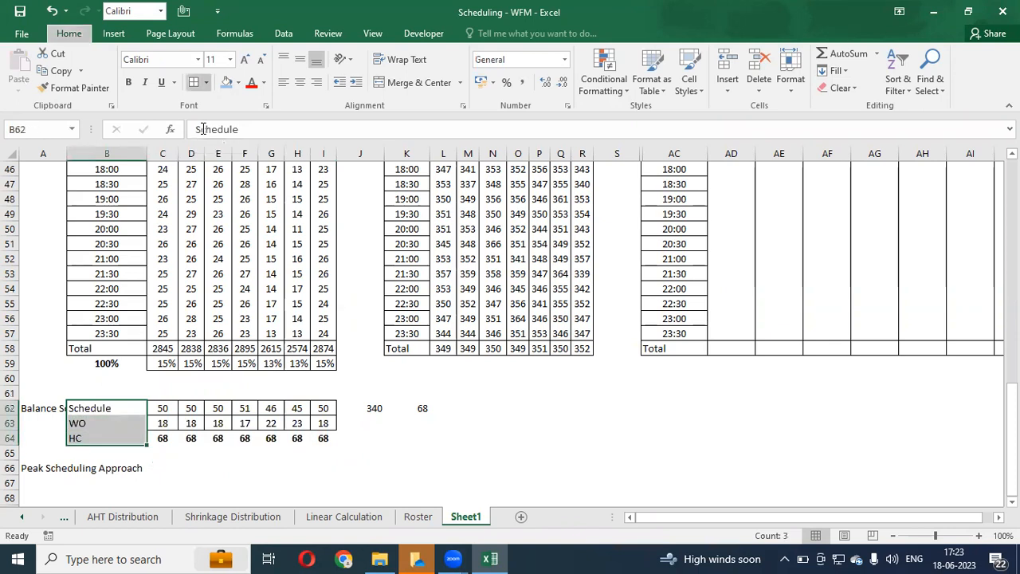
Step: Review the daily HC, Schedule and WO values in the balance scheduling table
{"action": "key", "text": "Right"}
{"action": "key", "text": "Down"}
{"action": "key", "text": "Down"}
{"action": "key", "text": "ctrl+shift+Right"}
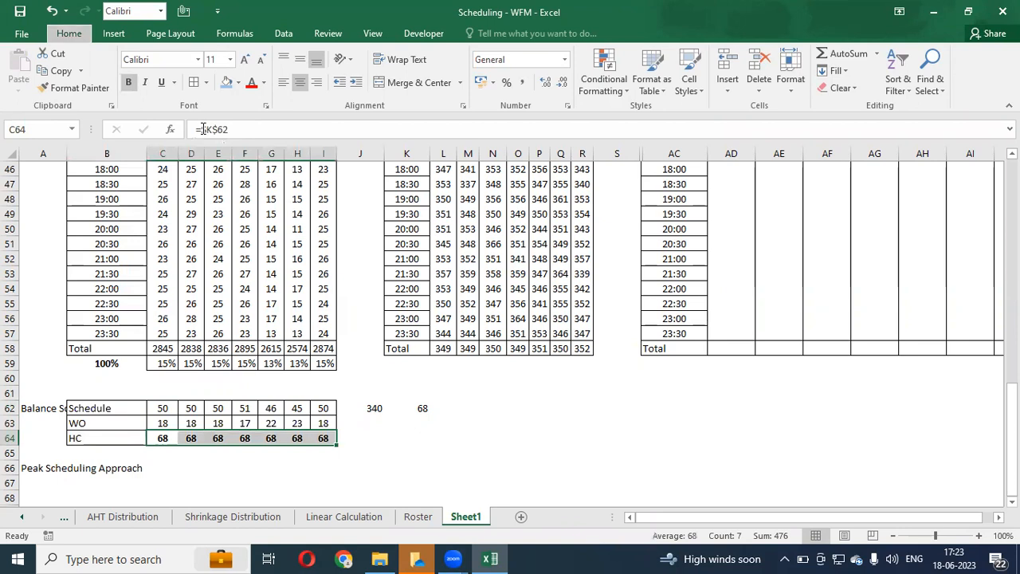
{"action": "key", "text": "Up"}
{"action": "key", "text": "Up"}
{"action": "key", "text": "Up"}
{"action": "key", "text": "Up"}
{"action": "key", "text": "Up"}
{"action": "key", "text": "Down"}
{"action": "key", "text": "Down"}
{"action": "key", "text": "Down"}
{"action": "key", "text": "Down"}
{"action": "key", "text": "Up"}
{"action": "key", "text": "Up"}
{"action": "key", "text": "Down"}
{"action": "key", "text": "Down"}
{"action": "key", "text": "Down"}
{"action": "key", "text": "Up"}
{"action": "key", "text": "Up"}
{"action": "key", "text": "Left"}
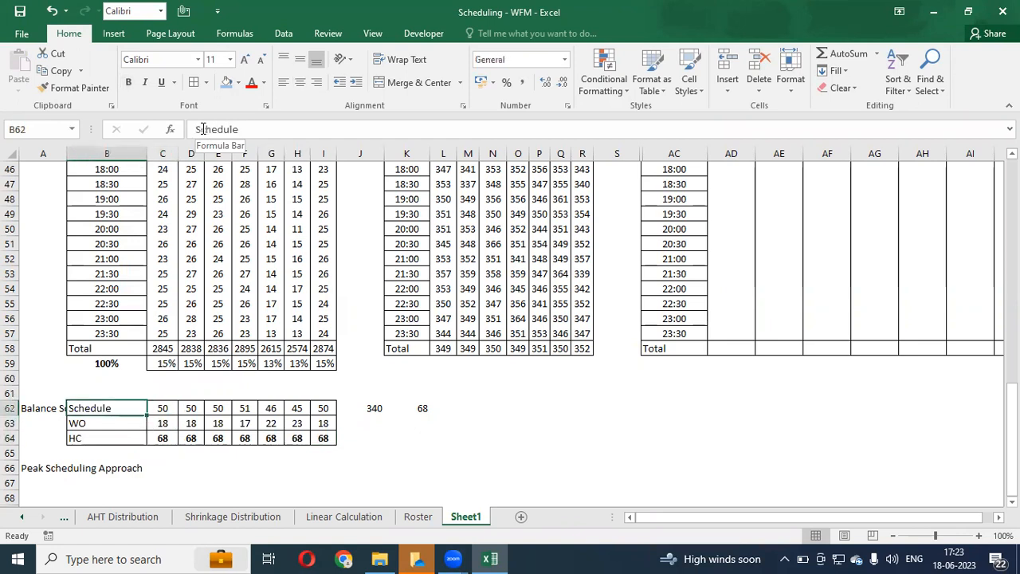
{"action": "key", "text": "Right"}
{"action": "key", "text": "Down"}
{"action": "key", "text": "Right"}
{"action": "key", "text": "Right"}
{"action": "key", "text": "Right"}
{"action": "key", "text": "Left"}
{"action": "key", "text": "Left"}
{"action": "key", "text": "Left"}
{"action": "key", "text": "Right"}
{"action": "key", "text": "Right"}
{"action": "key", "text": "Right"}
{"action": "key", "text": "Right"}
{"action": "key", "text": "Right"}
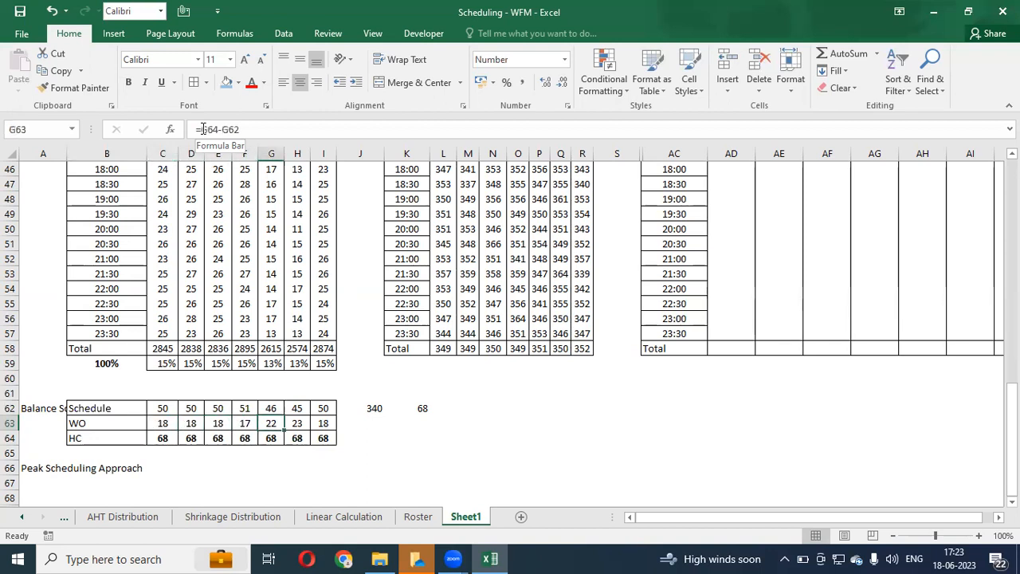
{"action": "key", "text": "Right"}
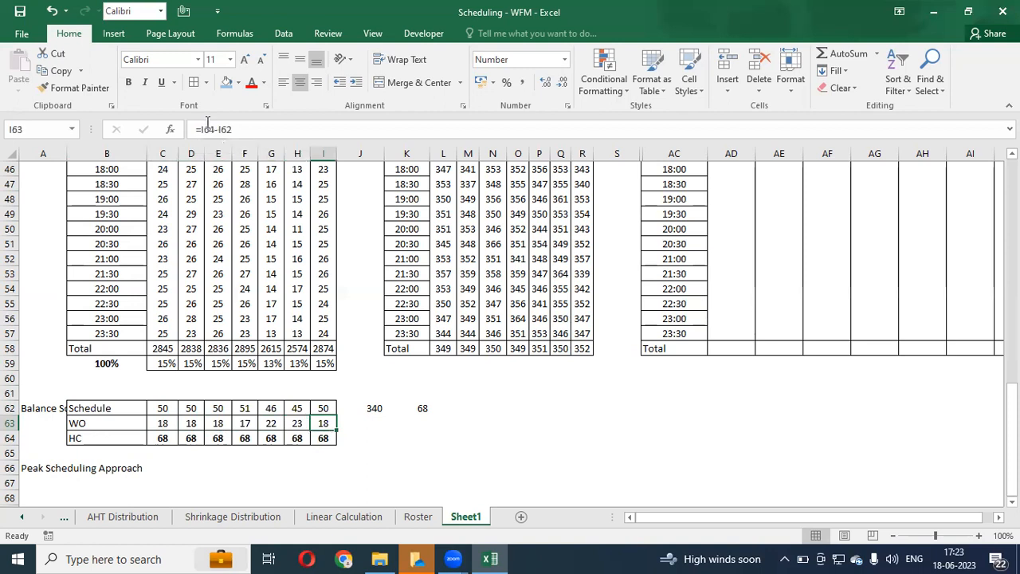
Step: Autofit column A so that the scheduling approach labels fit in full
{"action": "double_click", "coordinate": [67, 153]}
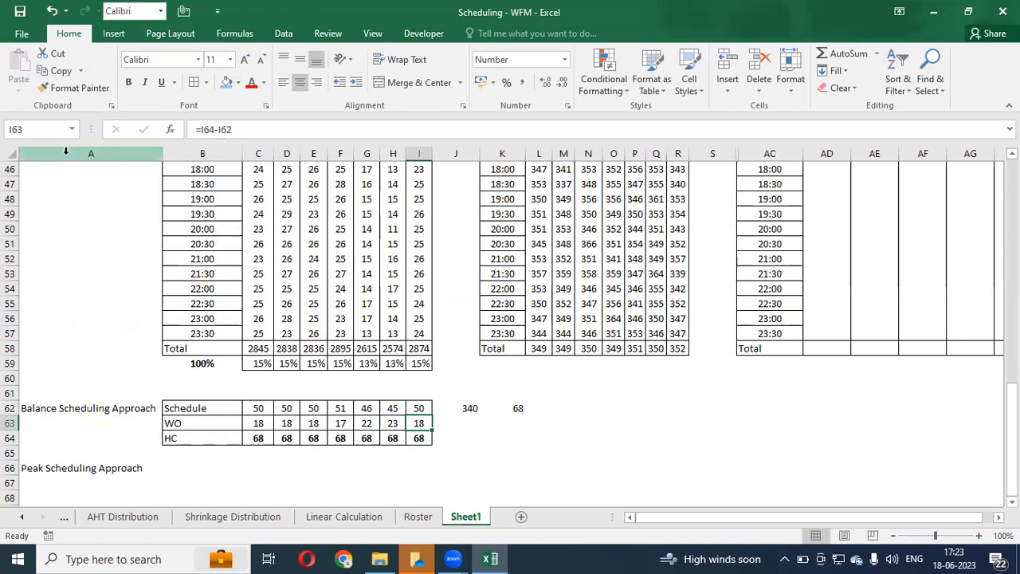
{"action": "left_click", "coordinate": [204, 452]}
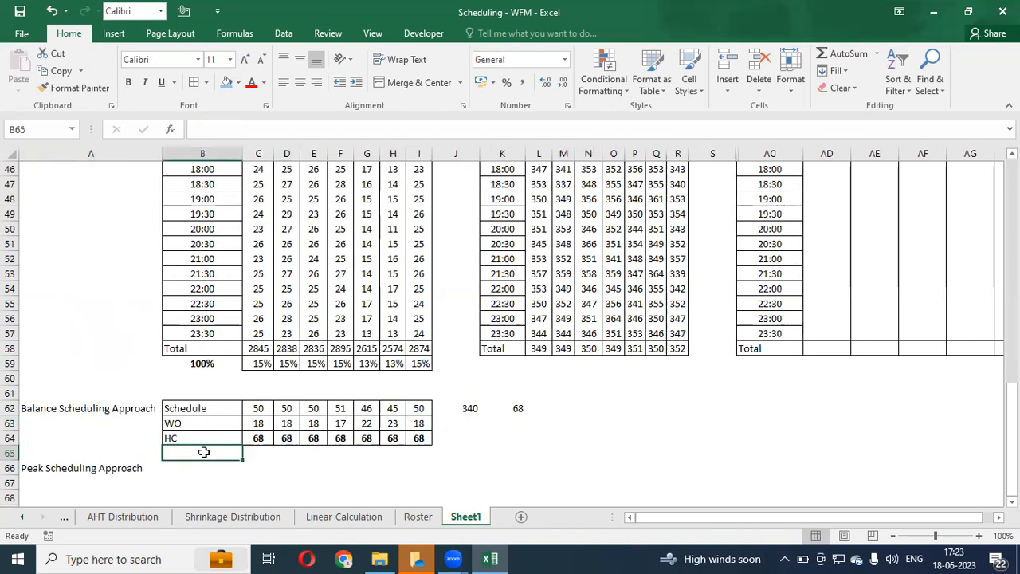
{"action": "key", "text": "Down"}
{"action": "key", "text": "Down"}
{"action": "key", "text": "Up"}
{"action": "key", "text": "Up"}
{"action": "key", "text": "Up"}
{"action": "key", "text": "Up"}
{"action": "key", "text": "Up"}
{"action": "key", "text": "Up"}
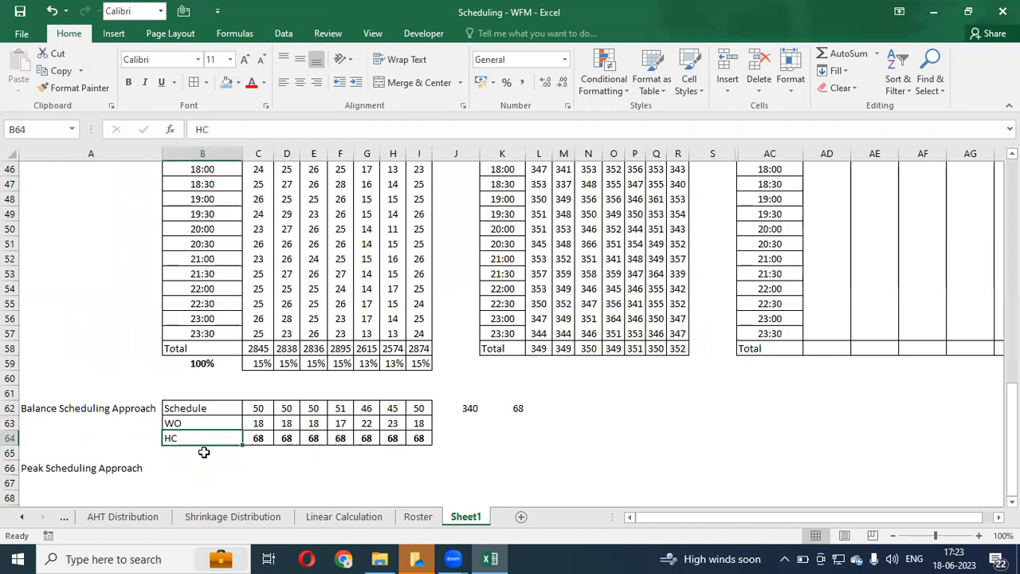
Step: Copy the daily percentages C59:I59 into row 60 as values and format them as percentages
{"action": "key", "text": "Up"}
{"action": "key", "text": "Up"}
{"action": "key", "text": "Right"}
{"action": "key", "text": "ctrl+shift+Right"}
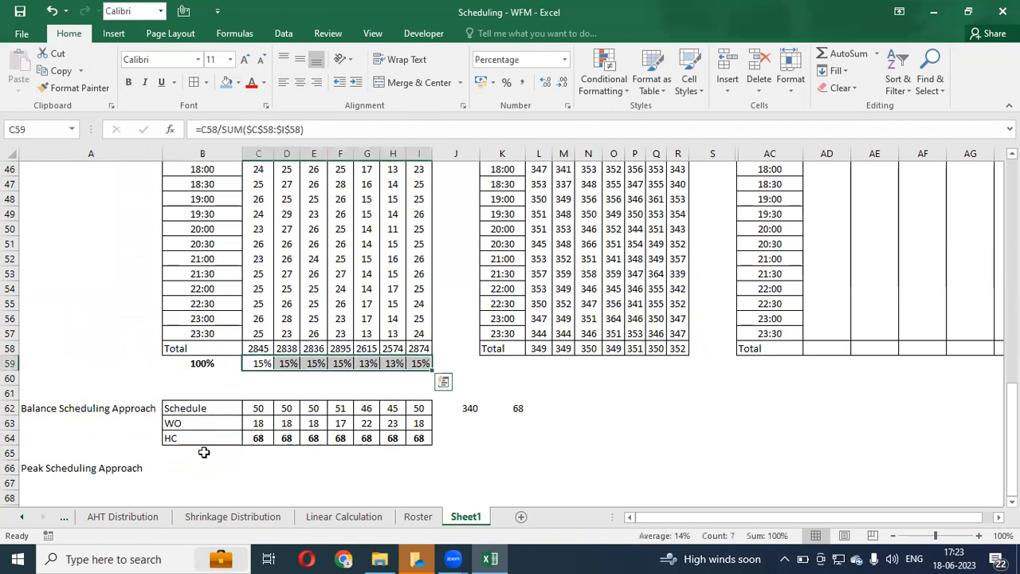
{"action": "key", "text": "ctrl+c"}
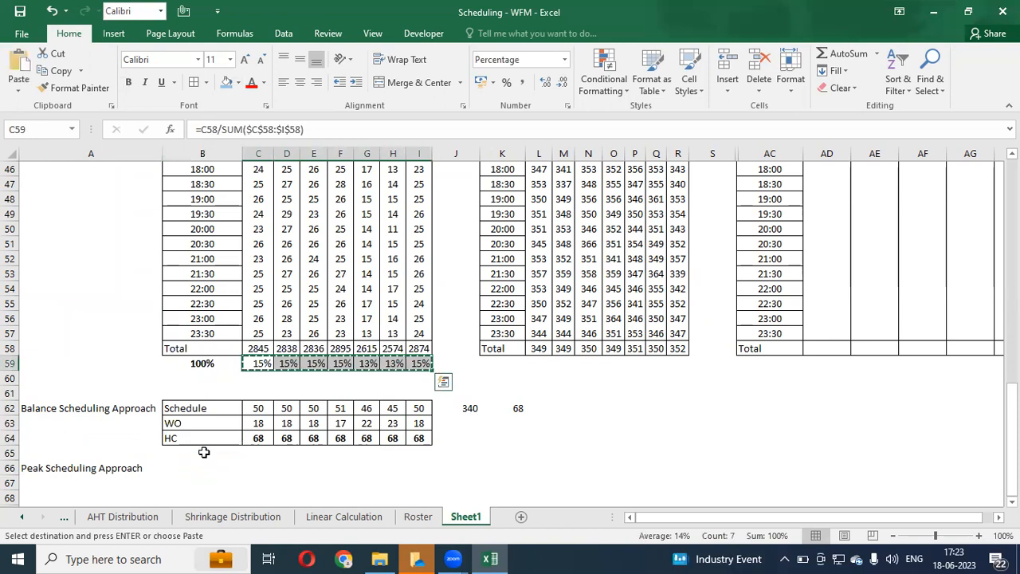
{"action": "key", "text": "Down"}
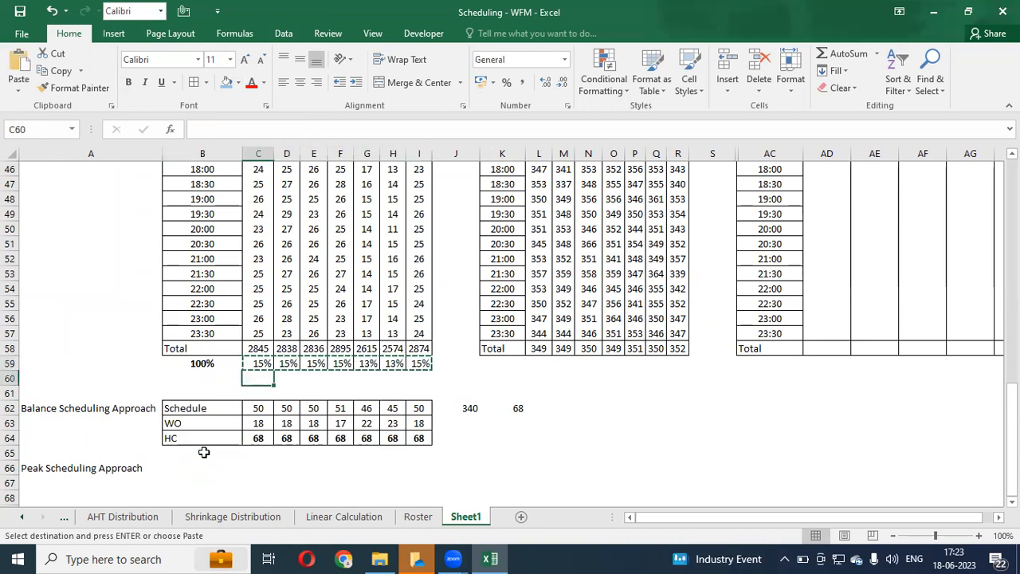
{"action": "key", "text": "ctrl+alt+v"}
{"action": "key", "text": "v"}
{"action": "key", "text": "Return"}
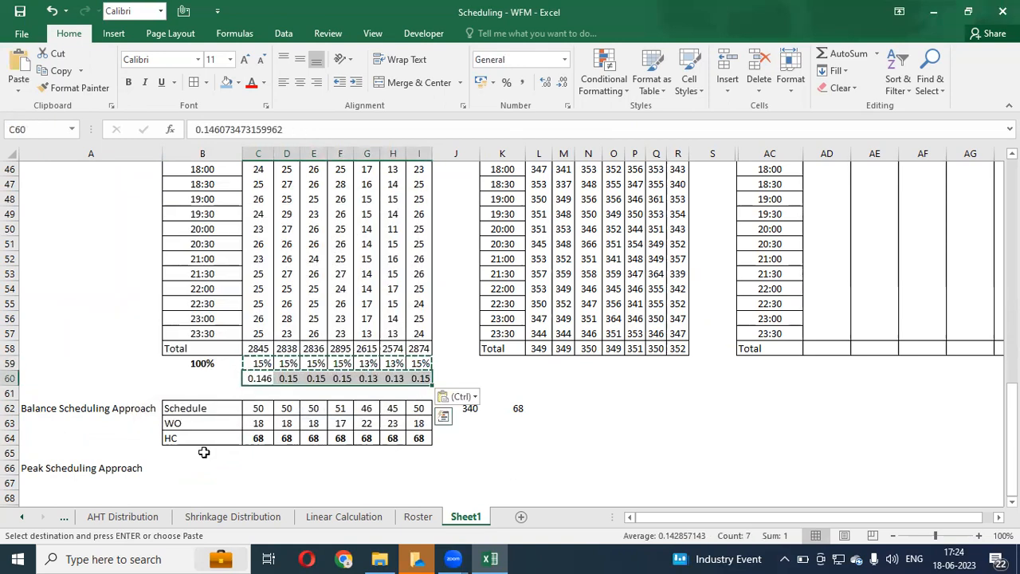
{"action": "key", "text": "ctrl+shift+5"}
Step: Enter 6% in J60, beside the copied daily percentages
{"action": "key", "text": "Right"}
{"action": "key", "text": "Right"}
{"action": "key", "text": "Right"}
{"action": "key", "text": "Right"}
{"action": "key", "text": "Right"}
{"action": "key", "text": "Right"}
{"action": "key", "text": "Right"}
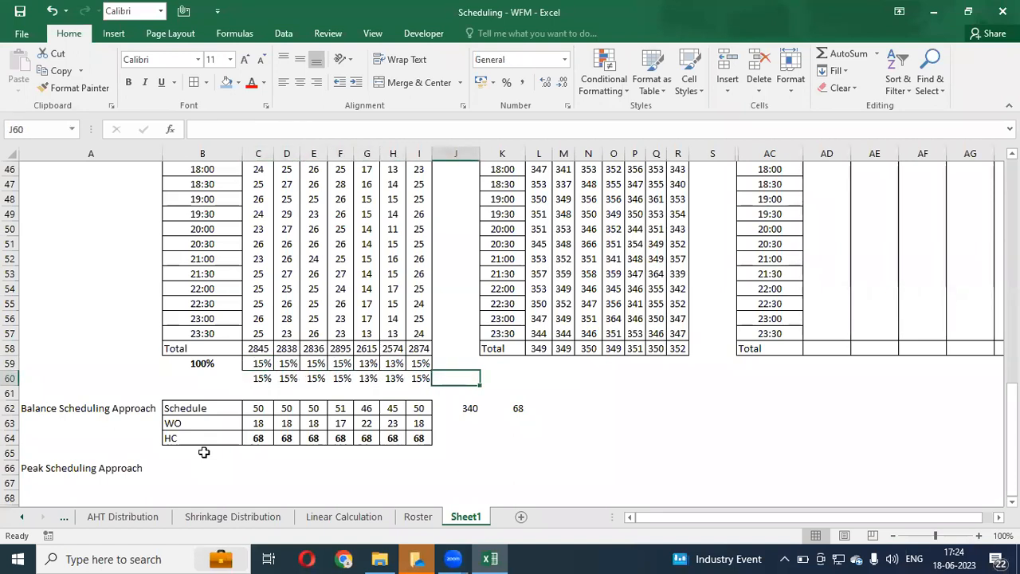
{"action": "type", "text": "6%"}
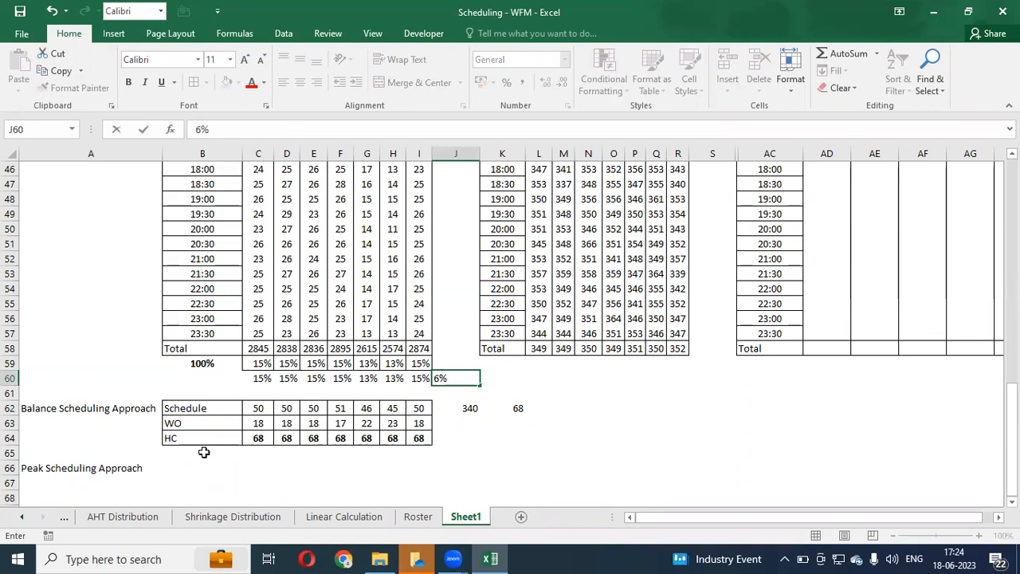
{"action": "key", "text": "Return"}
{"action": "key", "text": "Up"}
Step: Add the 6% from J60 to the percentage in C60 with the Paste Special Add operation
{"action": "key", "text": "ctrl+c"}
{"action": "key", "text": "Left"}
{"action": "key", "text": "Left"}
{"action": "key", "text": "Left"}
{"action": "key", "text": "Left"}
{"action": "key", "text": "Left"}
{"action": "key", "text": "Left"}
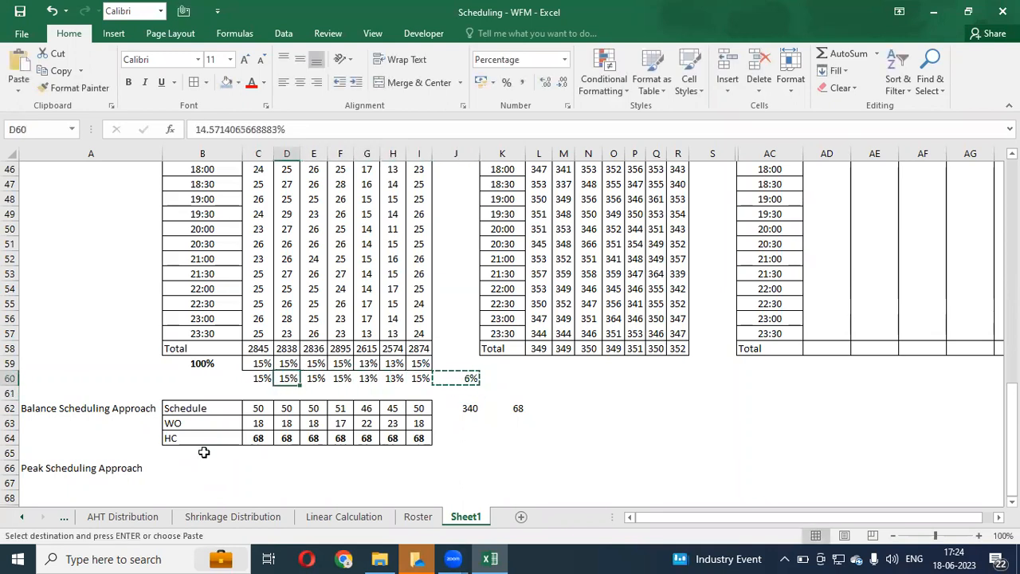
{"action": "key", "text": "Left"}
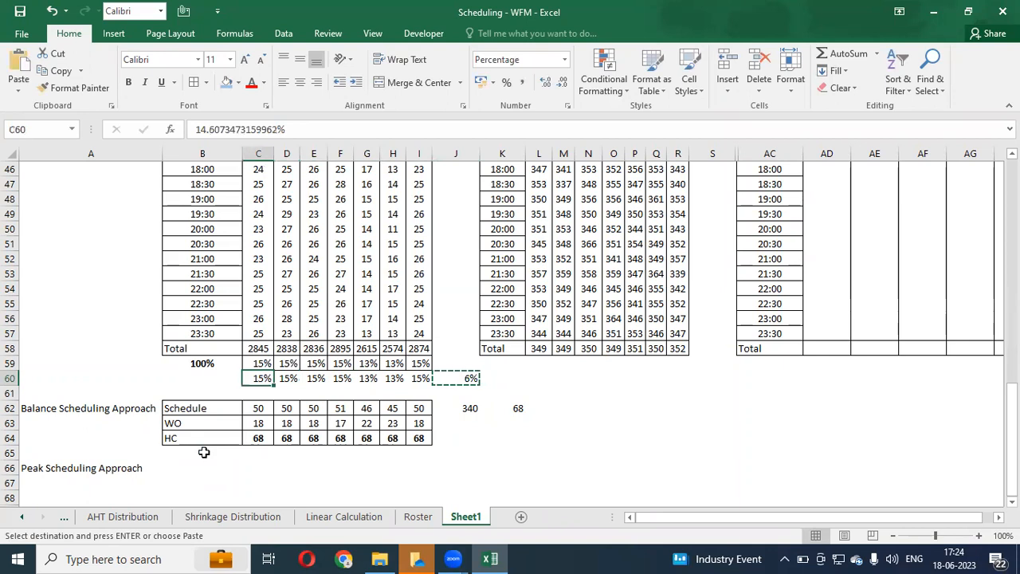
{"action": "key", "text": "ctrl+alt+v"}
{"action": "key", "text": "d"}
{"action": "key", "text": "Return"}
{"action": "key", "text": "Right"}
{"action": "key", "text": "Left"}
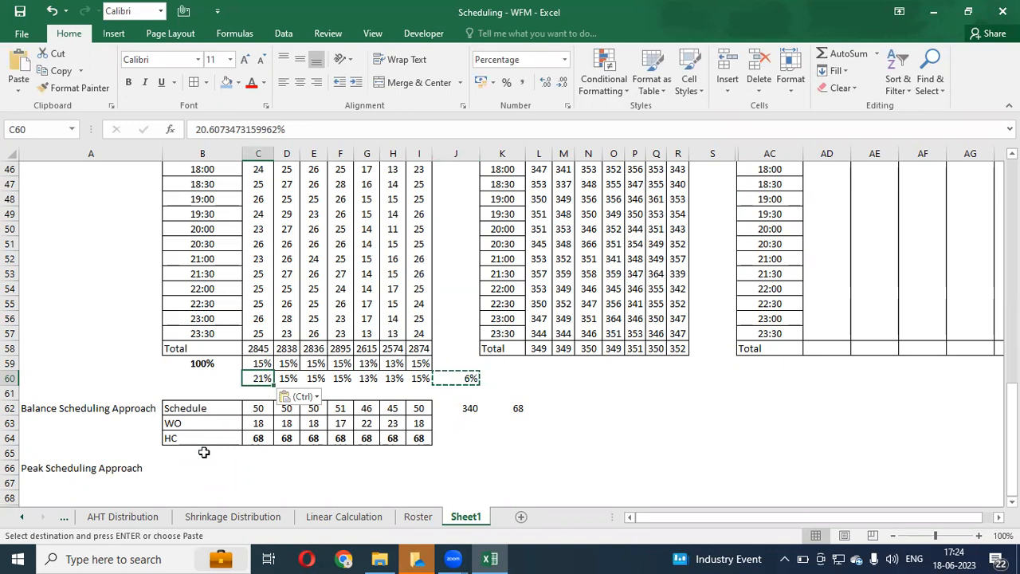
Step: Enter 3% in K60, next to the 6% adjustment
{"action": "key", "text": "Right"}
{"action": "key", "text": "Right"}
{"action": "key", "text": "Right"}
{"action": "key", "text": "Right"}
{"action": "key", "text": "Right"}
{"action": "key", "text": "Right"}
{"action": "key", "text": "Right"}
{"action": "key", "text": "Right"}
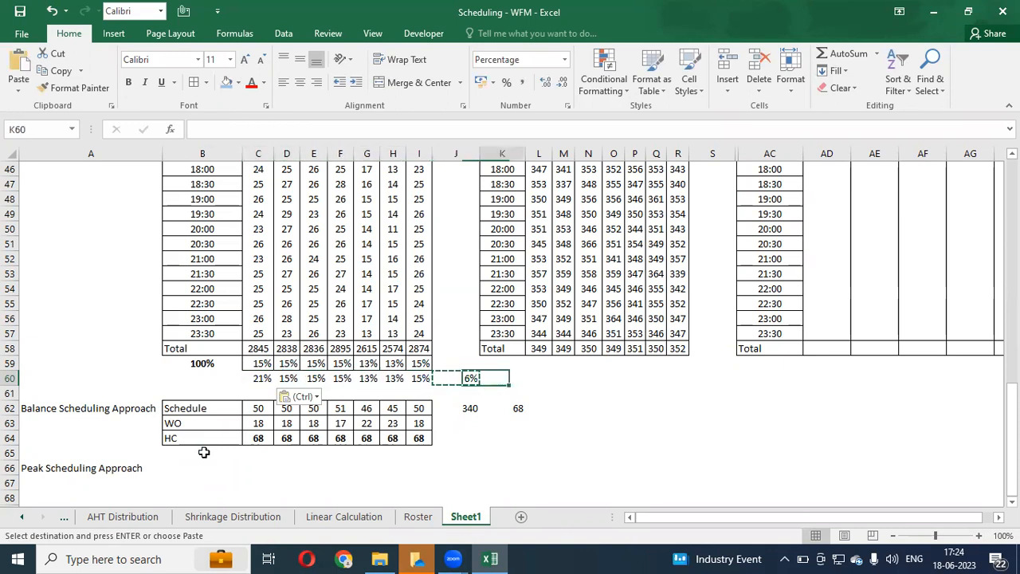
{"action": "type", "text": "3"}
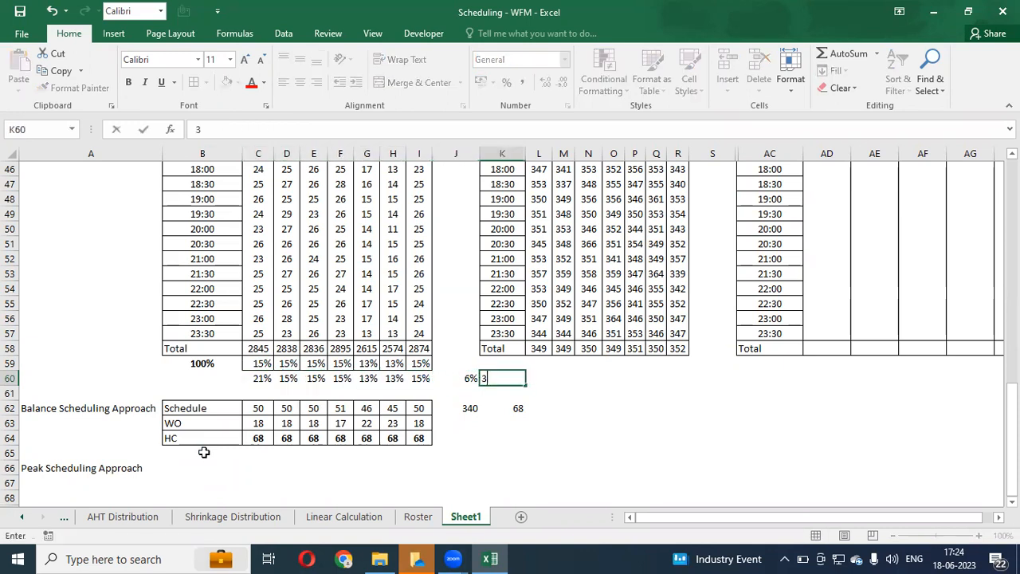
{"action": "type", "text": "%"}
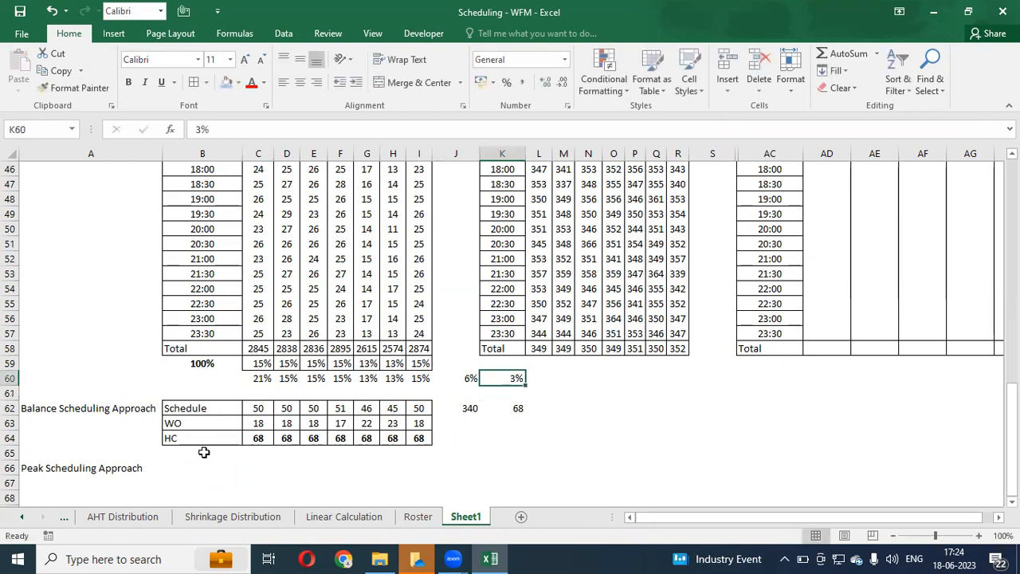
{"action": "key", "text": "ctrl+Return"}
Step: Subtract the 3% in K60 from the percentage in I60 with the Paste Special Subtract operation
{"action": "key", "text": "ctrl+c"}
{"action": "key", "text": "Left"}
{"action": "key", "text": "Left"}
{"action": "key", "text": "Left"}
{"action": "key", "text": "Left"}
{"action": "key", "text": "Left"}
{"action": "key", "text": "Left"}
{"action": "key", "text": "Left"}
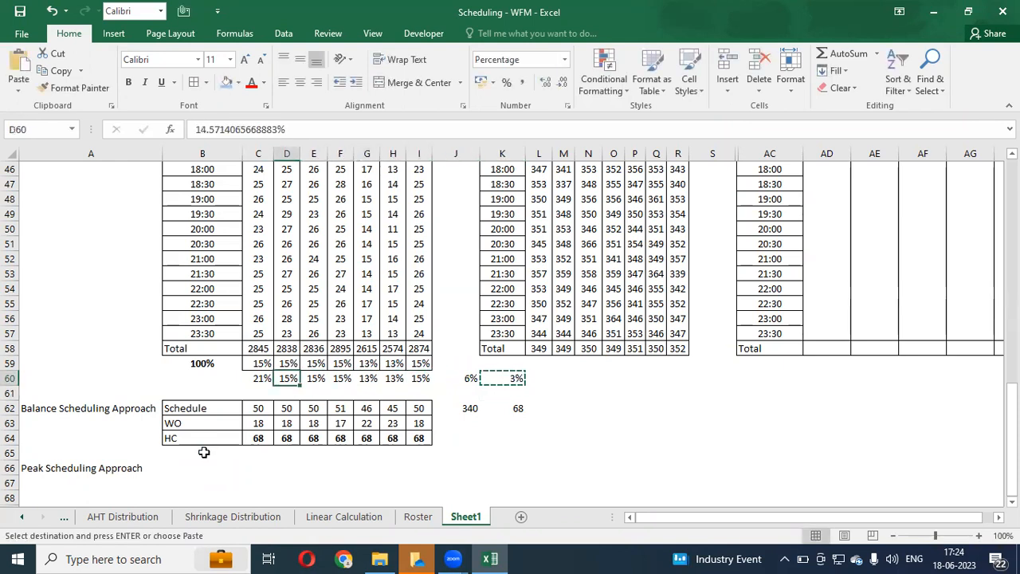
{"action": "key", "text": "Right"}
{"action": "key", "text": "Right"}
{"action": "key", "text": "Right"}
{"action": "key", "text": "Right"}
{"action": "key", "text": "Right"}
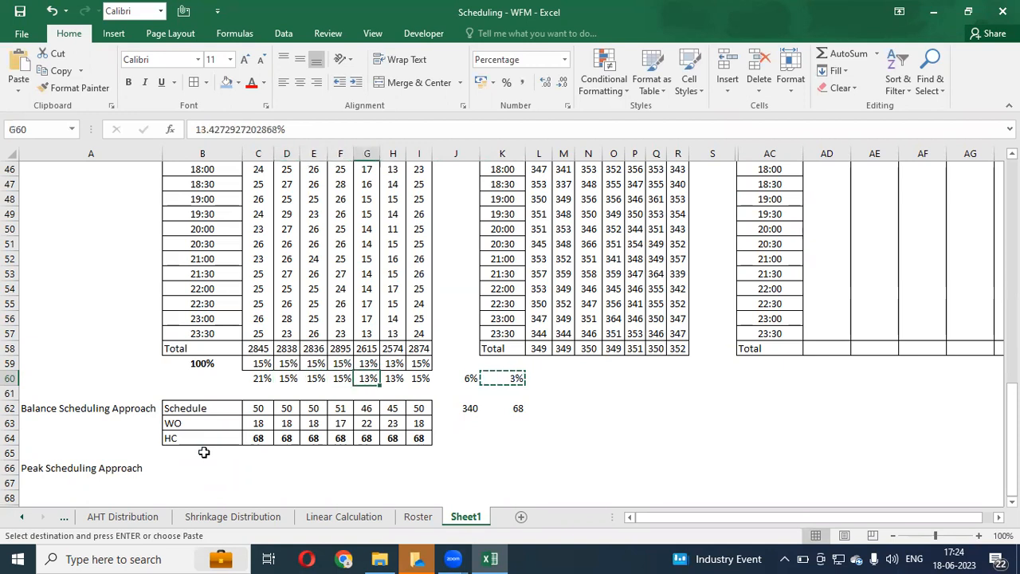
{"action": "key", "text": "alt+e"}
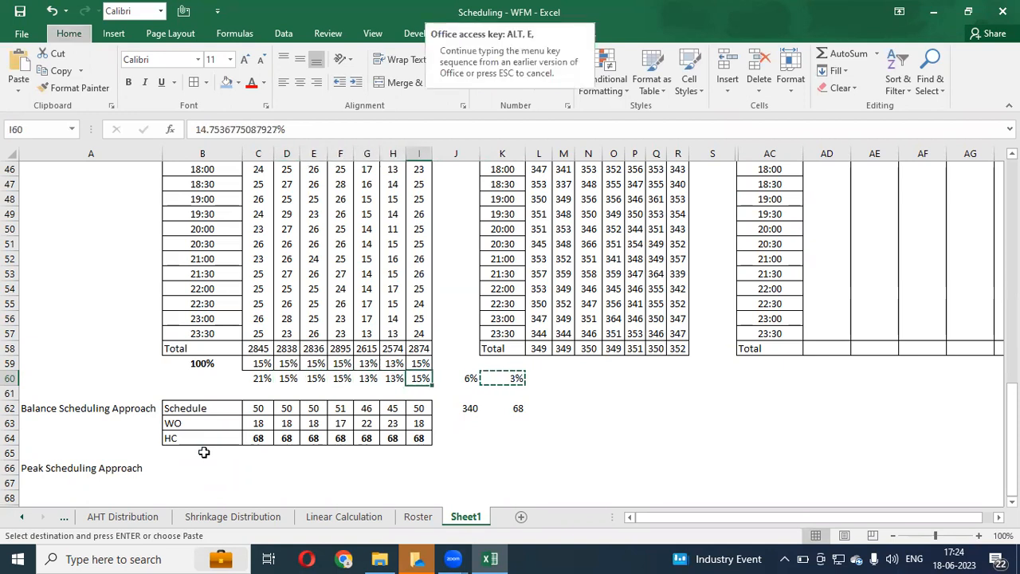
{"action": "key", "text": "s"}
{"action": "key", "text": "v"}
{"action": "key", "text": "d"}
{"action": "key", "text": "s"}
{"action": "key", "text": "Return"}
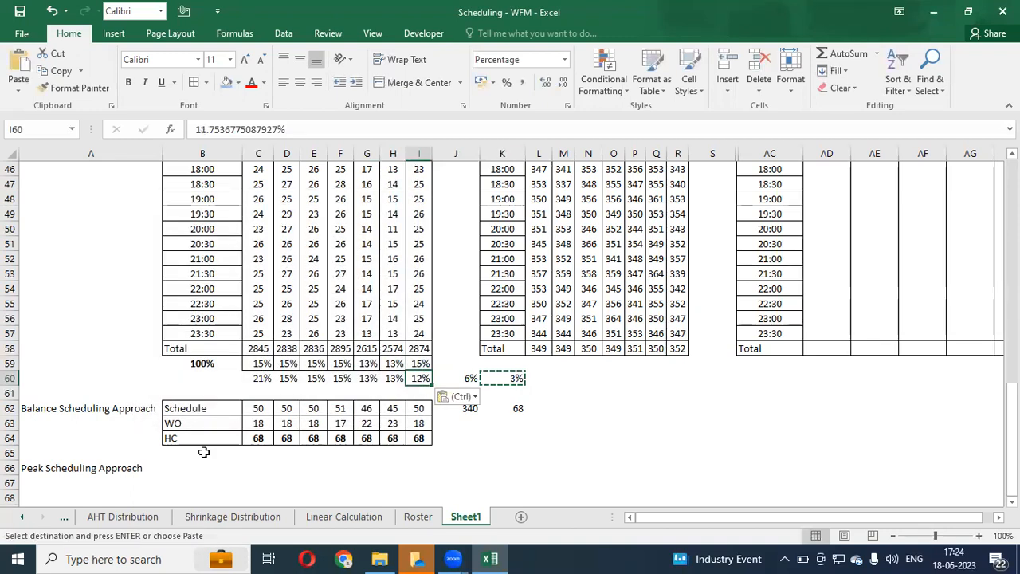
{"action": "key", "text": "Left"}
{"action": "key", "text": "Left"}
{"action": "key", "text": "Left"}
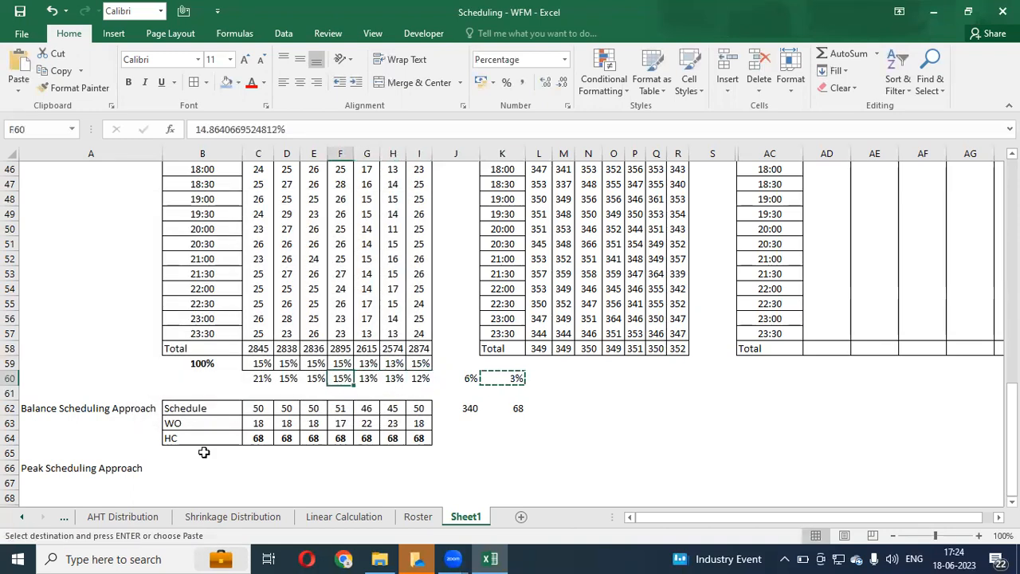
{"action": "key", "text": "alt+e"}
{"action": "key", "text": "s"}
{"action": "key", "text": "Escape"}
{"action": "key", "text": "Right"}
{"action": "key", "text": "Right"}
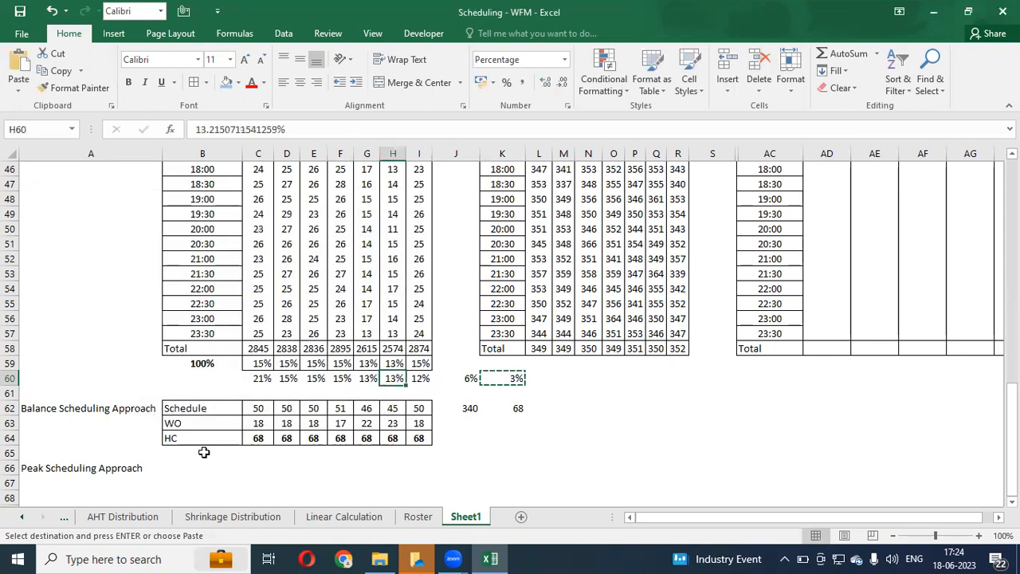
{"action": "key", "text": "Right"}
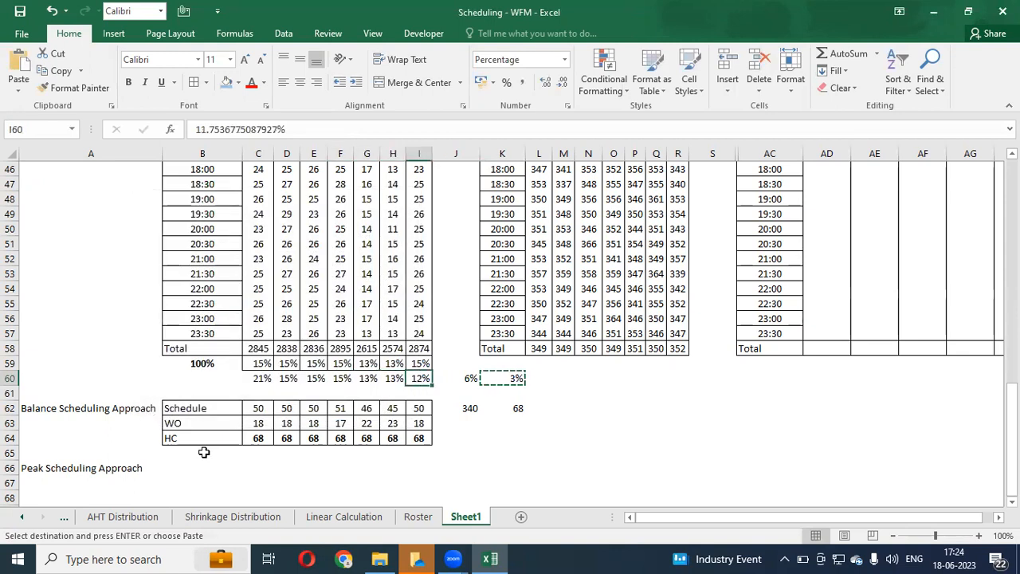
Step: Subtract the copied 3% from I60 a second time, pasting as values with the Subtract operation
{"action": "key", "text": "alt+e"}
{"action": "key", "text": "s"}
{"action": "key", "text": "v"}
{"action": "key", "text": "d"}
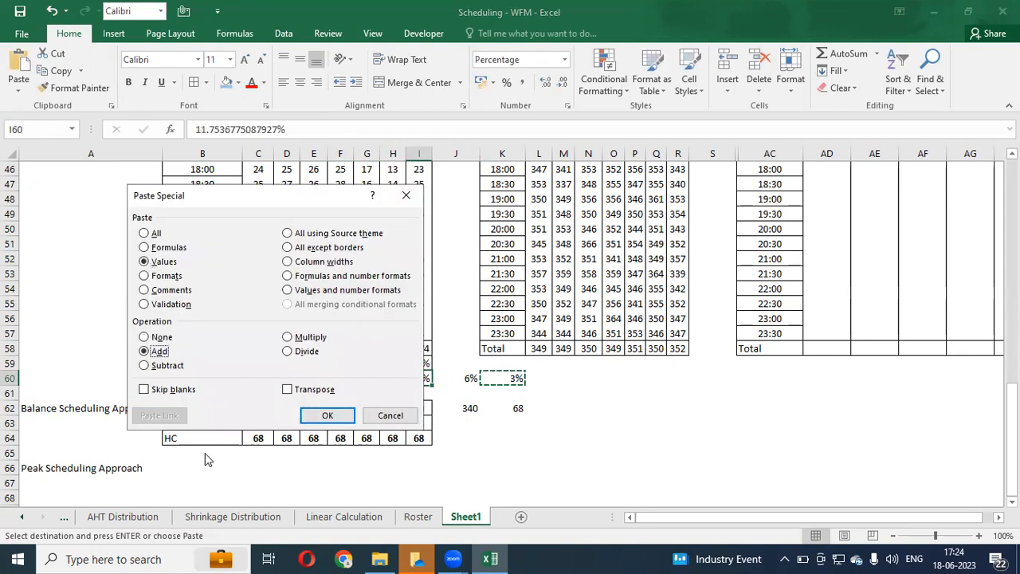
{"action": "key", "text": "s"}
{"action": "key", "text": "Return"}
{"action": "key", "text": "Escape"}
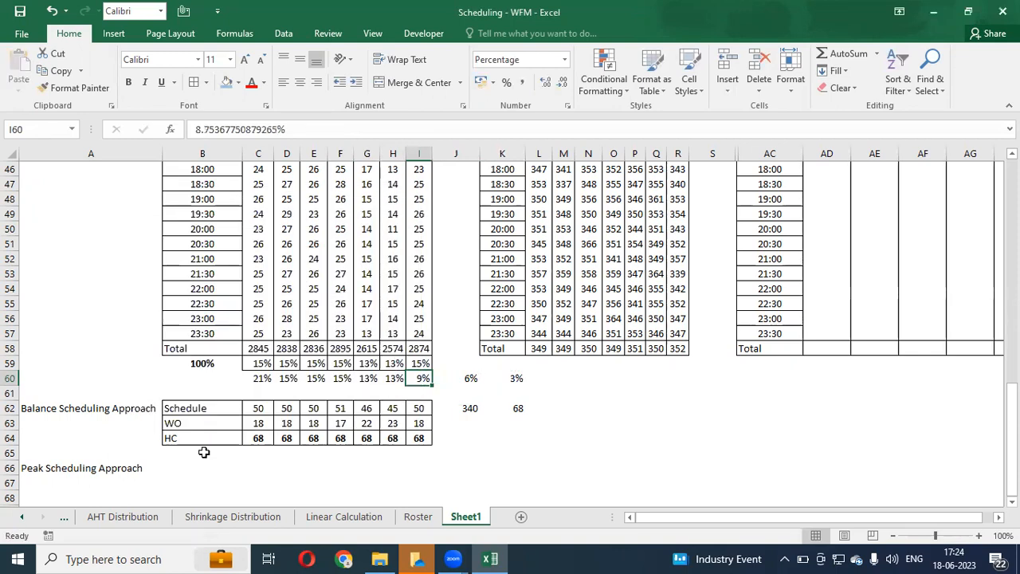
Step: Clear the helper percentages in J60:K60
{"action": "key", "text": "Right"}
{"action": "key", "text": "Right"}
{"action": "key", "text": "Left"}
{"action": "key", "text": "shift+Right"}
{"action": "key", "text": "Delete"}
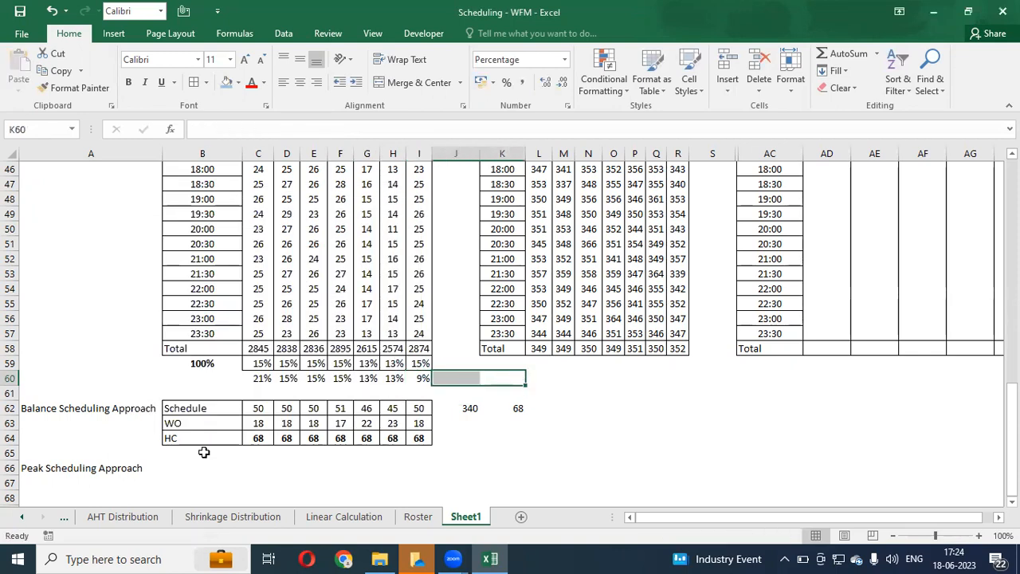
Step: Copy the percentage total formula from B59 into B60 to sum C60:I60
{"action": "key", "text": "shift+Left"}
{"action": "key", "text": "Left"}
{"action": "key", "text": "Left"}
{"action": "key", "text": "Left"}
{"action": "key", "text": "Left"}
{"action": "key", "text": "Left"}
{"action": "key", "text": "Left"}
{"action": "key", "text": "Left"}
{"action": "key", "text": "Left"}
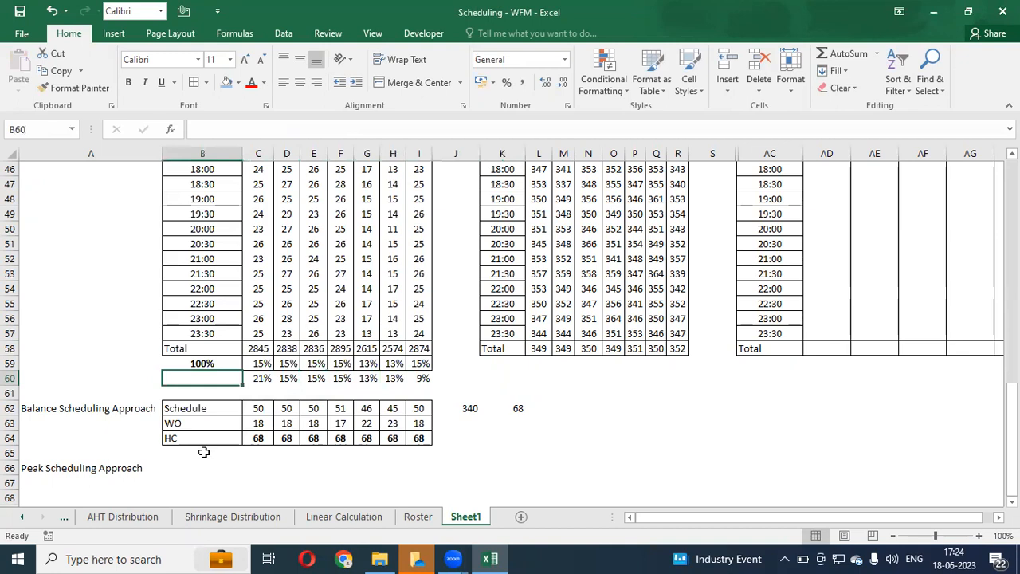
{"action": "key", "text": "Up"}
{"action": "key", "text": "ctrl+c"}
{"action": "key", "text": "Down"}
{"action": "key", "text": "Return"}
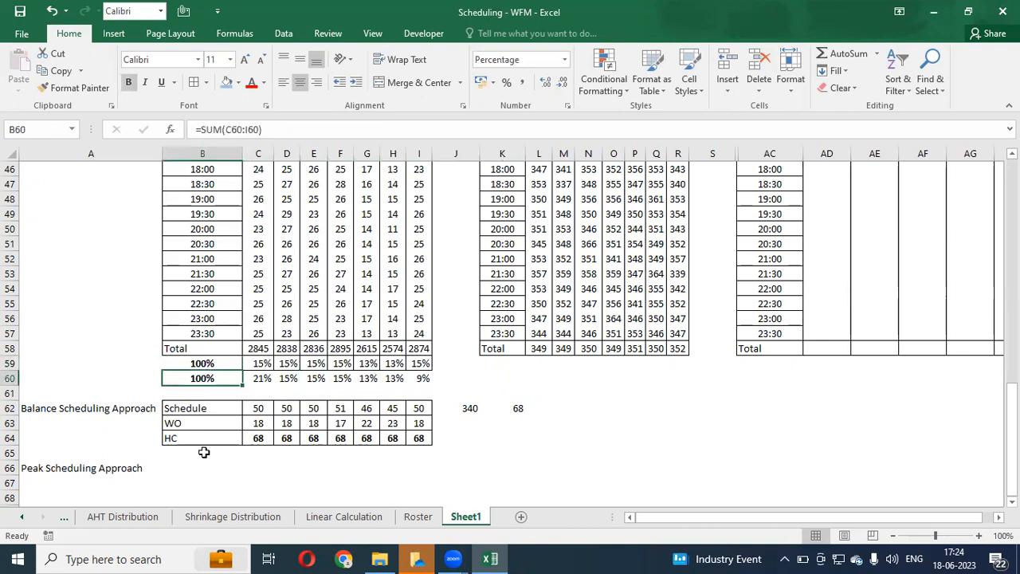
Step: Apply cell borders to the adjusted percentages in C60:I60
{"action": "key", "text": "Right"}
{"action": "key", "text": "ctrl+shift+Right"}
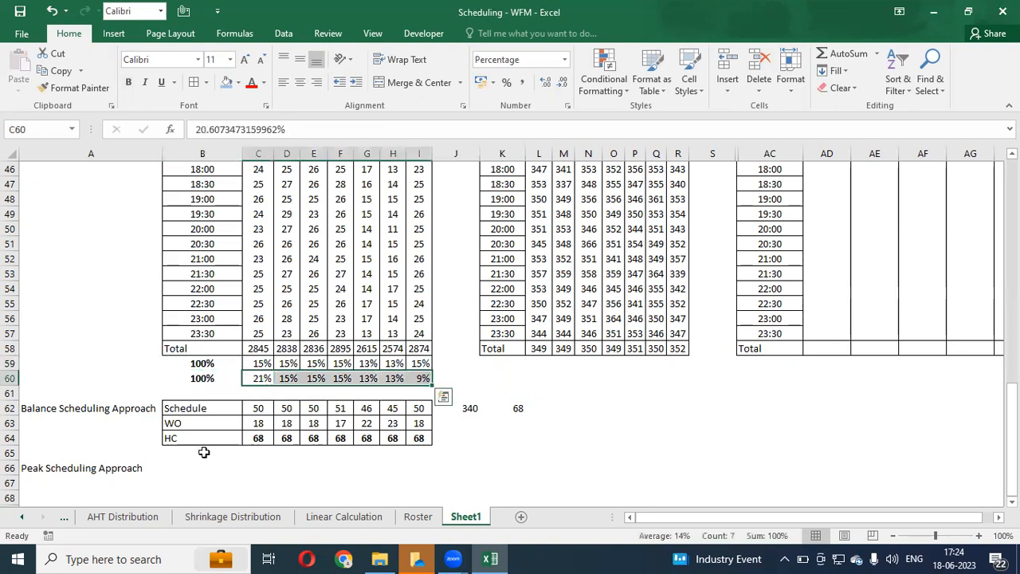
{"action": "key", "text": "Left"}
Step: Label the two percentage rows as Balance in A59 and Peak in A60
{"action": "key", "text": "Left"}
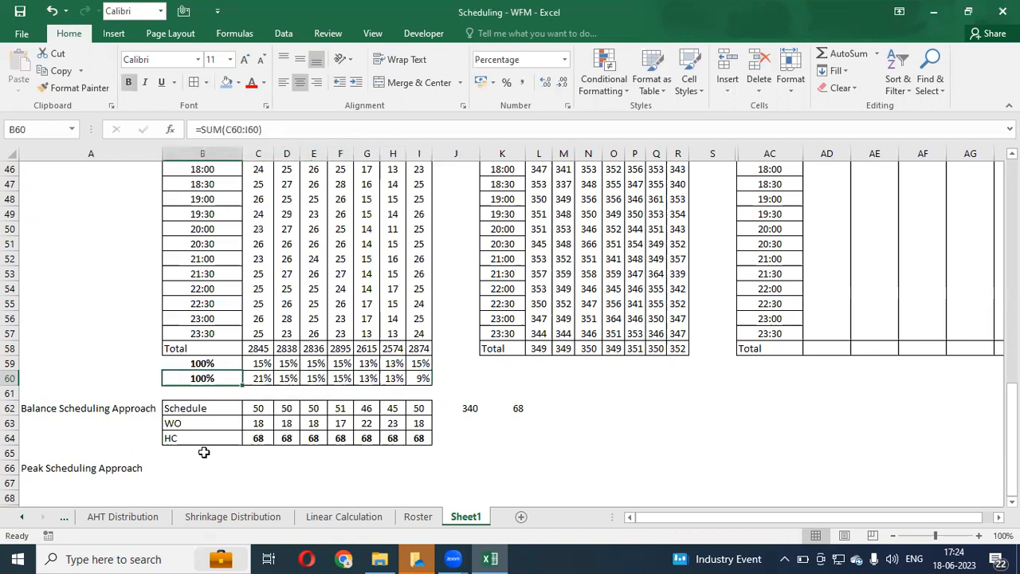
{"action": "key", "text": "Up"}
{"action": "type", "text": "Balance"}
{"action": "key", "text": "Return"}
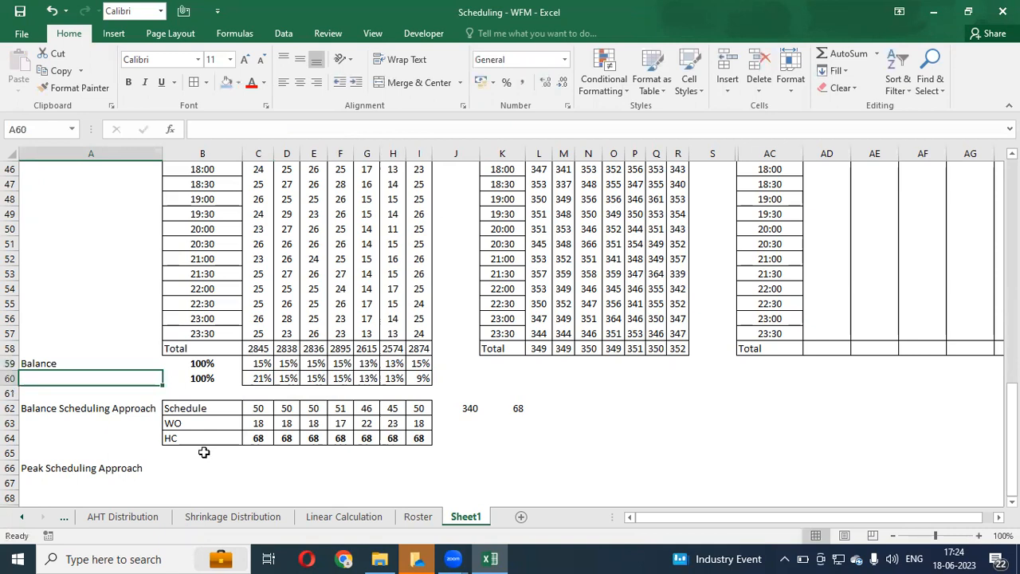
{"action": "type", "text": "Pac"}
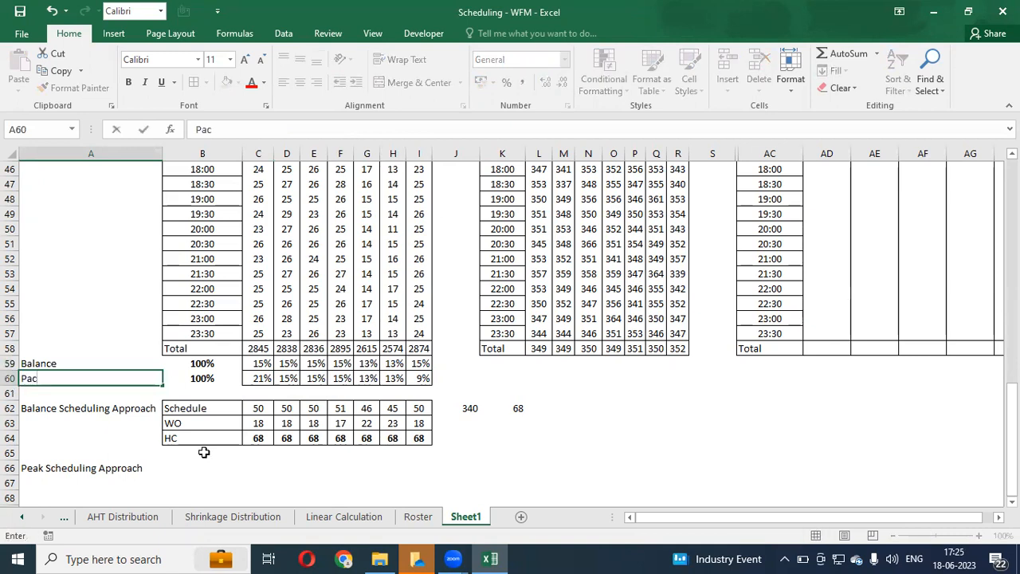
{"action": "key", "text": "BackSpace"}
{"action": "key", "text": "BackSpace"}
{"action": "type", "text": "eak"}
{"action": "key", "text": "Return"}
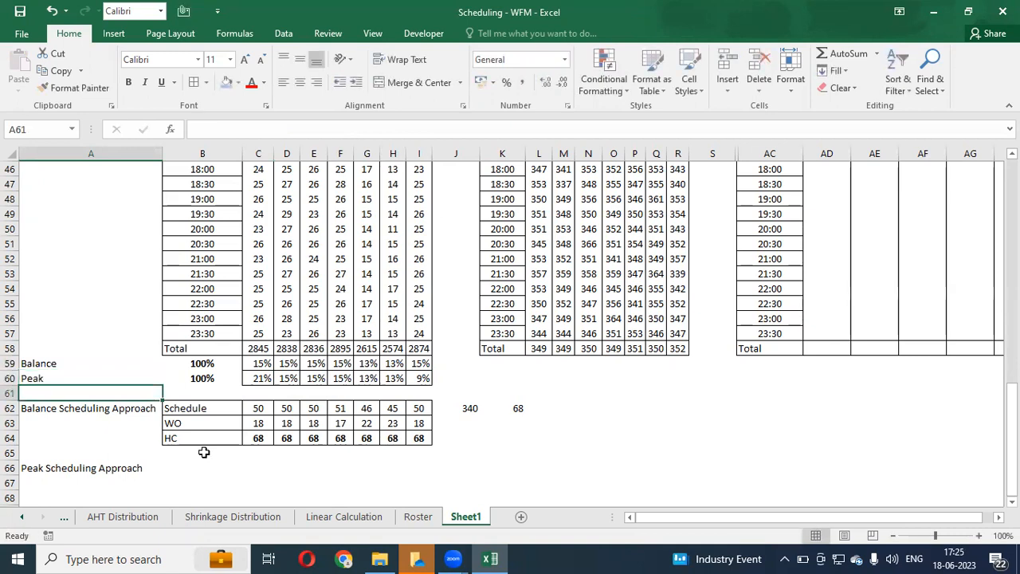
Step: Copy the Balance Scheduling Approach table B62:I64 to B66, beside the Peak Scheduling Approach label
{"action": "key", "text": "Right"}
{"action": "key", "text": "Right"}
{"action": "key", "text": "Down"}
{"action": "key", "text": "Down"}
{"action": "key", "text": "Down"}
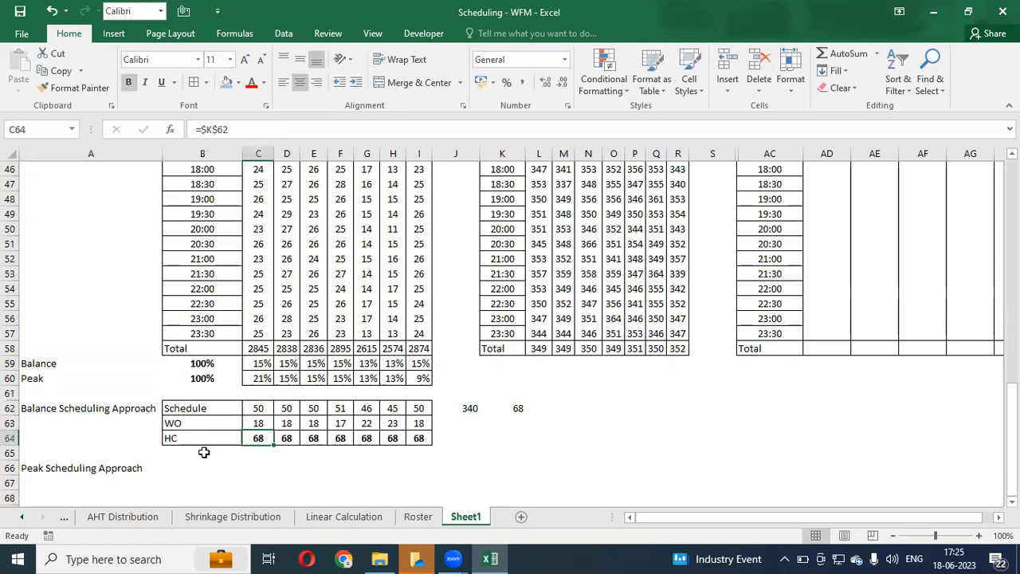
{"action": "key", "text": "Left"}
{"action": "key", "text": "Up"}
{"action": "key", "text": "Up"}
{"action": "key", "text": "shift+Down"}
{"action": "key", "text": "shift+Down"}
{"action": "key", "text": "shift+Right"}
{"action": "key", "text": "shift+Right"}
{"action": "key", "text": "shift+Right"}
{"action": "key", "text": "shift+Right"}
{"action": "key", "text": "shift+Right"}
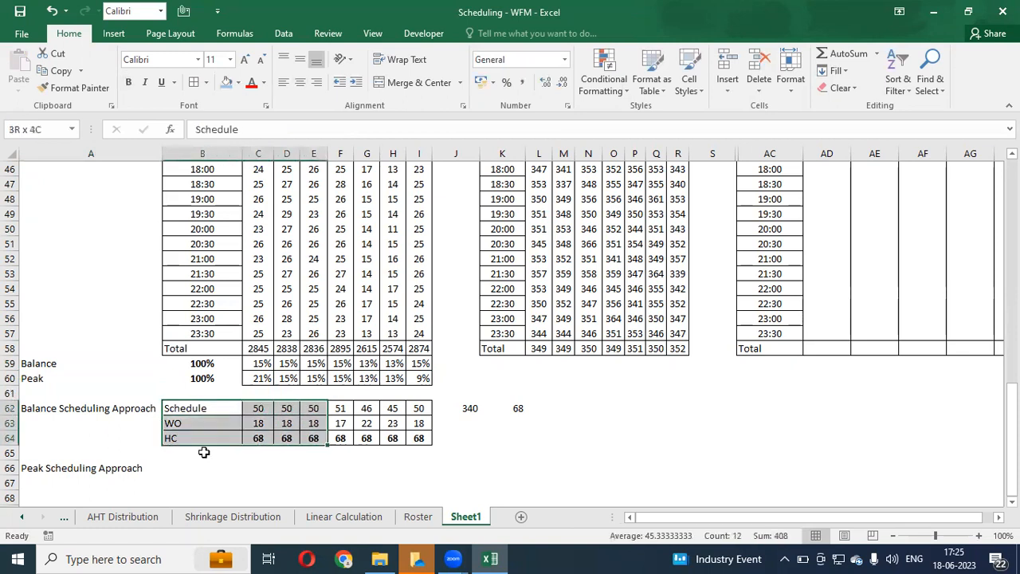
{"action": "key", "text": "shift+Right"}
{"action": "key", "text": "shift+Right"}
{"action": "key", "text": "ctrl+c"}
{"action": "key", "text": "Down"}
{"action": "key", "text": "Down"}
{"action": "key", "text": "Down"}
{"action": "key", "text": "Down"}
{"action": "key", "text": "Down"}
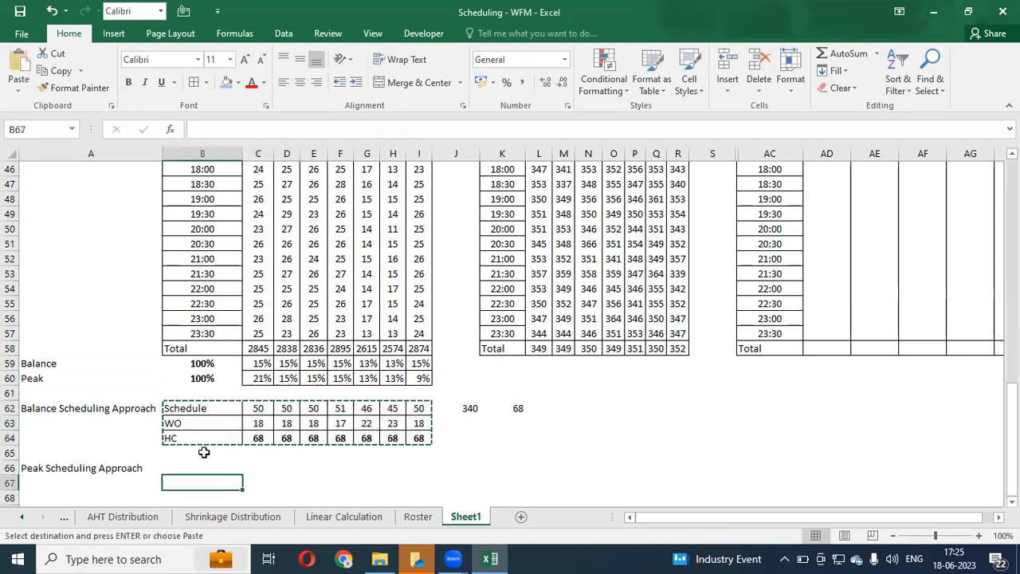
{"action": "key", "text": "Up"}
{"action": "key", "text": "ctrl+v"}
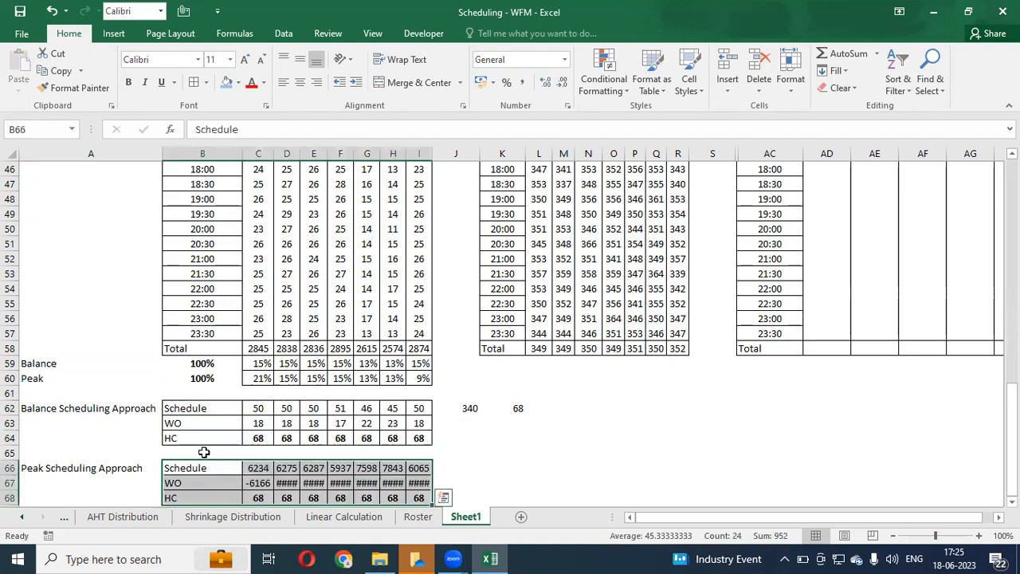
Step: Clear the copied figures in C66:I68, keeping the Schedule, WO and HC labels and borders
{"action": "key", "text": "Right"}
{"action": "key", "text": "Right"}
{"action": "key", "text": "Left"}
{"action": "key", "text": "ctrl+shift+Right"}
{"action": "key", "text": "ctrl+shift+Down"}
{"action": "key", "text": "Delete"}
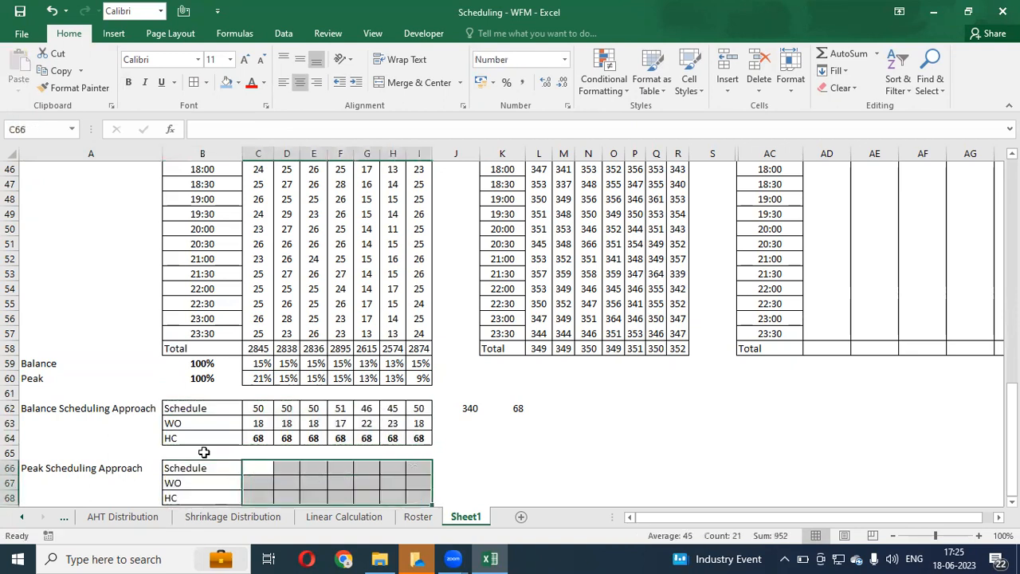
Step: Total the balance table's WO row in J63 with a SUM formula
{"action": "key", "text": "Right"}
{"action": "key", "text": "Right"}
{"action": "key", "text": "Up"}
{"action": "key", "text": "Up"}
{"action": "key", "text": "Up"}
{"action": "key", "text": "Up"}
{"action": "key", "text": "Up"}
{"action": "key", "text": "Down"}
{"action": "key", "text": "Right"}
{"action": "key", "text": "Right"}
{"action": "key", "text": "Right"}
{"action": "key", "text": "Right"}
{"action": "key", "text": "Right"}
{"action": "key", "text": "Right"}
{"action": "key", "text": "Down"}
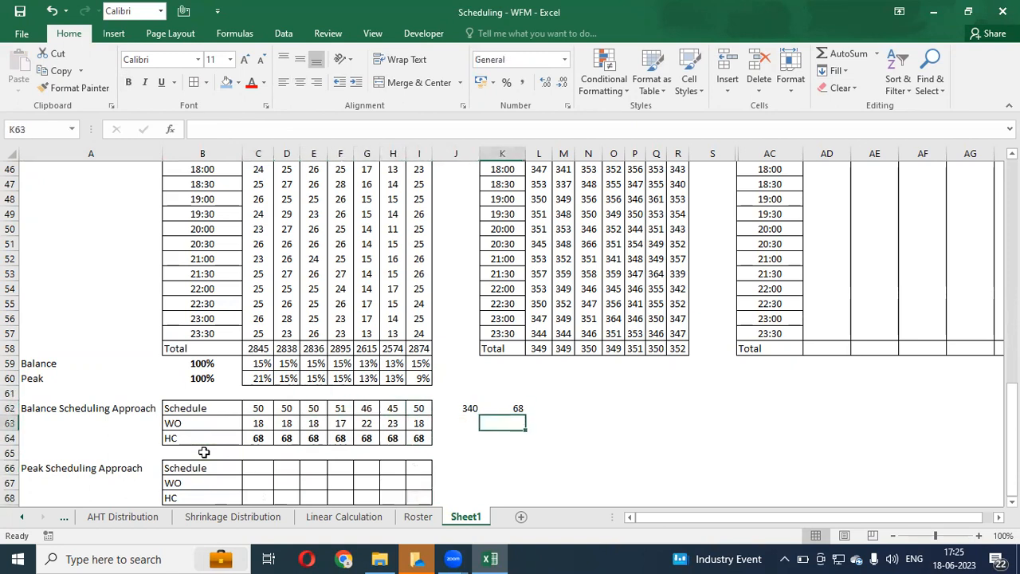
{"action": "key", "text": "Left"}
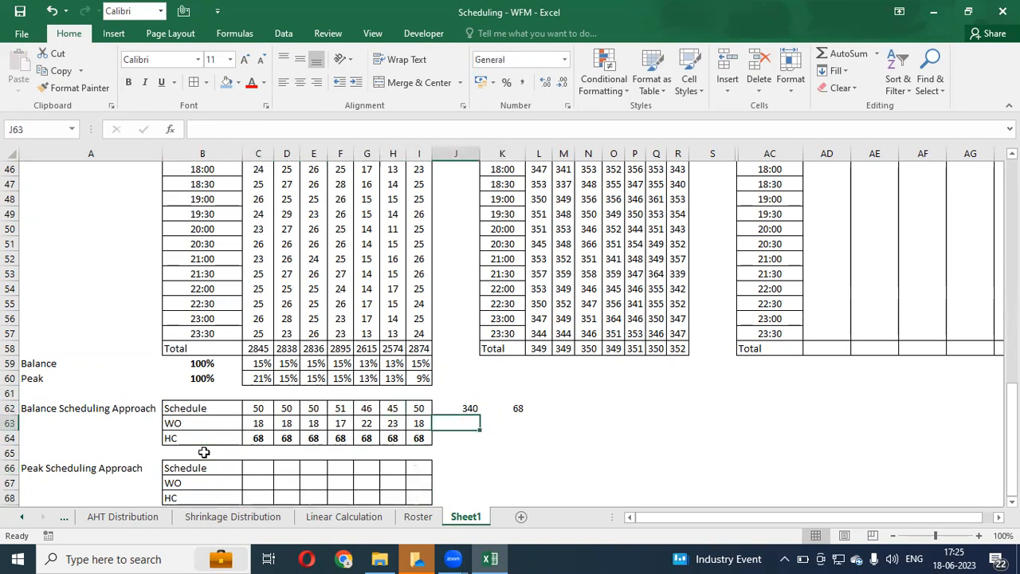
{"action": "type", "text": "=SUM("}
{"action": "key", "text": "Left"}
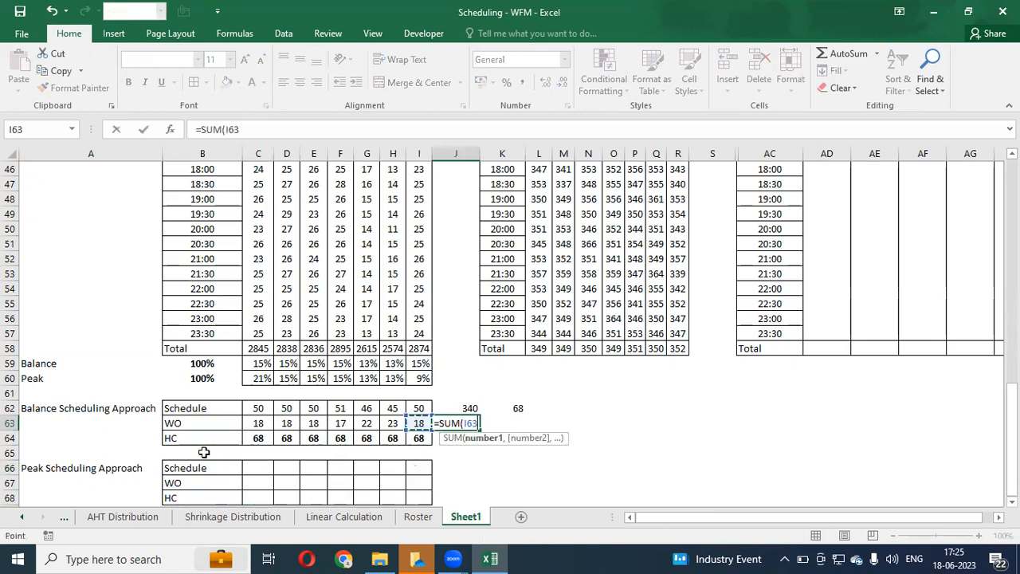
{"action": "key", "text": "ctrl+shift+Left"}
{"action": "type", "text": ")"}
{"action": "key", "text": "Tab"}
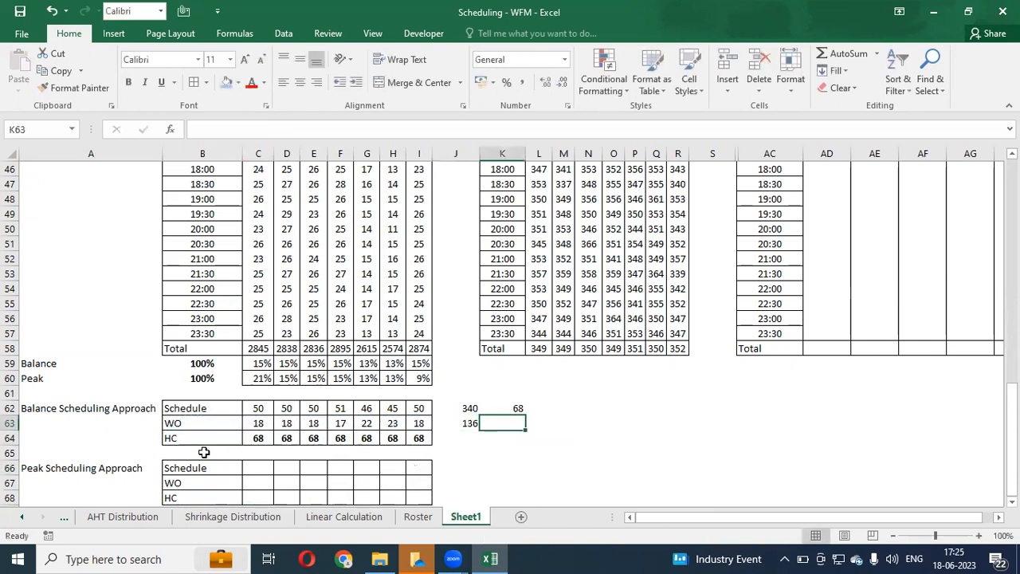
Step: Copy the balance totals J62:K63 to J66 beside the peak table, and clear the pasted WO total in J67
{"action": "key", "text": "Down"}
{"action": "key", "text": "Down"}
{"action": "key", "text": "Left"}
{"action": "key", "text": "shift+Down"}
{"action": "key", "text": "shift+Right"}
{"action": "key", "text": "ctrl+c"}
{"action": "key", "text": "Down"}
{"action": "key", "text": "Down"}
{"action": "key", "text": "Down"}
{"action": "key", "text": "Down"}
{"action": "key", "text": "Right"}
{"action": "key", "text": "Left"}
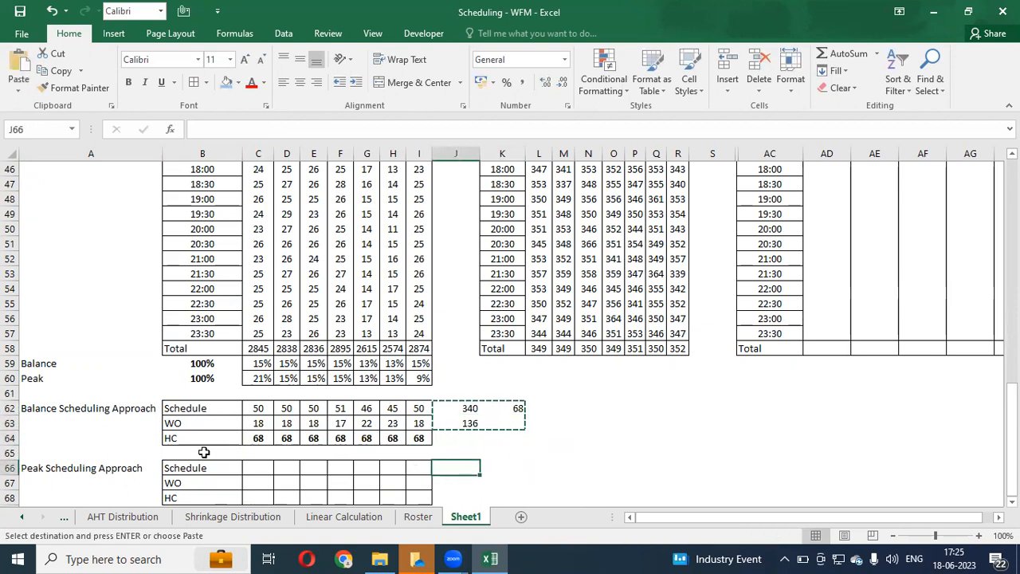
{"action": "key", "text": "Return"}
{"action": "key", "text": "Down"}
{"action": "key", "text": "Delete"}
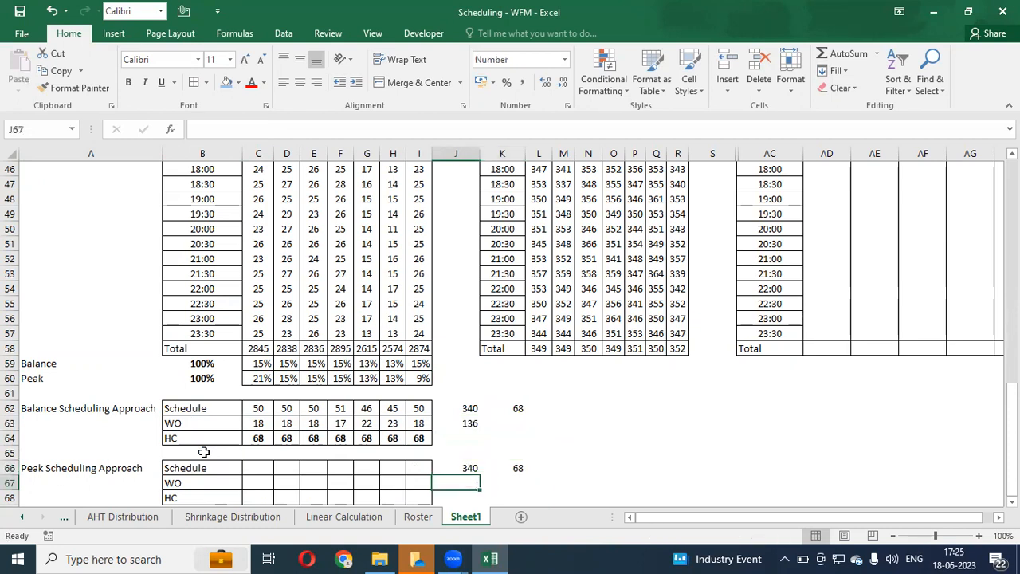
Step: Copy the balance table's Schedule, WO and HC formulas from C62:I64 into the peak table at C66
{"action": "key", "text": "Left"}
{"action": "key", "text": "Left"}
{"action": "key", "text": "Up"}
{"action": "key", "text": "Up"}
{"action": "key", "text": "Up"}
{"action": "key", "text": "Up"}
{"action": "key", "text": "Up"}
{"action": "key", "text": "Home"}
{"action": "key", "text": "Right"}
{"action": "key", "text": "Right"}
{"action": "key", "text": "shift+Right"}
{"action": "key", "text": "shift+Right"}
{"action": "key", "text": "shift+Right"}
{"action": "key", "text": "shift+Right"}
{"action": "key", "text": "shift+Right"}
{"action": "key", "text": "shift+Right"}
{"action": "key", "text": "shift+Right"}
{"action": "key", "text": "shift+Down"}
{"action": "key", "text": "shift+Down"}
{"action": "key", "text": "shift+Left"}
{"action": "key", "text": "shift+Left"}
{"action": "key", "text": "shift+Right"}
{"action": "key", "text": "ctrl+c"}
{"action": "key", "text": "Down"}
{"action": "key", "text": "Down"}
{"action": "key", "text": "Down"}
{"action": "key", "text": "Down"}
{"action": "key", "text": "Return"}
{"action": "key", "text": "Up"}
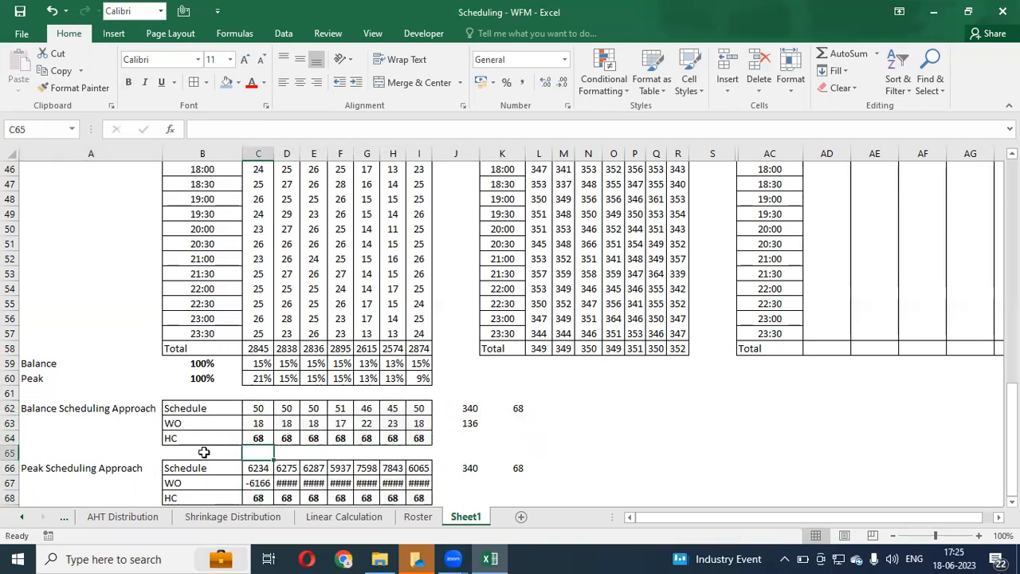
Step: Correct the peak table's first Schedule formula in C66 to =$J$62*C60 so it uses the Peak percentage
{"action": "key", "text": "Down"}
{"action": "key", "text": "F2"}
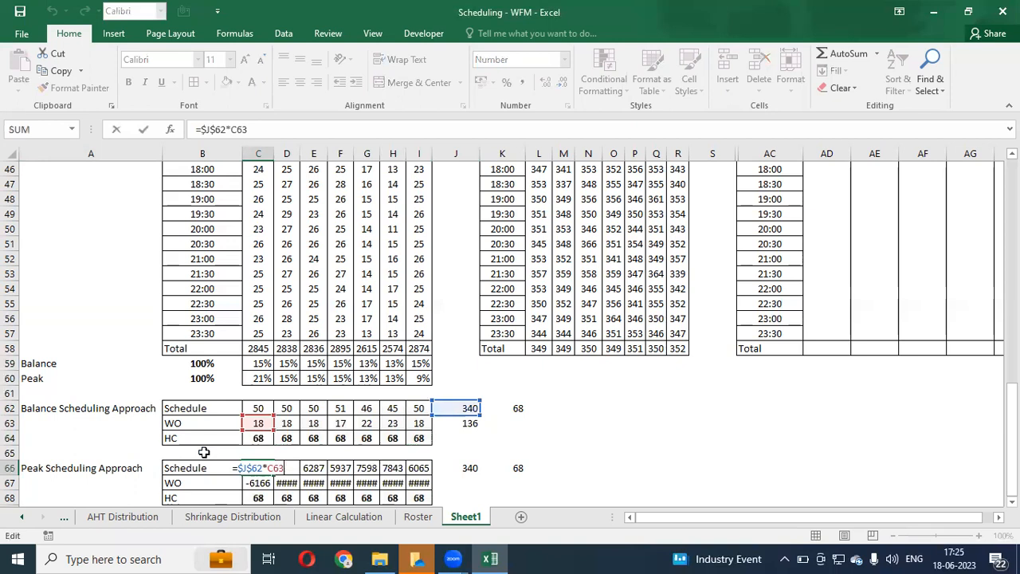
{"action": "left_click", "coordinate": [281, 408]}
{"action": "left_click", "coordinate": [265, 380]}
{"action": "key", "text": "Return"}
Step: Copy the corrected C66 formula across the peak table's Schedule row to I66
{"action": "key", "text": "Up"}
{"action": "key", "text": "ctrl+c"}
{"action": "key", "text": "ctrl+shift+Right"}
{"action": "key", "text": "shift+Left"}
{"action": "key", "text": "shift+Left"}
{"action": "key", "text": "ctrl+c"}
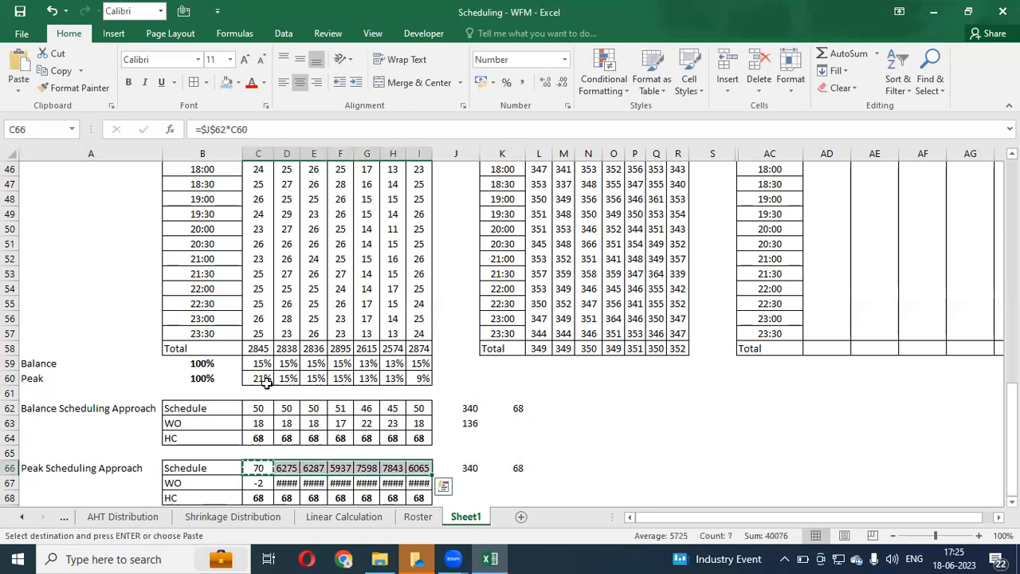
{"action": "key", "text": "ctrl+v"}
{"action": "key", "text": "Escape"}
{"action": "key", "text": "Down"}
{"action": "key", "text": "Down"}
{"action": "key", "text": "Down"}
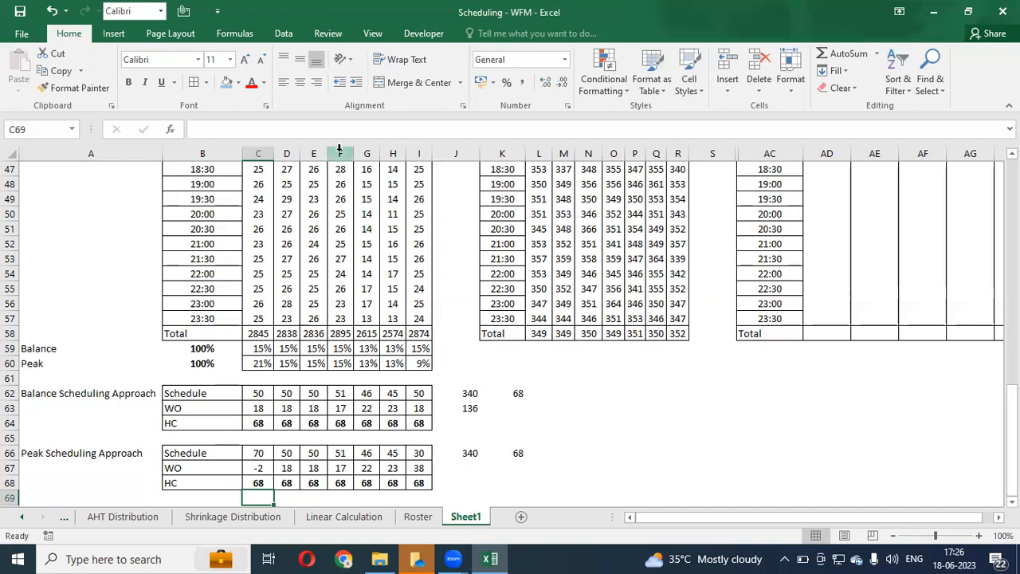
Step: Review the daily Peak percentages across C60:I60, comparing the first day with the remaining days
{"action": "left_click", "coordinate": [402, 93]}
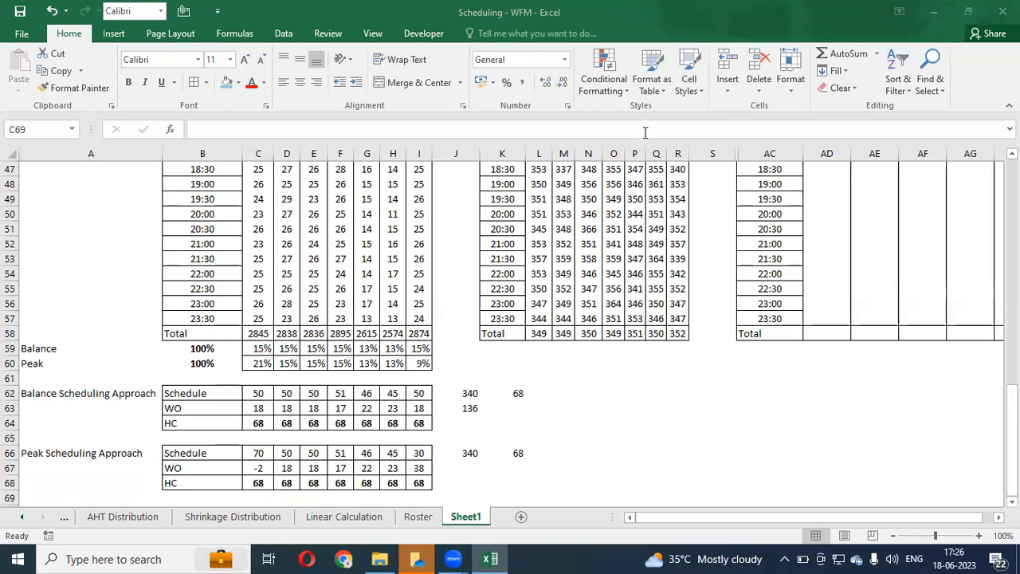
{"action": "left_click", "coordinate": [328, 466]}
{"action": "key", "text": "Up"}
{"action": "key", "text": "Up"}
{"action": "key", "text": "Up"}
{"action": "key", "text": "Up"}
{"action": "key", "text": "Up"}
{"action": "key", "text": "Up"}
{"action": "key", "text": "Up"}
{"action": "key", "text": "Up"}
{"action": "key", "text": "Up"}
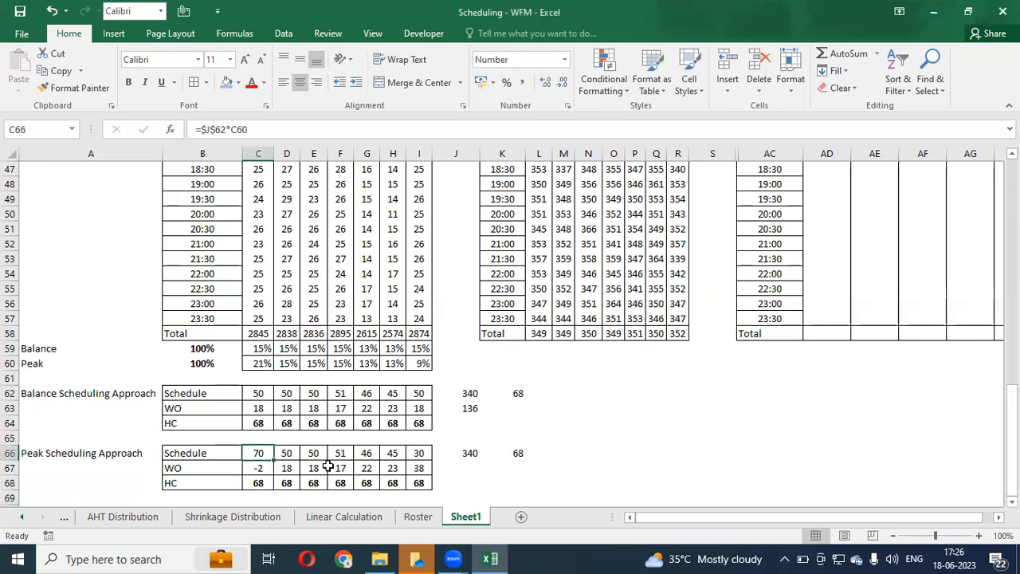
{"action": "key", "text": "ctrl+shift+Right"}
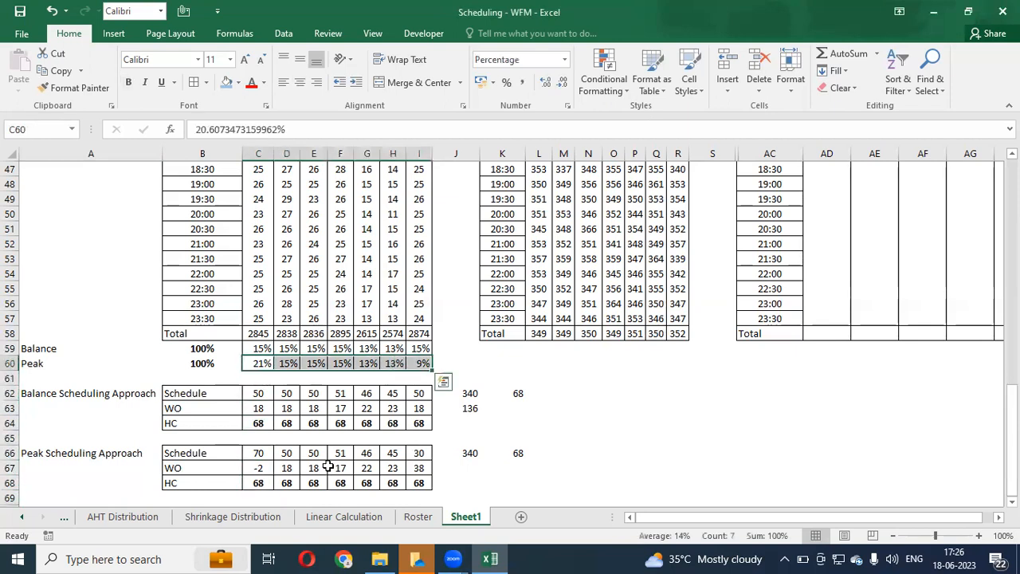
{"action": "key", "text": "ctrl+shift+Left"}
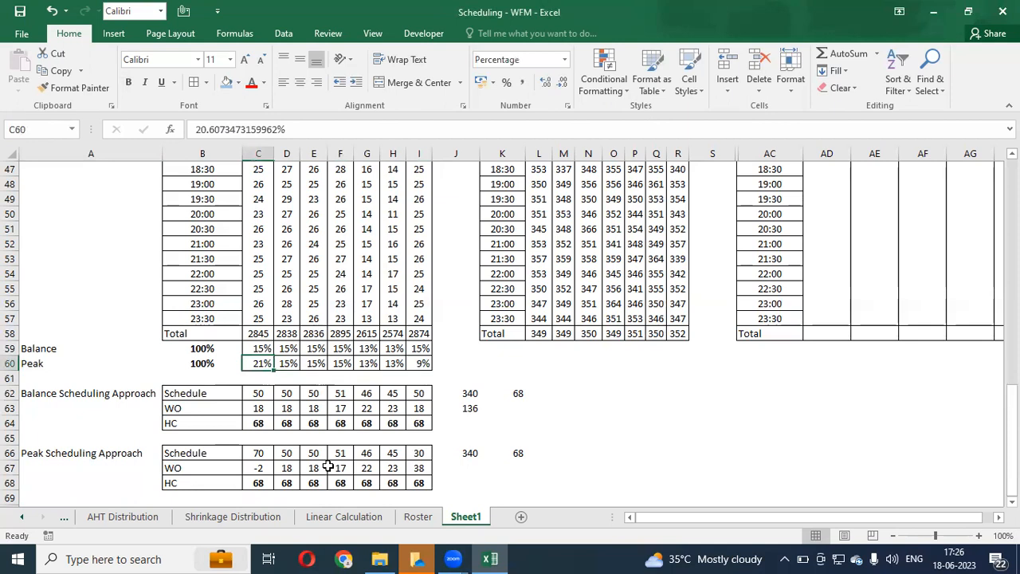
{"action": "key", "text": "Right"}
{"action": "key", "text": "Right"}
{"action": "key", "text": "Right"}
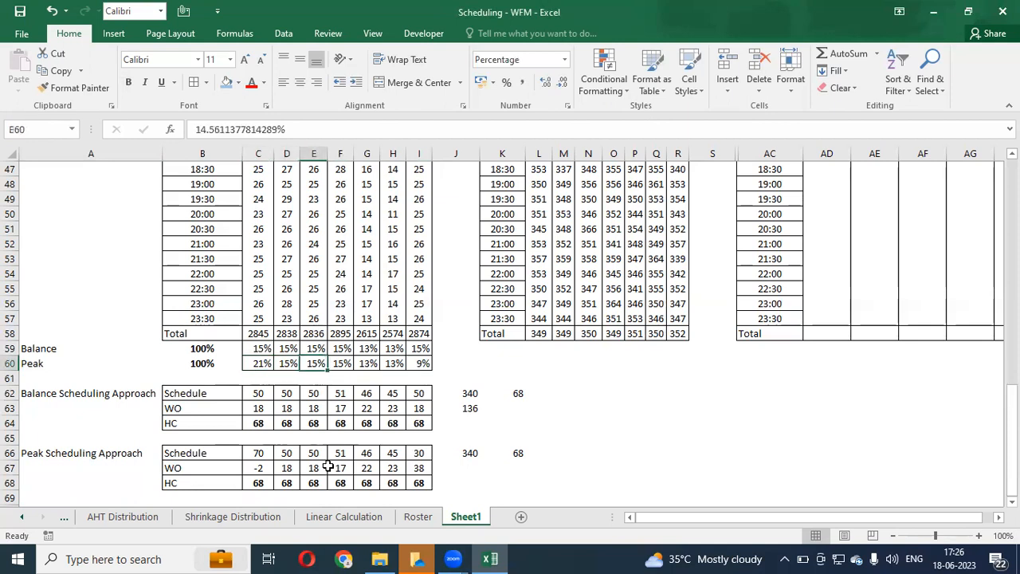
{"action": "key", "text": "Right"}
{"action": "key", "text": "Right"}
{"action": "key", "text": "Right"}
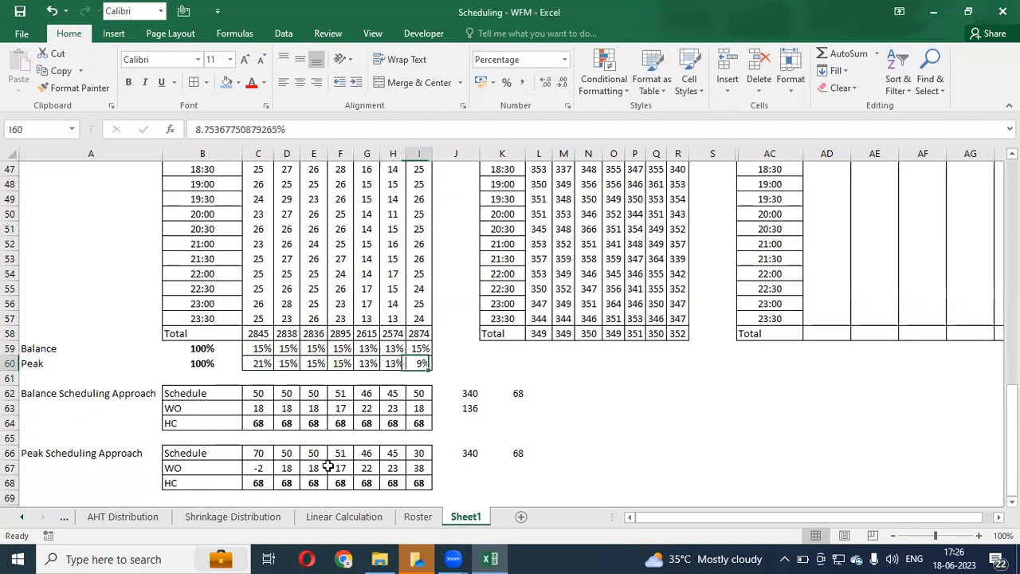
{"action": "key", "text": "shift+Left"}
{"action": "key", "text": "shift+Left"}
{"action": "key", "text": "shift+Left"}
{"action": "key", "text": "shift+Left"}
{"action": "key", "text": "shift+Left"}
{"action": "key", "text": "shift+Left"}
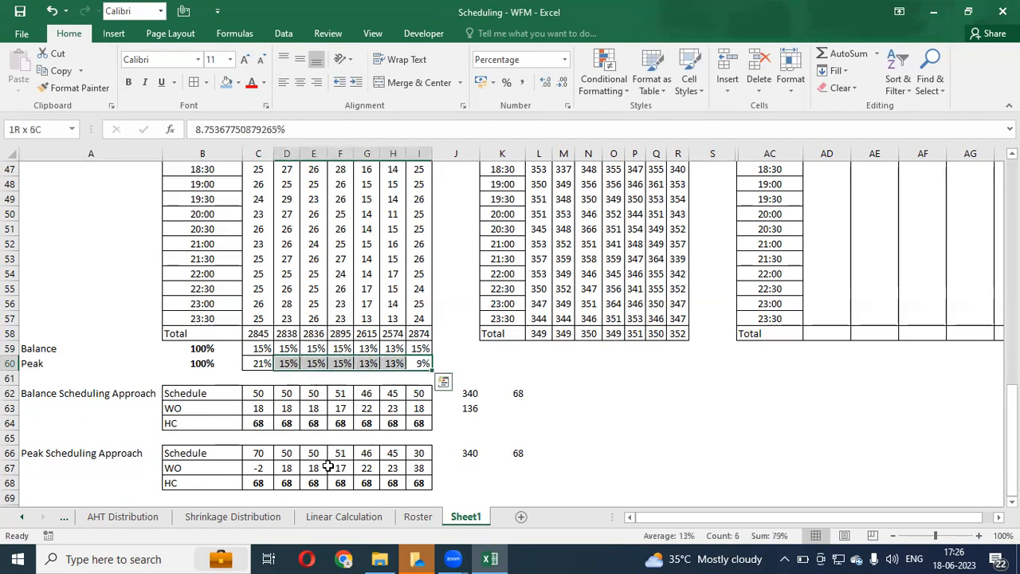
{"action": "key", "text": "Left"}
{"action": "key", "text": "Left"}
{"action": "key", "text": "Left"}
{"action": "key", "text": "Left"}
{"action": "key", "text": "Left"}
{"action": "key", "text": "Left"}
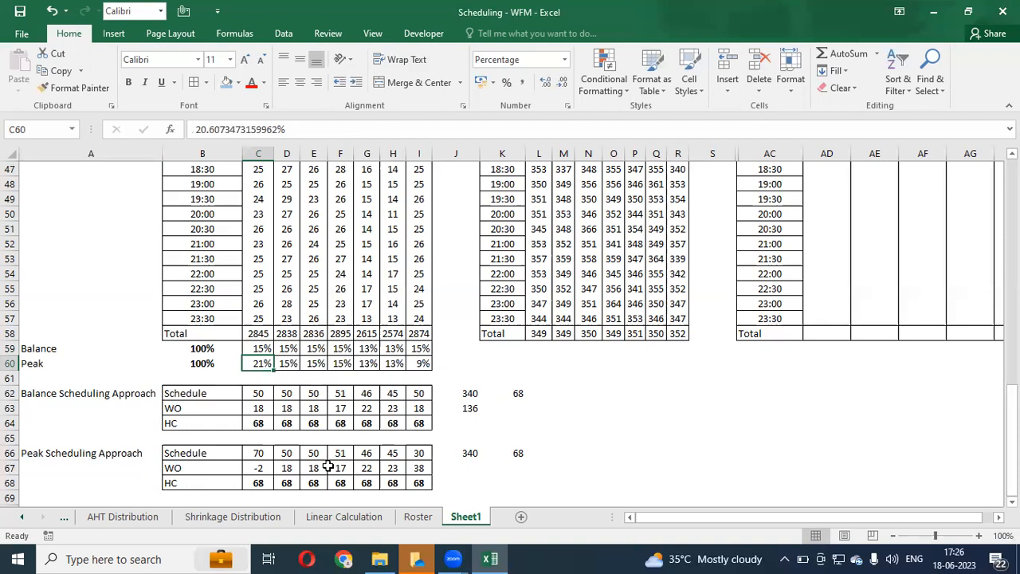
Step: Examine the peak table's Schedule row from C66 across to the headcount total in K66
{"action": "key", "text": "Down"}
{"action": "key", "text": "Down"}
{"action": "key", "text": "Down"}
{"action": "key", "text": "Down"}
{"action": "key", "text": "Down"}
{"action": "key", "text": "Down"}
{"action": "key", "text": "Down"}
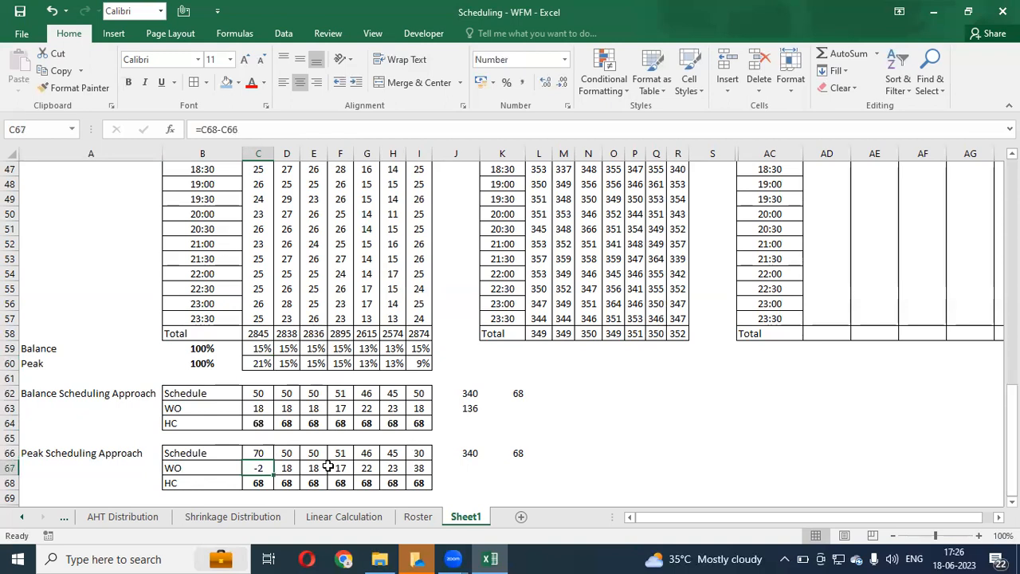
{"action": "key", "text": "Up"}
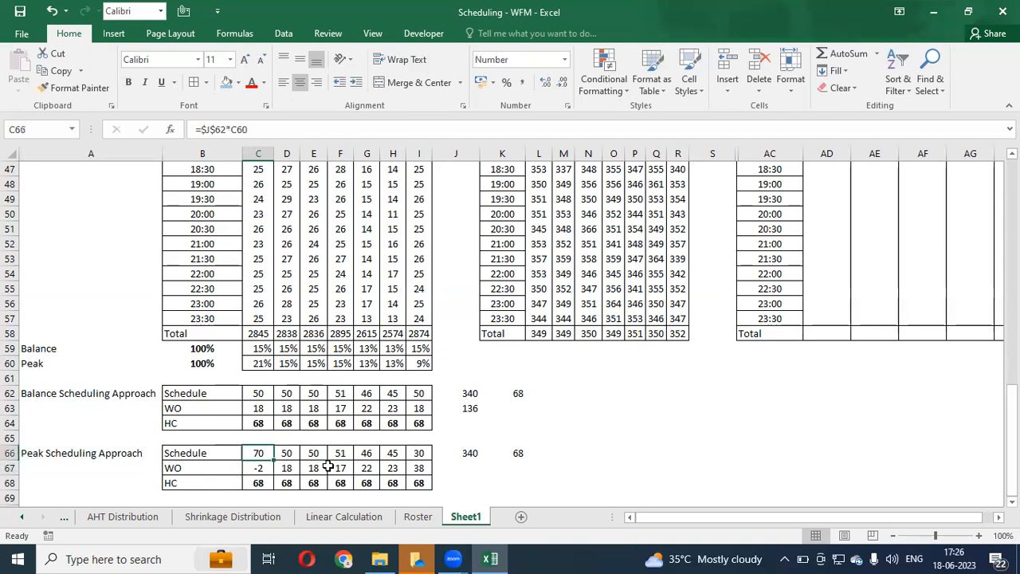
{"action": "key", "text": "Up"}
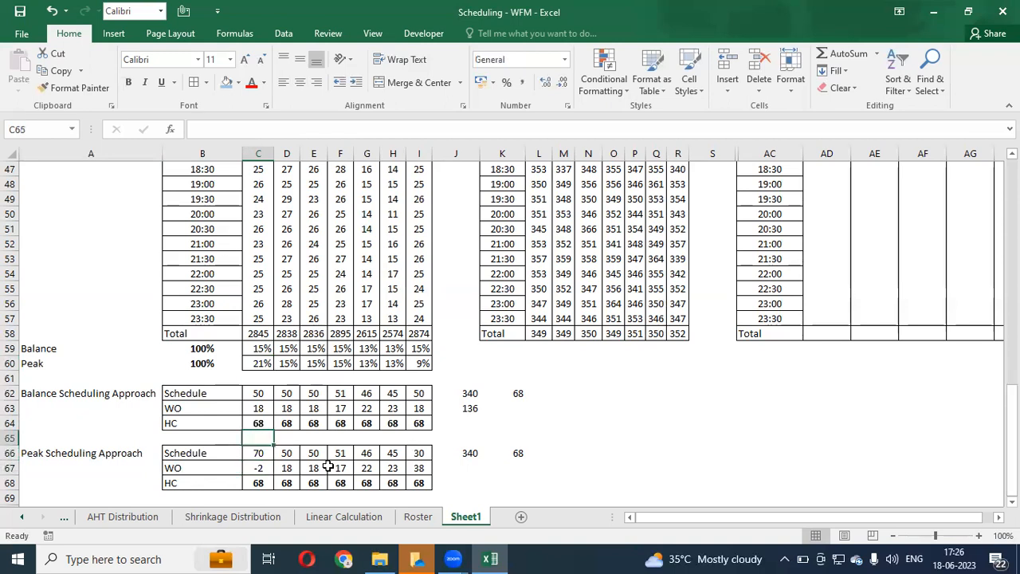
{"action": "key", "text": "Down"}
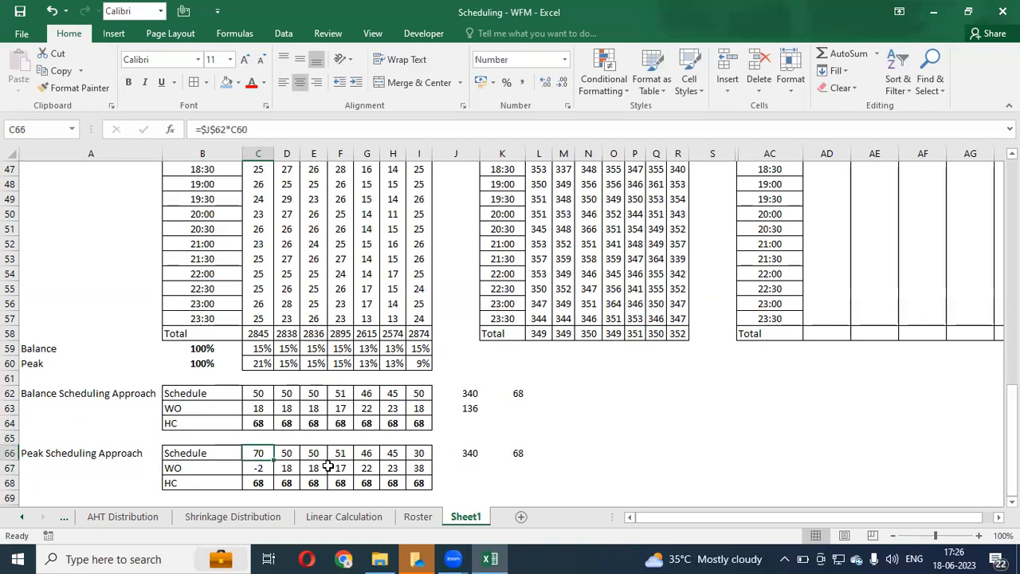
{"action": "key", "text": "Right"}
{"action": "key", "text": "Right"}
{"action": "key", "text": "Right"}
{"action": "key", "text": "Right"}
{"action": "key", "text": "Right"}
{"action": "key", "text": "Right"}
{"action": "key", "text": "Right"}
{"action": "key", "text": "Right"}
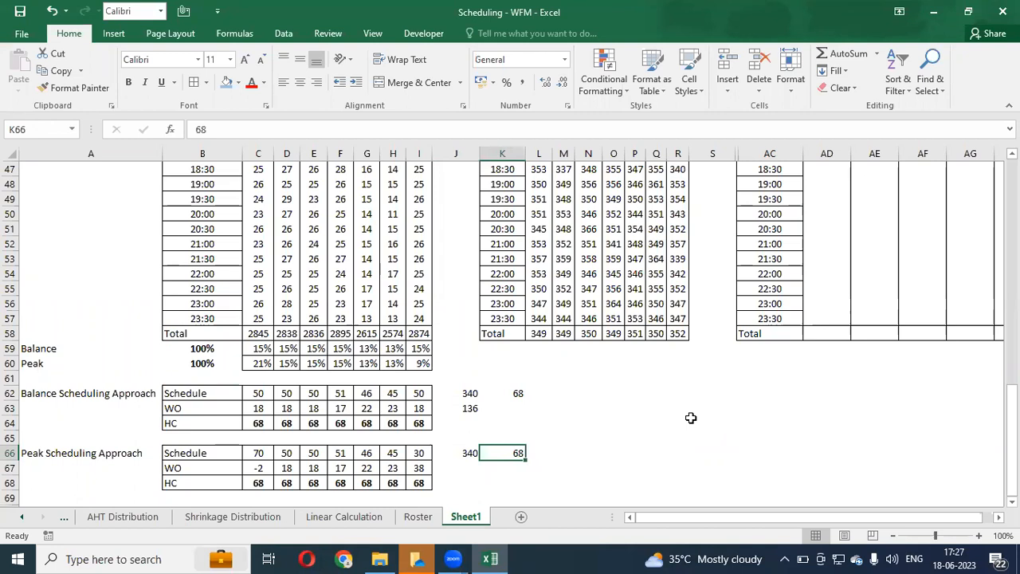
{"action": "key", "text": "Left"}
{"action": "key", "text": "Left"}
{"action": "key", "text": "Left"}
{"action": "key", "text": "Left"}
{"action": "key", "text": "Left"}
{"action": "key", "text": "Left"}
{"action": "key", "text": "Left"}
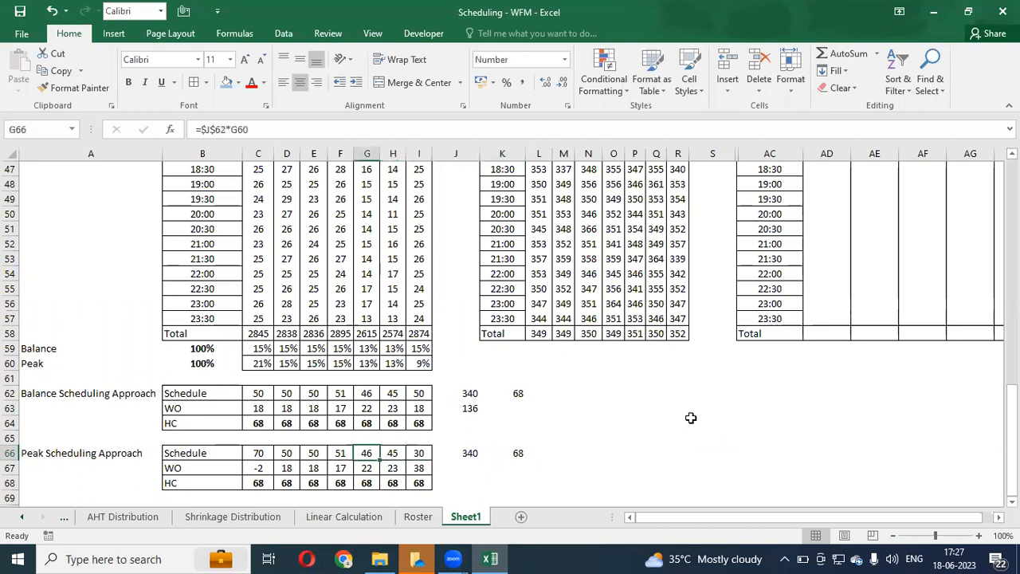
{"action": "key", "text": "Left"}
Step: Check the first day's WO and HC formulas in C67 and C68 against its peak Schedule figure in C66
{"action": "key", "text": "Down"}
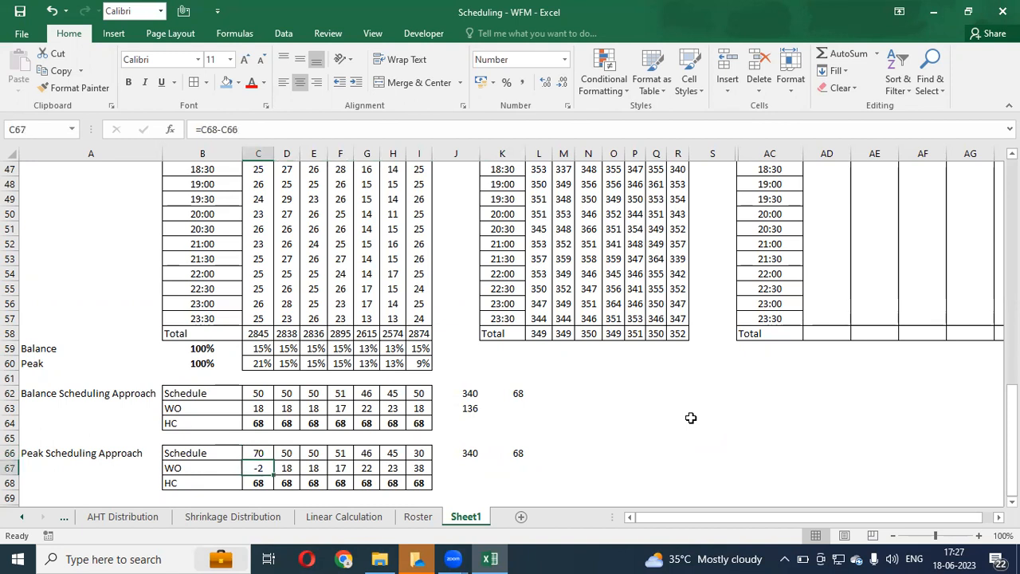
{"action": "key", "text": "Up"}
{"action": "key", "text": "Down"}
{"action": "key", "text": "Up"}
{"action": "key", "text": "Down"}
{"action": "key", "text": "Down"}
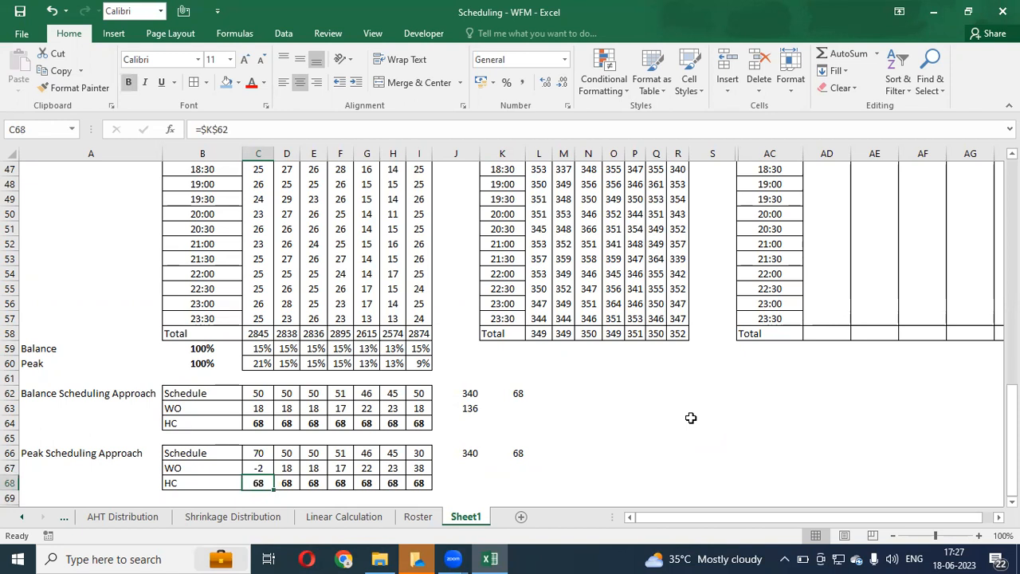
{"action": "key", "text": "Up"}
{"action": "key", "text": "Up"}
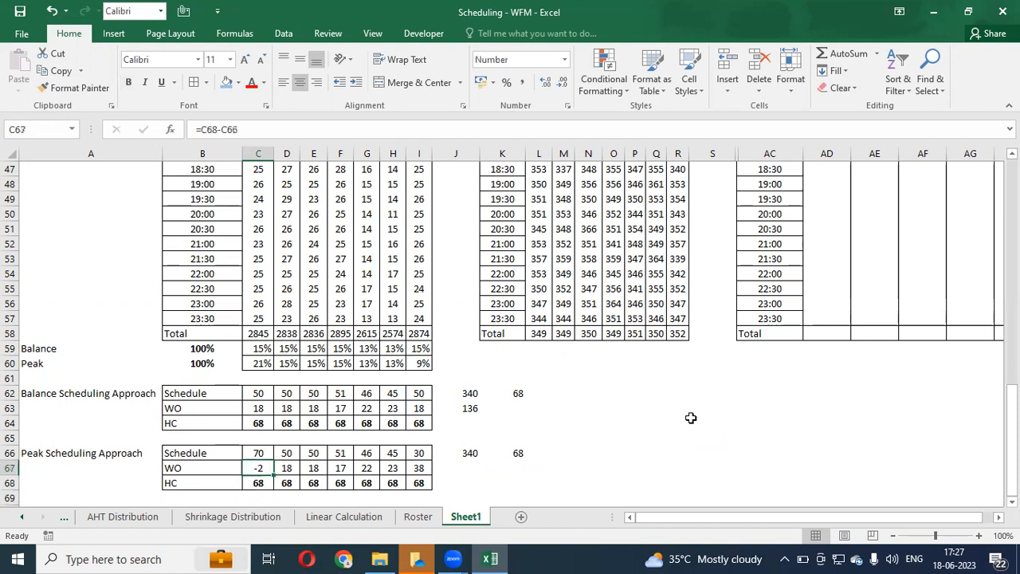
{"action": "key", "text": "Up"}
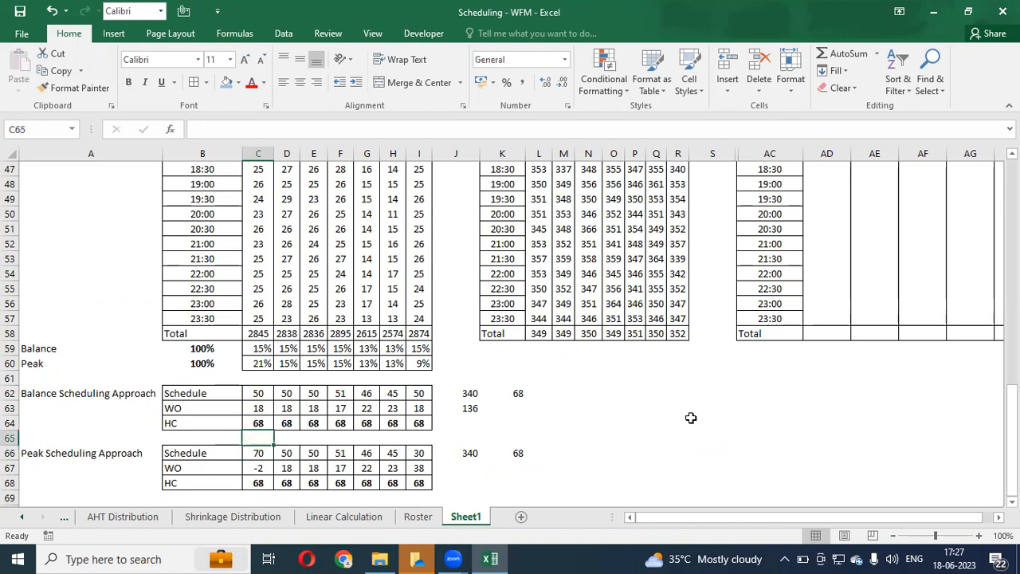
{"action": "key", "text": "Down"}
{"action": "key", "text": "Down"}
{"action": "key", "text": "Up"}
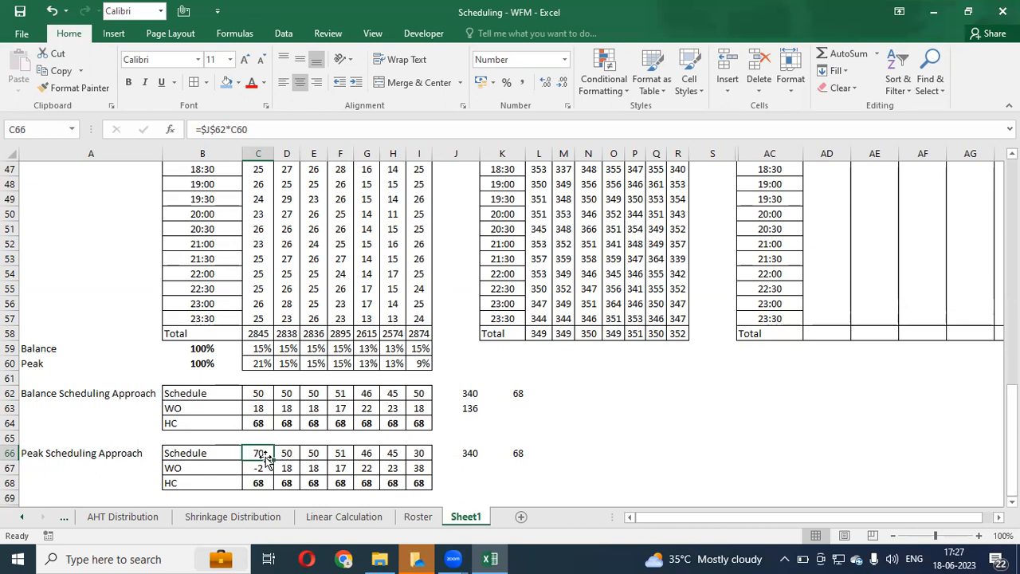
Step: Compare the first day's peak Schedule in C66 with the remaining days in D66:I66
{"action": "left_click_drag", "start_coordinate": [280, 454], "coordinate": [419, 453]}
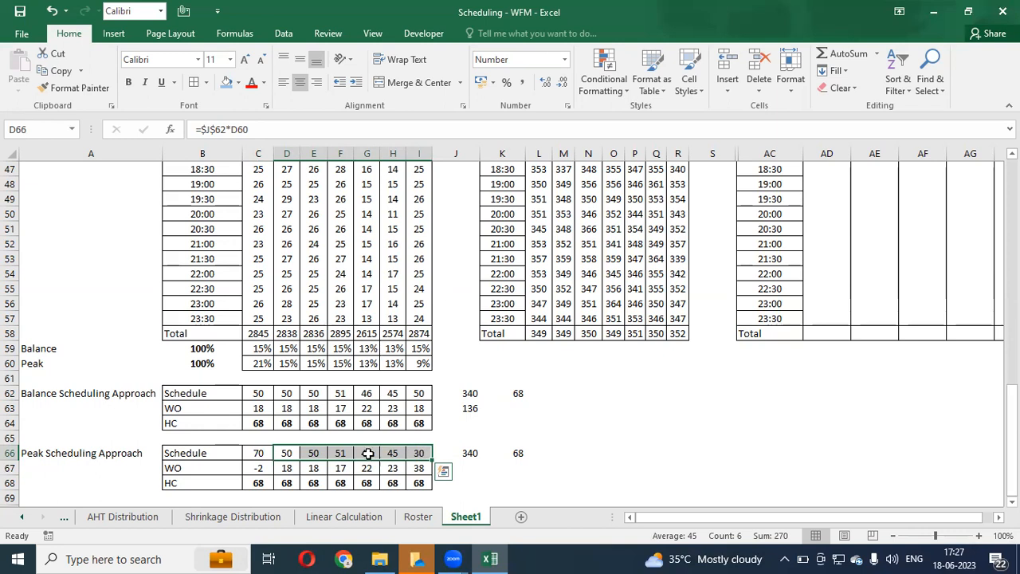
{"action": "left_click", "coordinate": [267, 454]}
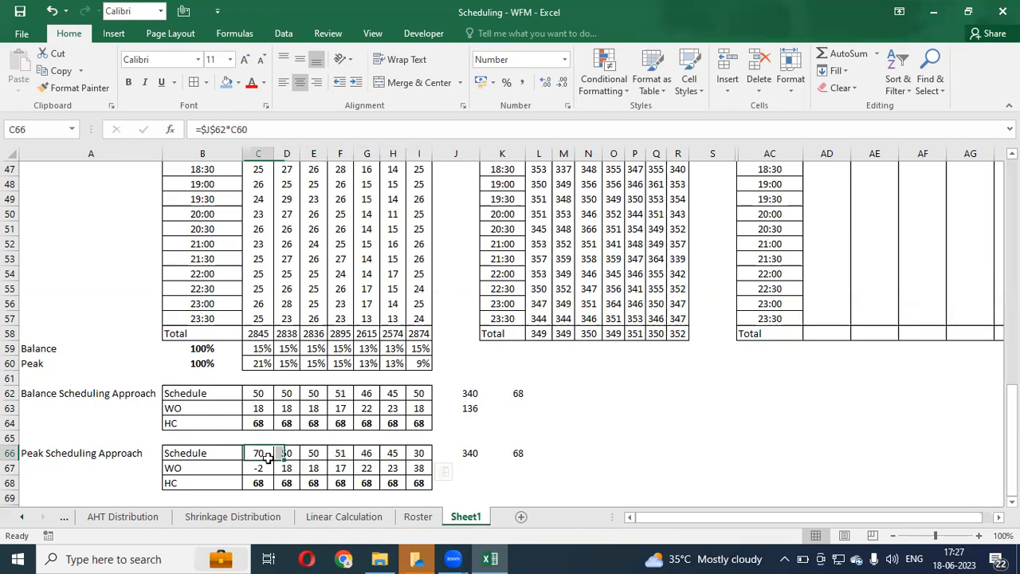
{"action": "left_click_drag", "start_coordinate": [289, 455], "coordinate": [421, 454]}
{"action": "key", "text": "ctrl+v"}
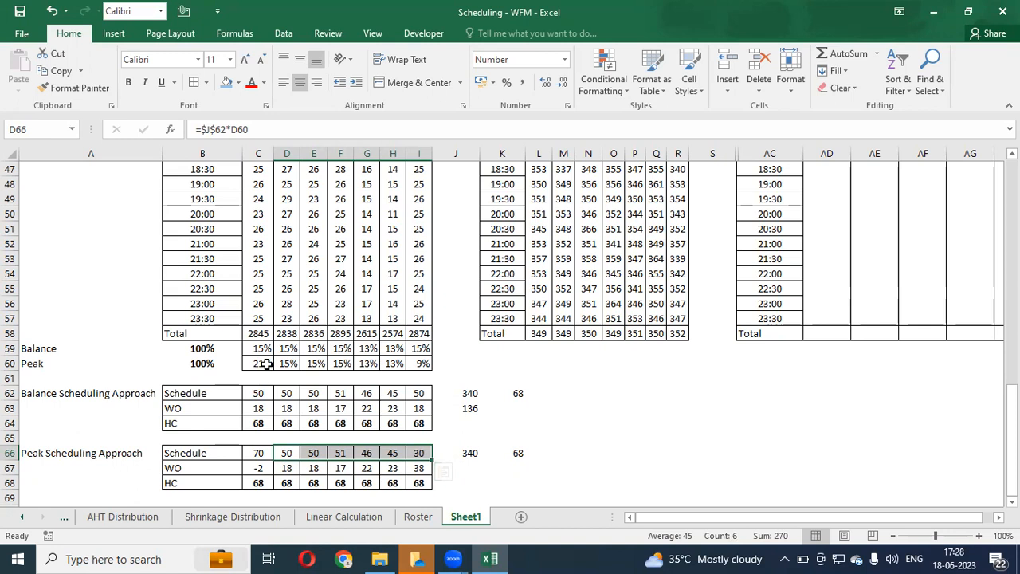
{"action": "left_click", "coordinate": [267, 453]}
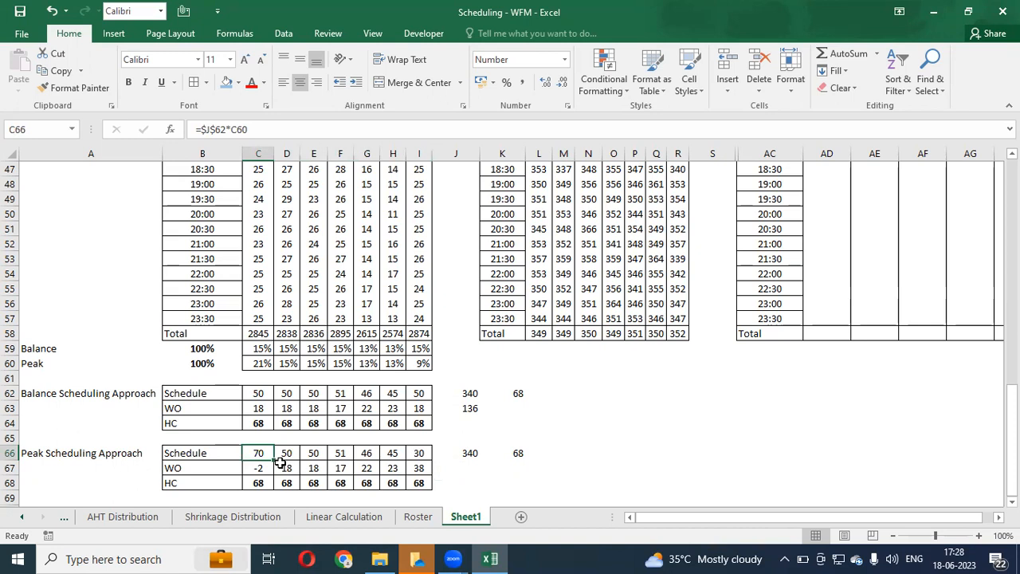
{"action": "left_click_drag", "start_coordinate": [285, 455], "coordinate": [413, 452]}
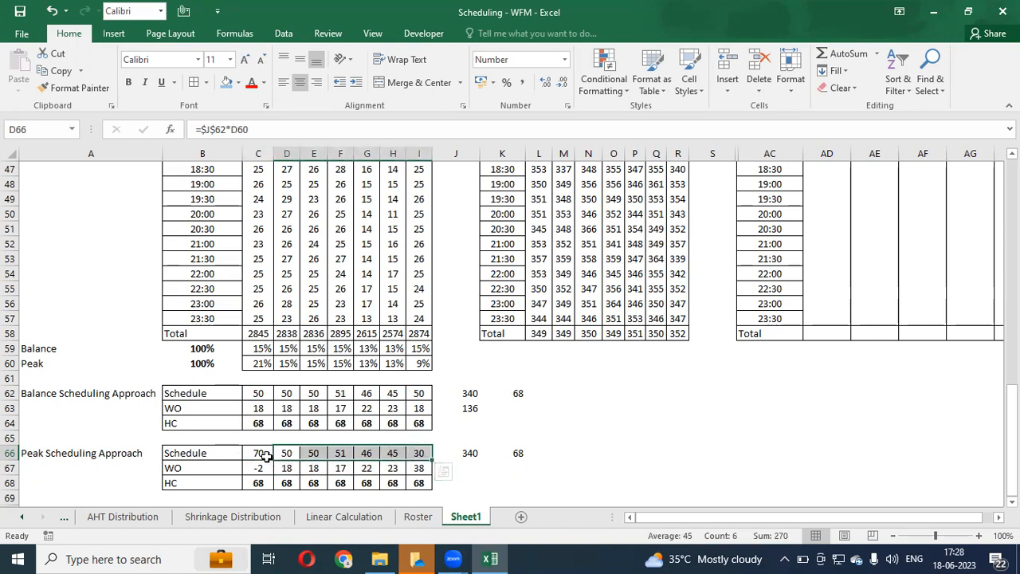
{"action": "left_click", "coordinate": [265, 455]}
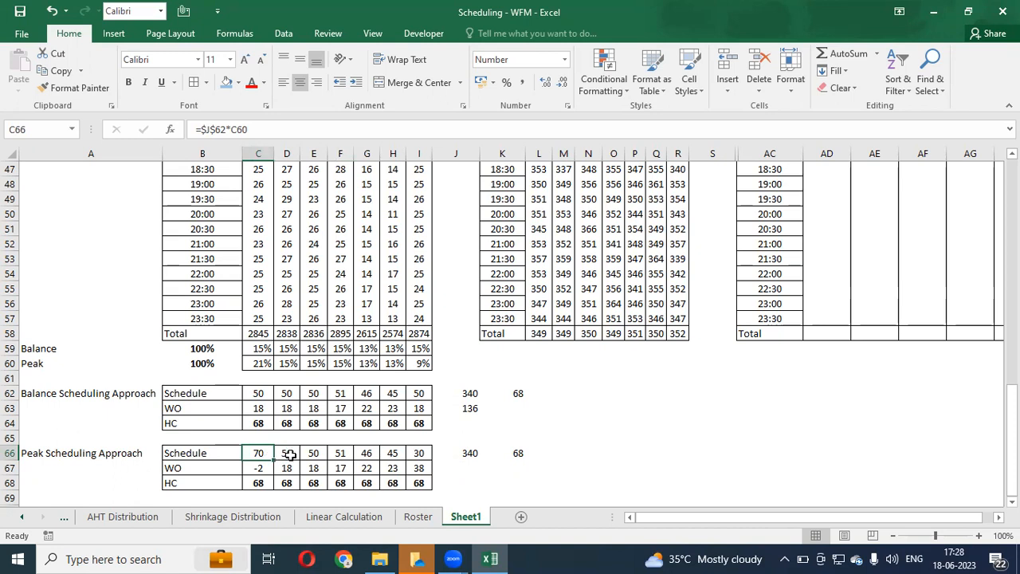
Step: Divide the balance table's WO total by 2 in K63 with the formula =J63/2
{"action": "left_click", "coordinate": [519, 454]}
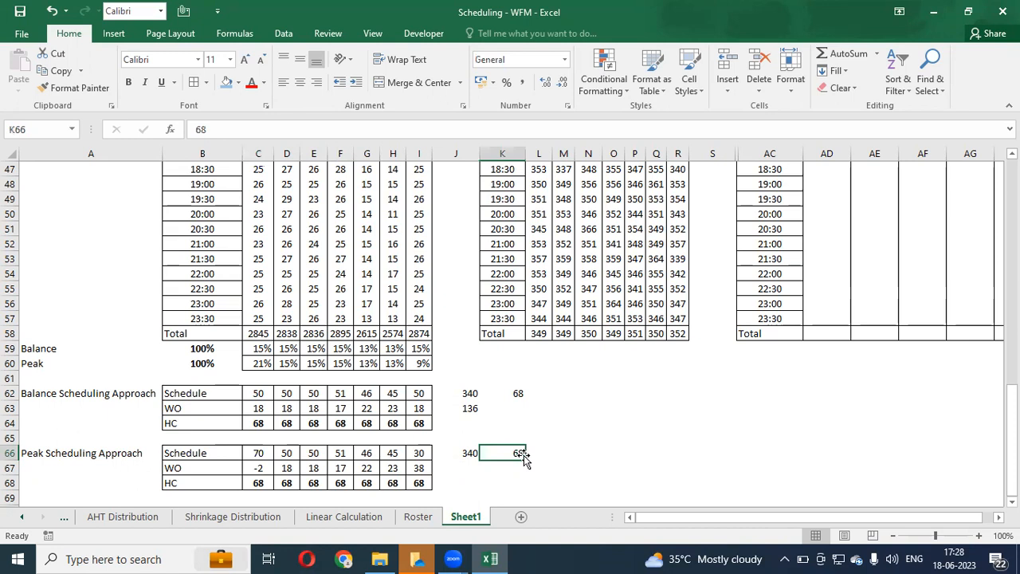
{"action": "left_click", "coordinate": [519, 396]}
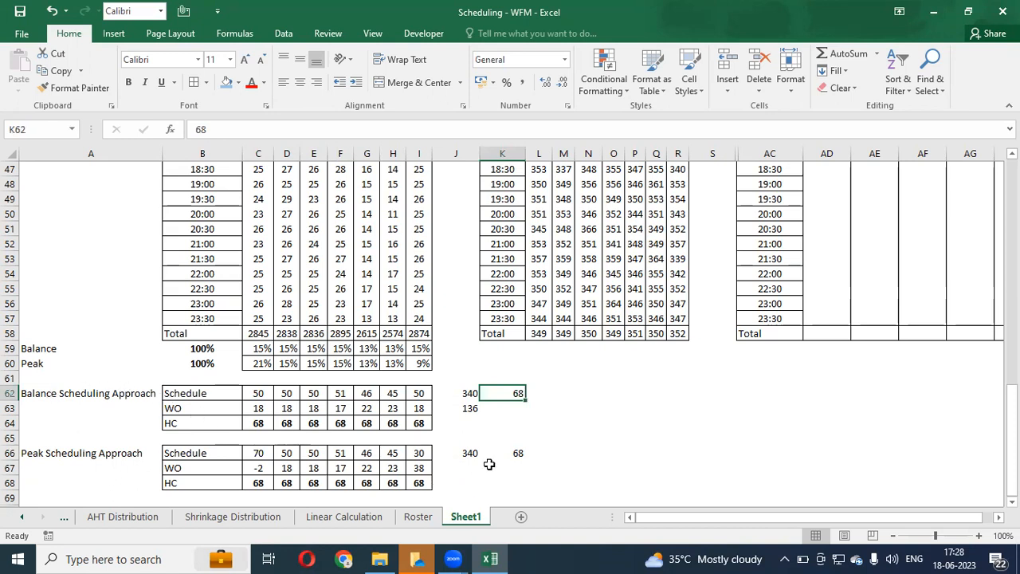
{"action": "left_click", "coordinate": [472, 409]}
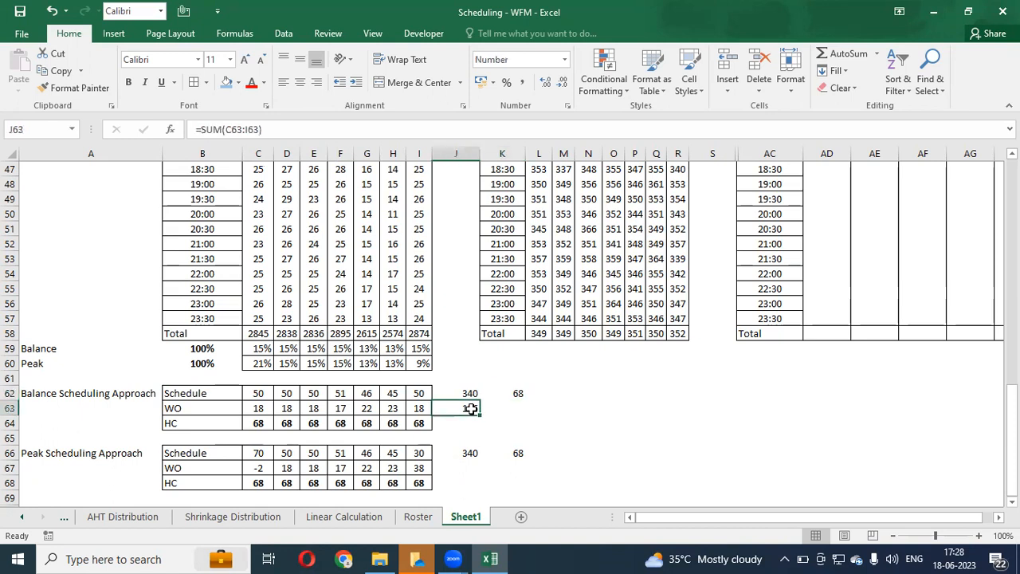
{"action": "left_click", "coordinate": [512, 405]}
{"action": "type", "text": "="}
{"action": "key", "text": "Left"}
{"action": "type", "text": "/"}
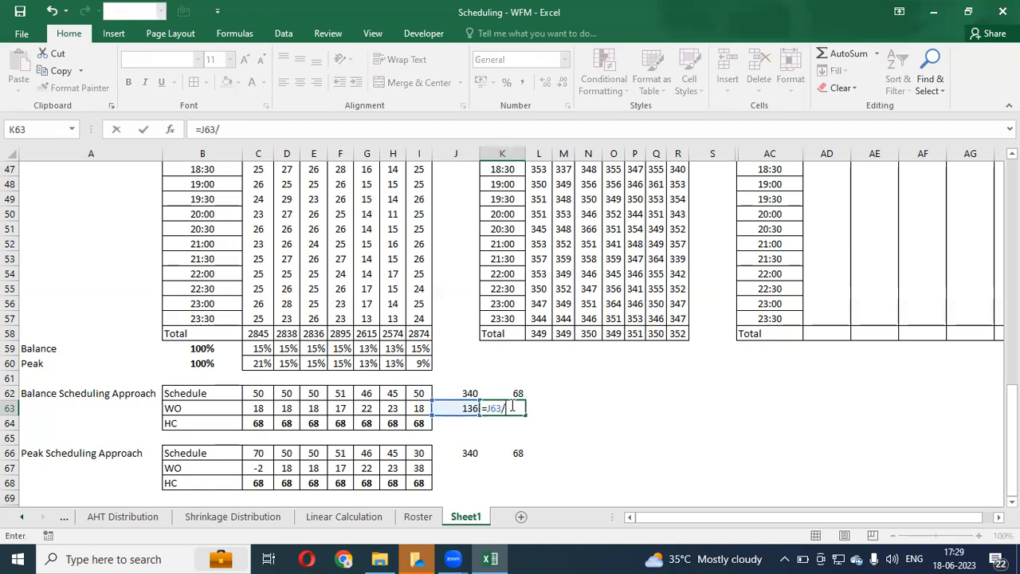
{"action": "type", "text": "2"}
{"action": "key", "text": "Return"}
{"action": "left_click", "coordinate": [512, 407]}
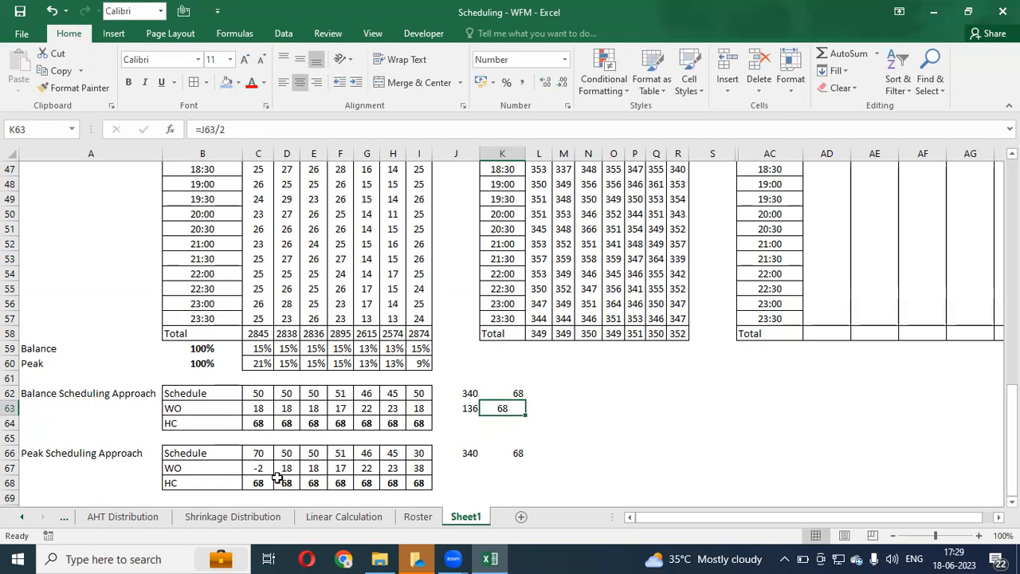
{"action": "left_click", "coordinate": [257, 364]}
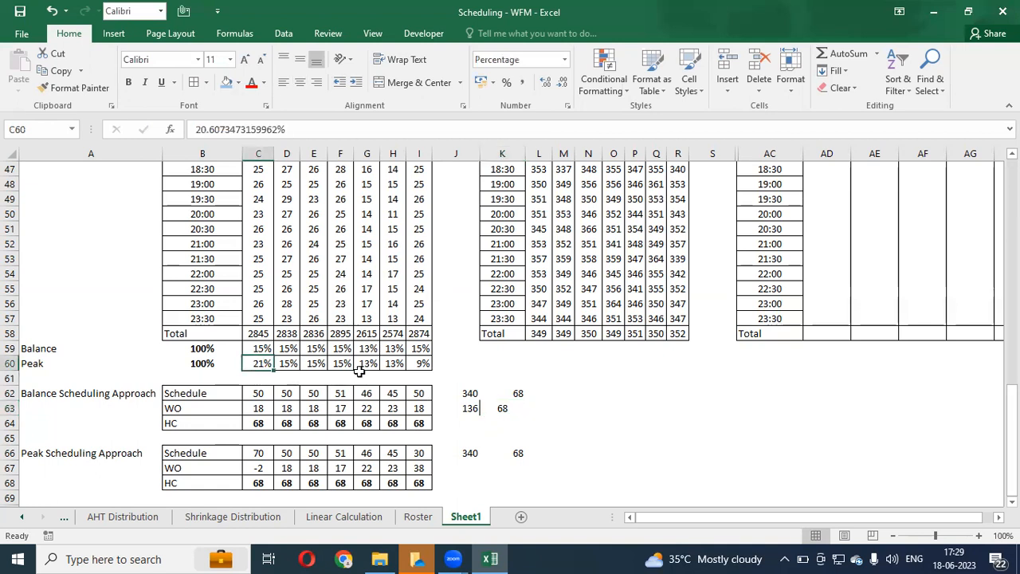
Step: Try 18% as the first day's peak percentage in C60 and check the resulting WO figure in C67
{"action": "type", "text": "18"}
{"action": "key", "text": "Return"}
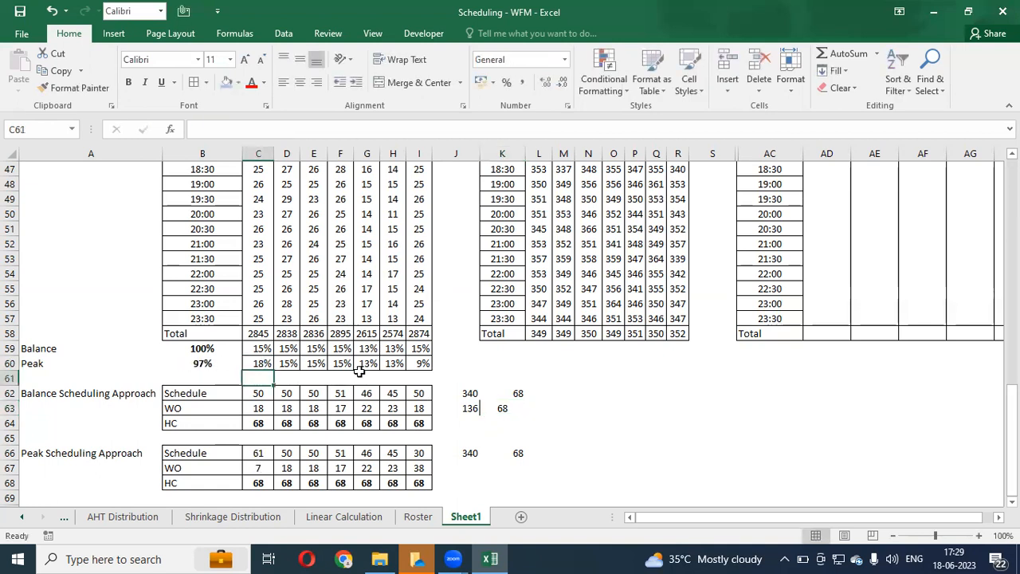
{"action": "key", "text": "Down"}
{"action": "key", "text": "Down"}
{"action": "key", "text": "Down"}
{"action": "key", "text": "Down"}
{"action": "key", "text": "Down"}
{"action": "key", "text": "Down"}
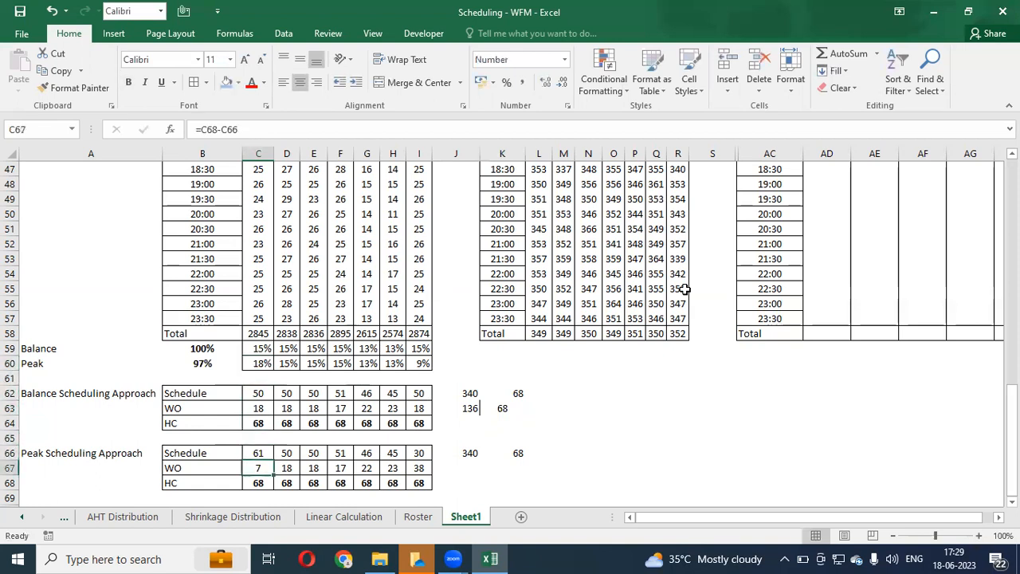
Step: Compare the first day's peak percentage in C60 with the Schedule and WO cells in C66 and C67
{"action": "key", "text": "Up"}
{"action": "key", "text": "Down"}
{"action": "key", "text": "Up"}
{"action": "key", "text": "Up"}
{"action": "key", "text": "Up"}
{"action": "key", "text": "Up"}
{"action": "key", "text": "Up"}
{"action": "key", "text": "Up"}
{"action": "key", "text": "Up"}
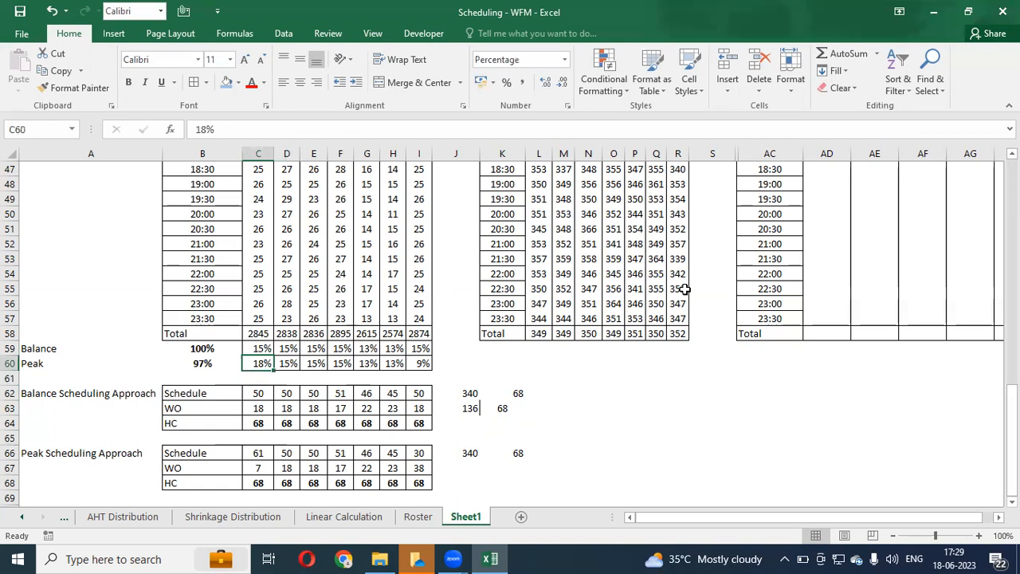
{"action": "key", "text": "Down"}
{"action": "key", "text": "Down"}
{"action": "key", "text": "Down"}
{"action": "key", "text": "Down"}
{"action": "key", "text": "Down"}
{"action": "key", "text": "Down"}
{"action": "key", "text": "Down"}
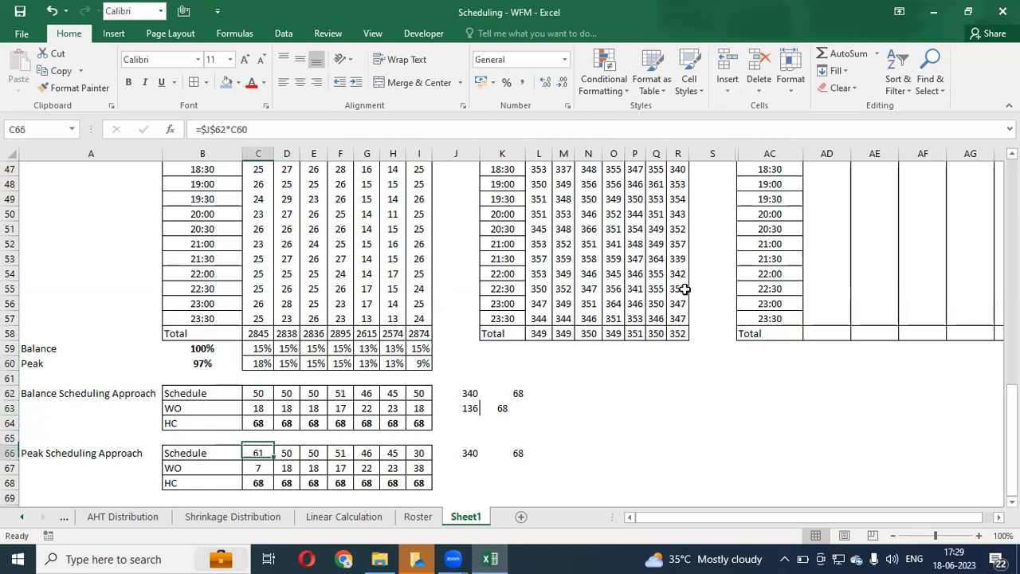
Step: Undo the 18% entry for the first day's peak percentage in C60
{"action": "key", "text": "Up"}
{"action": "key", "text": "Up"}
{"action": "key", "text": "Up"}
{"action": "key", "text": "Up"}
{"action": "key", "text": "Up"}
{"action": "key", "text": "Up"}
{"action": "key", "text": "Up"}
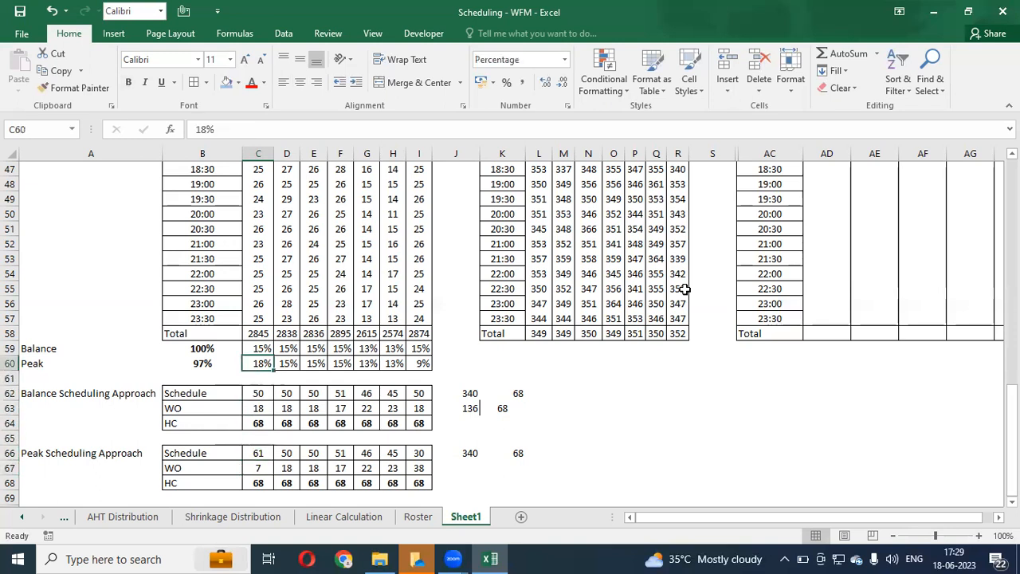
{"action": "key", "text": "ctrl+z"}
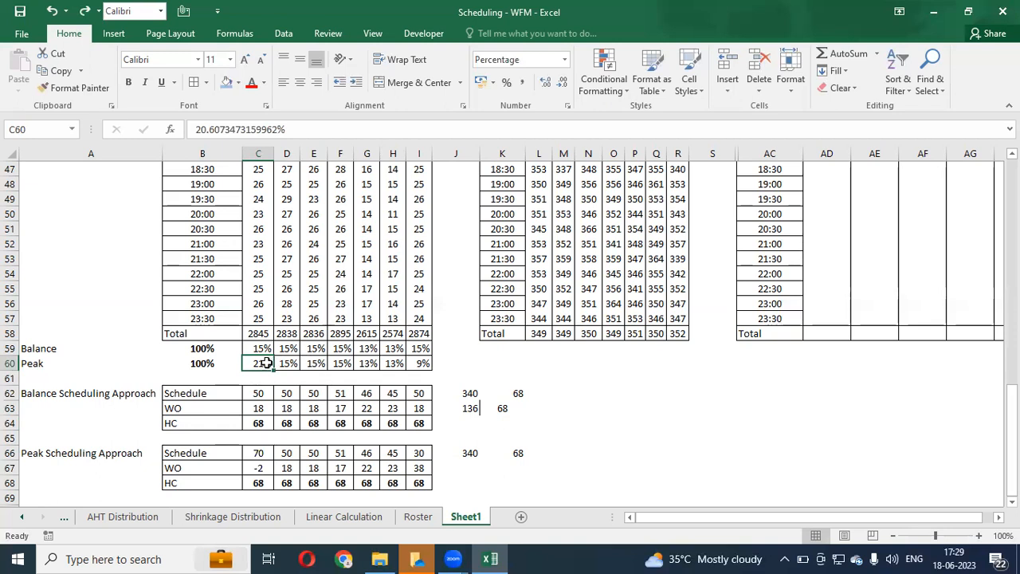
Step: Try 20% as the first day's peak percentage in C60 and undo the entry
{"action": "key", "text": "ctrl+shift+Right"}
{"action": "key", "text": "Right"}
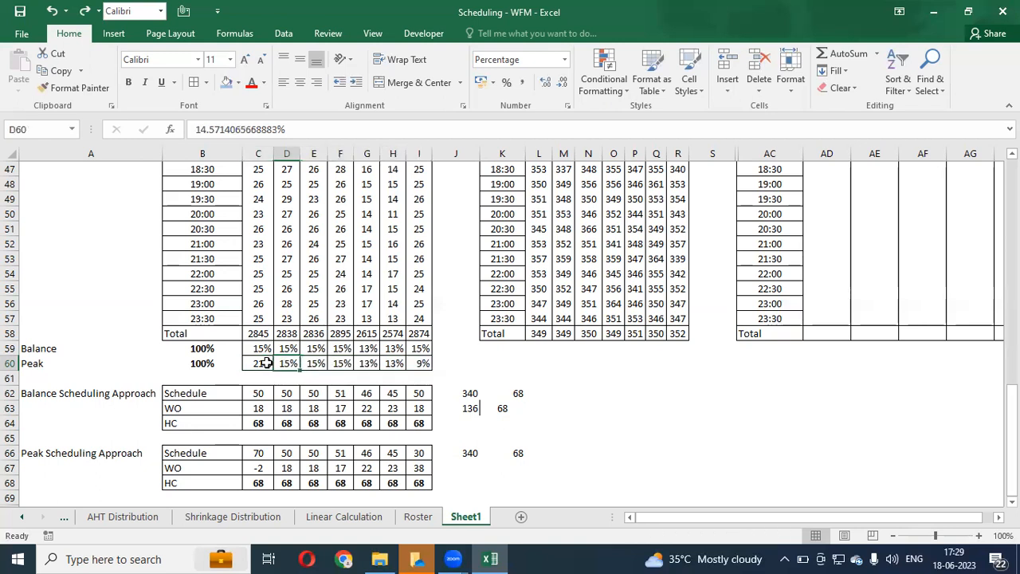
{"action": "key", "text": "Left"}
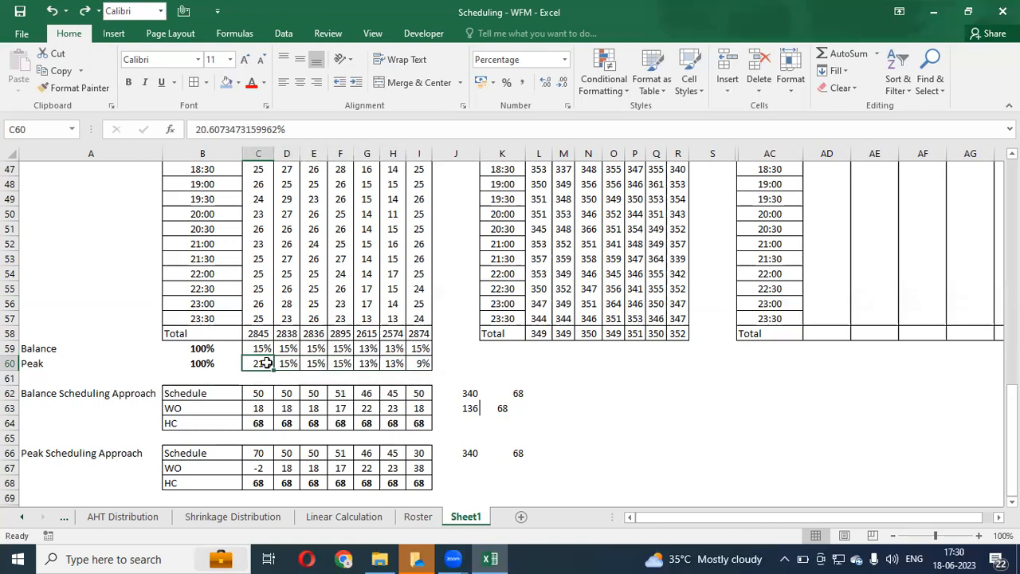
{"action": "key", "text": "Right"}
{"action": "key", "text": "Left"}
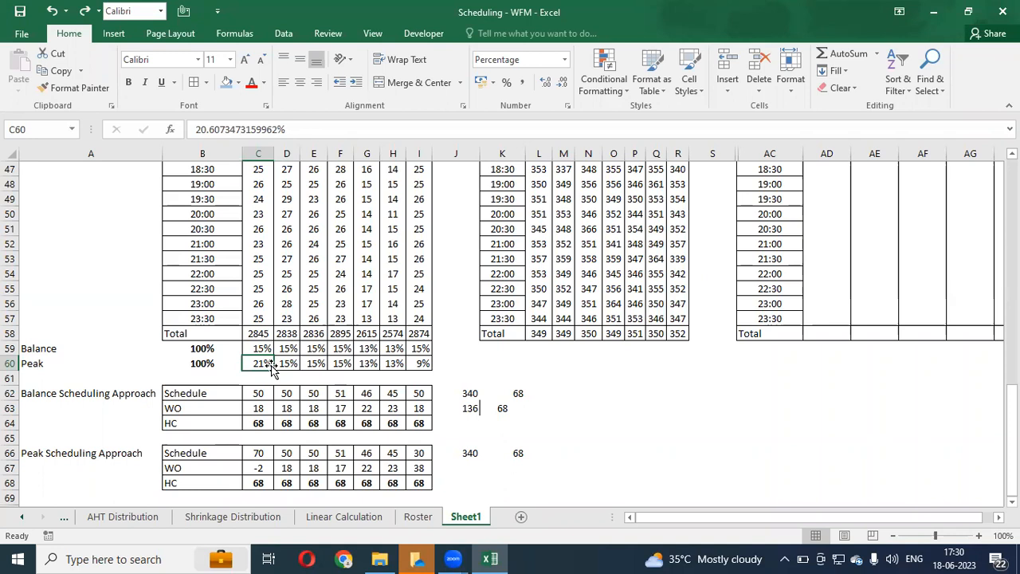
{"action": "type", "text": "20"}
{"action": "key", "text": "Return"}
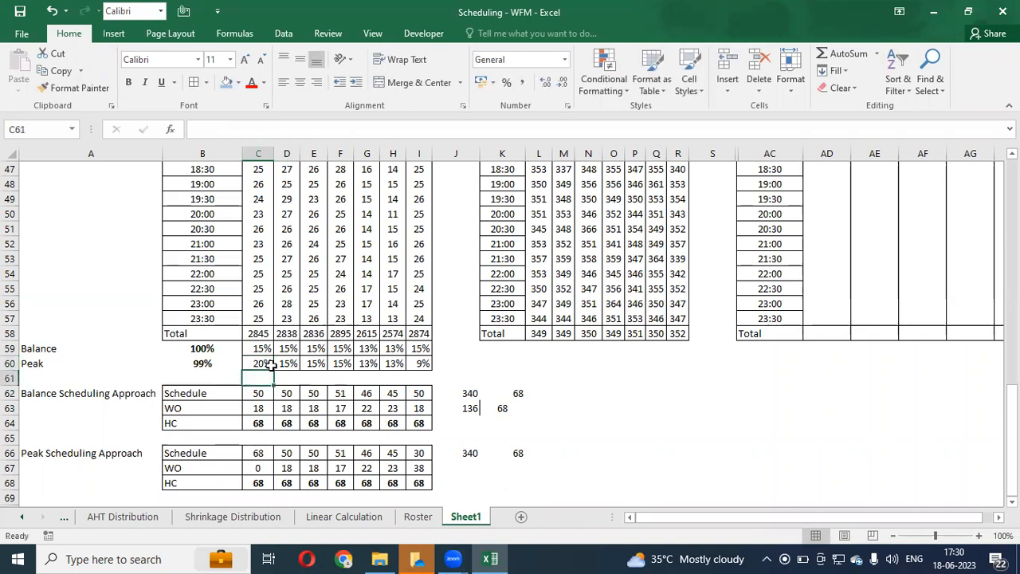
{"action": "key", "text": "ctrl+z"}
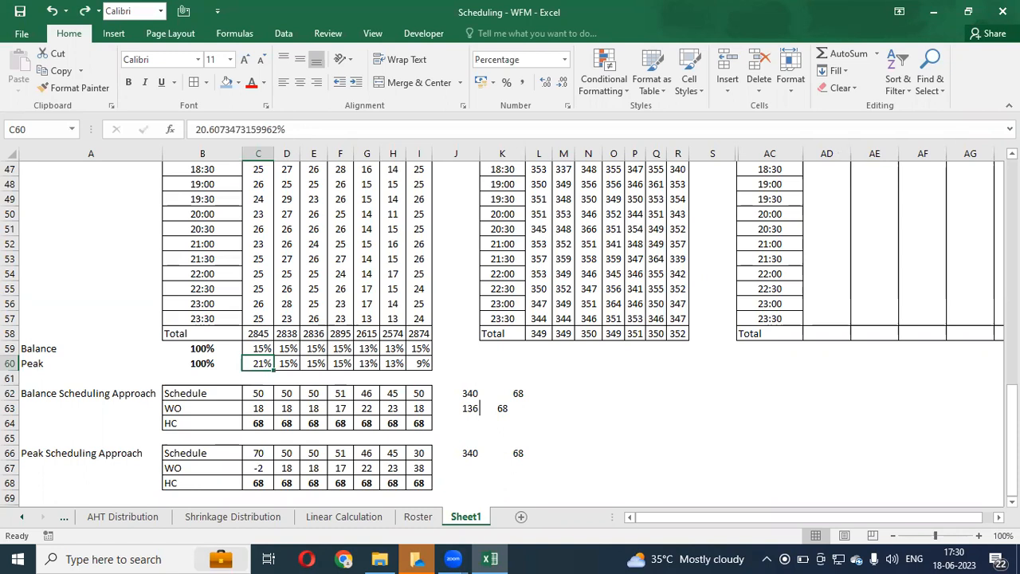
Step: Copy the balance table's WO total and halved value from J63:K63 to J67:K67 beside the peak WO row
{"action": "left_click_drag", "start_coordinate": [475, 409], "coordinate": [502, 409]}
{"action": "key", "text": "ctrl+c"}
{"action": "left_click", "coordinate": [472, 468]}
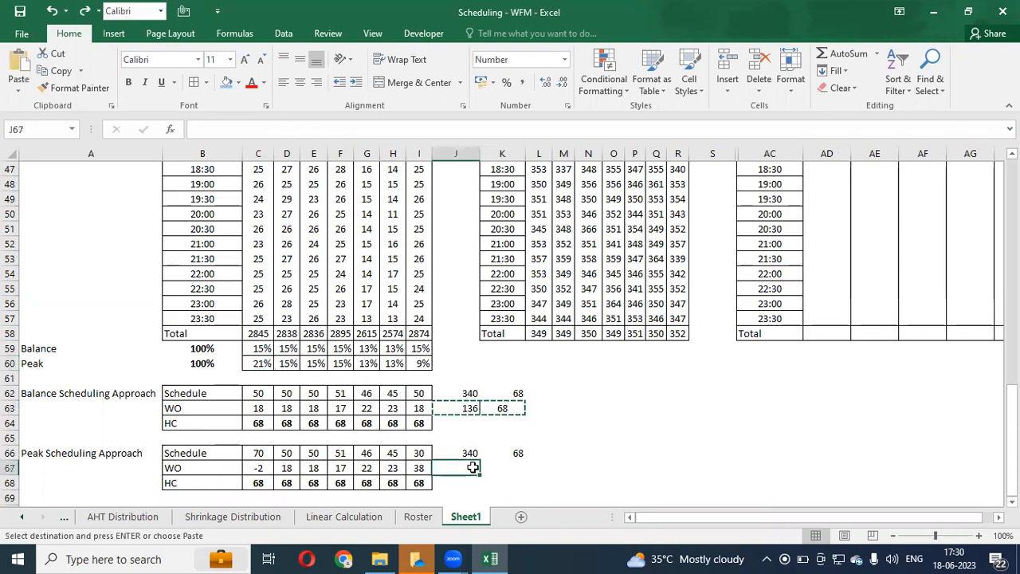
{"action": "key", "text": "Return"}
{"action": "key", "text": "Up"}
{"action": "key", "text": "Down"}
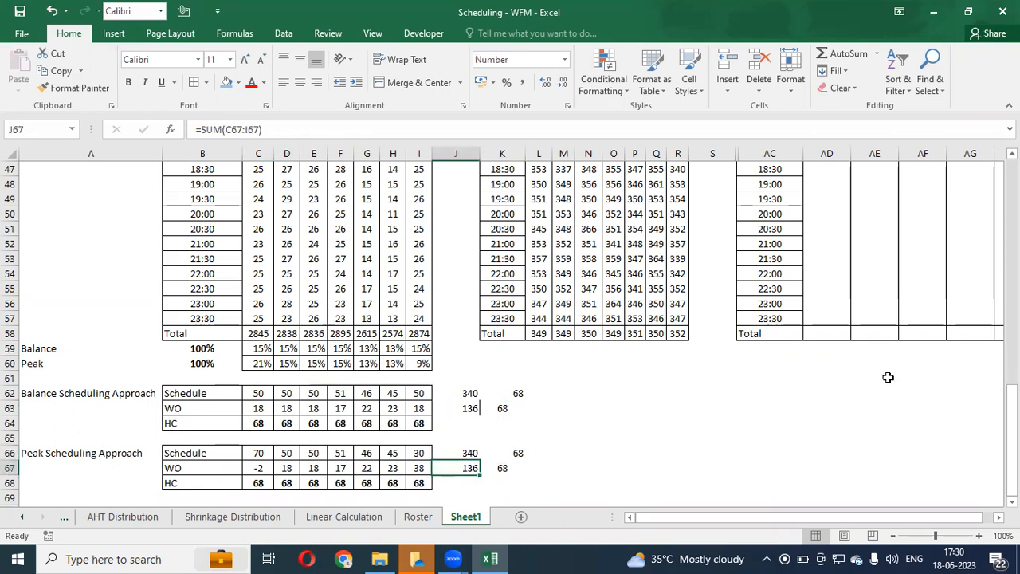
{"action": "key", "text": "Right"}
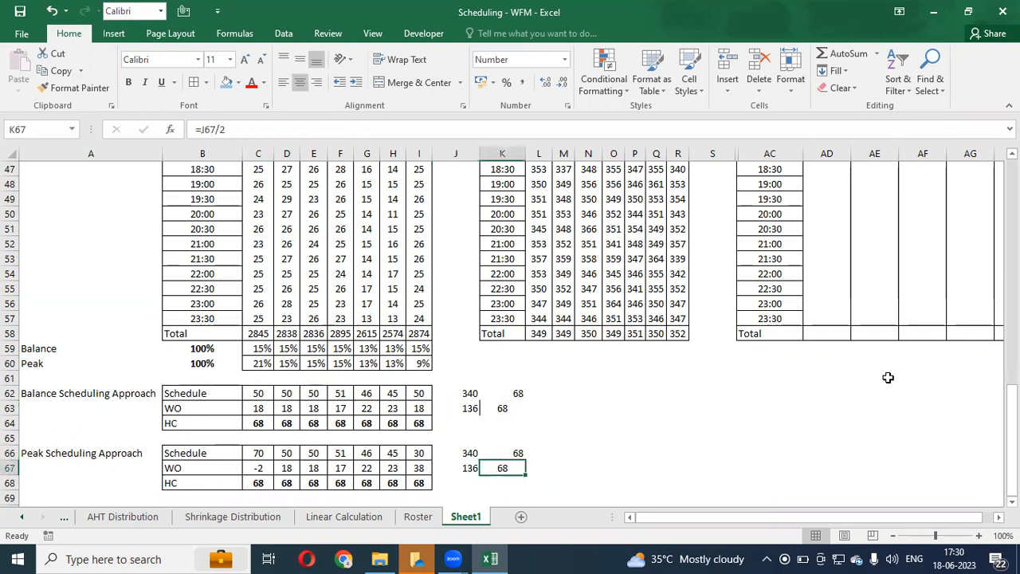
Step: Remove the centre alignment from the peak table's totals in J66:K67
{"action": "key", "text": "shift+Up"}
{"action": "key", "text": "shift+Left"}
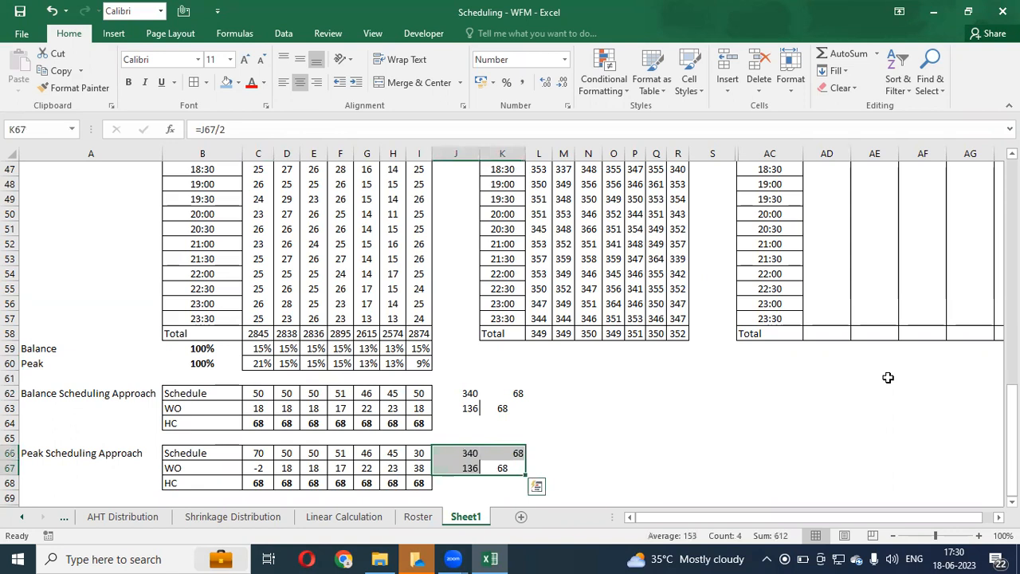
{"action": "key", "text": "alt"}
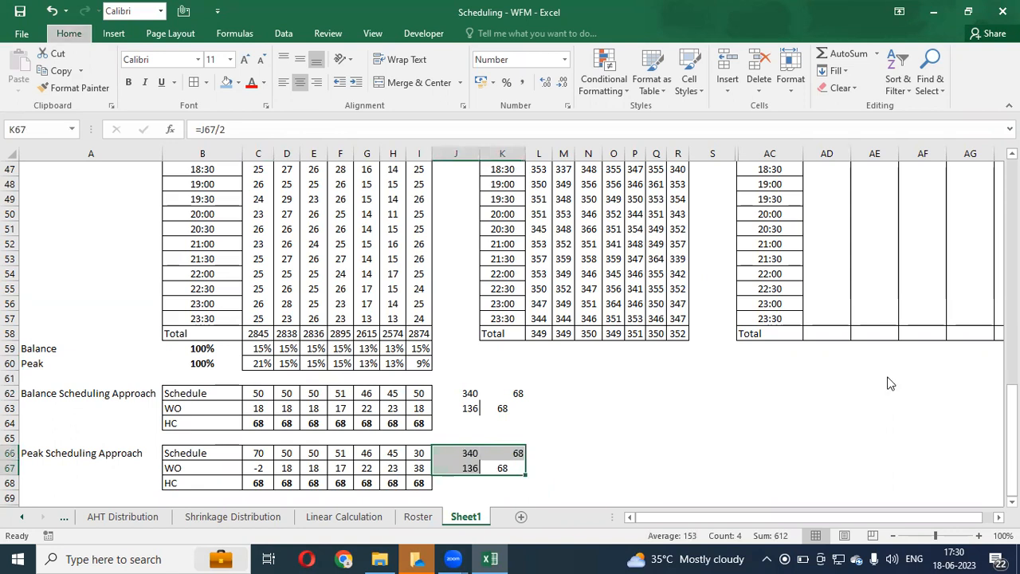
{"action": "key", "text": "h"}
{"action": "key", "text": "a"}
{"action": "key", "text": "c"}
{"action": "key", "text": "Down"}
{"action": "key", "text": "Up"}
{"action": "key", "text": "Up"}
{"action": "key", "text": "Up"}
{"action": "key", "text": "Up"}
{"action": "key", "text": "Down"}
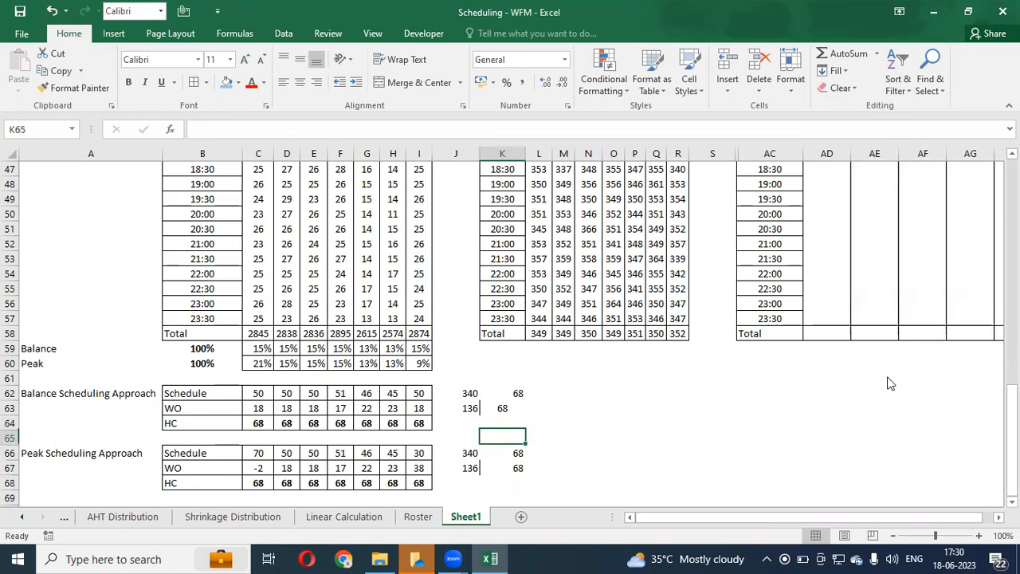
Step: Copy the peak table's totals in J66:K67 over the balance table's totals in J62:K63
{"action": "key", "text": "Down"}
{"action": "key", "text": "shift+Down"}
{"action": "key", "text": "shift+Left"}
{"action": "key", "text": "ctrl+c"}
{"action": "key", "text": "Up"}
{"action": "key", "text": "Up"}
{"action": "key", "text": "Up"}
{"action": "key", "text": "Up"}
{"action": "key", "text": "Left"}
{"action": "key", "text": "Return"}
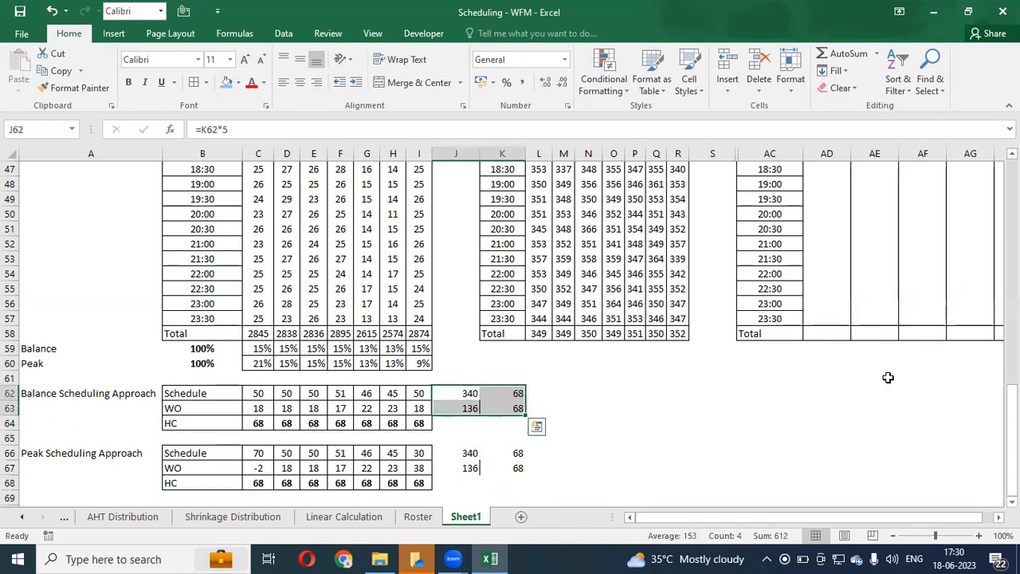
{"action": "key", "text": "Down"}
{"action": "key", "text": "Down"}
{"action": "key", "text": "Down"}
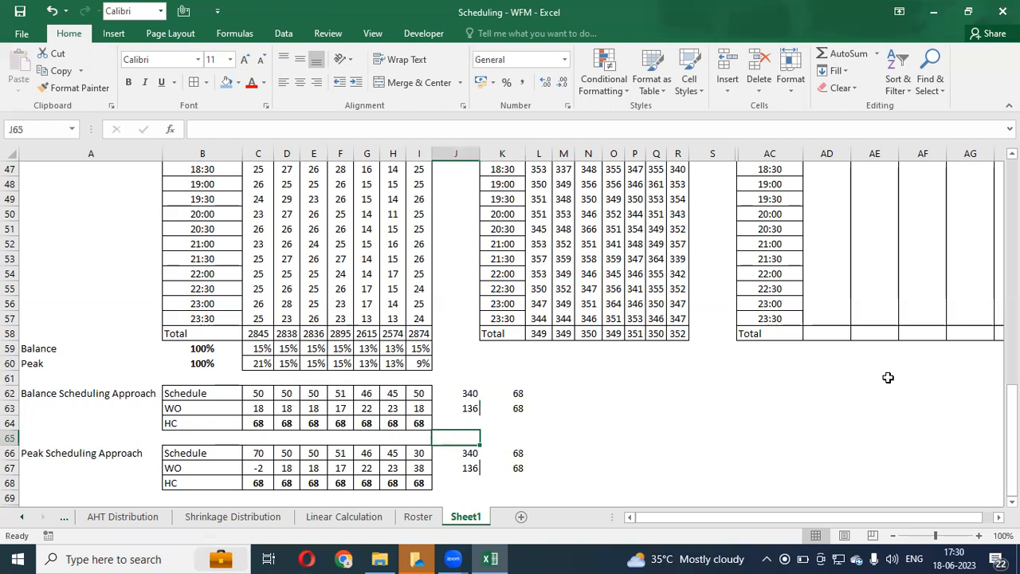
Step: Go to the Requirement table's Monday 00:00 cell, AD10
{"action": "key", "text": "Right"}
{"action": "key", "text": "ctrl+Up"}
{"action": "key", "text": "ctrl+Up"}
{"action": "key", "text": "ctrl+Up"}
{"action": "key", "text": "ctrl+Up"}
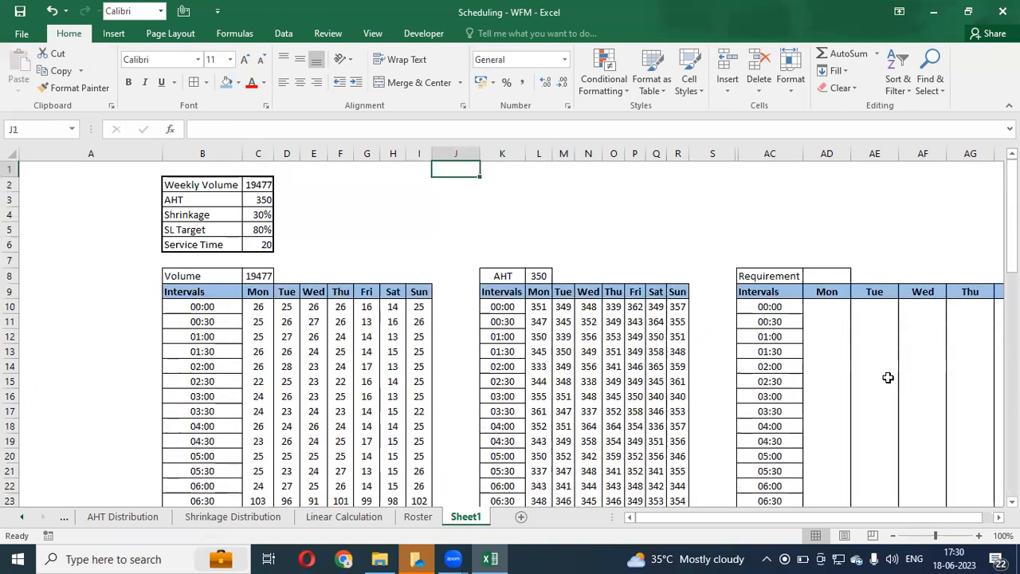
{"action": "key", "text": "Right"}
{"action": "key", "text": "Right"}
{"action": "key", "text": "Right"}
{"action": "key", "text": "Right"}
{"action": "key", "text": "Right"}
{"action": "key", "text": "Right"}
{"action": "key", "text": "Right"}
{"action": "key", "text": "Right"}
{"action": "key", "text": "Right"}
{"action": "key", "text": "Right"}
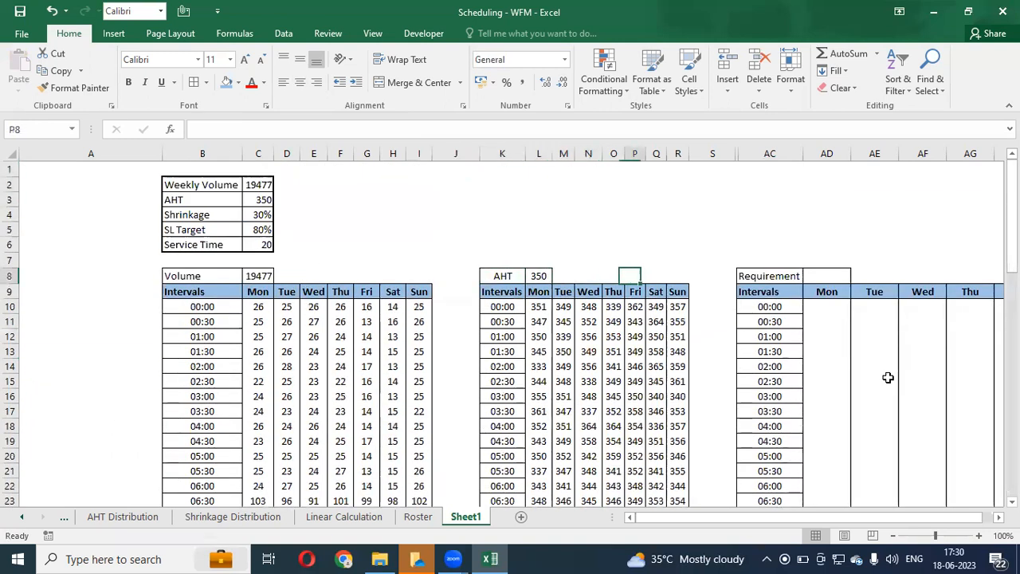
{"action": "key", "text": "Right"}
{"action": "key", "text": "Right"}
{"action": "key", "text": "Right"}
{"action": "key", "text": "Right"}
{"action": "key", "text": "Right"}
{"action": "key", "text": "Right"}
{"action": "key", "text": "Down"}
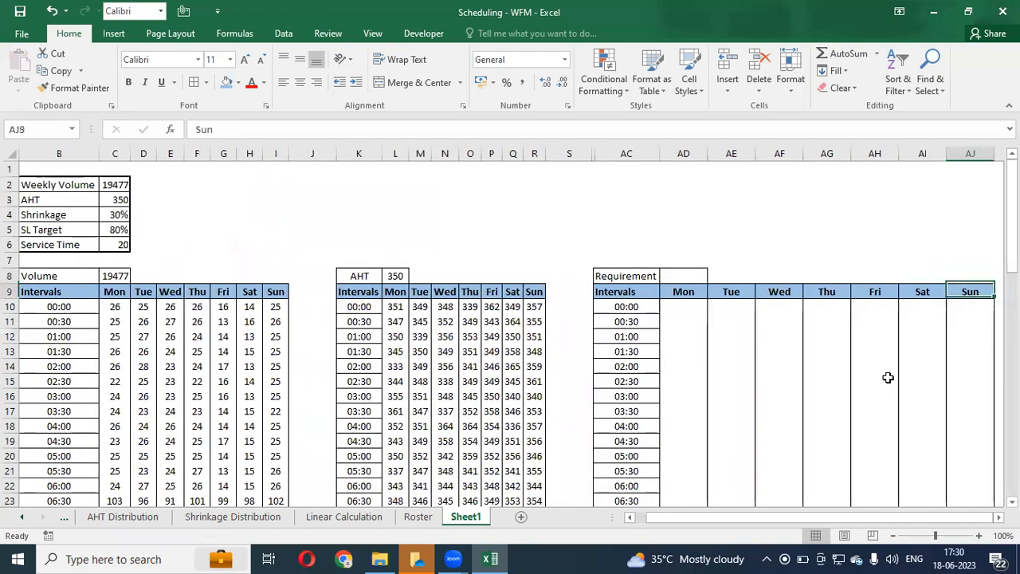
{"action": "key", "text": "ctrl+Left"}
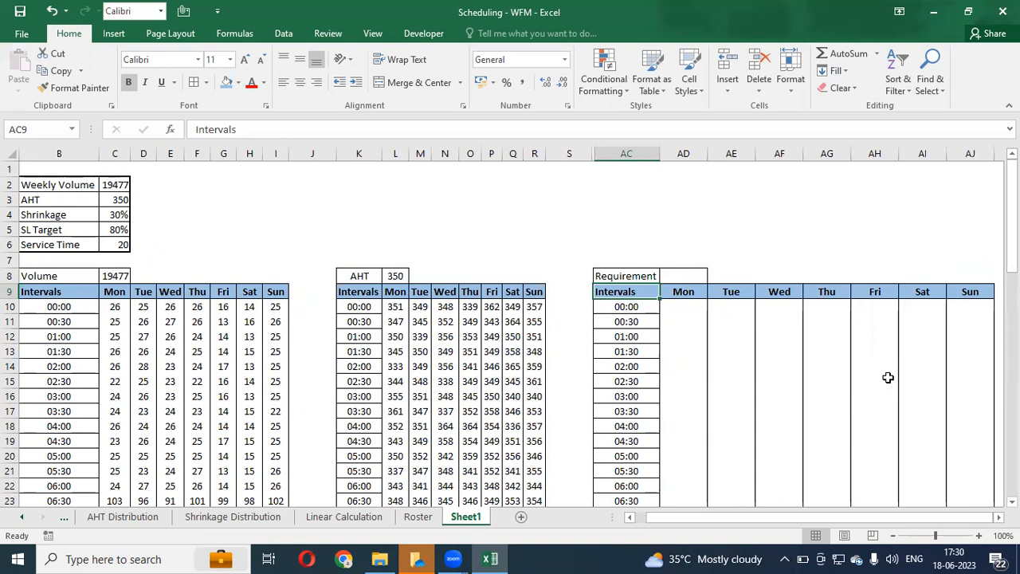
{"action": "key", "text": "Down"}
{"action": "key", "text": "Right"}
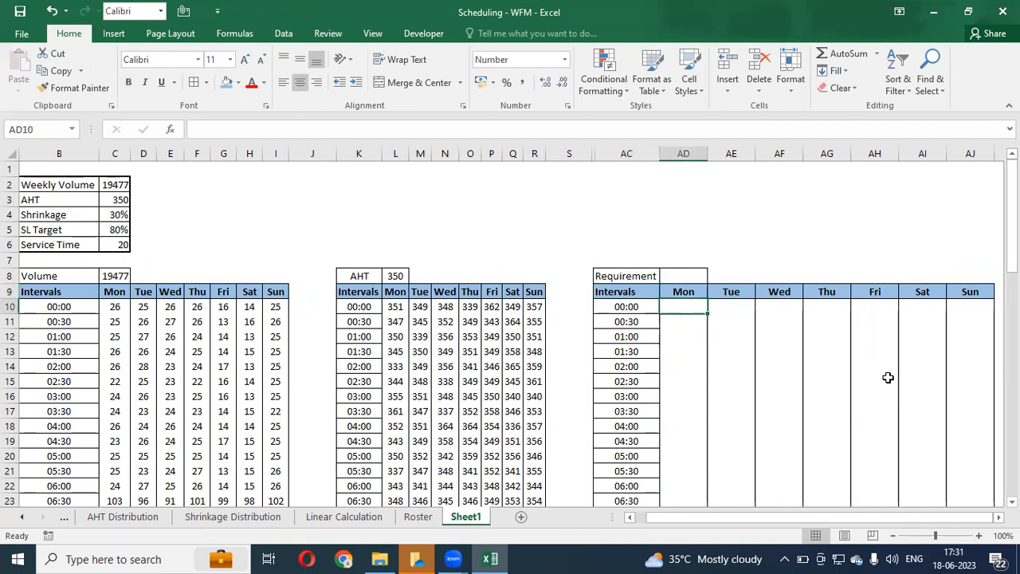
{"action": "type", "text": "="}
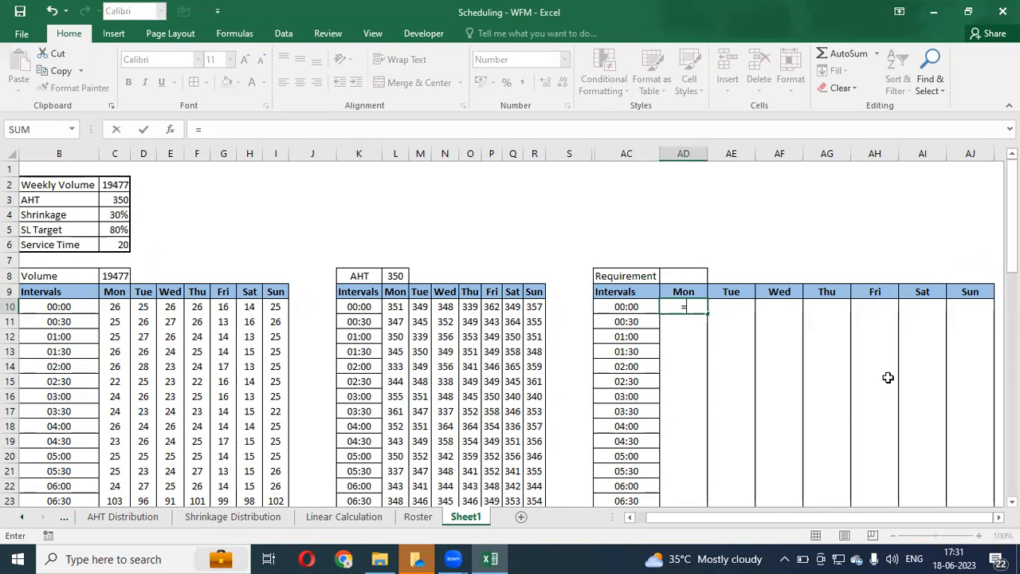
{"action": "type", "text": "a"}
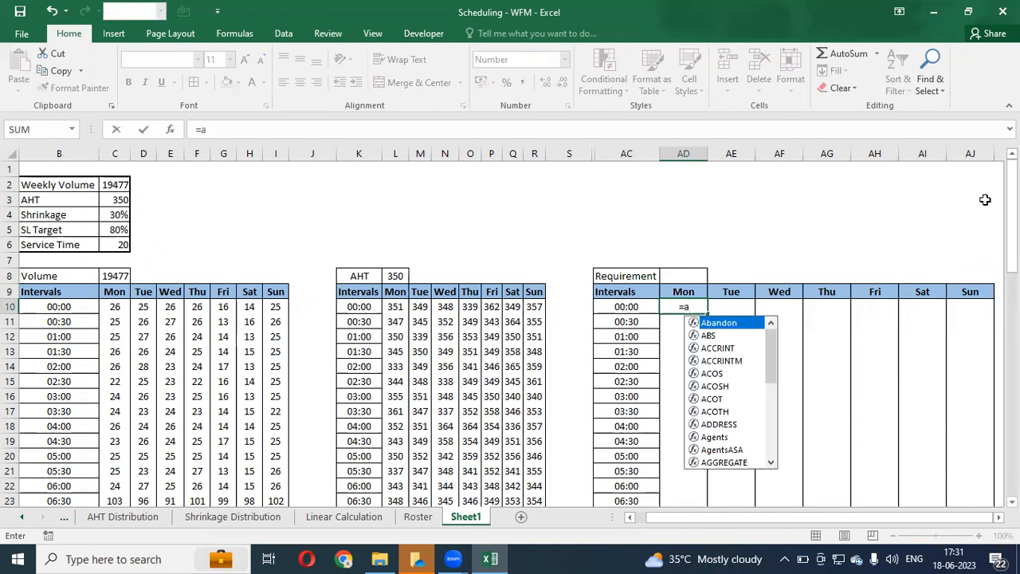
{"action": "key", "text": "Escape"}
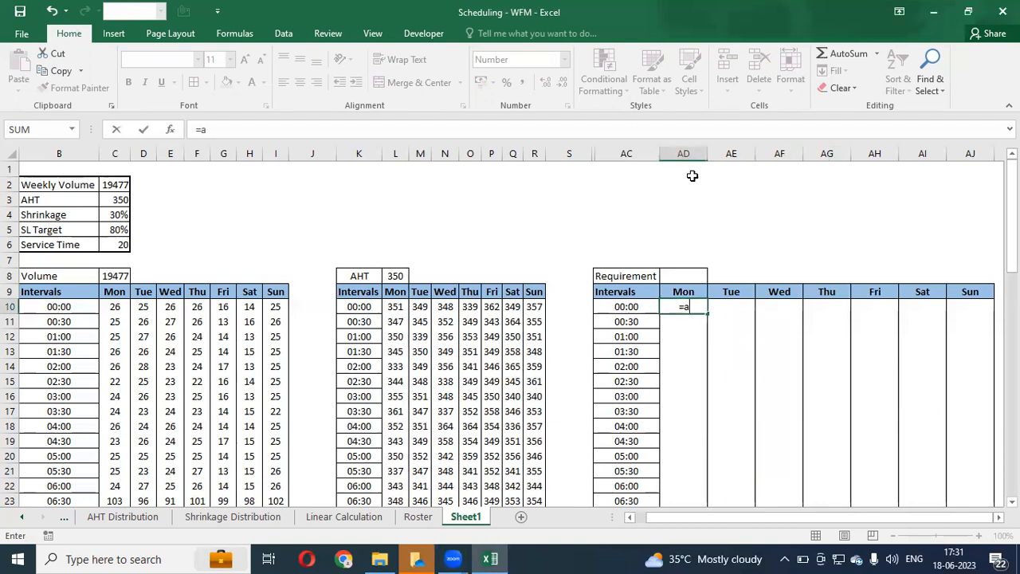
{"action": "type", "text": "gents"}
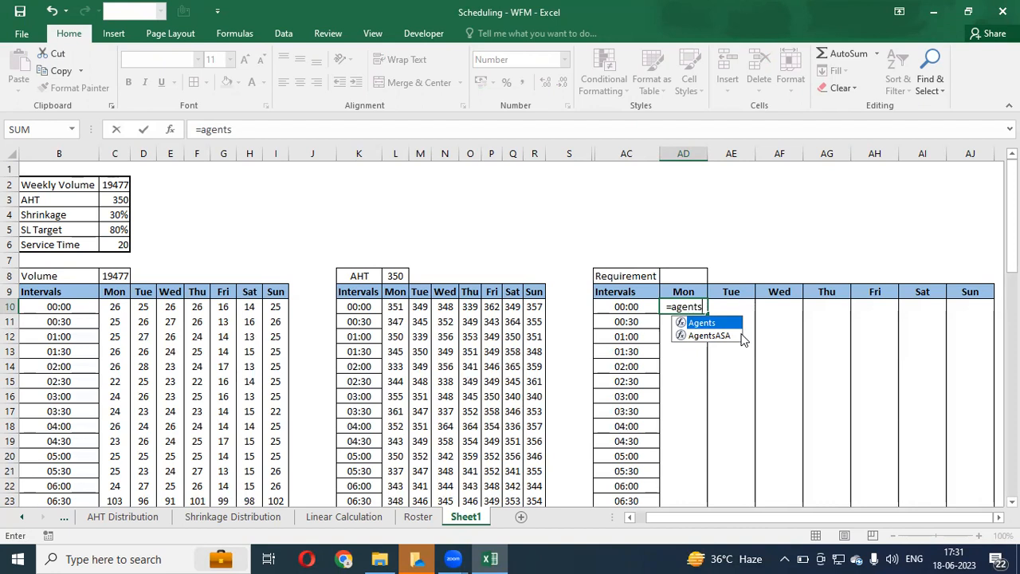
{"action": "key", "text": "Tab"}
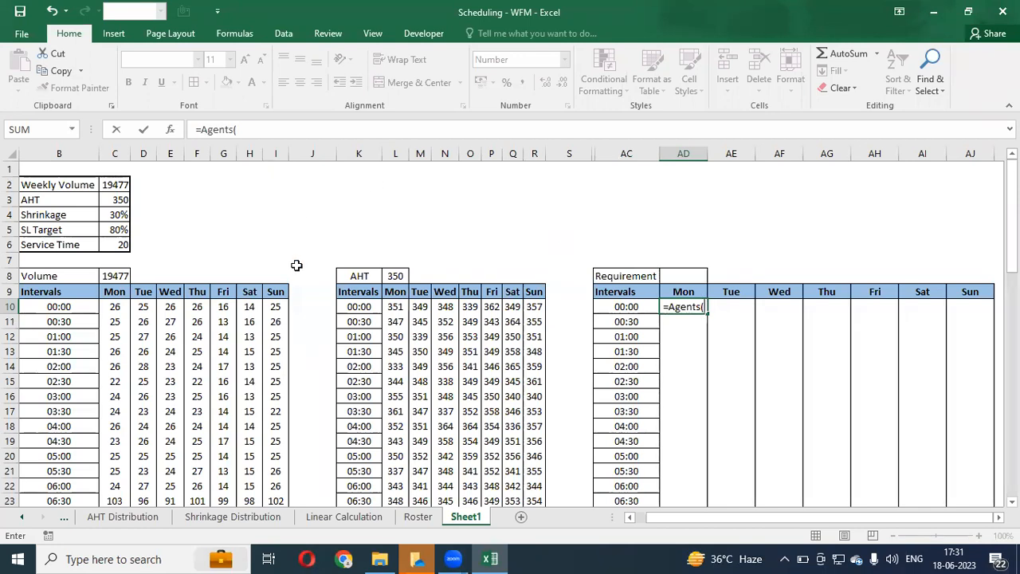
{"action": "left_click", "coordinate": [171, 131]}
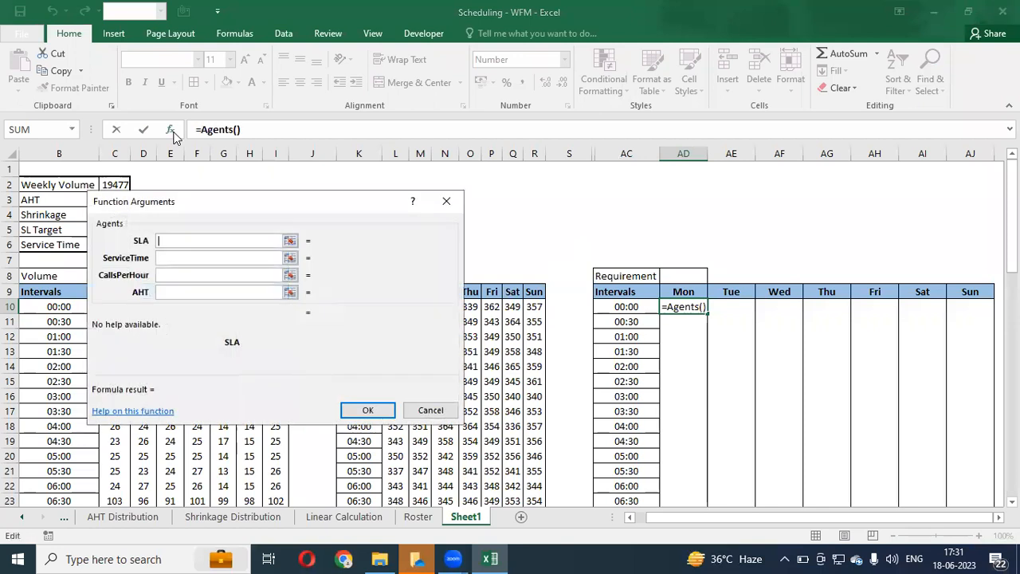
{"action": "left_click_drag", "start_coordinate": [189, 198], "coordinate": [216, 271]}
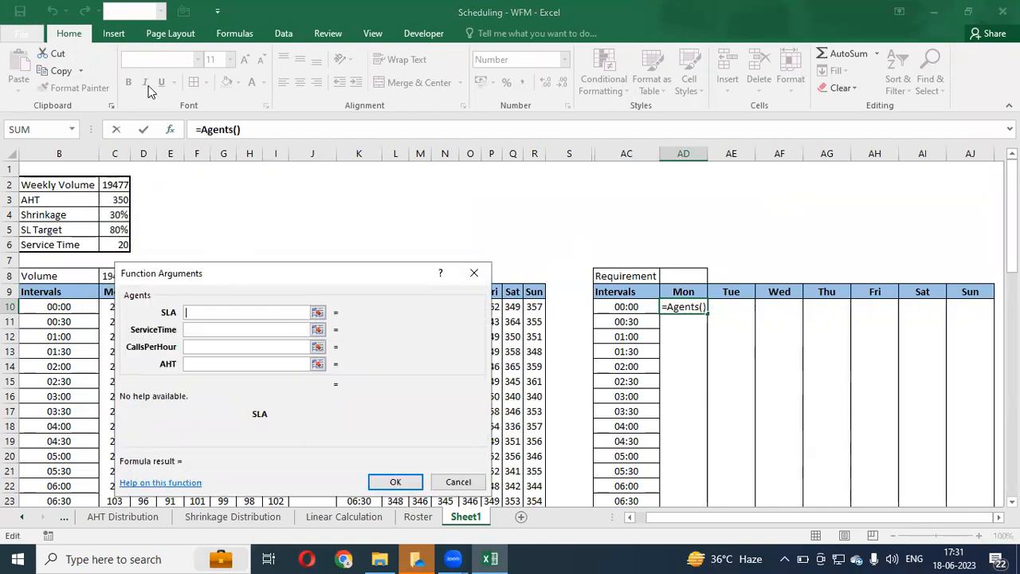
{"action": "key", "text": "Escape"}
{"action": "left_click", "coordinate": [172, 131]}
{"action": "key", "text": "Escape"}
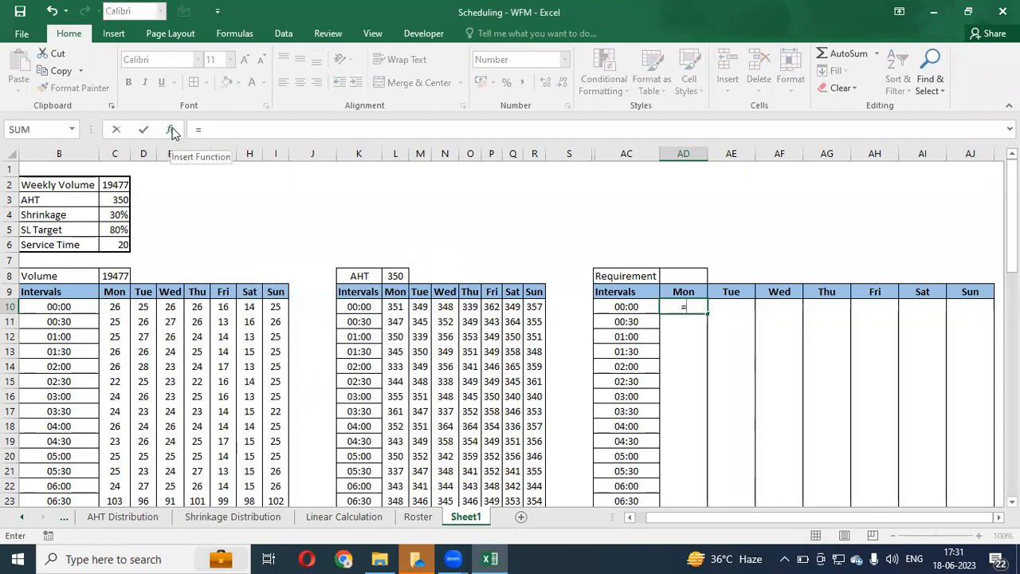
Step: Start the Agents function in AD10 and set its SLA argument to $C$5 and its ServiceTime argument to $C$6
{"action": "type", "text": "agen"}
{"action": "key", "text": "Tab"}
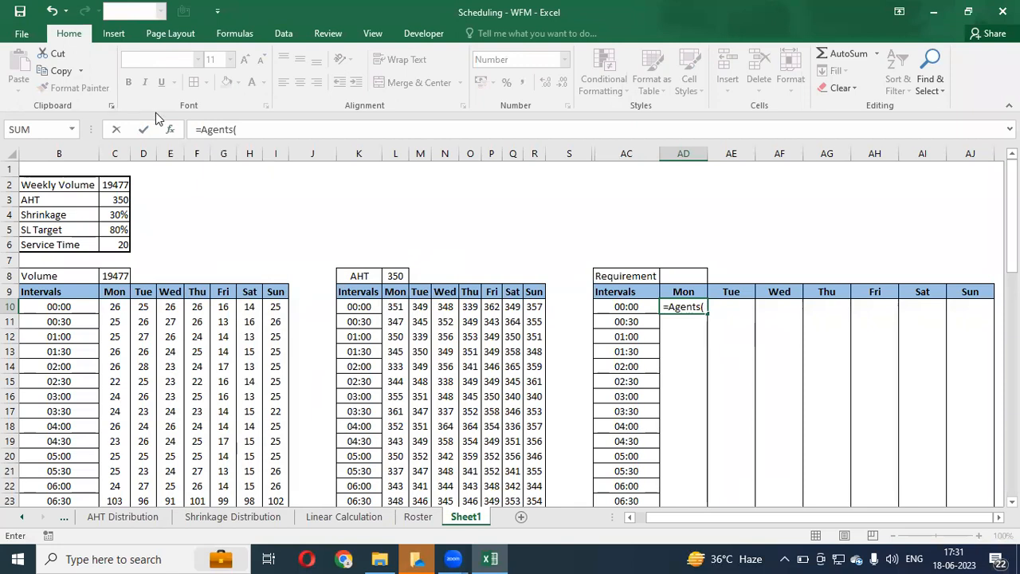
{"action": "left_click", "coordinate": [170, 131]}
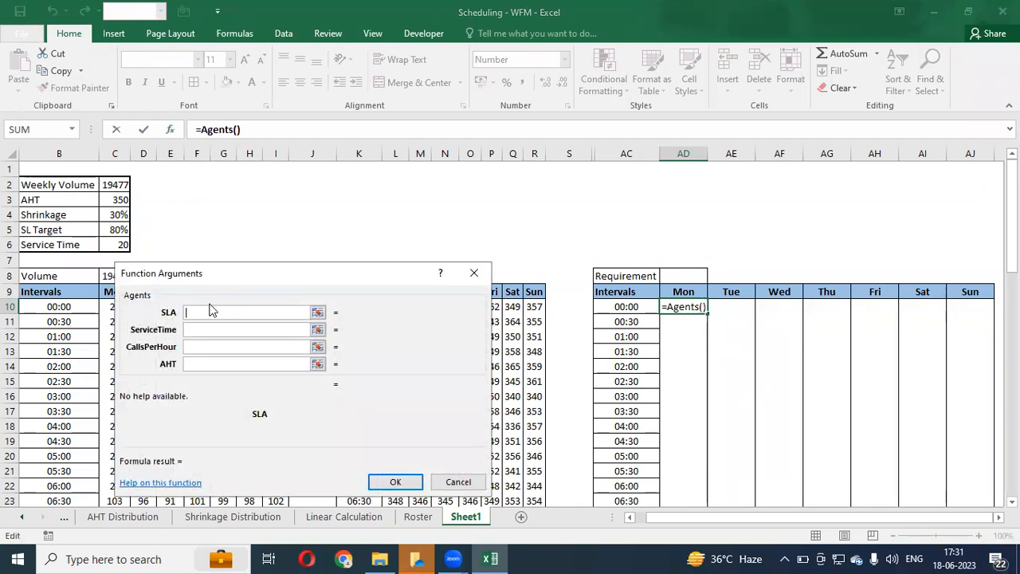
{"action": "left_click_drag", "start_coordinate": [216, 282], "coordinate": [219, 293]}
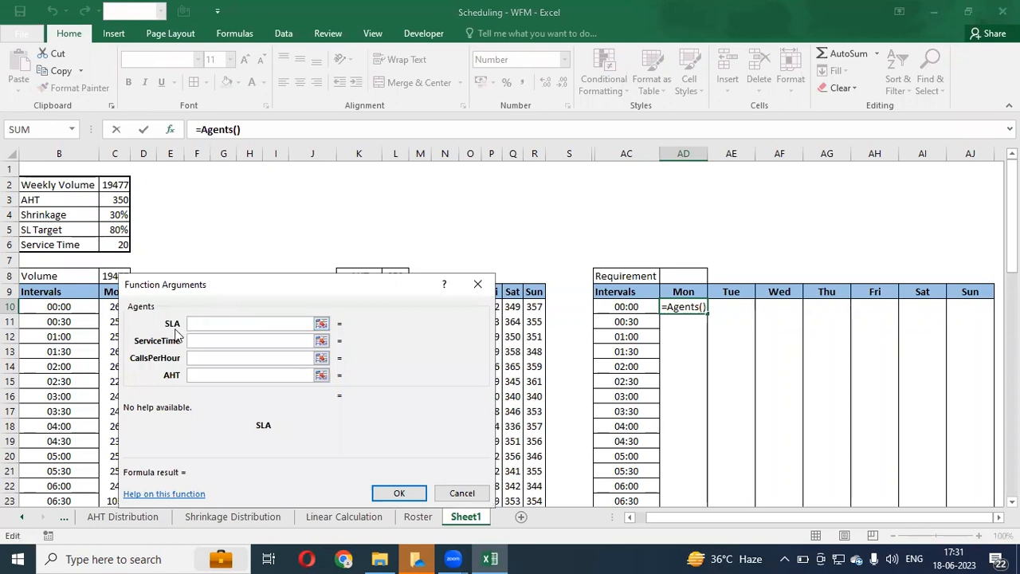
{"action": "left_click", "coordinate": [118, 229]}
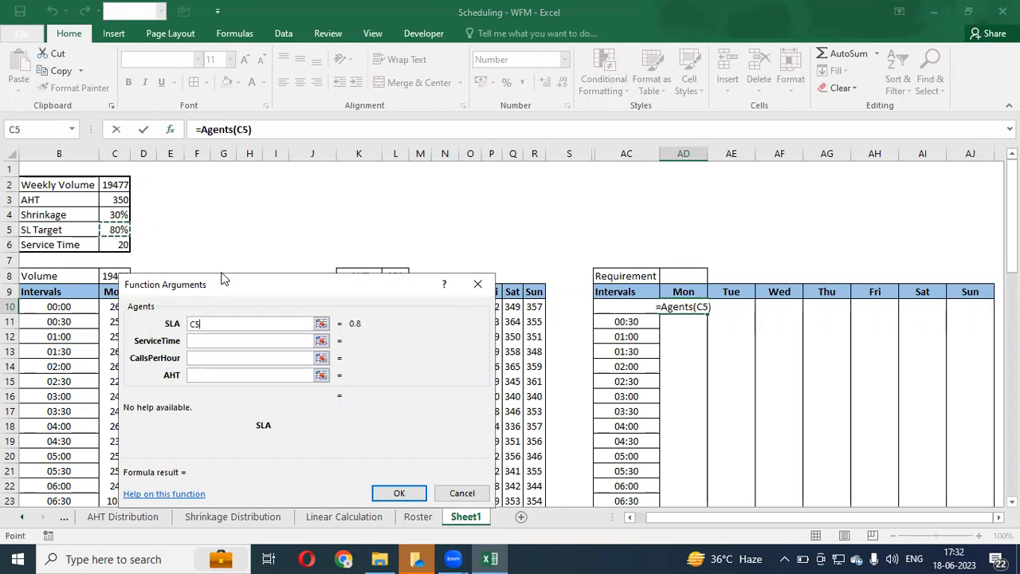
{"action": "key", "text": "F4"}
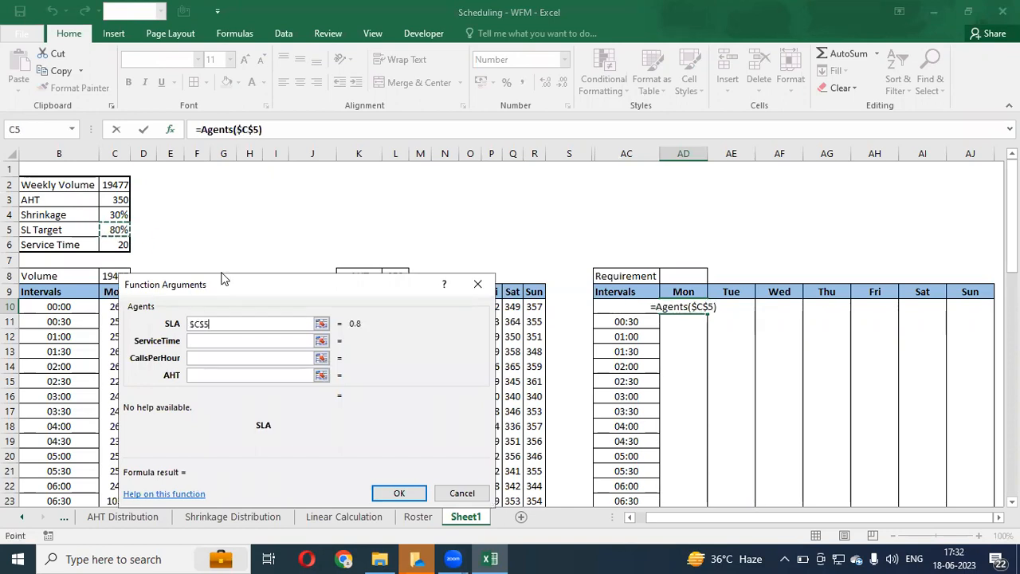
{"action": "left_click", "coordinate": [228, 341]}
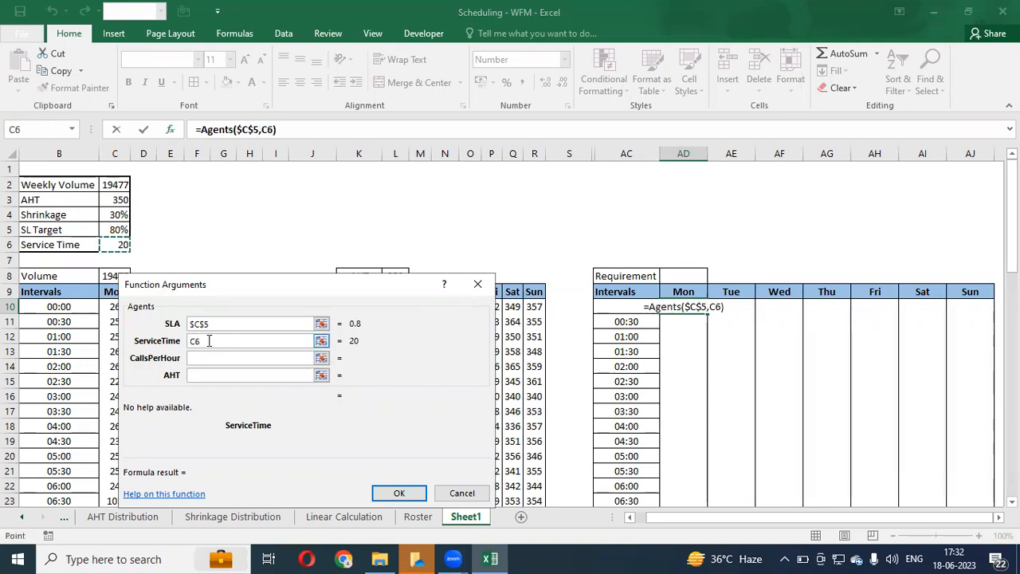
{"action": "key", "text": "F4"}
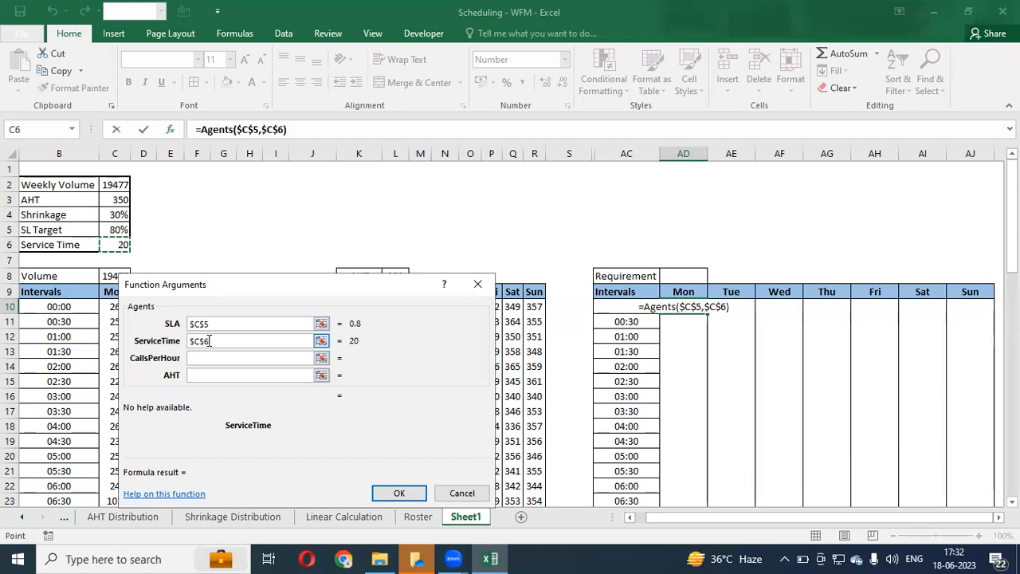
Step: Complete the Agents function with C10 as CallsPerHour and L10 as AHT, and enter it in AD10
{"action": "left_click", "coordinate": [239, 358]}
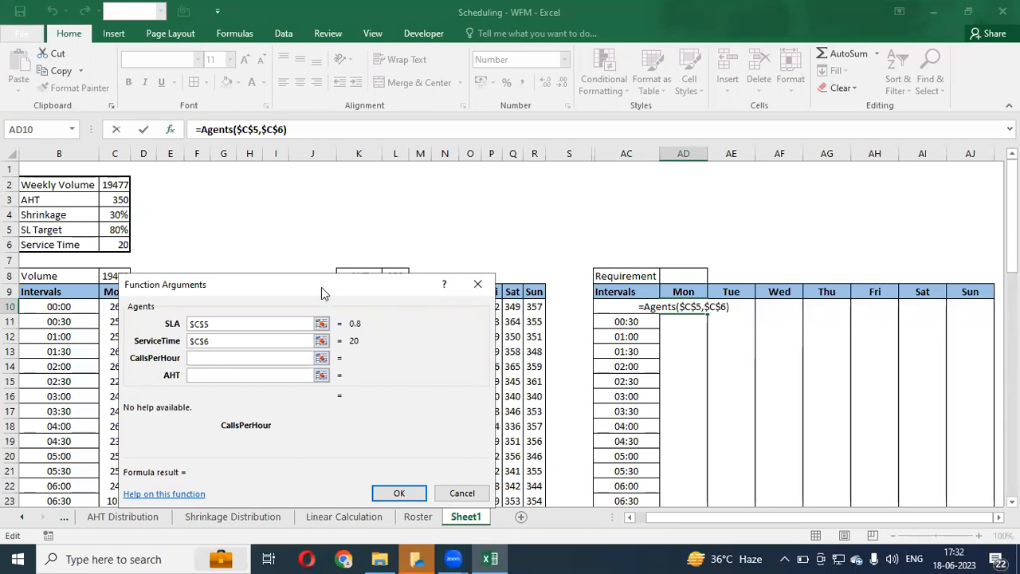
{"action": "left_click_drag", "start_coordinate": [321, 287], "coordinate": [706, 141]}
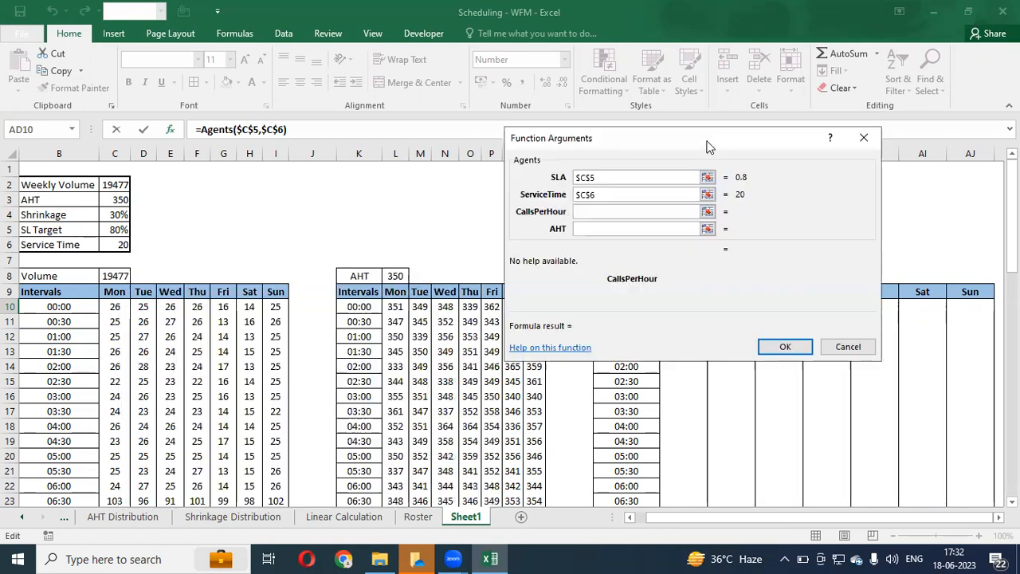
{"action": "left_click", "coordinate": [114, 310]}
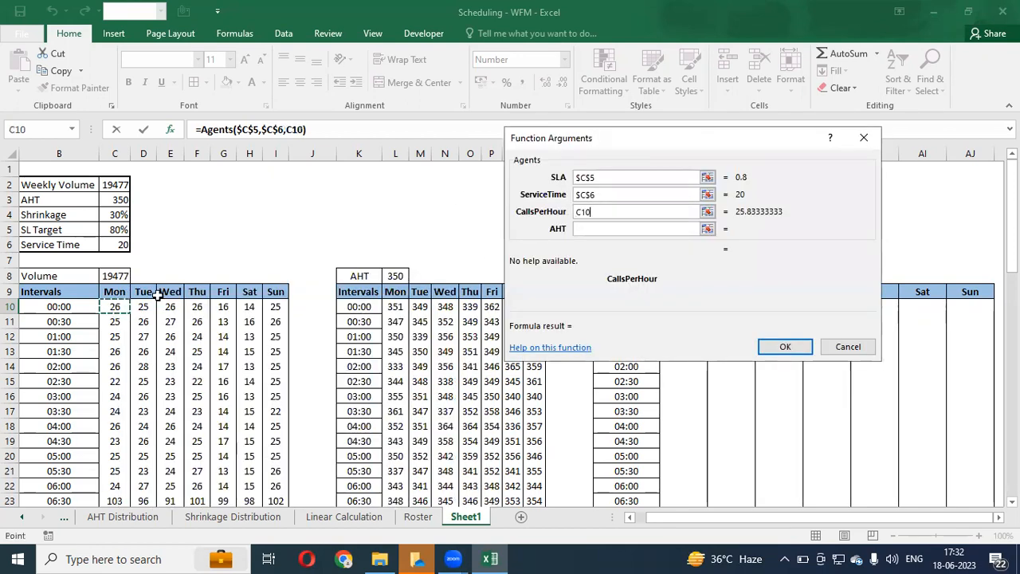
{"action": "left_click", "coordinate": [611, 229]}
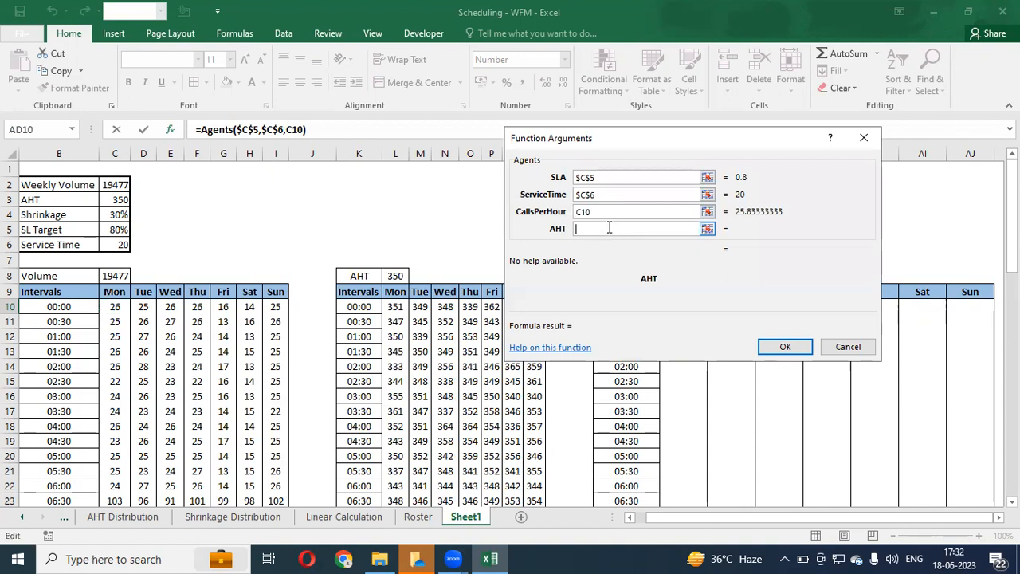
{"action": "left_click", "coordinate": [394, 308]}
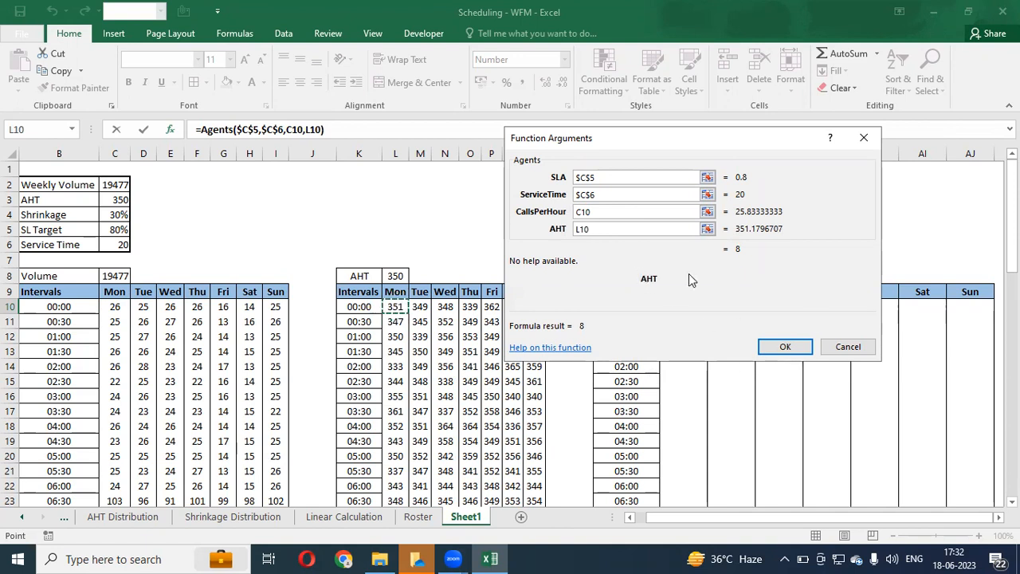
{"action": "left_click", "coordinate": [785, 345]}
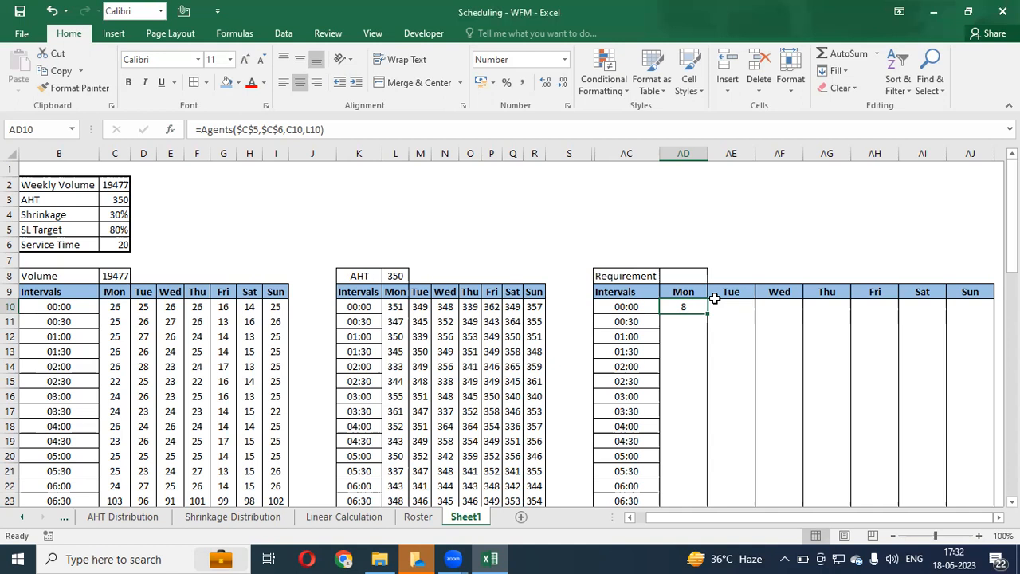
Step: Search the Erlang module's VBA code for "Death" and examine the 1800 constant in the Abandon function's DeathRate formula
{"action": "key", "text": "alt+F11"}
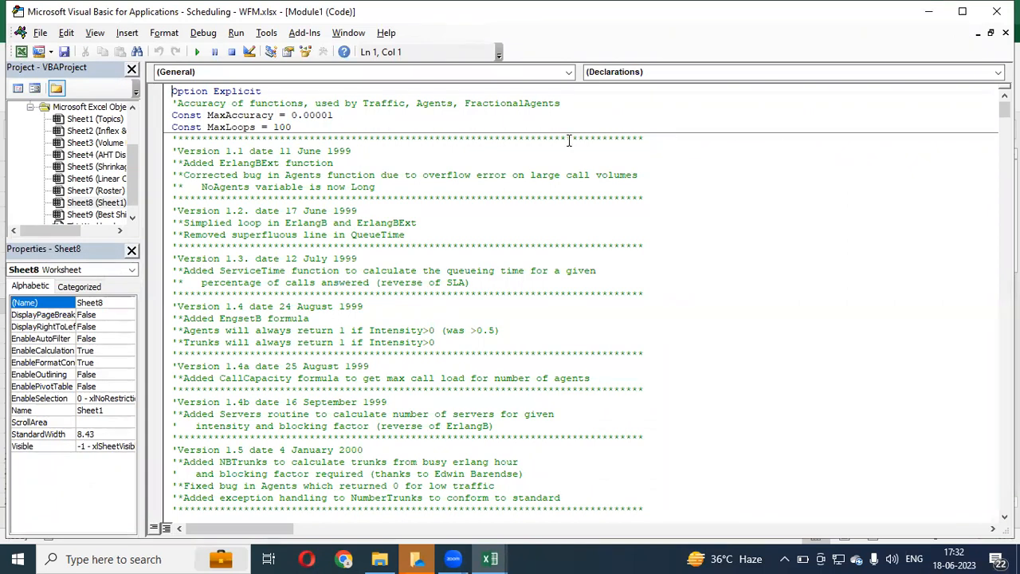
{"action": "scroll", "coordinate": [391, 140], "scroll_direction": "down", "scroll_amount": 2}
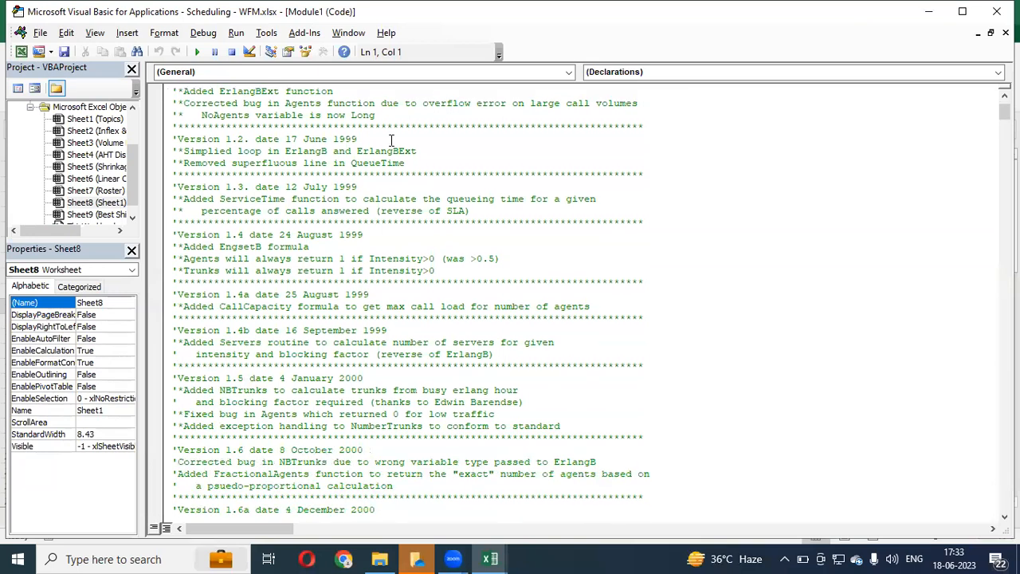
{"action": "scroll", "coordinate": [391, 141], "scroll_direction": "up", "scroll_amount": 2}
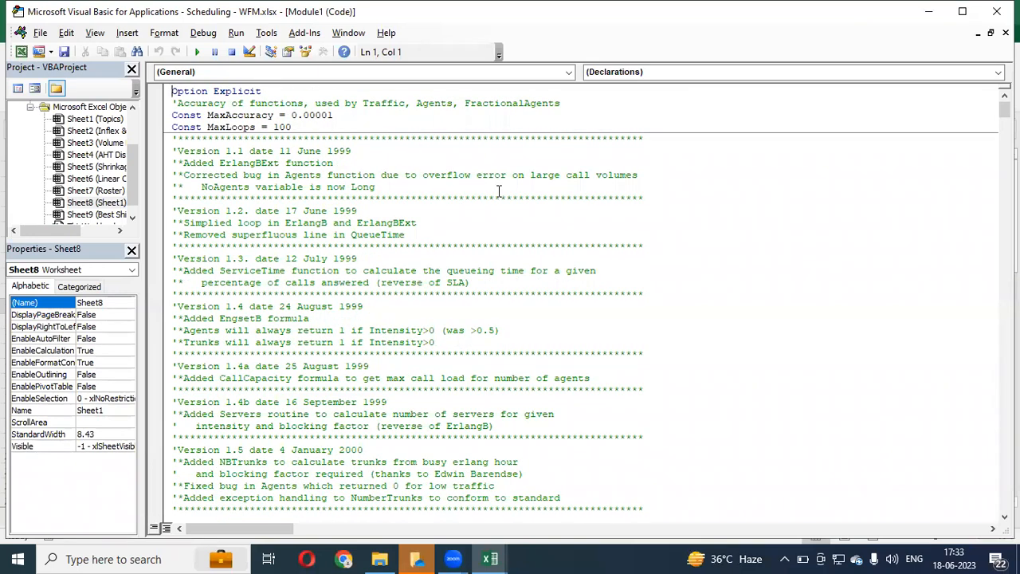
{"action": "key", "text": "ctrl+f"}
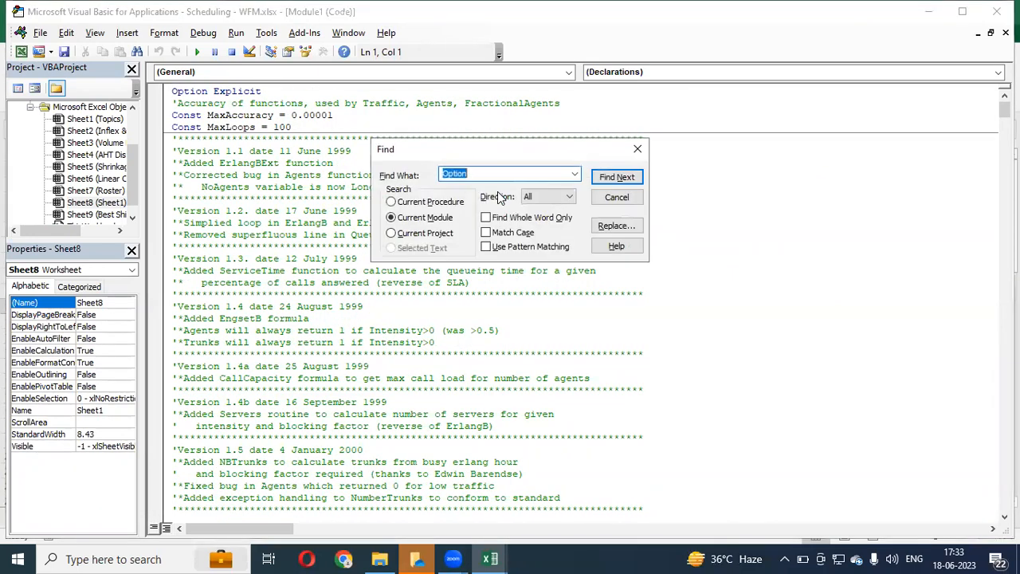
{"action": "type", "text": "Death"}
{"action": "key", "text": "Return"}
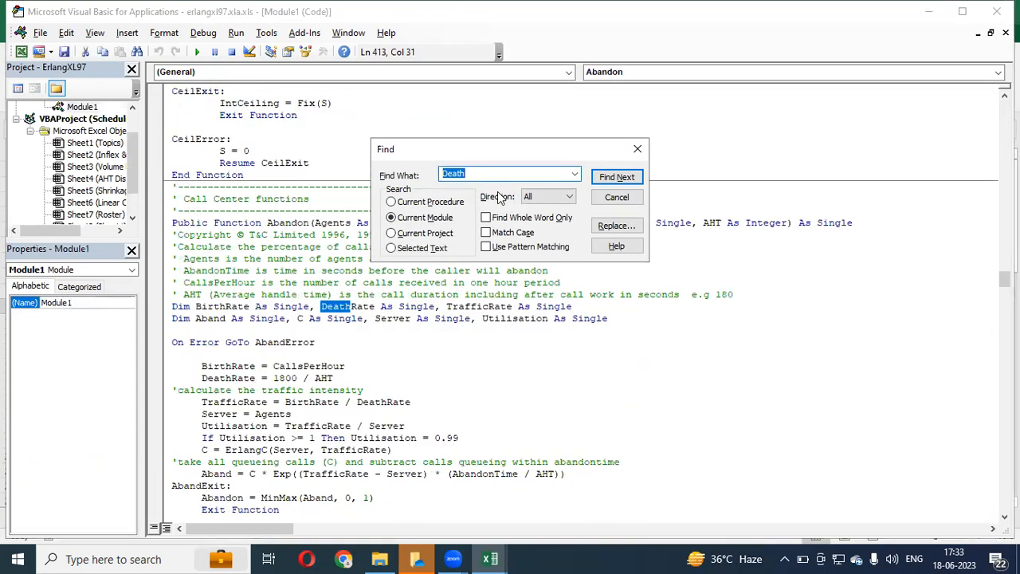
{"action": "key", "text": "Return"}
{"action": "key", "text": "Escape"}
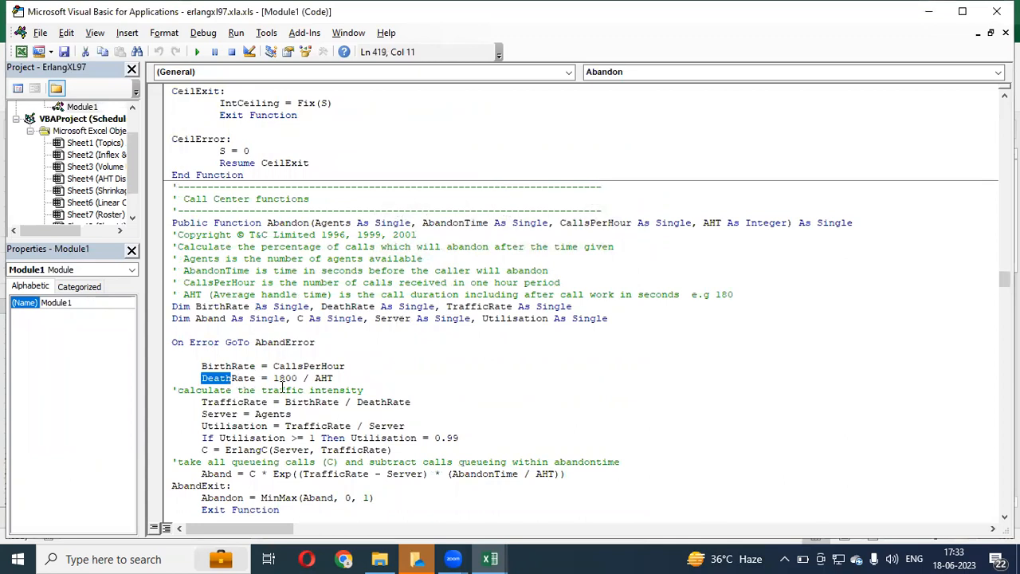
{"action": "left_click_drag", "start_coordinate": [297, 378], "coordinate": [275, 381]}
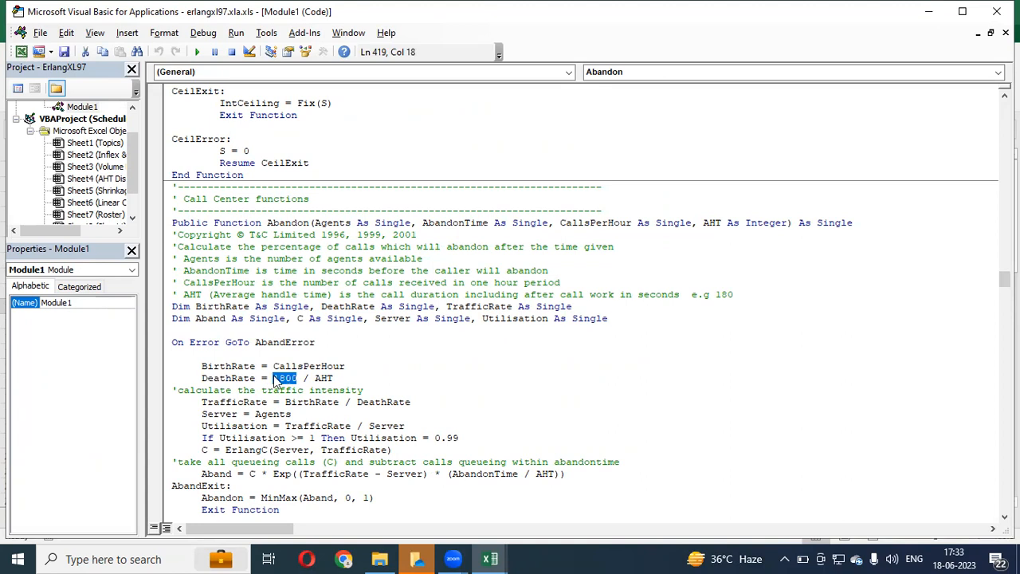
{"action": "key", "text": "alt+F11"}
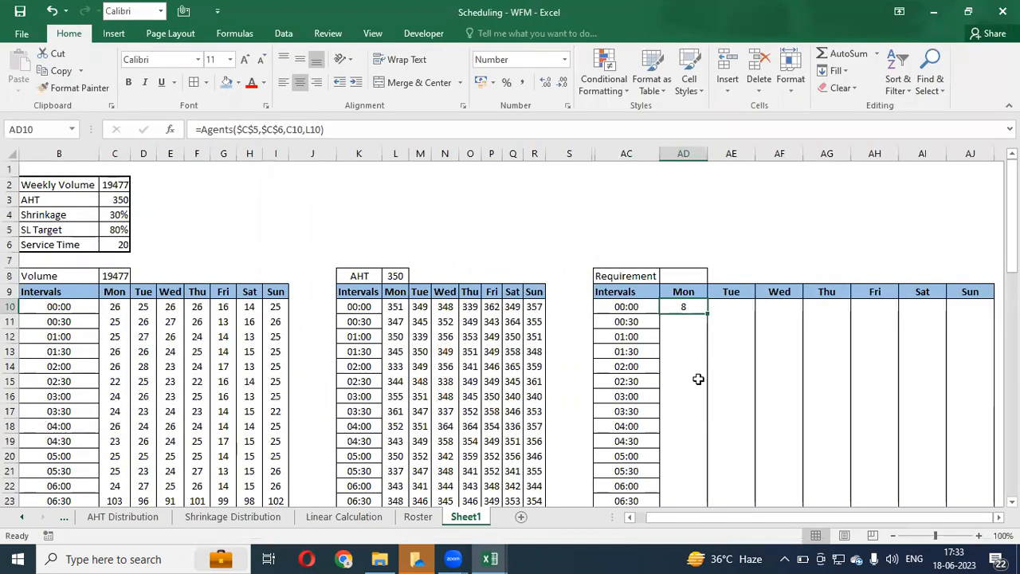
Step: Calculate the seconds in a 30-minute interval in AE6 with =30*60
{"action": "key", "text": "Left"}
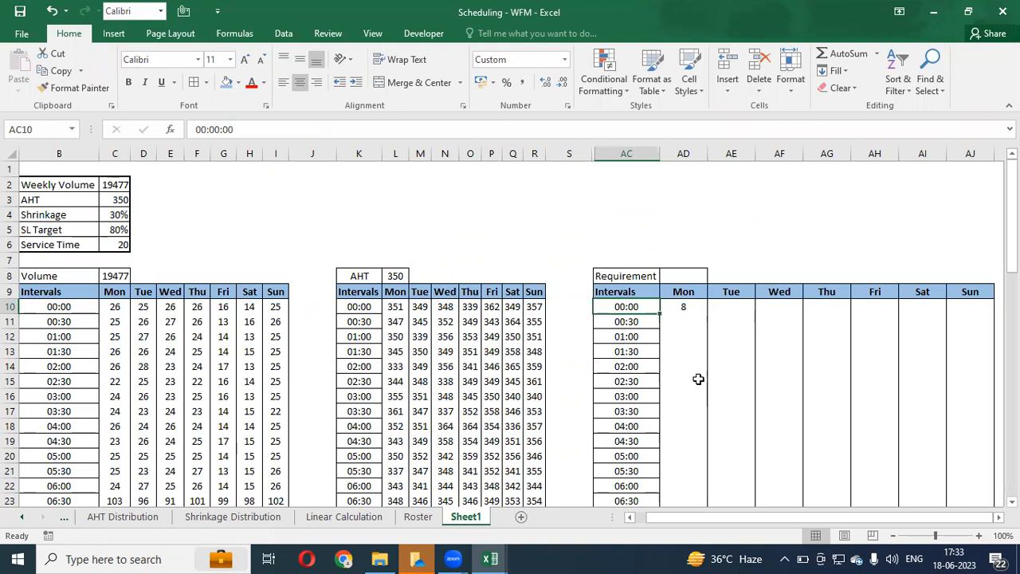
{"action": "key", "text": "Up"}
{"action": "key", "text": "Up"}
{"action": "key", "text": "Up"}
{"action": "key", "text": "Up"}
{"action": "key", "text": "Right"}
{"action": "key", "text": "Right"}
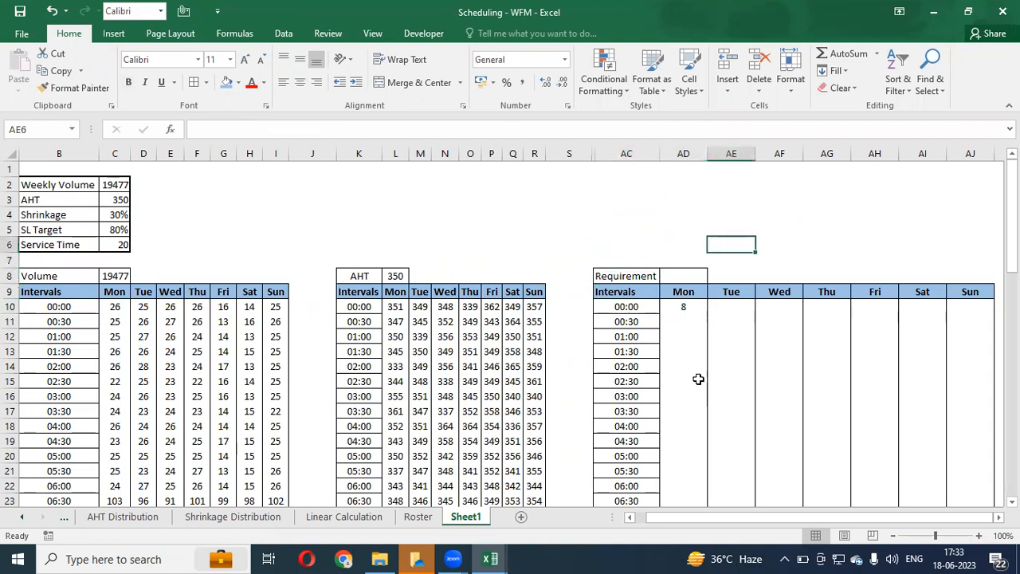
{"action": "type", "text": "=3"}
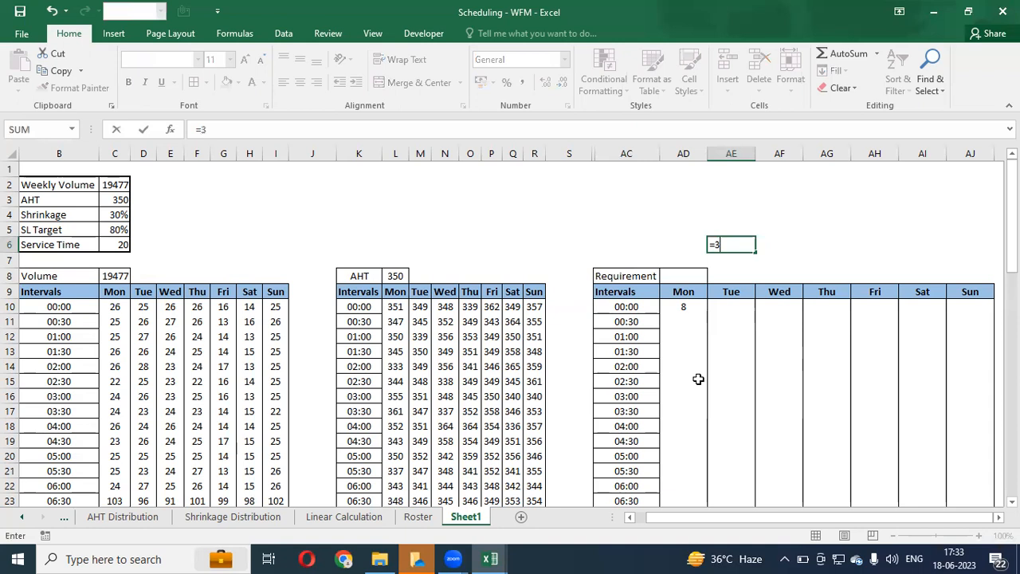
{"action": "type", "text": "0*"}
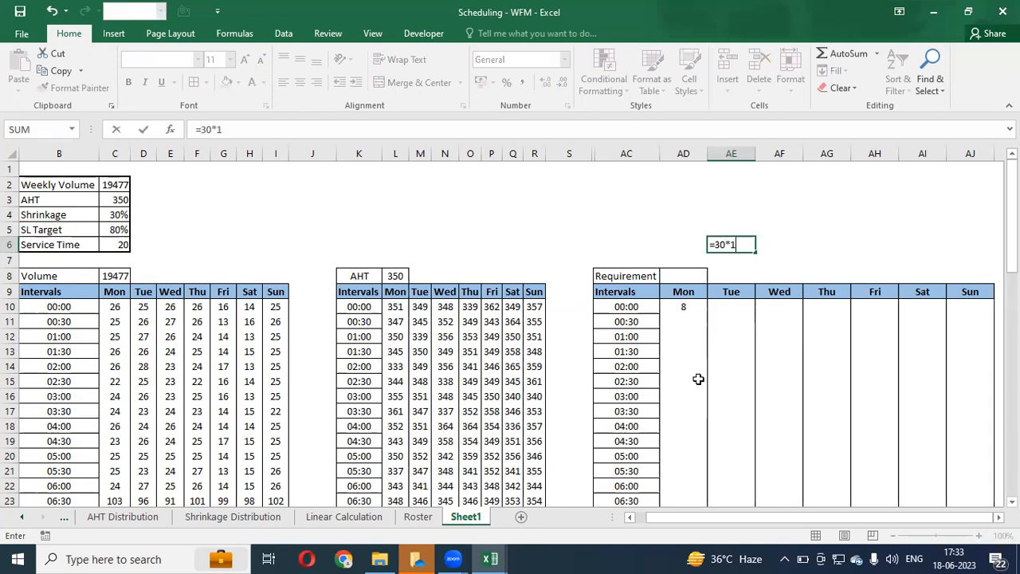
{"action": "type", "text": "60"}
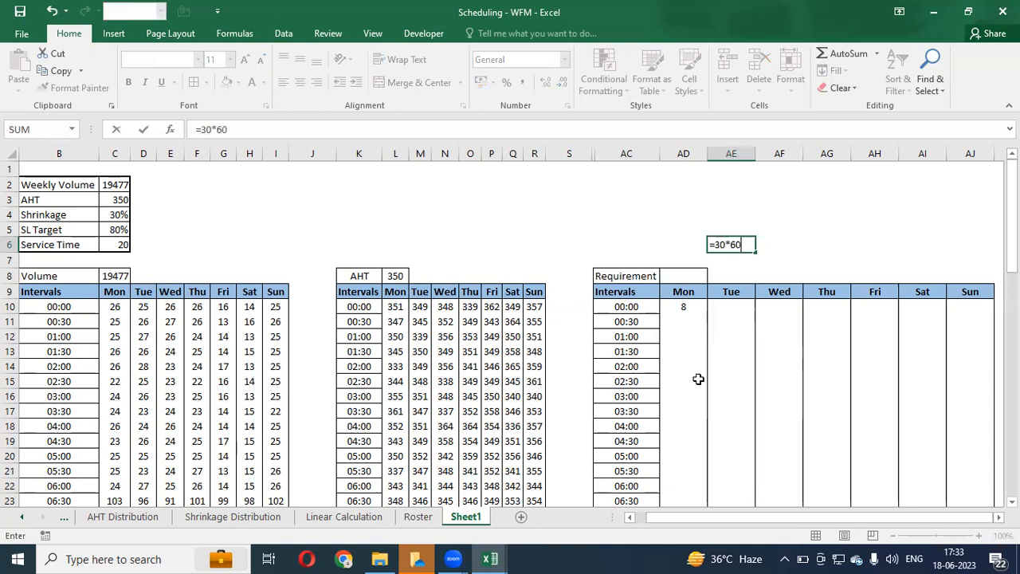
{"action": "key", "text": "ctrl+Return"}
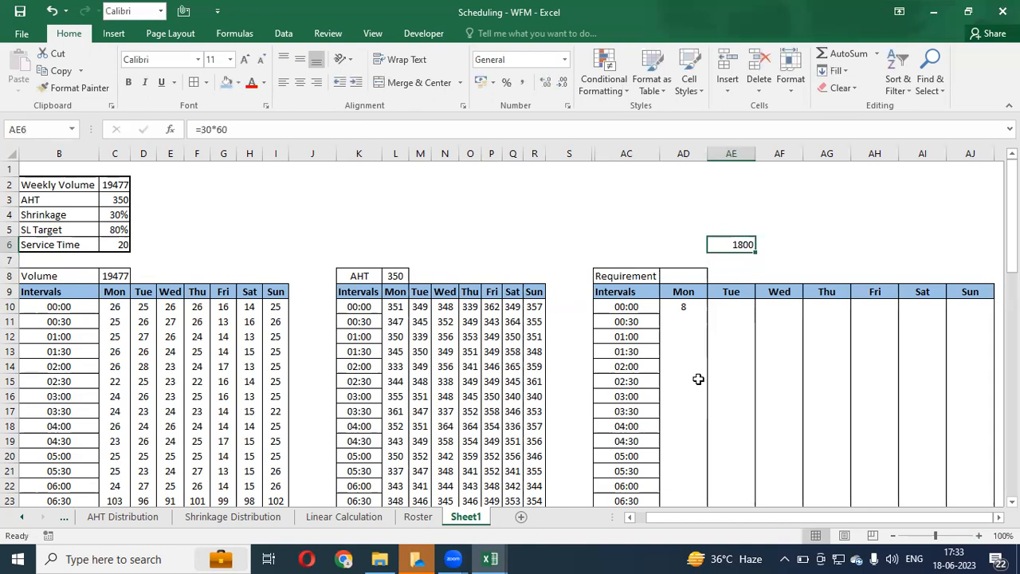
Step: Enter the interval length 30 in AE5, above its seconds calculation
{"action": "key", "text": "Up"}
{"action": "type", "text": "3"}
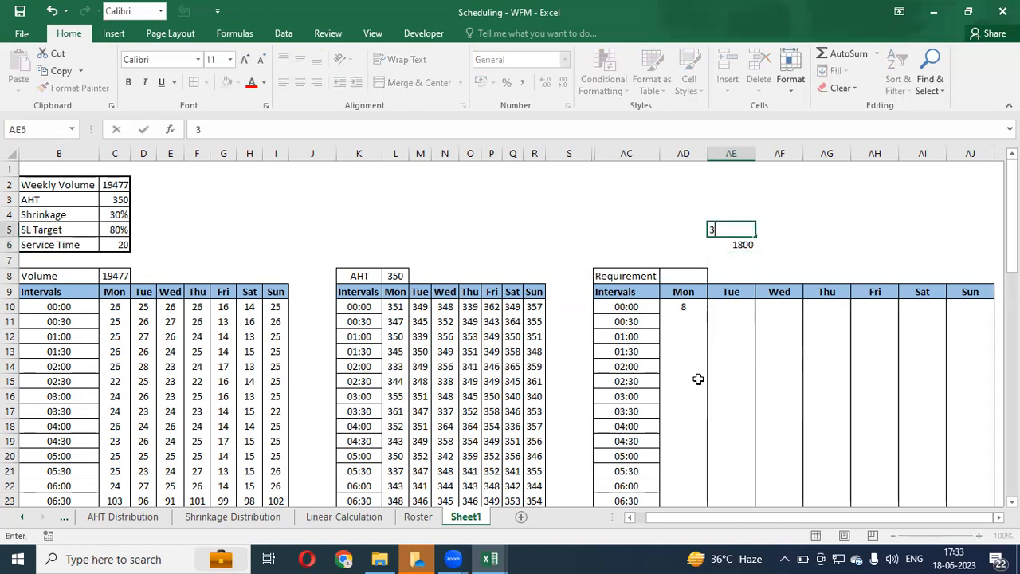
{"action": "type", "text": "0"}
{"action": "key", "text": "Return"}
{"action": "key", "text": "Up"}
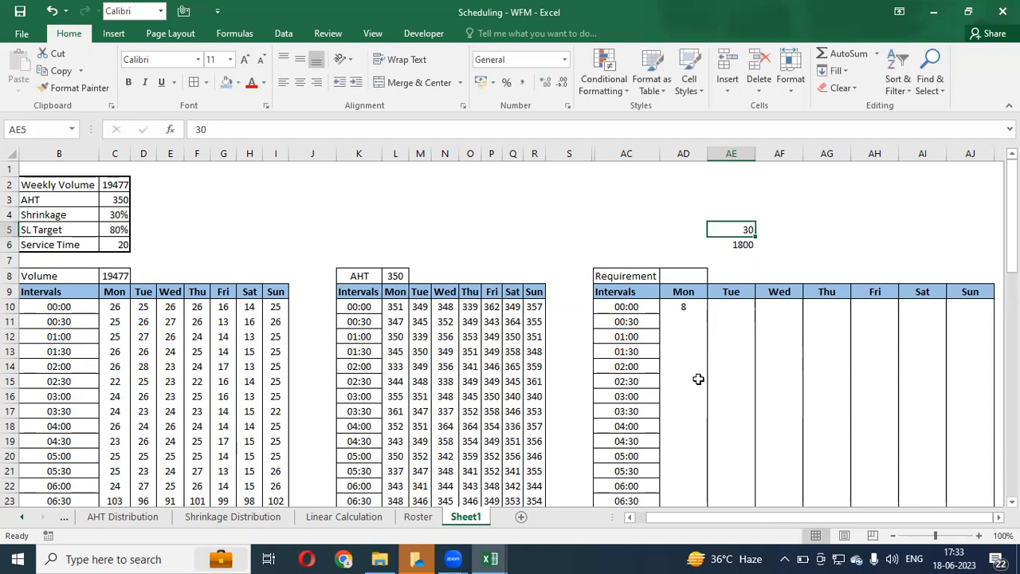
Step: Enter a 15-minute interval in AF5 and calculate its seconds in AF6 with =AF5*60
{"action": "key", "text": "Down"}
{"action": "key", "text": "Right"}
{"action": "key", "text": "Up"}
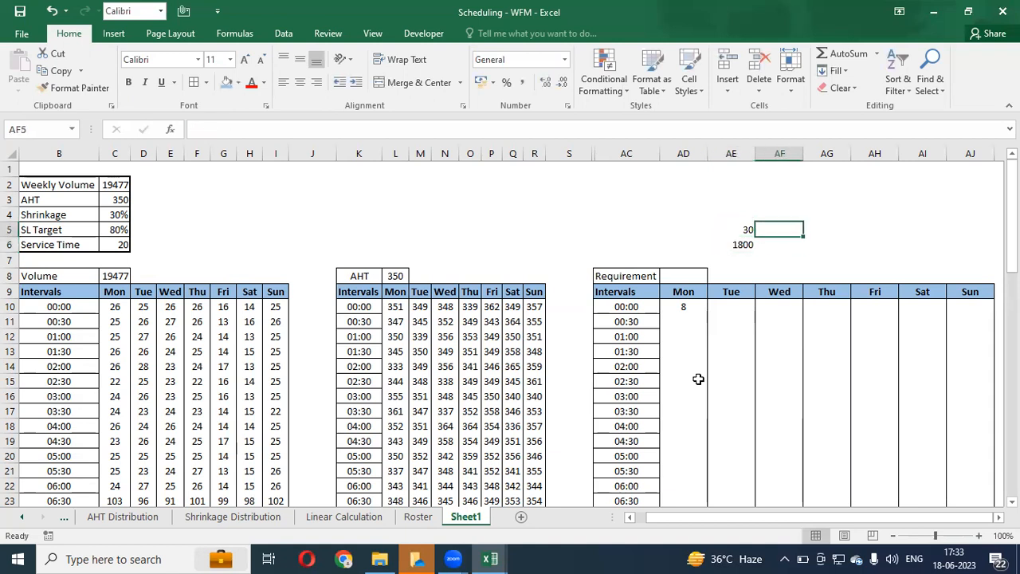
{"action": "type", "text": "15"}
{"action": "key", "text": "Return"}
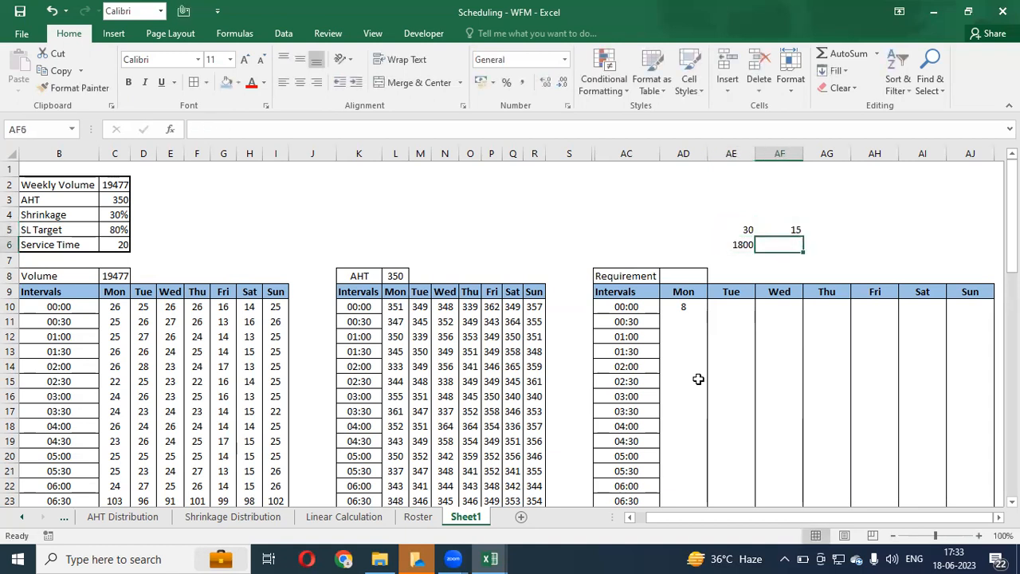
{"action": "type", "text": "="}
{"action": "key", "text": "Up"}
{"action": "type", "text": "*60"}
{"action": "key", "text": "Return"}
Step: Copy the 15-minute interval and its seconds formula from AF5:AF6 to AG5:AG6, and set AG5 to 60
{"action": "key", "text": "Up"}
{"action": "key", "text": "Up"}
{"action": "key", "text": "shift+Down"}
{"action": "key", "text": "ctrl+c"}
{"action": "key", "text": "Right"}
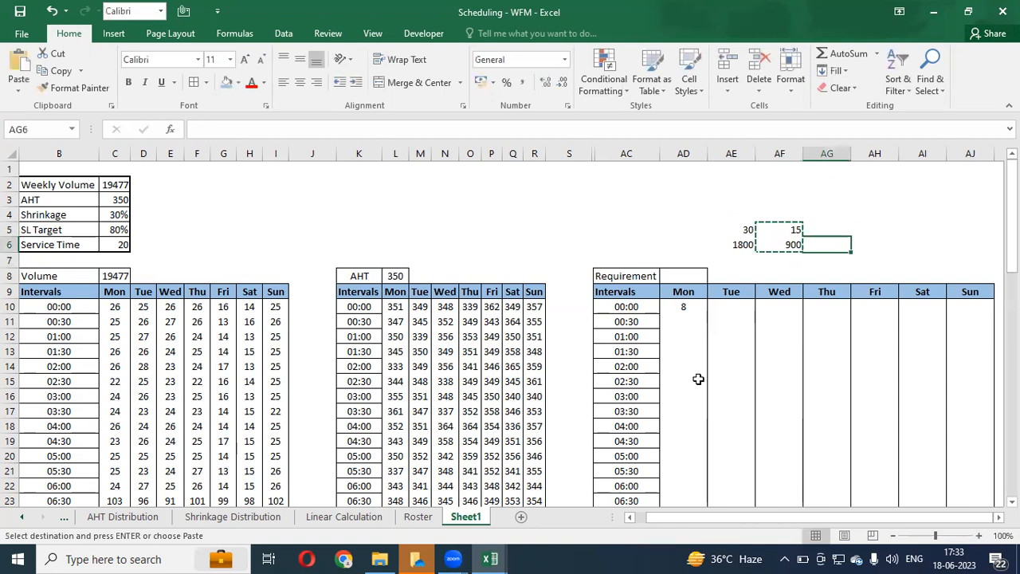
{"action": "key", "text": "Return"}
{"action": "key", "text": "Up"}
{"action": "key", "text": "Down"}
{"action": "type", "text": "60"}
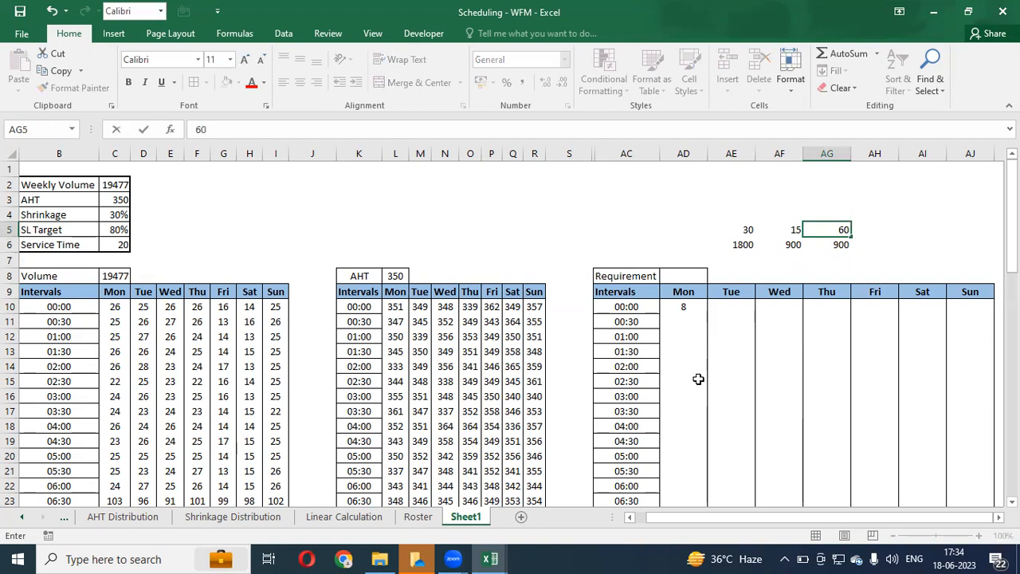
{"action": "key", "text": "Return"}
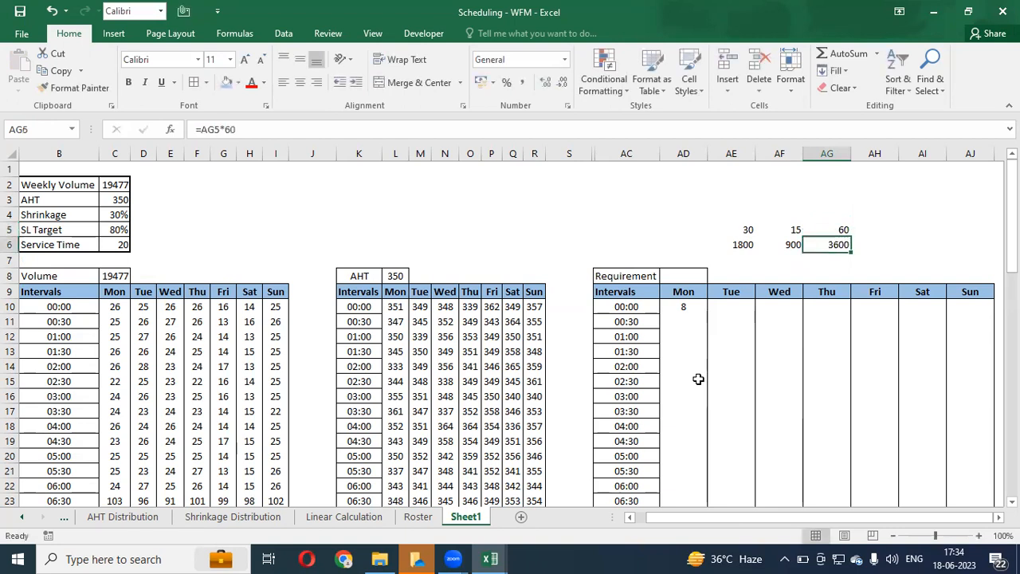
{"action": "key", "text": "Up"}
{"action": "key", "text": "Up"}
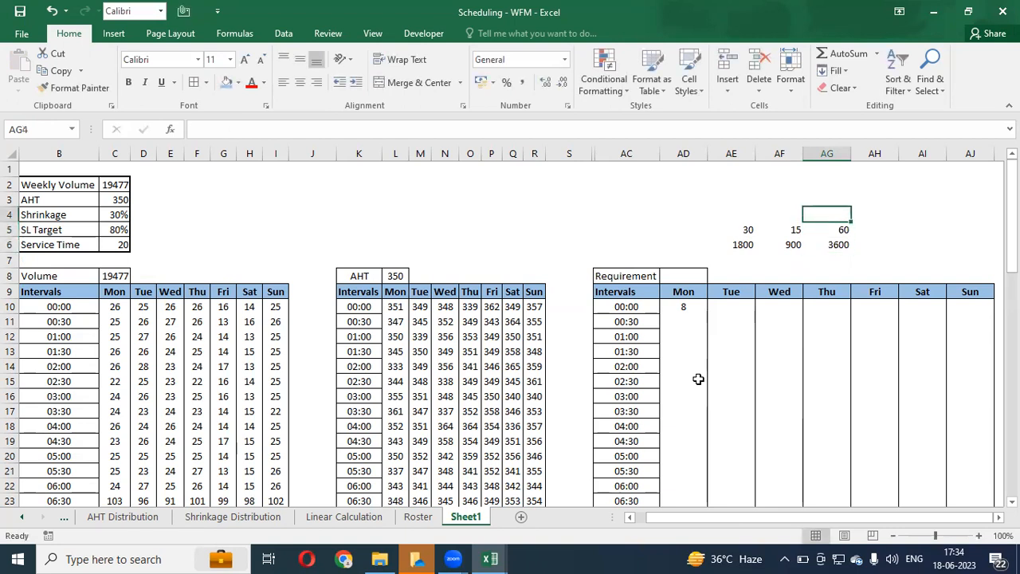
Step: Enter 1 in AG4 above the 60-minute interval to give its length in hours
{"action": "type", "text": "1"}
{"action": "key", "text": "Return"}
{"action": "key", "text": "Down"}
{"action": "key", "text": "shift+Up"}
{"action": "key", "text": "shift+Up"}
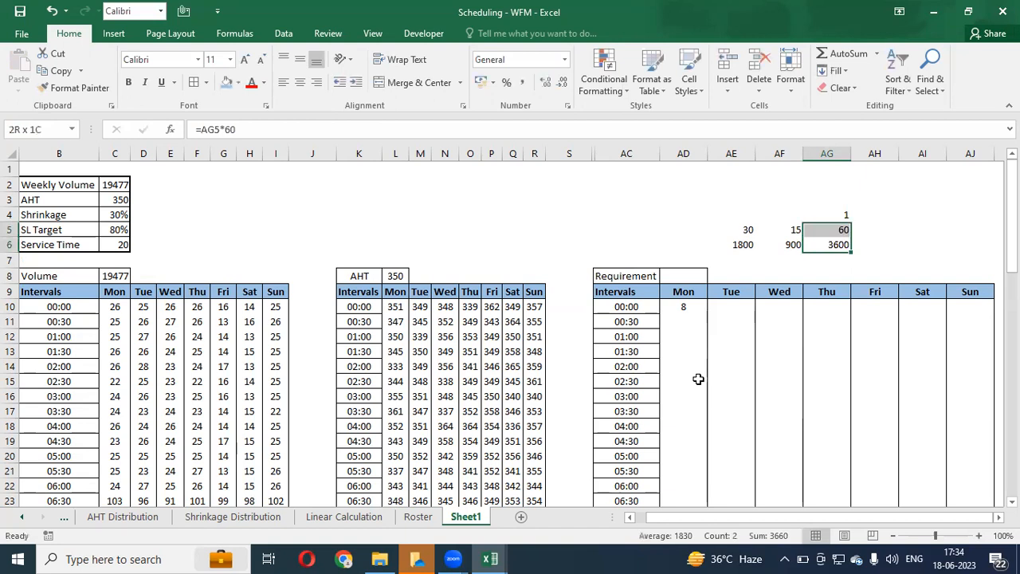
{"action": "key", "text": "shift+Left"}
{"action": "key", "text": "shift+Left"}
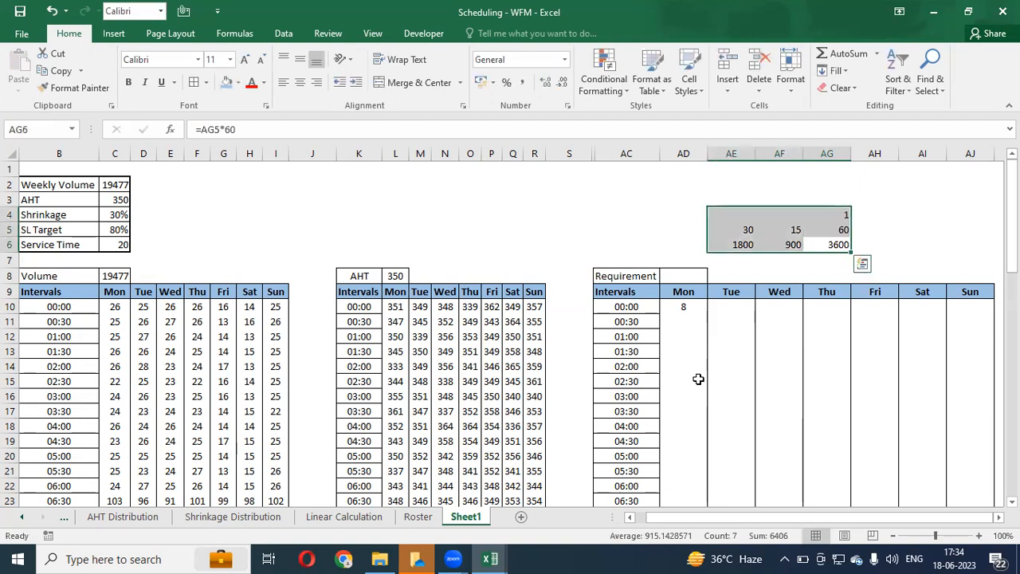
{"action": "key", "text": "Up"}
{"action": "key", "text": "Down"}
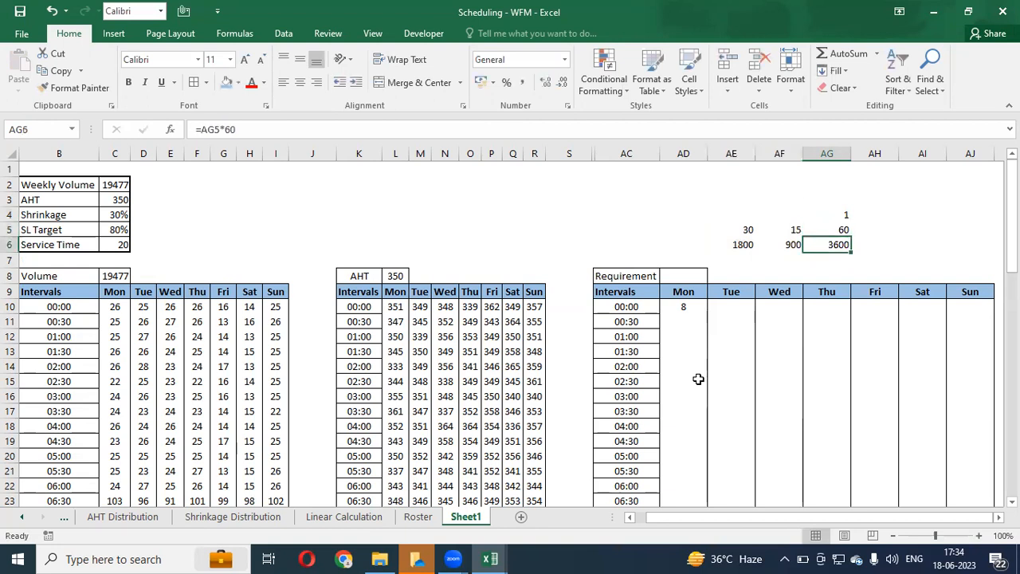
{"action": "key", "text": "ctrl+c"}
{"action": "key", "text": "Down"}
{"action": "key", "text": "Down"}
{"action": "key", "text": "Down"}
{"action": "key", "text": "Left"}
{"action": "key", "text": "Left"}
{"action": "key", "text": "Left"}
{"action": "key", "text": "Left"}
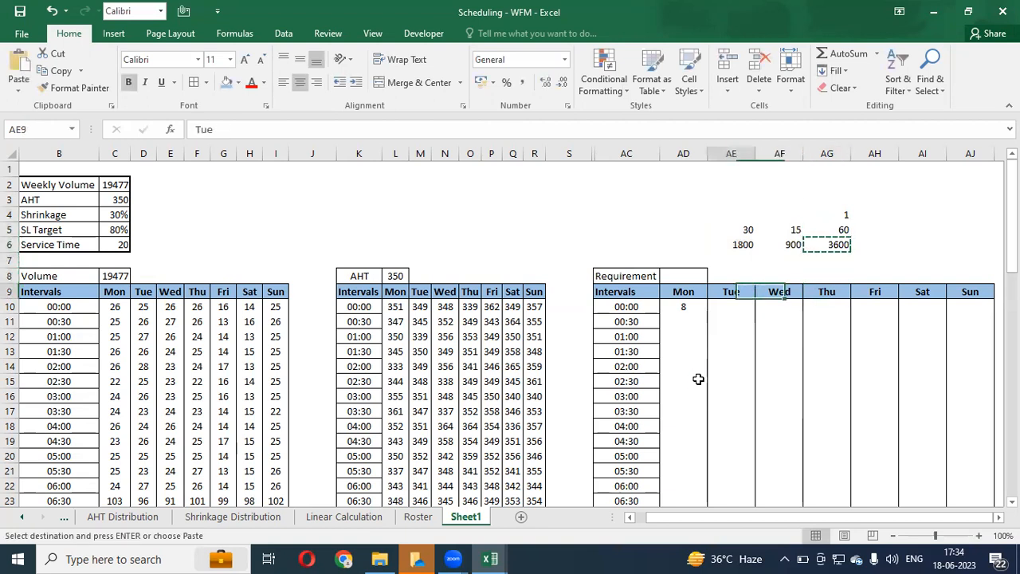
{"action": "key", "text": "Down"}
{"action": "key", "text": "Right"}
{"action": "key", "text": "Left"}
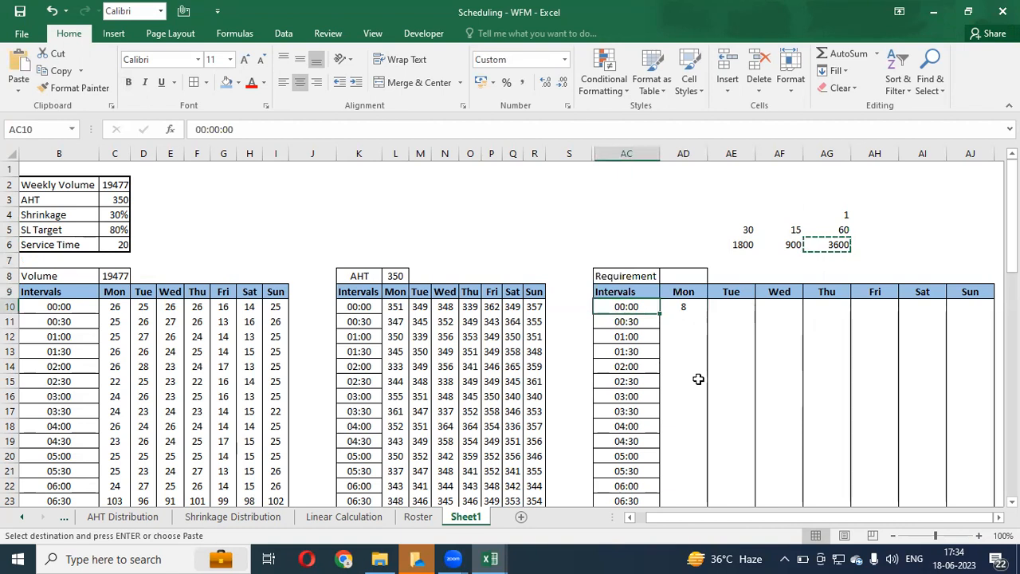
Step: In the Erlang module's code, set up a replacement of 1800 with 3600, then close the editor without replacing anything
{"action": "mouse_move", "coordinate": [490, 559]}
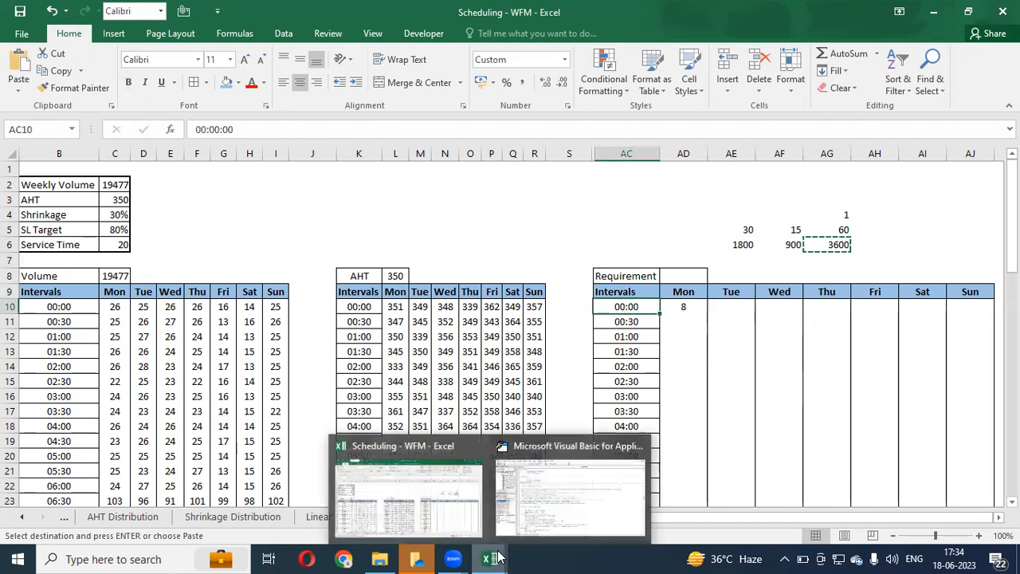
{"action": "left_click", "coordinate": [550, 511]}
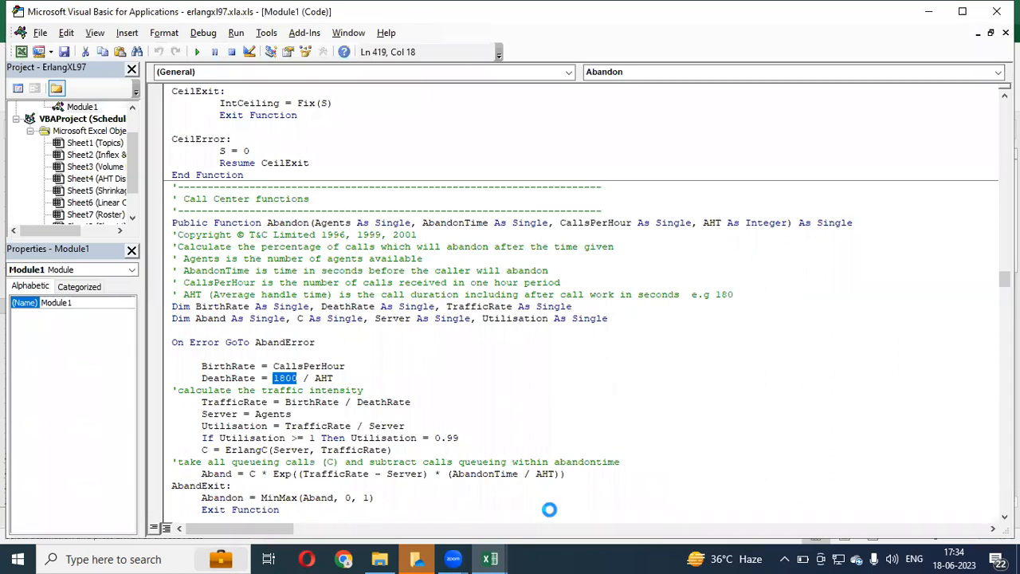
{"action": "key", "text": "ctrl+h"}
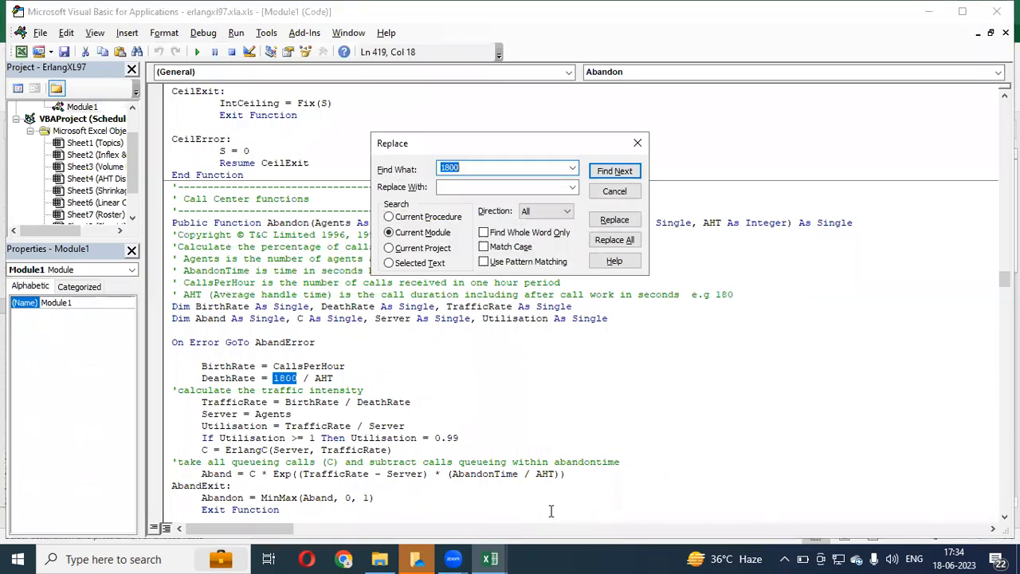
{"action": "key", "text": "Tab"}
{"action": "type", "text": "3600"}
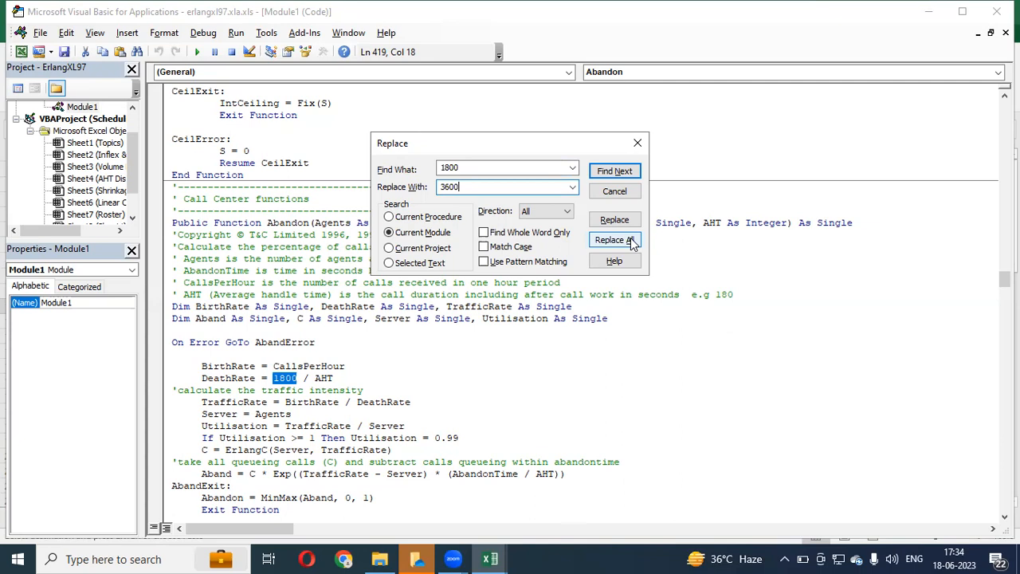
{"action": "left_click", "coordinate": [639, 145]}
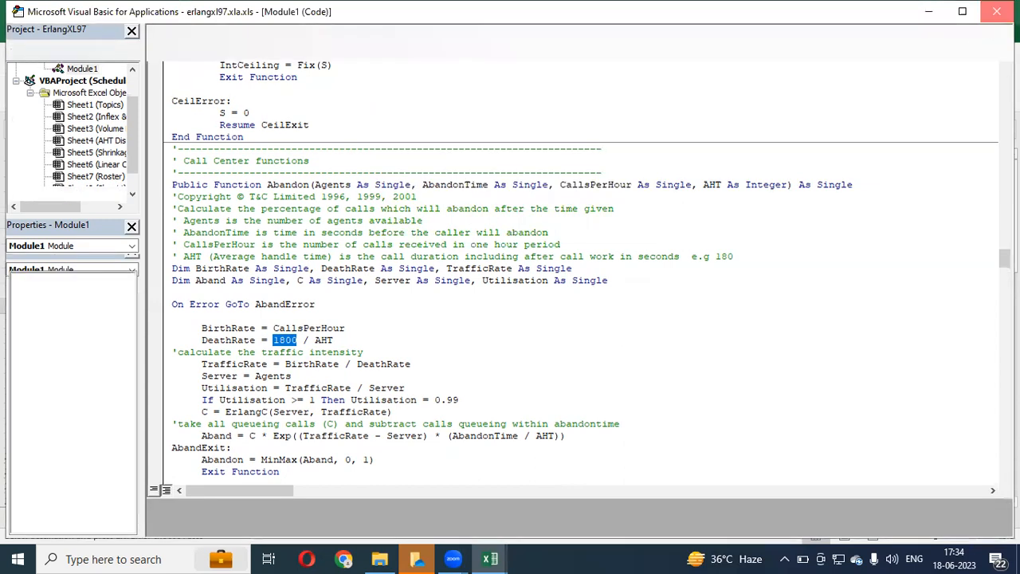
{"action": "left_click", "coordinate": [997, 11]}
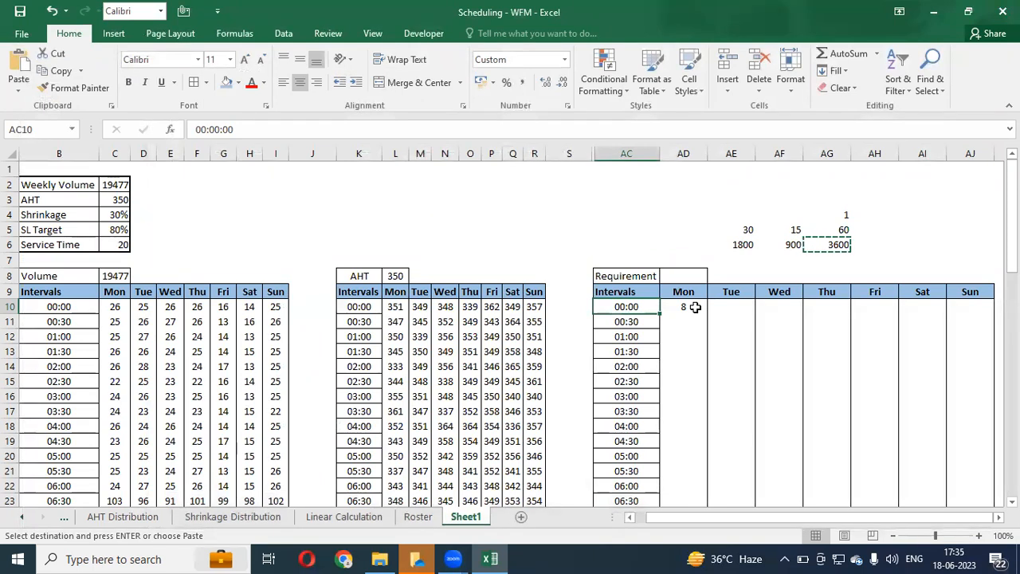
{"action": "key", "text": "Escape"}
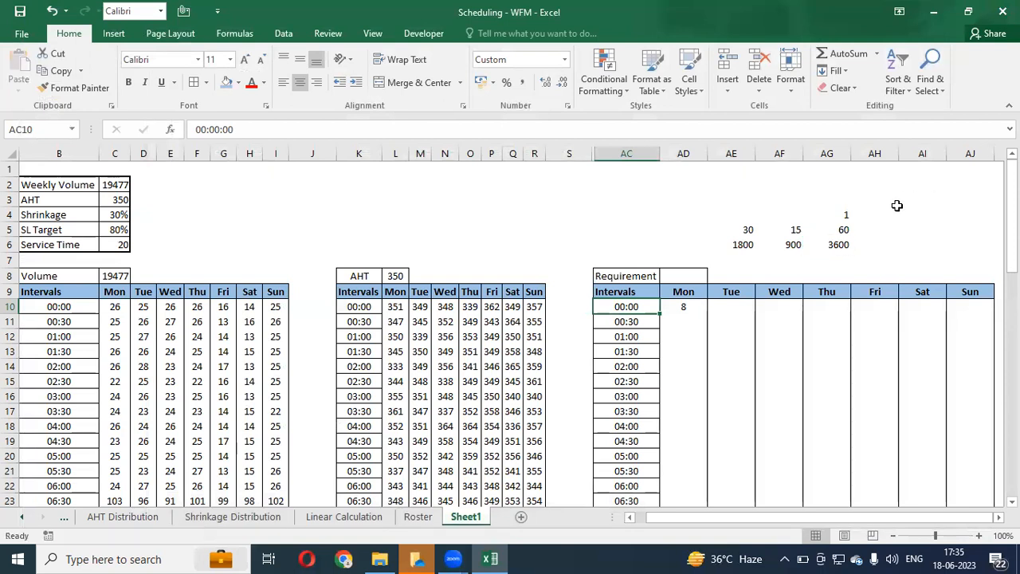
Step: Examine the interval lengths and seconds in AE5:AG6 and the cell references of the Agents formula in AD10
{"action": "double_click", "coordinate": [740, 229]}
{"action": "key", "text": "Escape"}
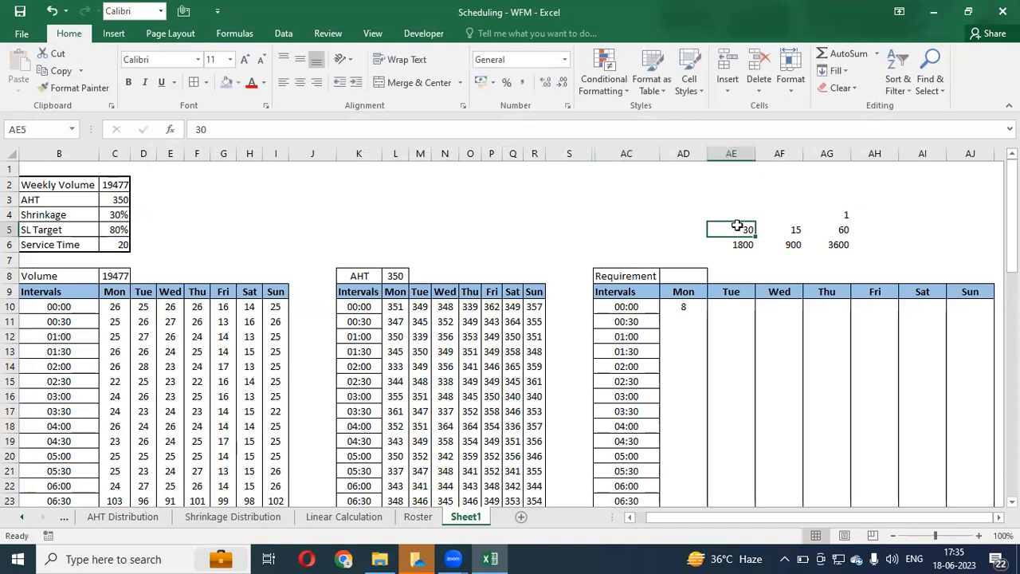
{"action": "left_click_drag", "start_coordinate": [738, 229], "coordinate": [834, 247]}
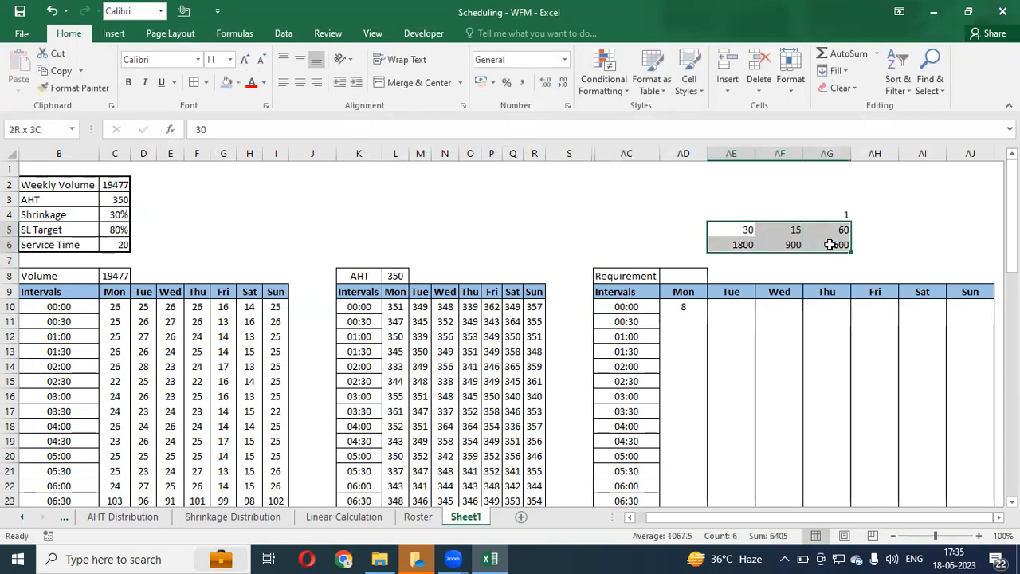
{"action": "left_click", "coordinate": [688, 308]}
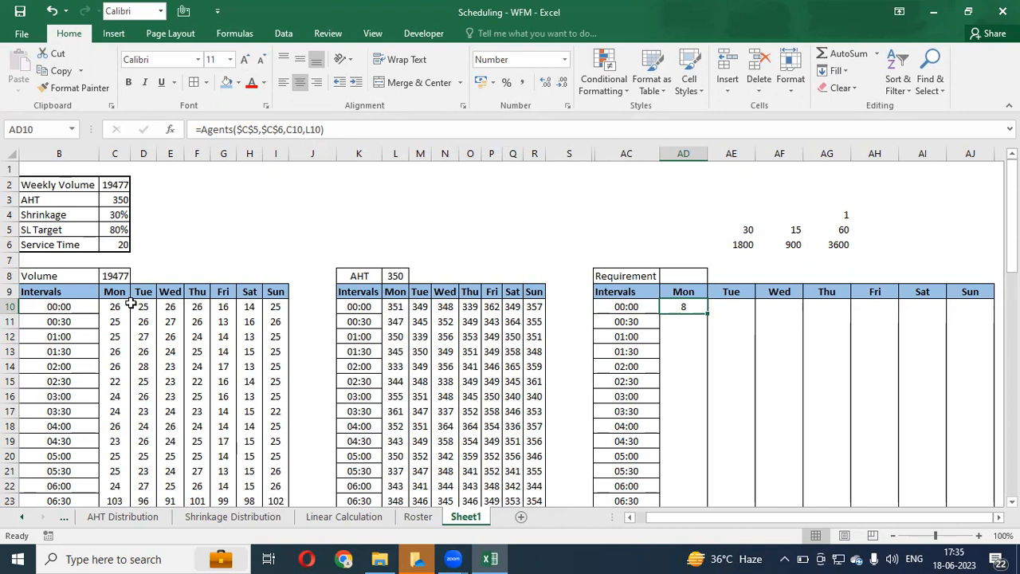
{"action": "left_click", "coordinate": [305, 130]}
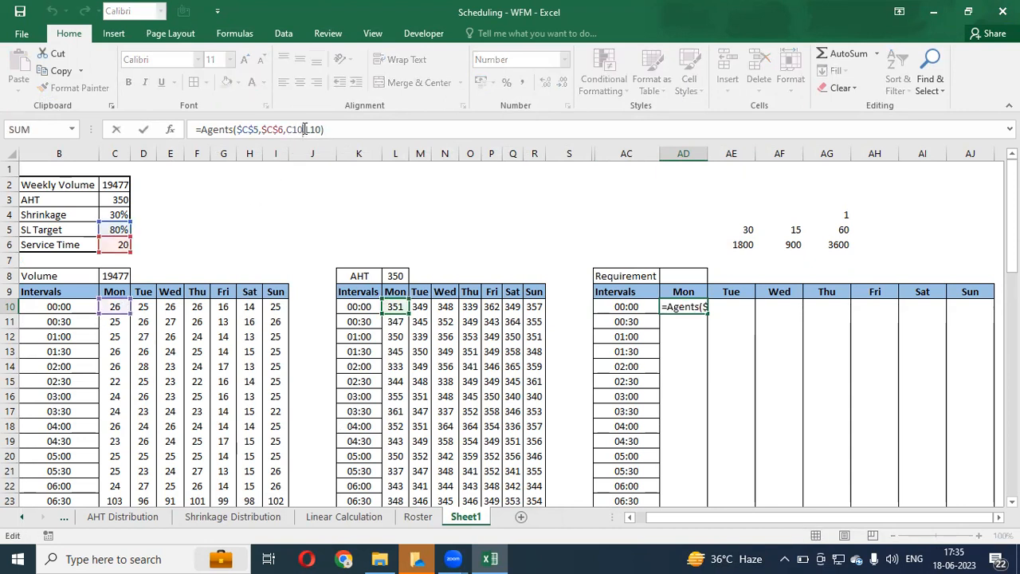
{"action": "key", "text": "ctrl+Return"}
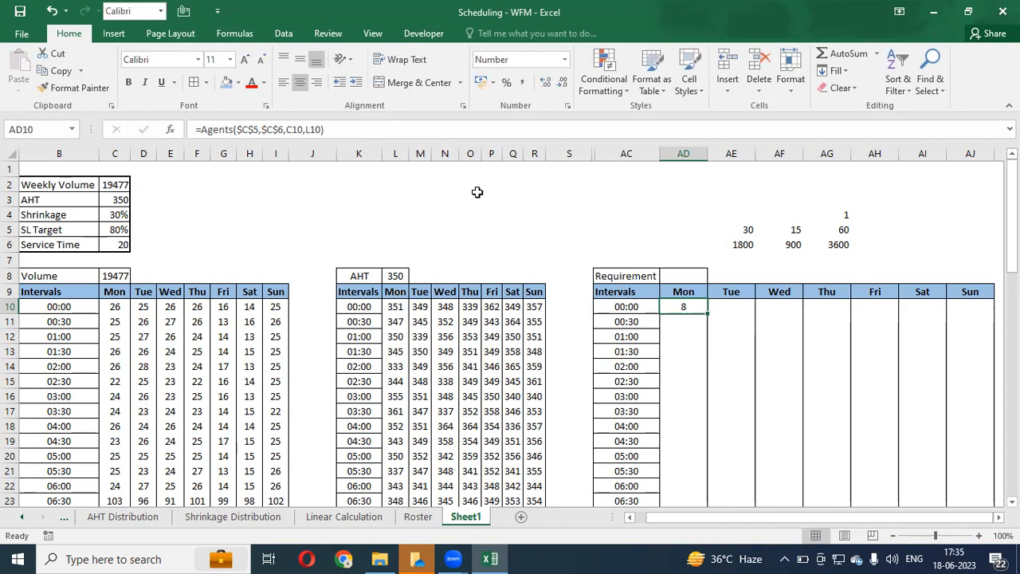
Step: Copy the Agents formula from AD10 and paste it as formulas only across the Requirement table, AD10:AJ57
{"action": "key", "text": "Left"}
{"action": "key", "text": "Right"}
{"action": "key", "text": "ctrl+c"}
{"action": "key", "text": "Left"}
{"action": "key", "text": "ctrl+Down"}
{"action": "key", "text": "Right"}
{"action": "key", "text": "Up"}
{"action": "key", "text": "ctrl+shift+Up"}
{"action": "key", "text": "shift+Right"}
{"action": "key", "text": "shift+Right"}
{"action": "key", "text": "shift+Right"}
{"action": "key", "text": "shift+Right"}
{"action": "key", "text": "shift+Right"}
{"action": "key", "text": "shift+Right"}
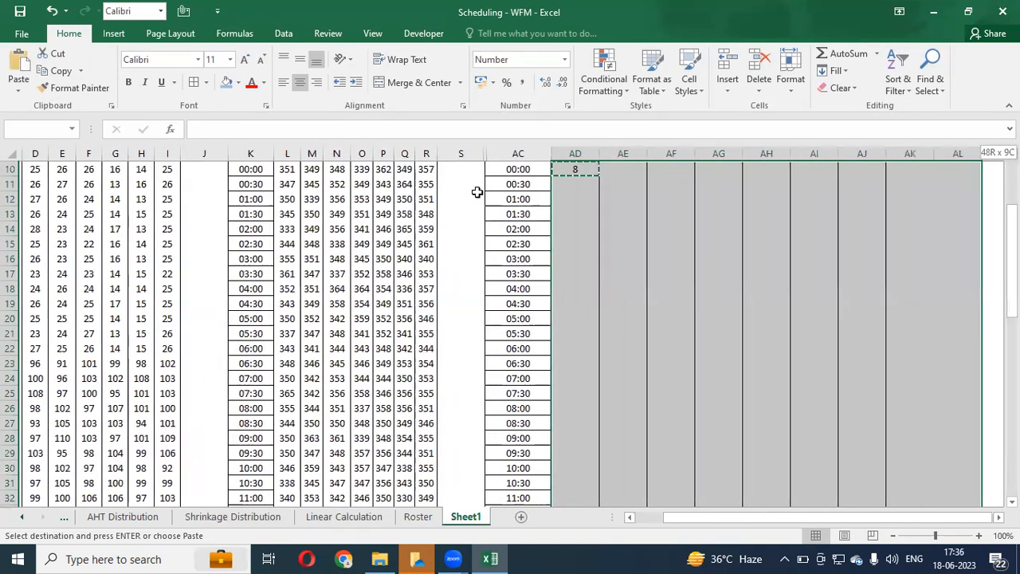
{"action": "key", "text": "alt+e"}
{"action": "key", "text": "s"}
{"action": "key", "text": "f"}
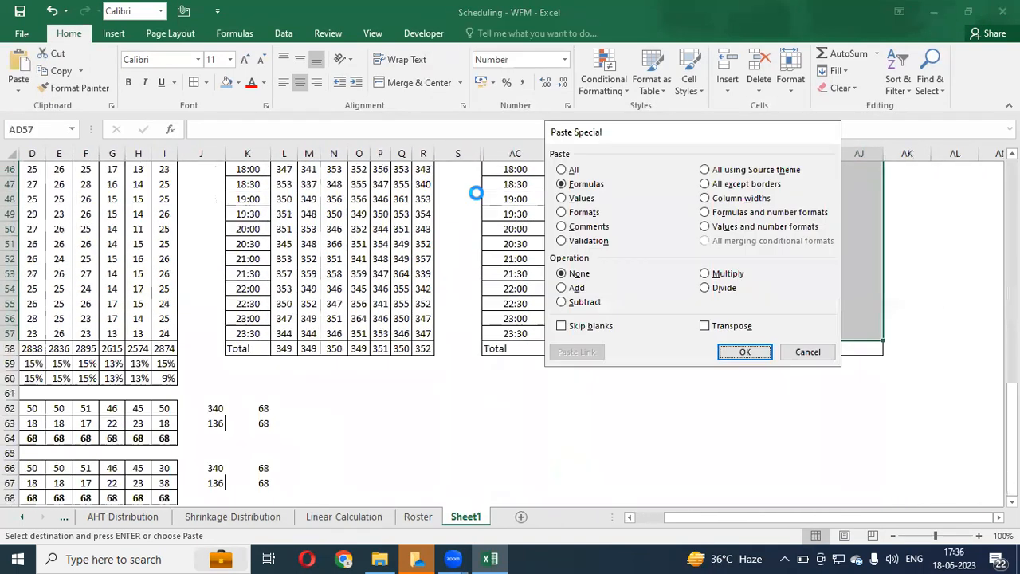
{"action": "key", "text": "Return"}
Step: Examine the staffing requirements across all days and intervals in AD10:AJ57
{"action": "key", "text": "ctrl+Up"}
{"action": "key", "text": "Down"}
{"action": "key", "text": "Escape"}
{"action": "key", "text": "ctrl+shift+Right"}
{"action": "key", "text": "ctrl+shift+Down"}
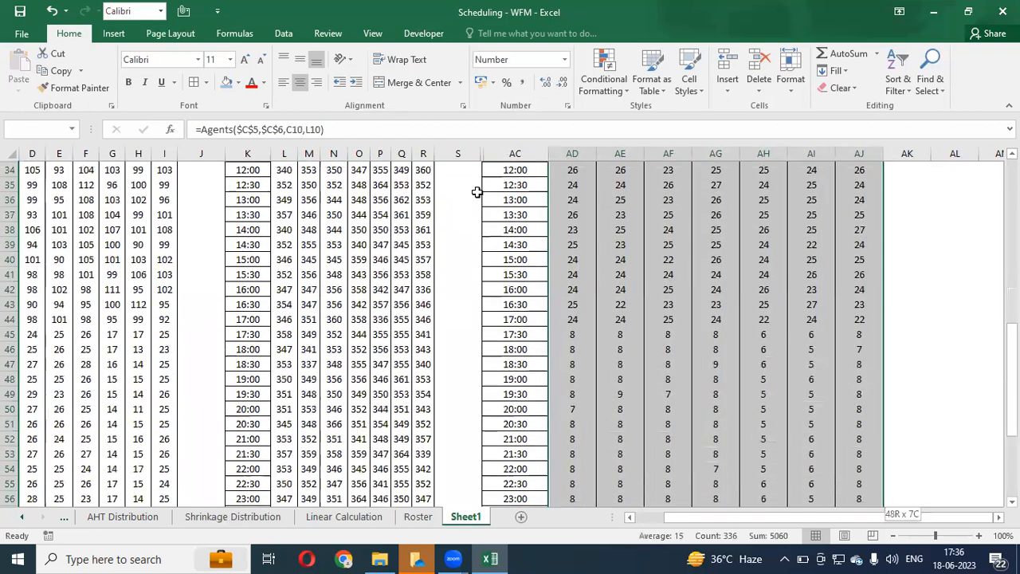
{"action": "key", "text": "ctrl+Up"}
{"action": "key", "text": "Down"}
{"action": "key", "text": "Down"}
{"action": "key", "text": "Down"}
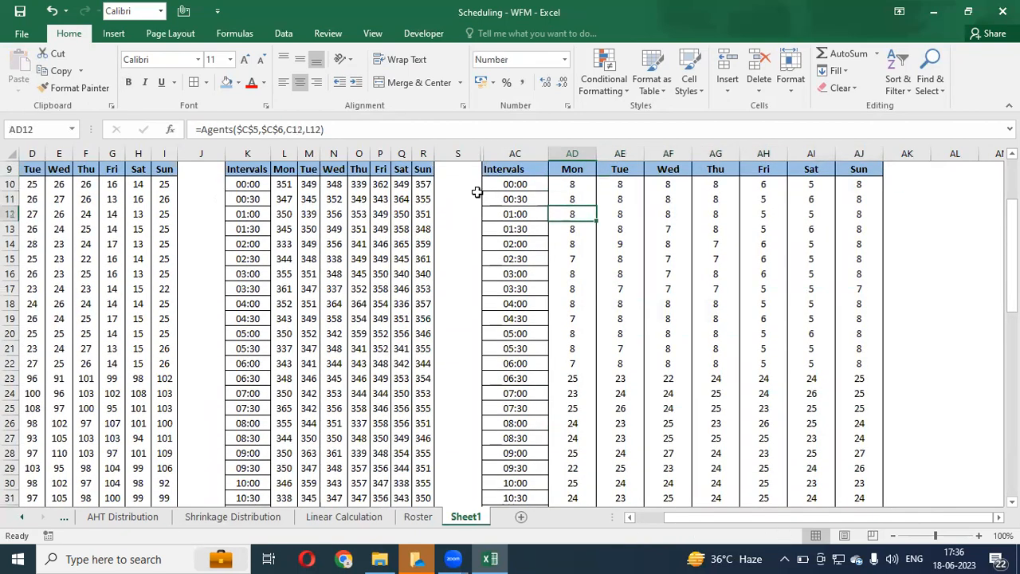
Step: Calculate Monday's total staffing hours in AD58 with =SUM(AD10:AD57)/2
{"action": "key", "text": "ctrl+Down"}
{"action": "key", "text": "Down"}
{"action": "key", "text": "Down"}
{"action": "key", "text": "Down"}
{"action": "key", "text": "Up"}
{"action": "key", "text": "Up"}
{"action": "type", "text": "=sum"}
{"action": "key", "text": "Tab"}
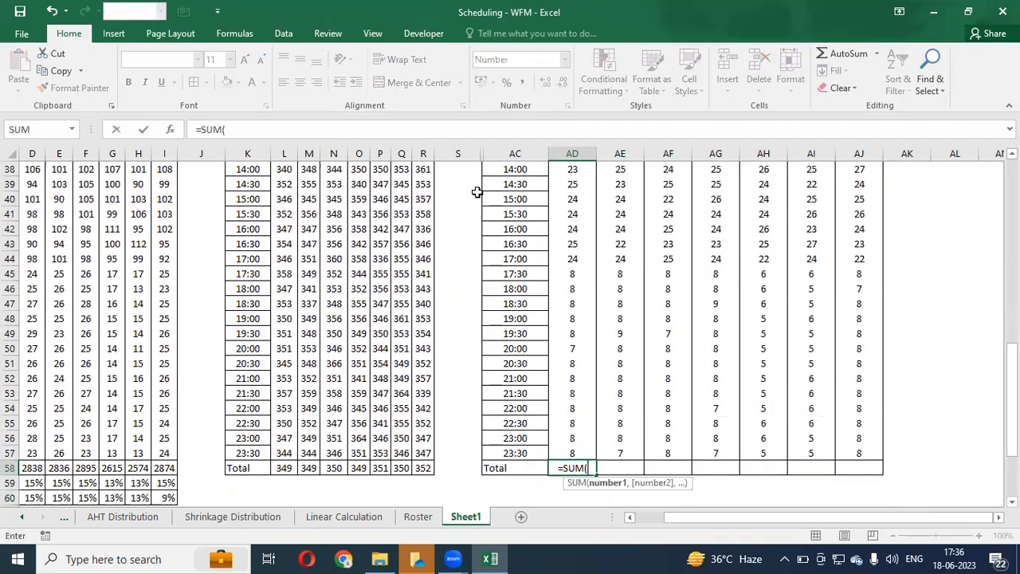
{"action": "key", "text": "Up"}
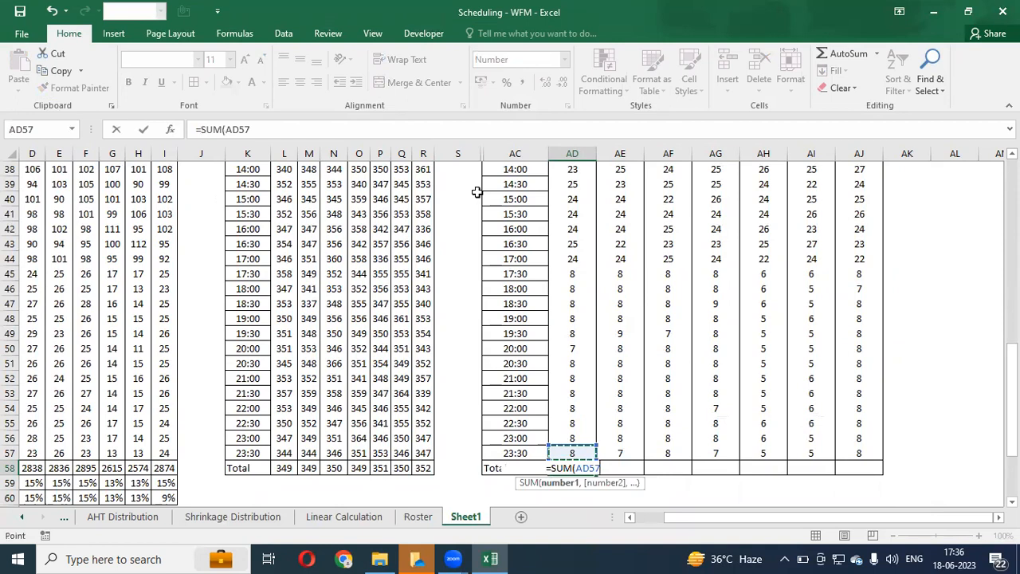
{"action": "key", "text": "ctrl+shift+Up"}
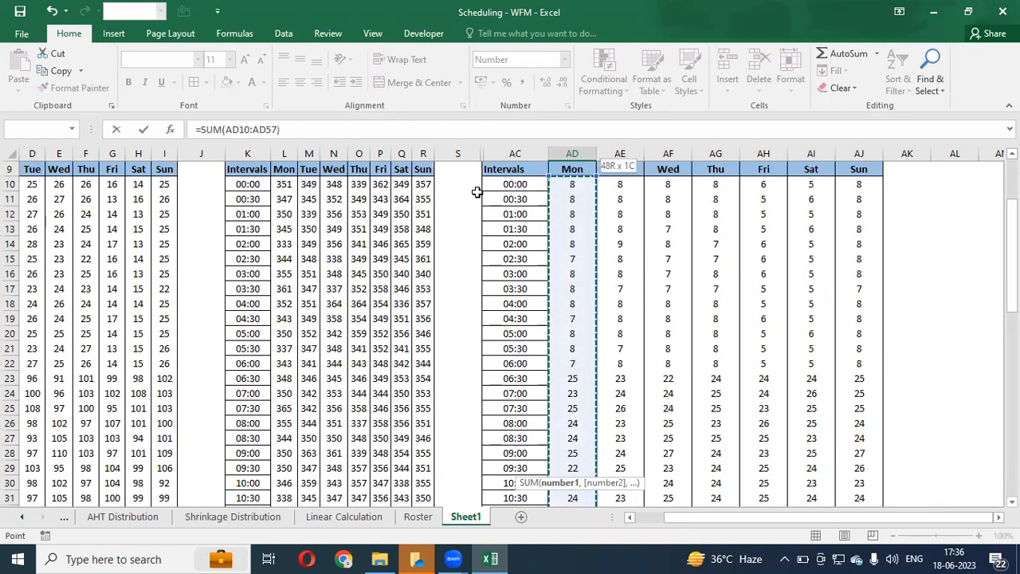
{"action": "type", "text": ")/2"}
{"action": "key", "text": "ctrl+Return"}
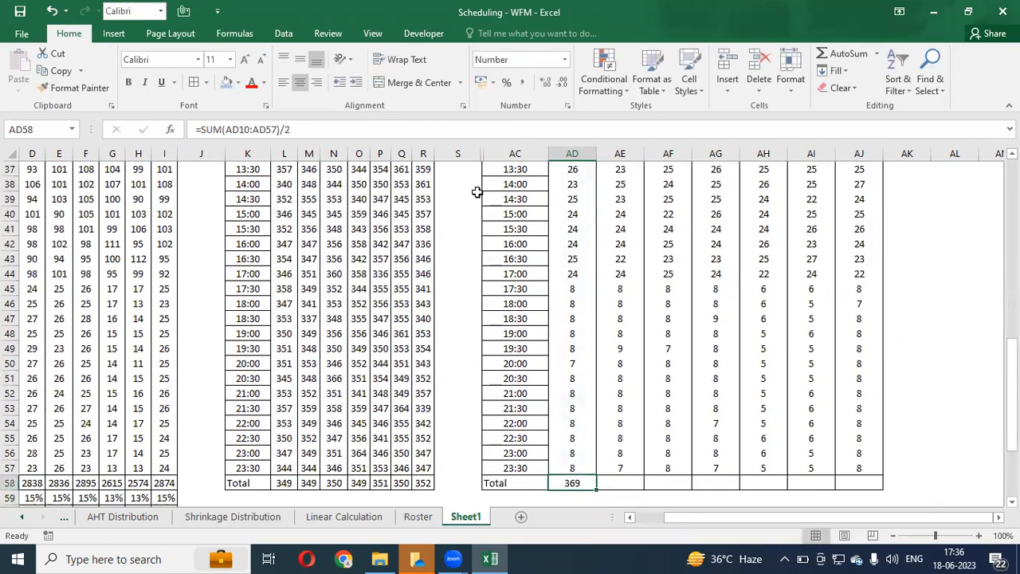
Step: Copy Monday's total formula from AD58 across the Total row to Sunday in AJ58
{"action": "key", "text": "ctrl+c"}
{"action": "key", "text": "shift+Right"}
{"action": "key", "text": "shift+Right"}
{"action": "key", "text": "shift+Right"}
{"action": "key", "text": "shift+Right"}
{"action": "key", "text": "shift+Right"}
{"action": "key", "text": "shift+Right"}
{"action": "key", "text": "alt+e"}
{"action": "key", "text": "Escape"}
{"action": "key", "text": "ctrl+v"}
{"action": "key", "text": "ctrl+Up"}
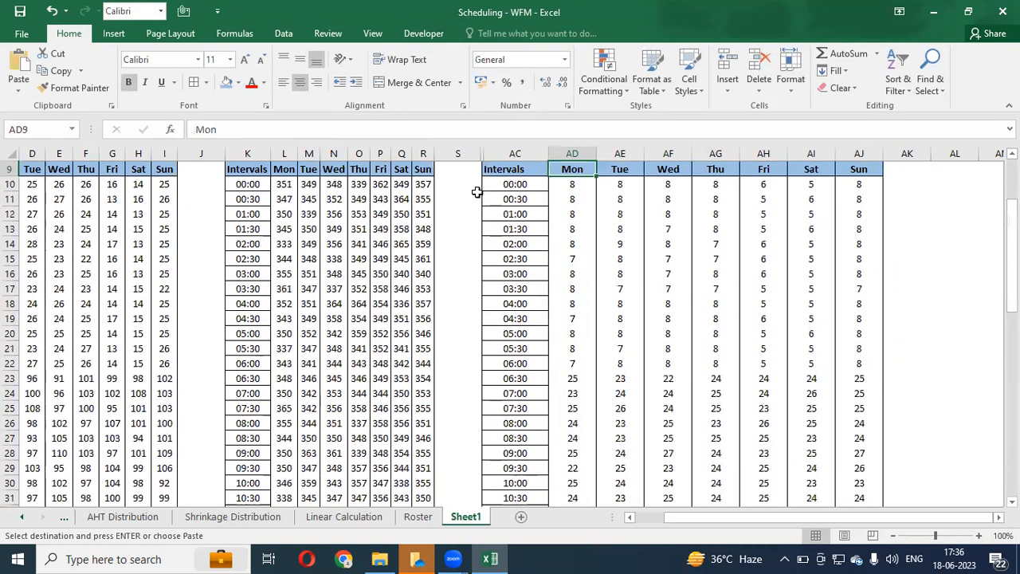
{"action": "key", "text": "Escape"}
{"action": "key", "text": "Down"}
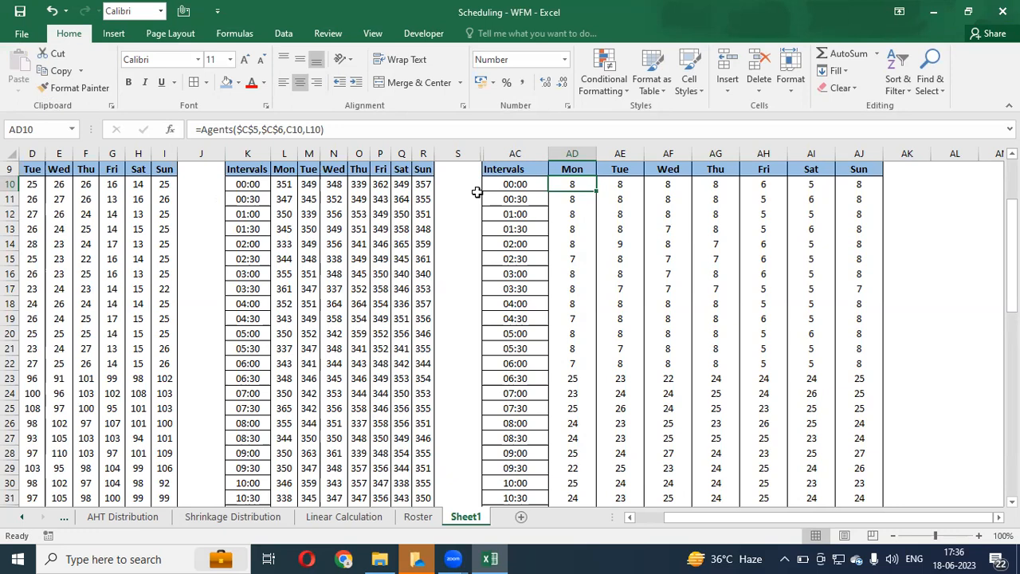
Step: Format the Requirement table's values in AD10:AJ57 with two decimal places
{"action": "key", "text": "Up"}
{"action": "key", "text": "Up"}
{"action": "key", "text": "Up"}
{"action": "key", "text": "Up"}
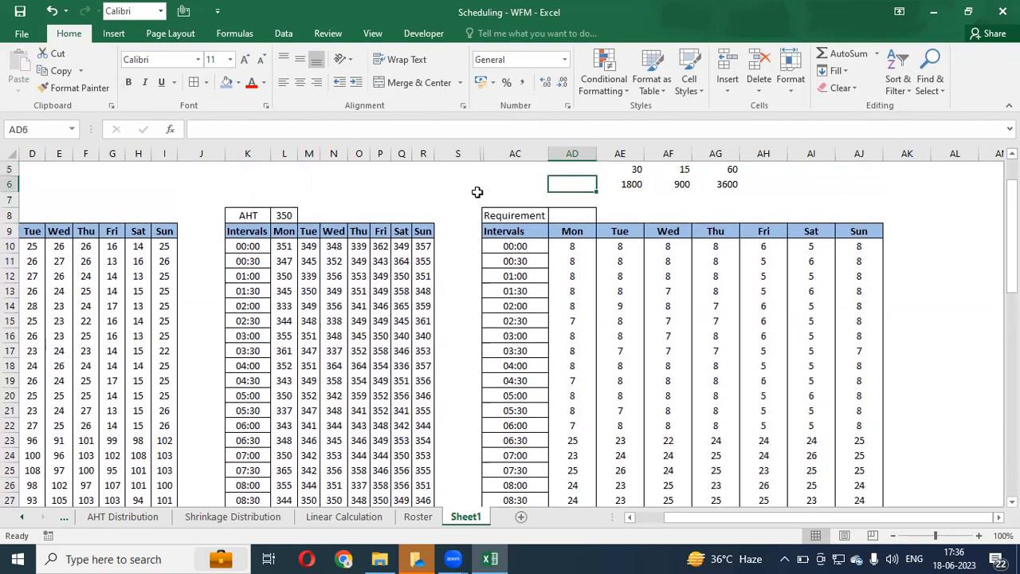
{"action": "key", "text": "Down"}
{"action": "key", "text": "Down"}
{"action": "key", "text": "Down"}
{"action": "key", "text": "Down"}
{"action": "key", "text": "ctrl+shift+Right"}
{"action": "key", "text": "ctrl+shift+Down"}
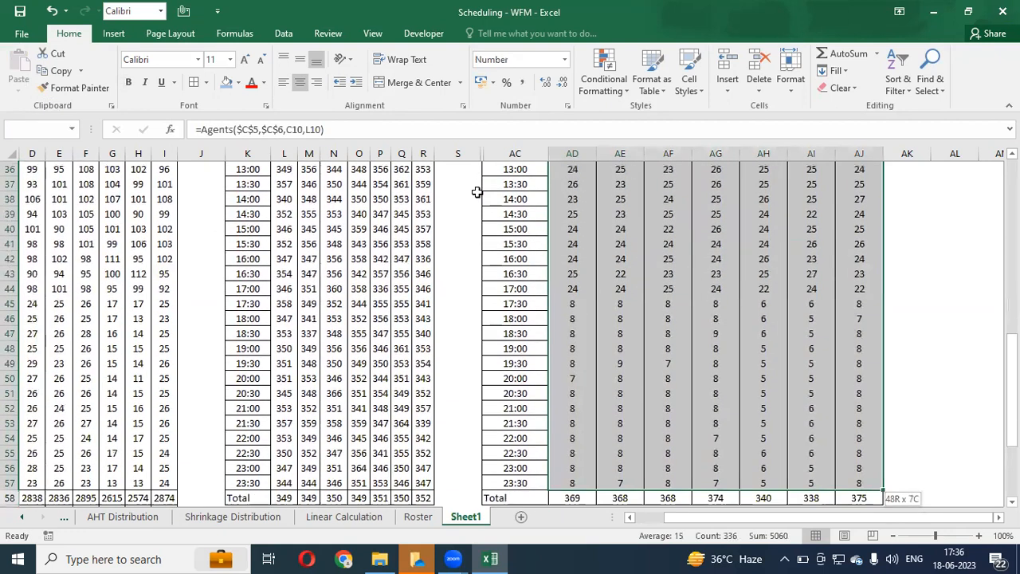
{"action": "key", "text": "ctrl+c"}
{"action": "key", "text": "ctrl+alt+v"}
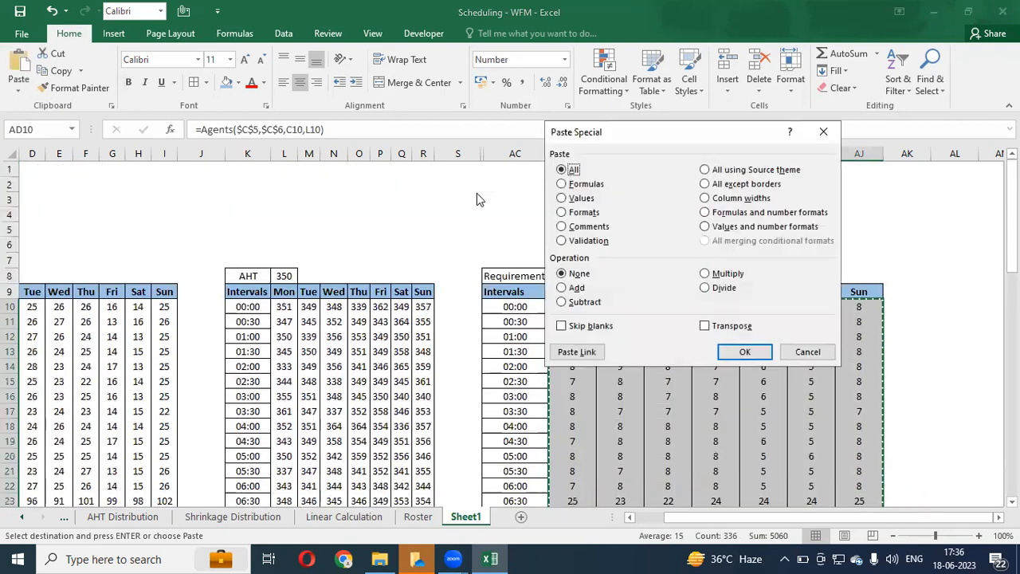
{"action": "key", "text": "Return"}
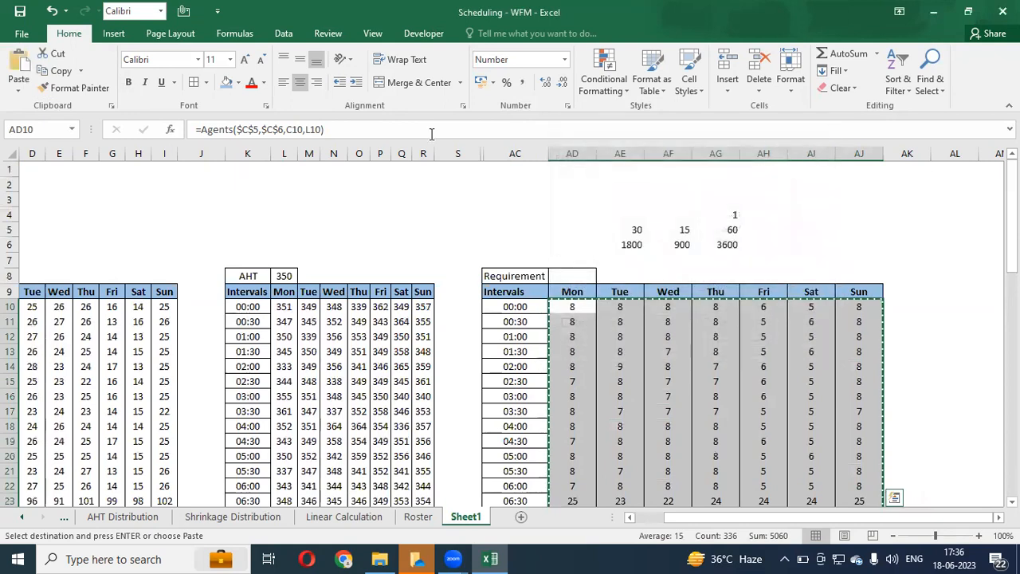
{"action": "left_click", "coordinate": [547, 90]}
{"action": "left_click", "coordinate": [550, 91]}
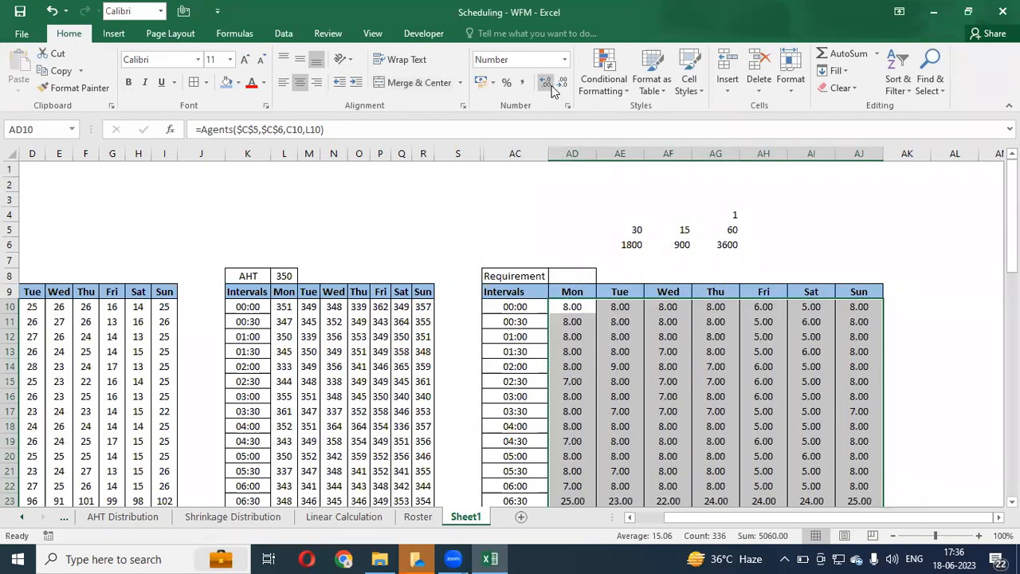
Step: Check the Monday requirements for fractional values down column AD, from the first interval to the end
{"action": "left_click", "coordinate": [626, 301]}
{"action": "key", "text": "Left"}
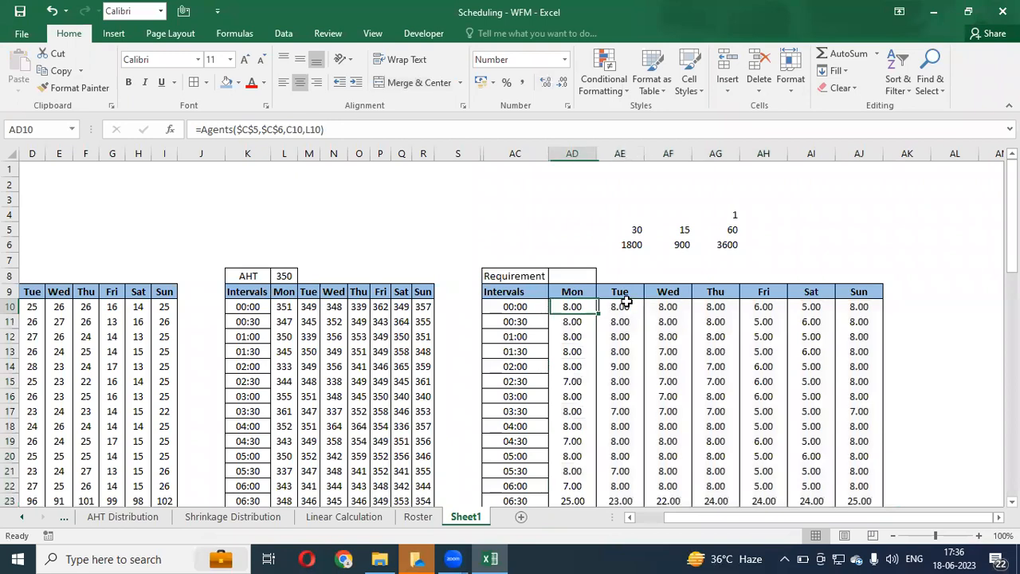
{"action": "key", "text": "Down"}
{"action": "key", "text": "Down"}
{"action": "key", "text": "Down"}
{"action": "key", "text": "Down"}
{"action": "key", "text": "Down"}
{"action": "key", "text": "Down"}
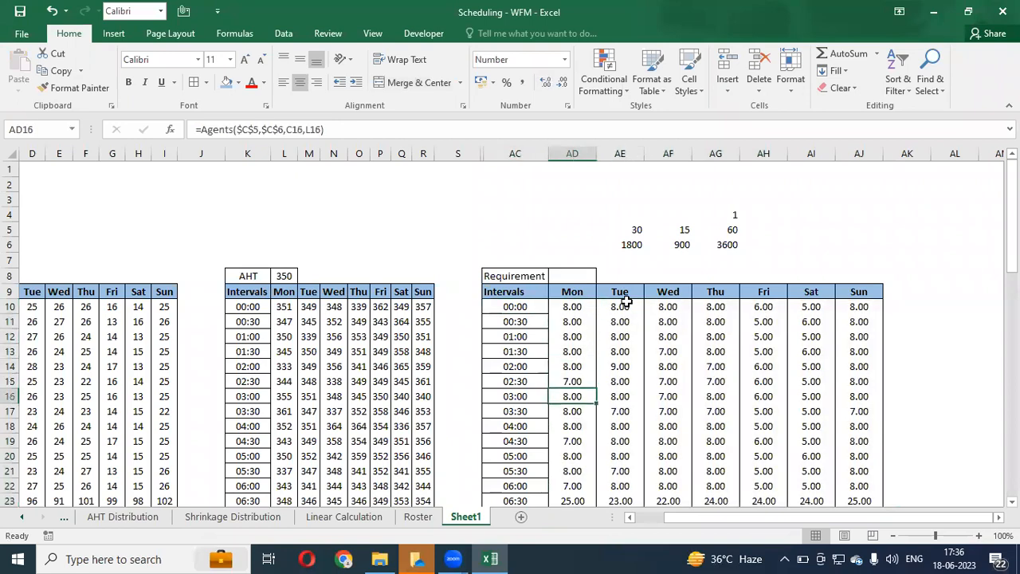
{"action": "key", "text": "ctrl+Down"}
{"action": "key", "text": "ctrl+Up"}
{"action": "key", "text": "Down"}
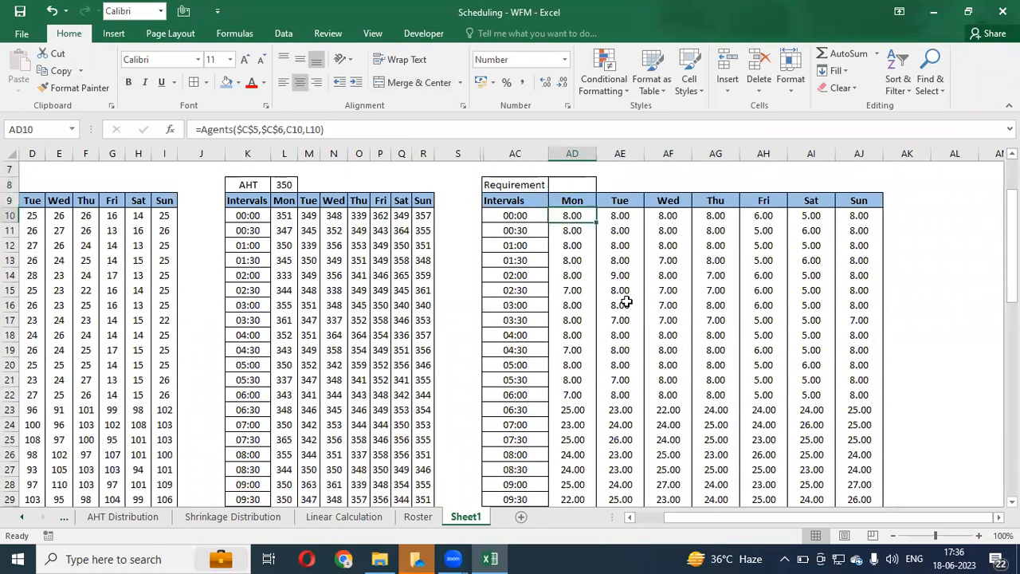
Step: Try wrapping the Agents formula in AD10 inside the FractionalAgents function, and undo the change
{"action": "left_click", "coordinate": [201, 129]}
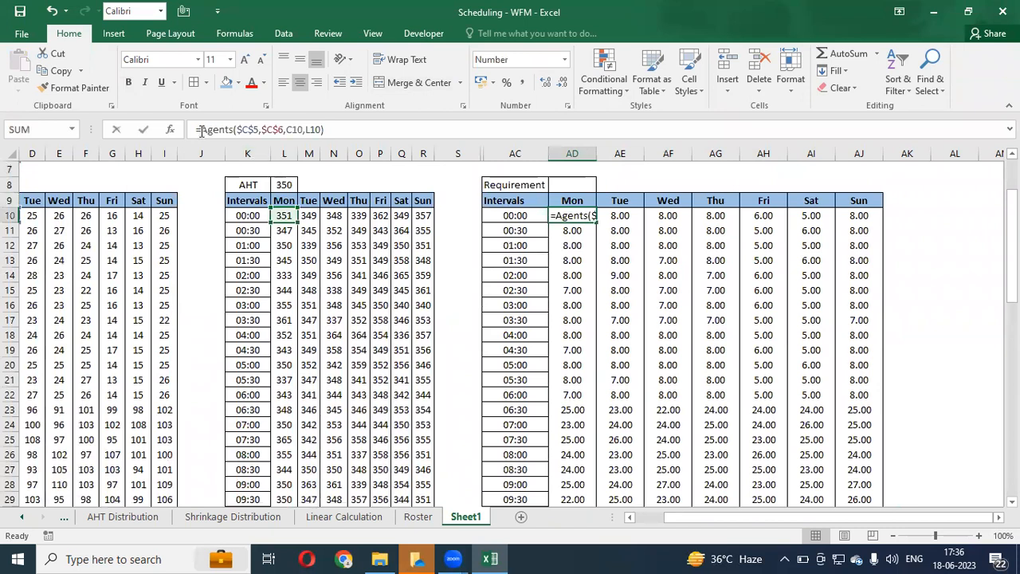
{"action": "type", "text": "gr"}
{"action": "key", "text": "BackSpace"}
{"action": "key", "text": "BackSpace"}
{"action": "type", "text": "fraAge"}
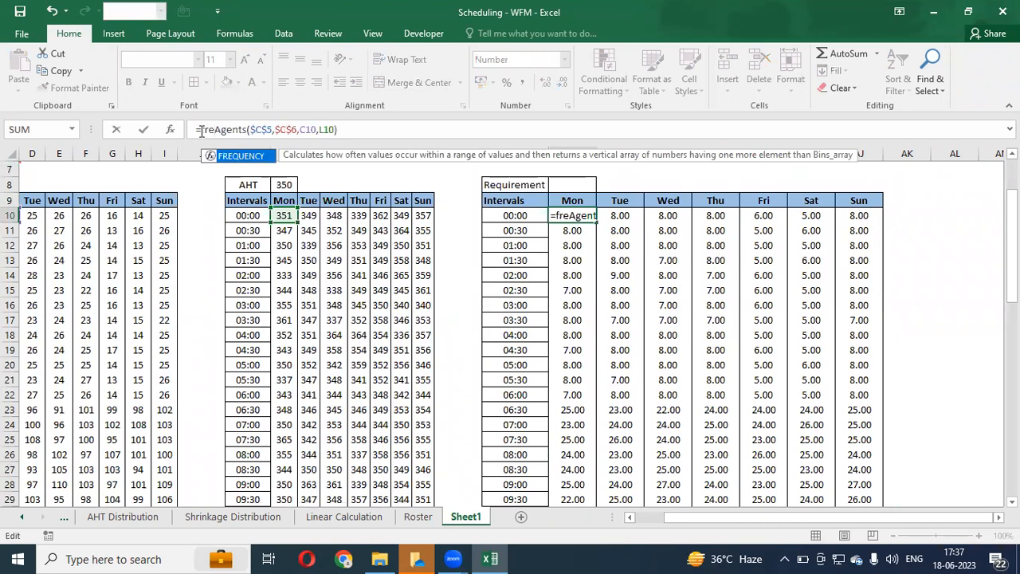
{"action": "key", "text": "BackSpace"}
{"action": "type", "text": "a"}
{"action": "key", "text": "Tab"}
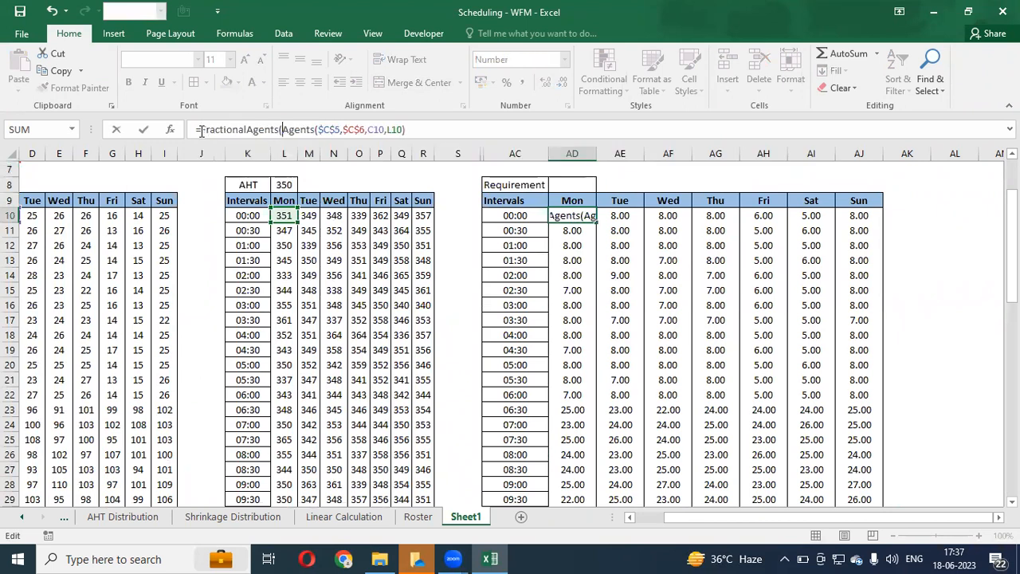
{"action": "key", "text": "Return"}
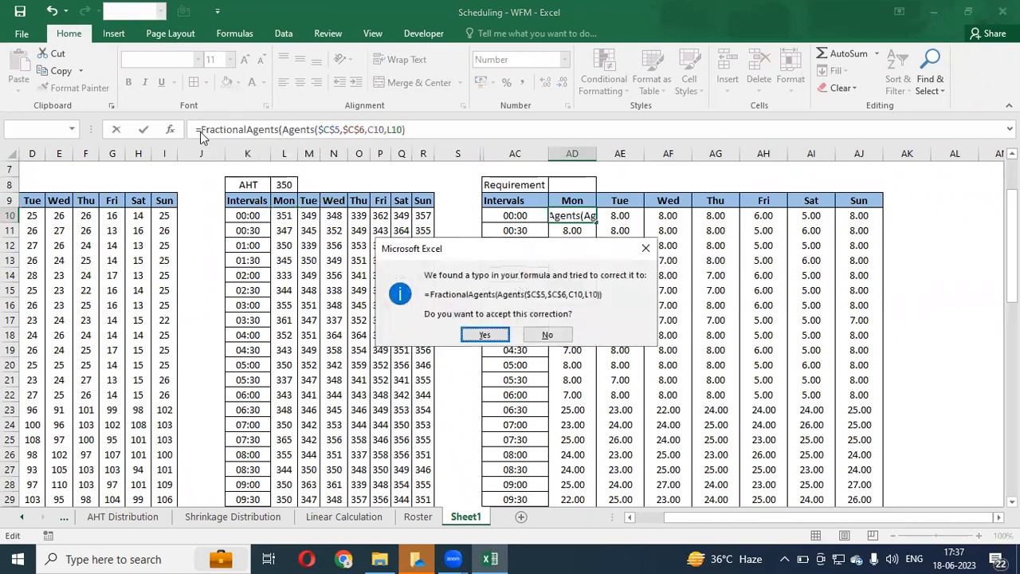
{"action": "key", "text": "Return"}
{"action": "key", "text": "Up"}
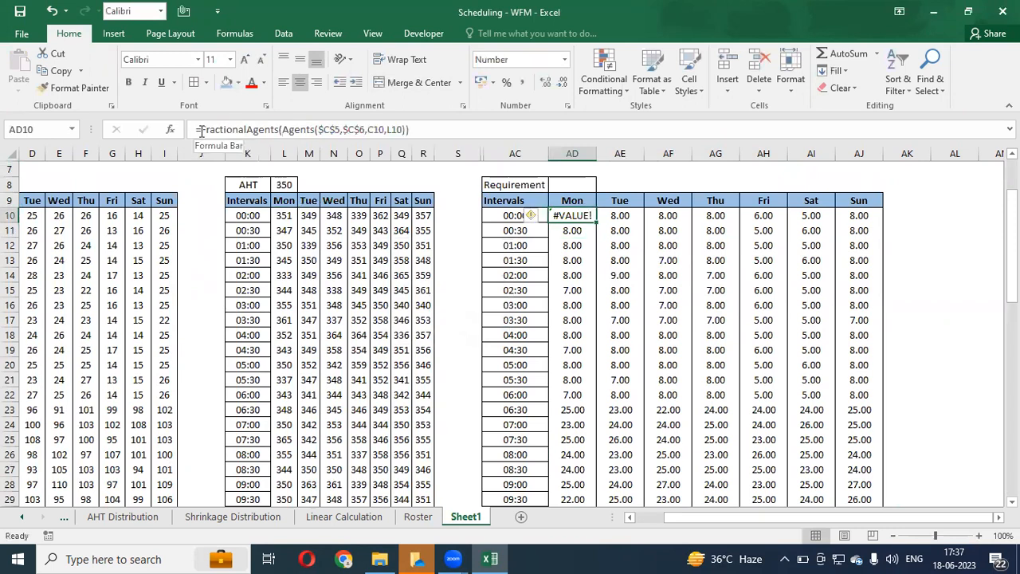
{"action": "key", "text": "ctrl+z"}
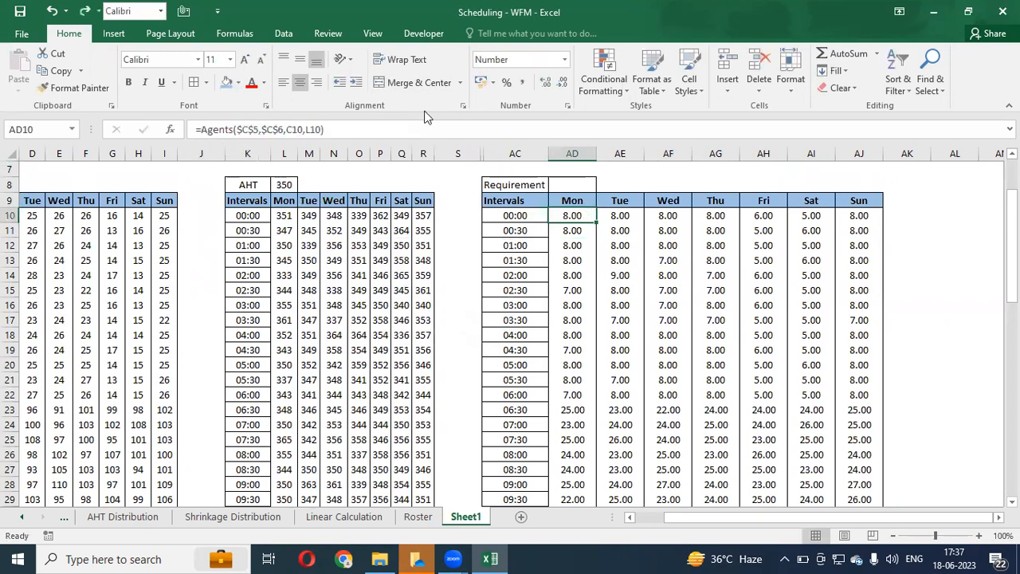
Step: Replace the Agents function in AD10 with FractionalAgents, making the formula =FractionalAgents($C$5,$C$6,C10,L10)
{"action": "key", "text": "F2"}
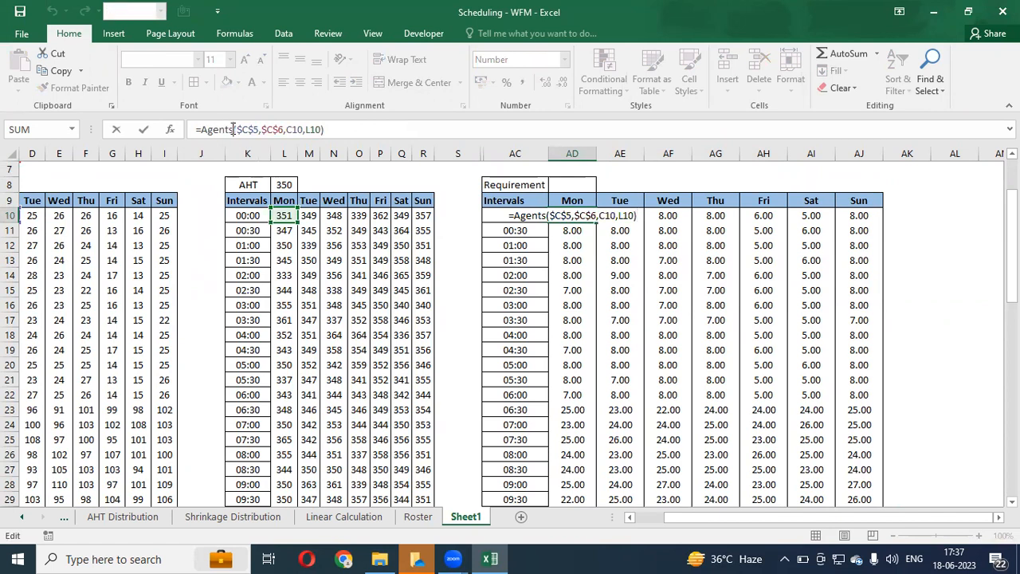
{"action": "left_click", "coordinate": [233, 129]}
{"action": "key", "text": "BackSpace"}
{"action": "key", "text": "BackSpace"}
{"action": "key", "text": "BackSpace"}
{"action": "key", "text": "BackSpace"}
{"action": "key", "text": "BackSpace"}
{"action": "key", "text": "BackSpace"}
{"action": "type", "text": "fra"}
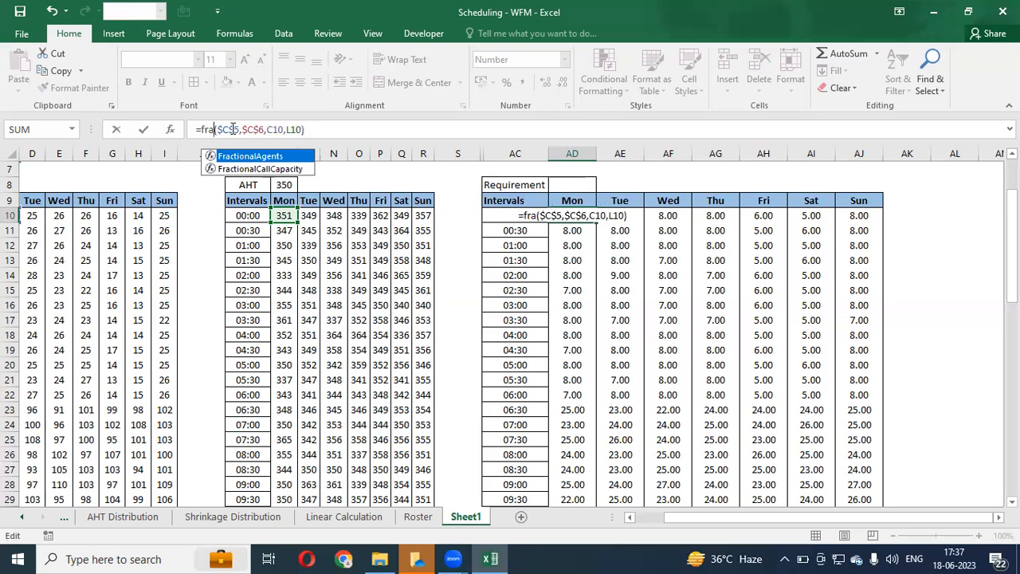
{"action": "key", "text": "Tab"}
{"action": "key", "text": "Return"}
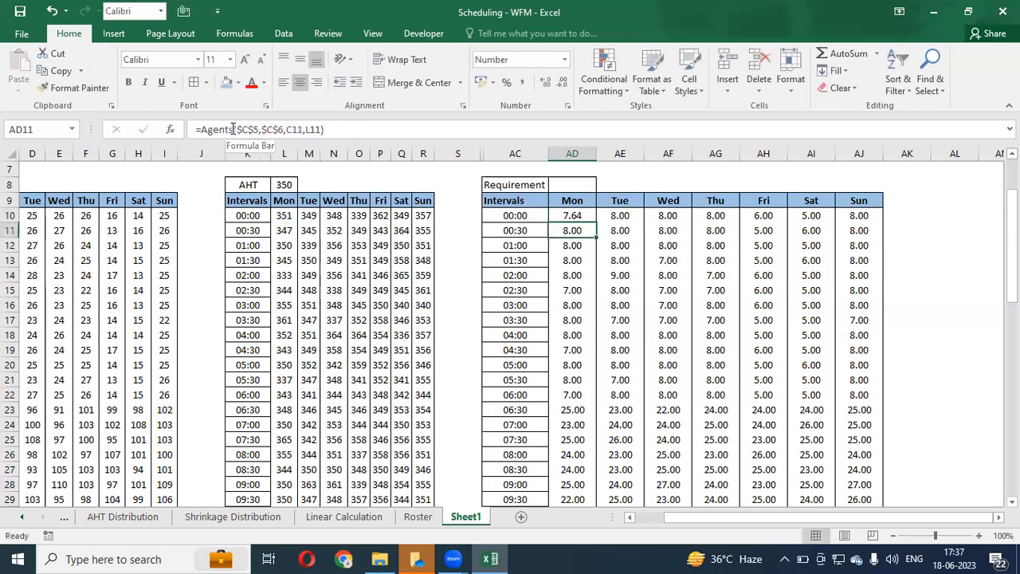
{"action": "key", "text": "Up"}
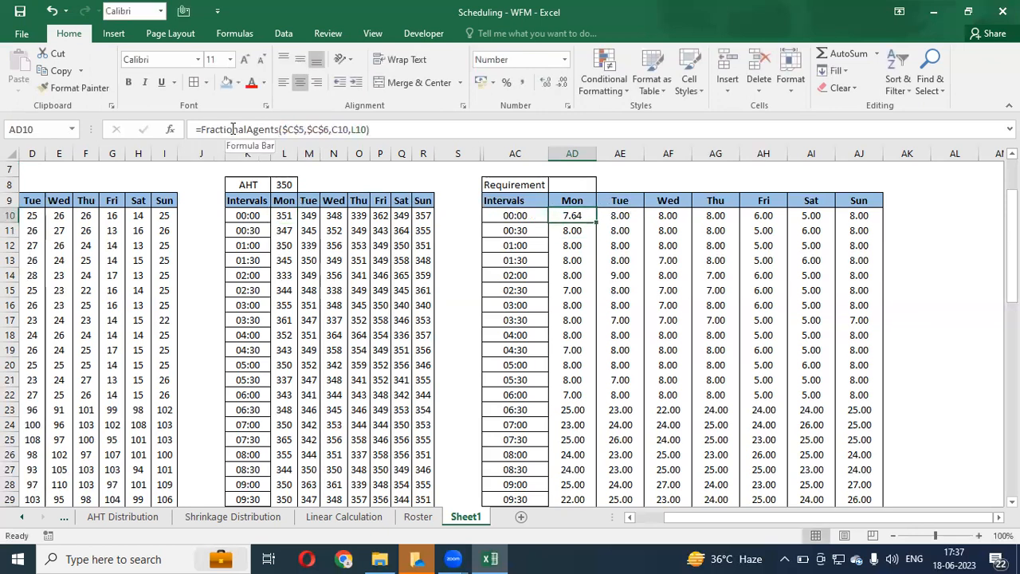
Step: Compare the FractionalAgents result and formula in AD10 with the Agents cells beside and below it
{"action": "key", "text": "Down"}
{"action": "key", "text": "Up"}
{"action": "key", "text": "Down"}
{"action": "key", "text": "Up"}
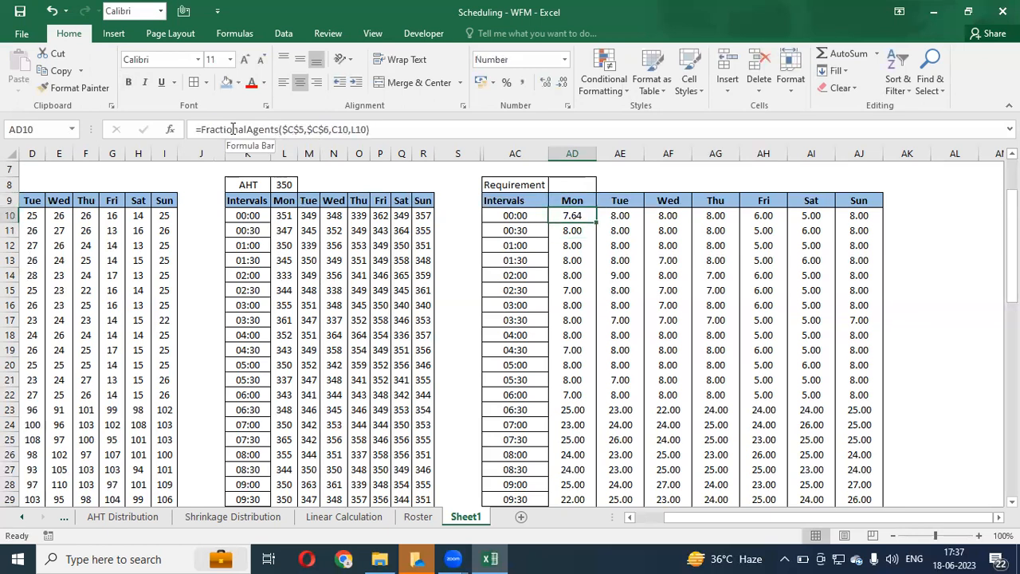
{"action": "key", "text": "Right"}
{"action": "key", "text": "Left"}
{"action": "key", "text": "Right"}
{"action": "key", "text": "Left"}
{"action": "key", "text": "Down"}
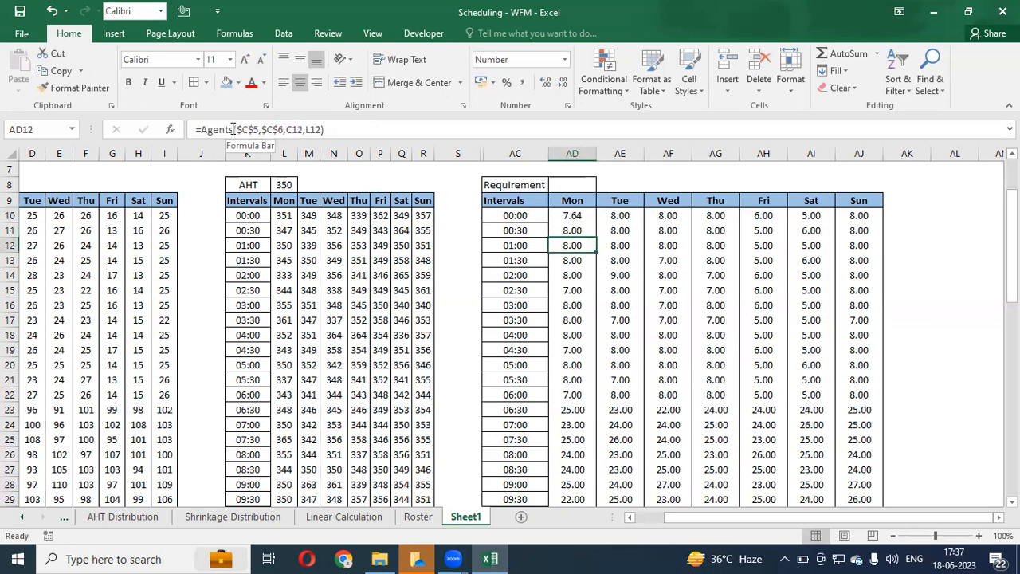
{"action": "key", "text": "Up"}
{"action": "key", "text": "Down"}
{"action": "key", "text": "Up"}
{"action": "key", "text": "Down"}
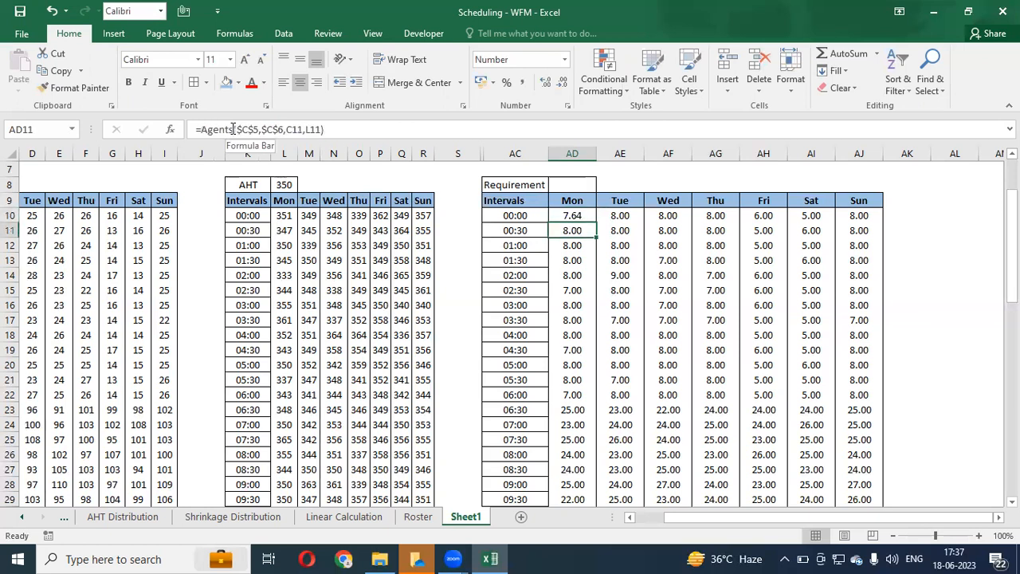
{"action": "key", "text": "Up"}
{"action": "key", "text": "Right"}
{"action": "key", "text": "Left"}
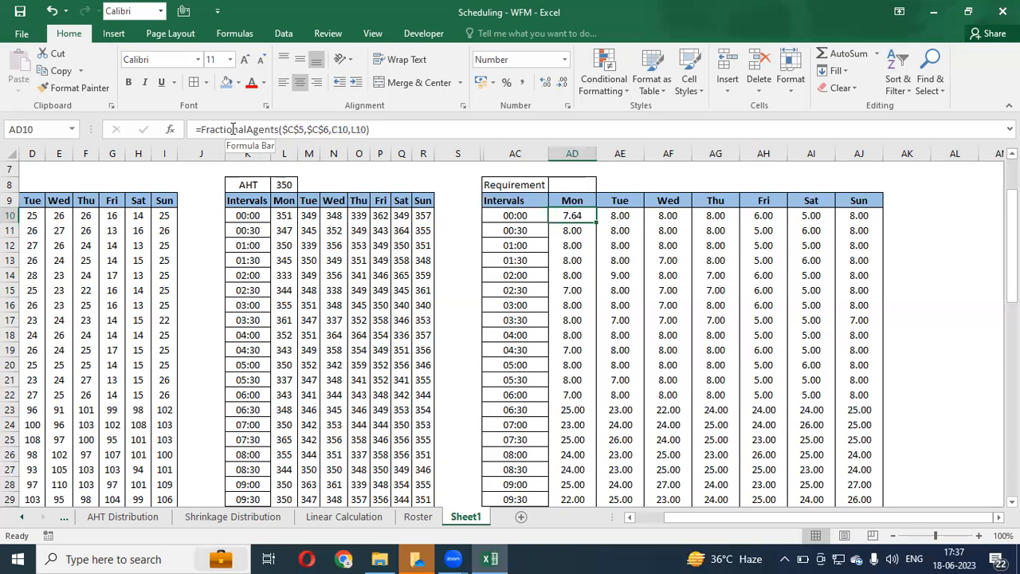
{"action": "key", "text": "Right"}
{"action": "key", "text": "Right"}
{"action": "key", "text": "Right"}
{"action": "key", "text": "Right"}
{"action": "key", "text": "Right"}
{"action": "key", "text": "Right"}
{"action": "key", "text": "Right"}
{"action": "key", "text": "Right"}
{"action": "type", "text": "@"}
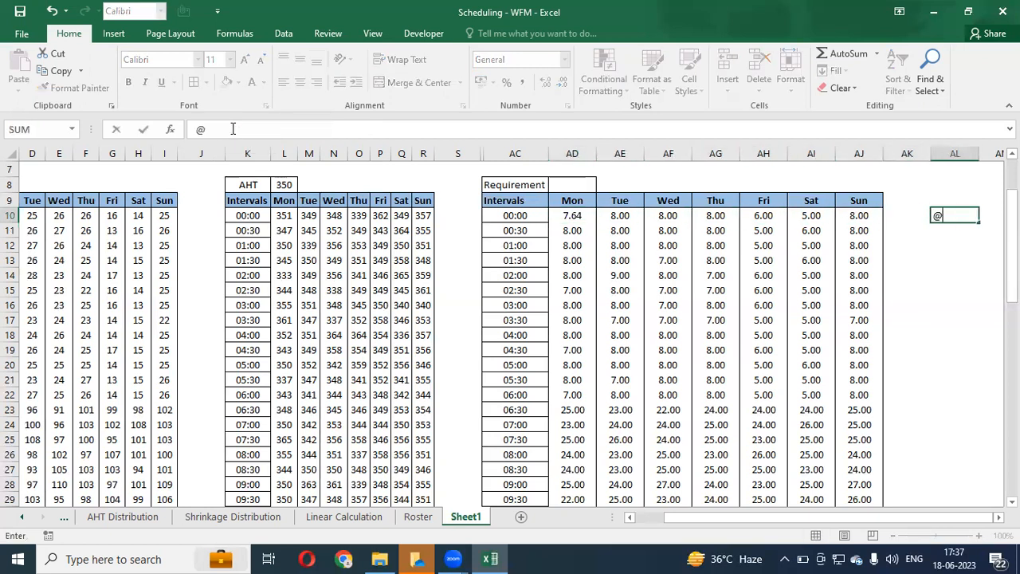
{"action": "type", "text": "%"}
{"action": "key", "text": "Escape"}
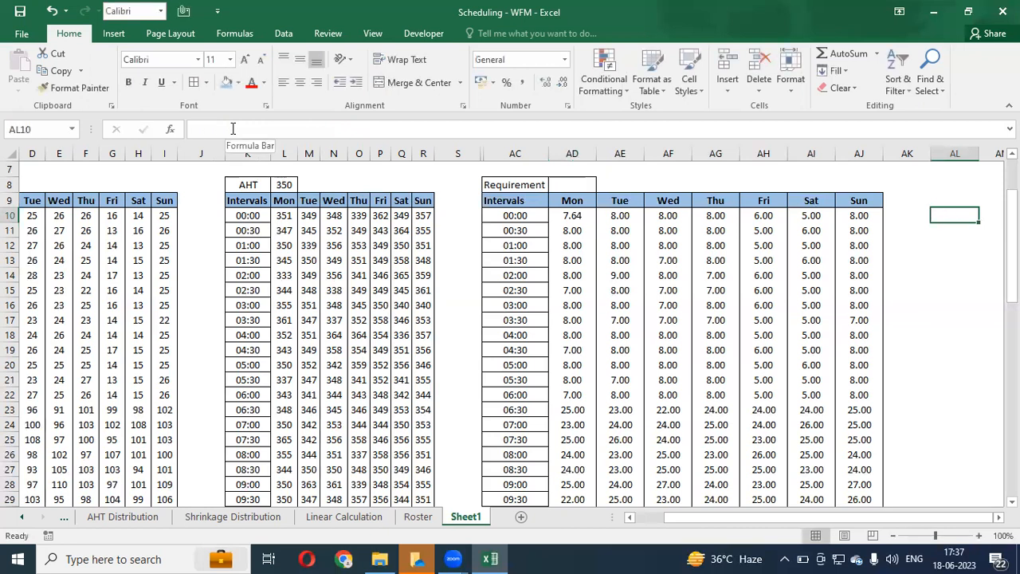
Step: Undo the FractionalAgents change in AD10 to restore the Agents formula
{"action": "key", "text": "Left"}
{"action": "key", "text": "Left"}
{"action": "key", "text": "Left"}
{"action": "key", "text": "Left"}
{"action": "key", "text": "Left"}
{"action": "key", "text": "Left"}
{"action": "key", "text": "Left"}
{"action": "key", "text": "Left"}
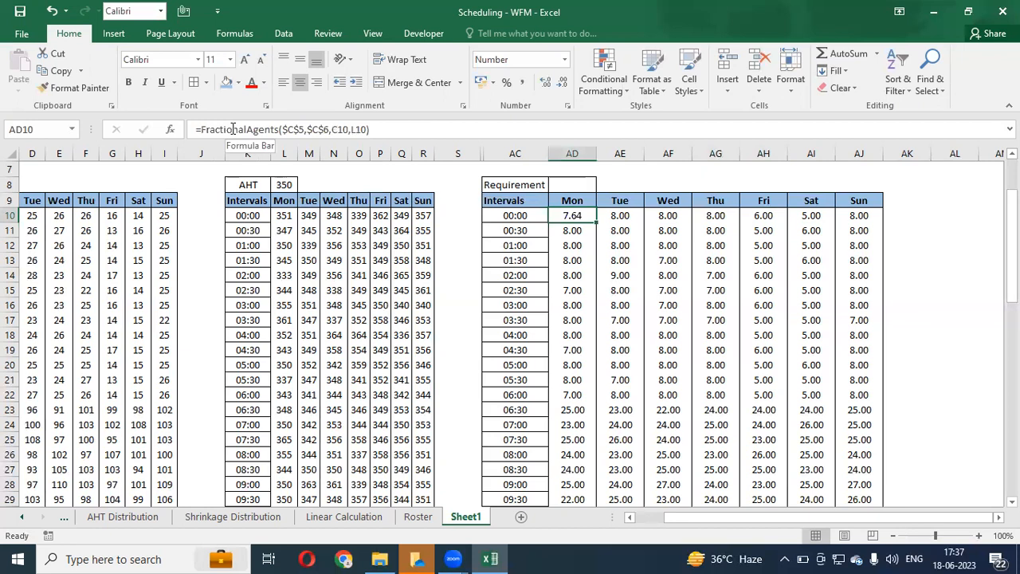
{"action": "key", "text": "Up"}
{"action": "key", "text": "Down"}
{"action": "key", "text": "Down"}
{"action": "key", "text": "Up"}
{"action": "key", "text": "ctrl+z"}
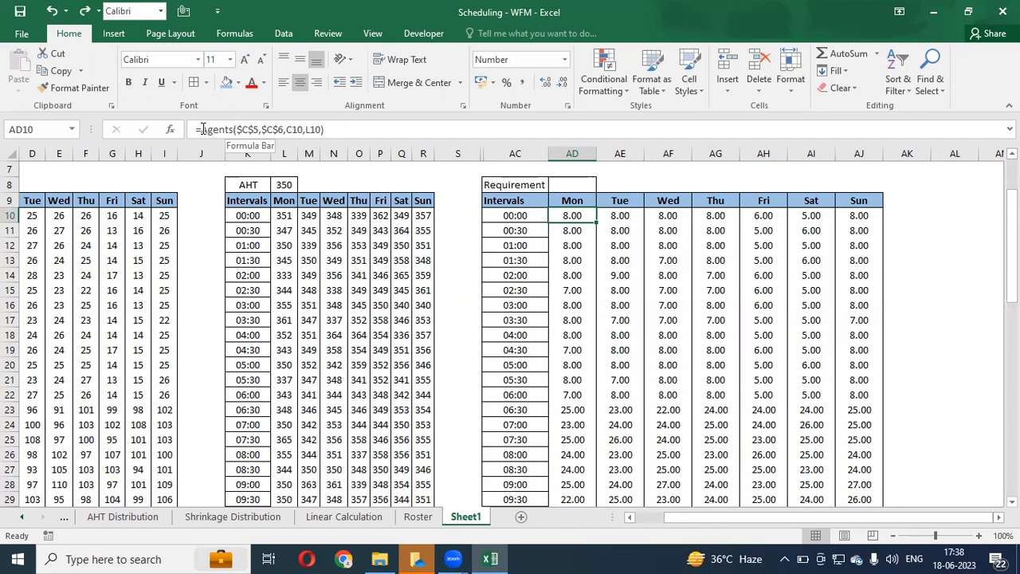
Step: Examine the Agents function name in AD10's formula without changing it
{"action": "left_click_drag", "start_coordinate": [204, 129], "coordinate": [234, 129]}
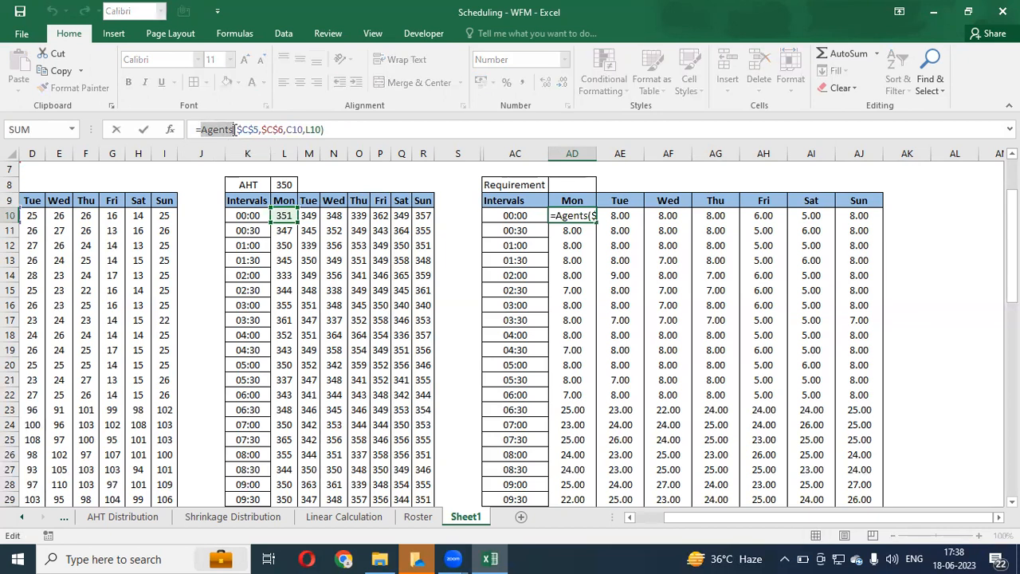
{"action": "left_click", "coordinate": [234, 130]}
{"action": "left_click_drag", "start_coordinate": [234, 129], "coordinate": [203, 130]}
{"action": "key", "text": "Escape"}
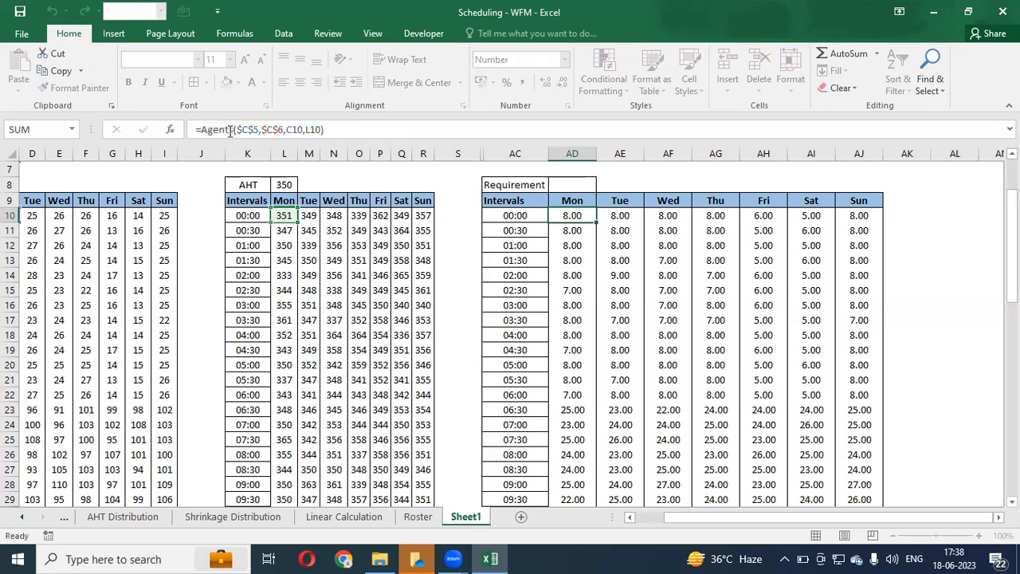
Step: Review Monday's total formula in AD58 of the Requirement table, including its division by 2
{"action": "key", "text": "ctrl+Down"}
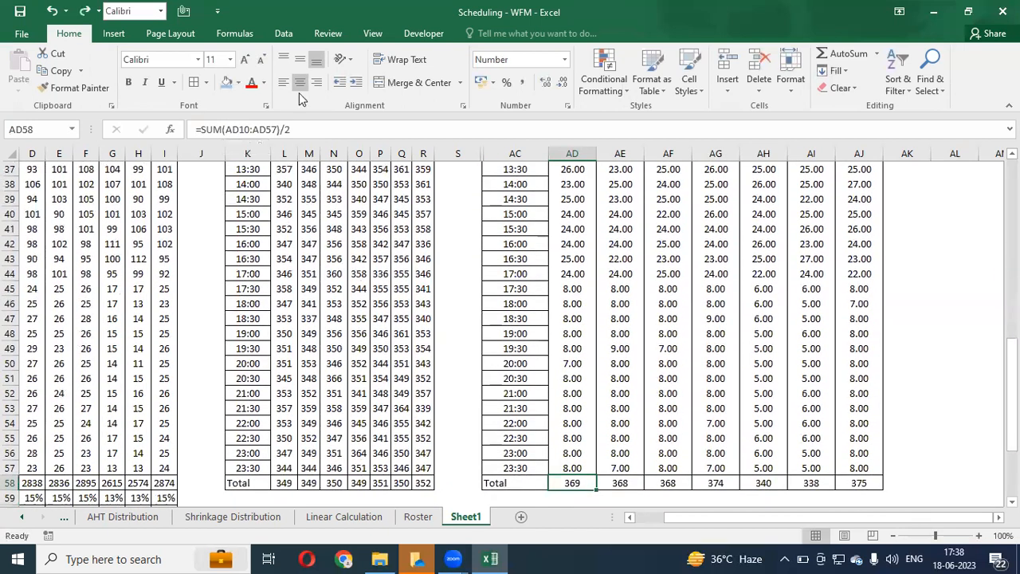
{"action": "key", "text": "Left"}
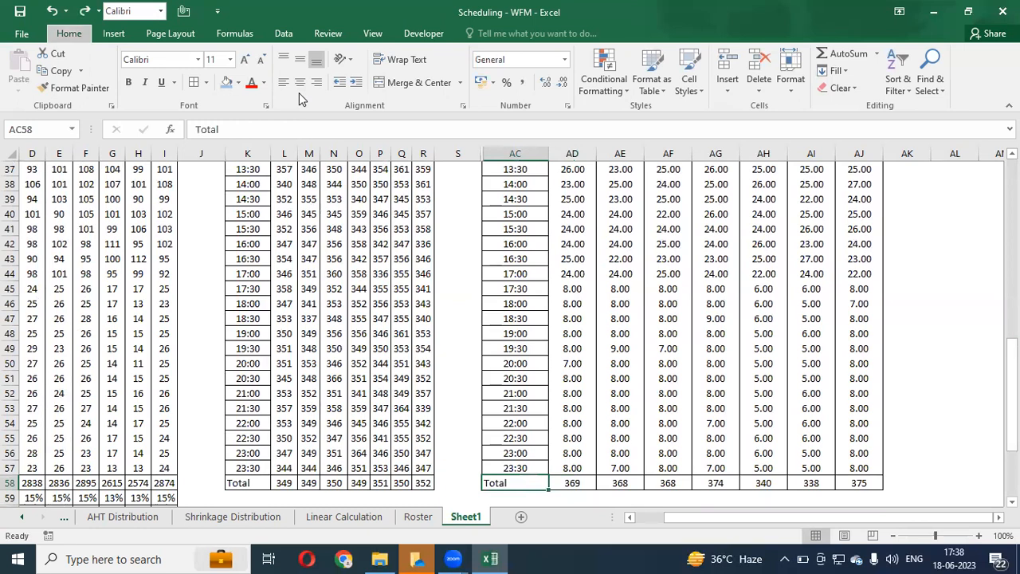
{"action": "key", "text": "Right"}
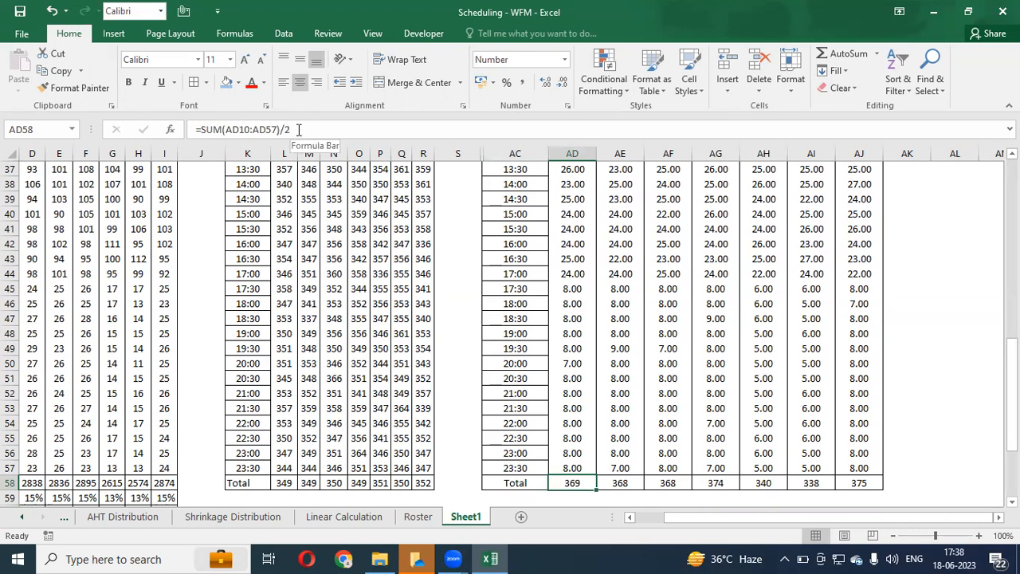
{"action": "left_click_drag", "start_coordinate": [298, 133], "coordinate": [206, 128]}
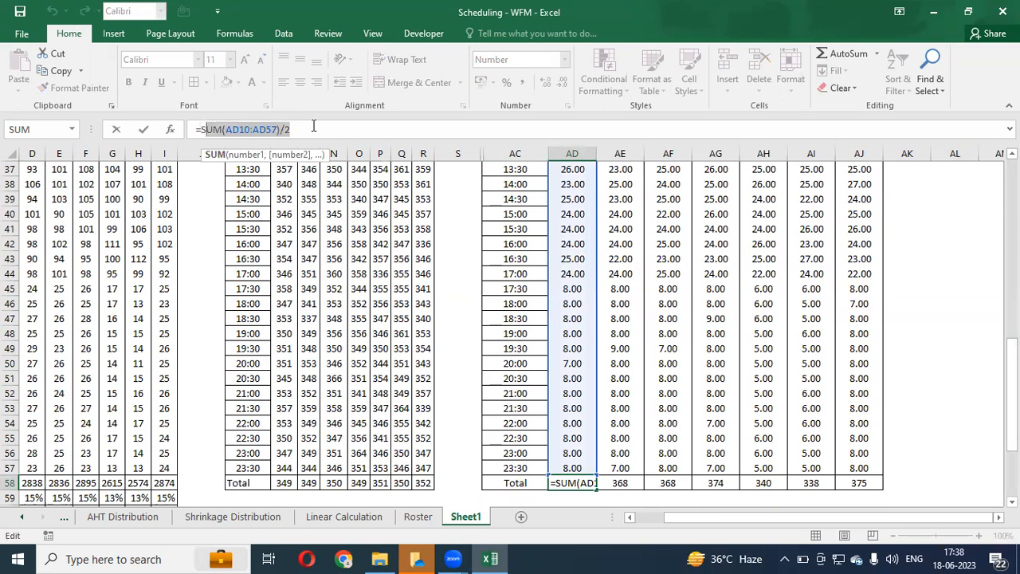
{"action": "key", "text": "Escape"}
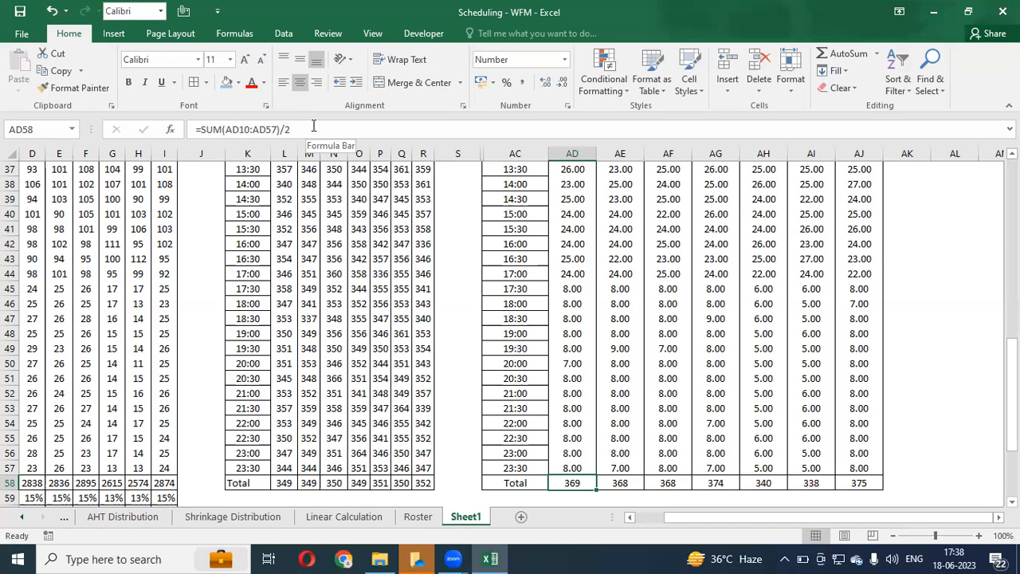
Step: Enter 3600 in AD60 and 1800 in AE60, below the Requirement table's Total row
{"action": "key", "text": "Down"}
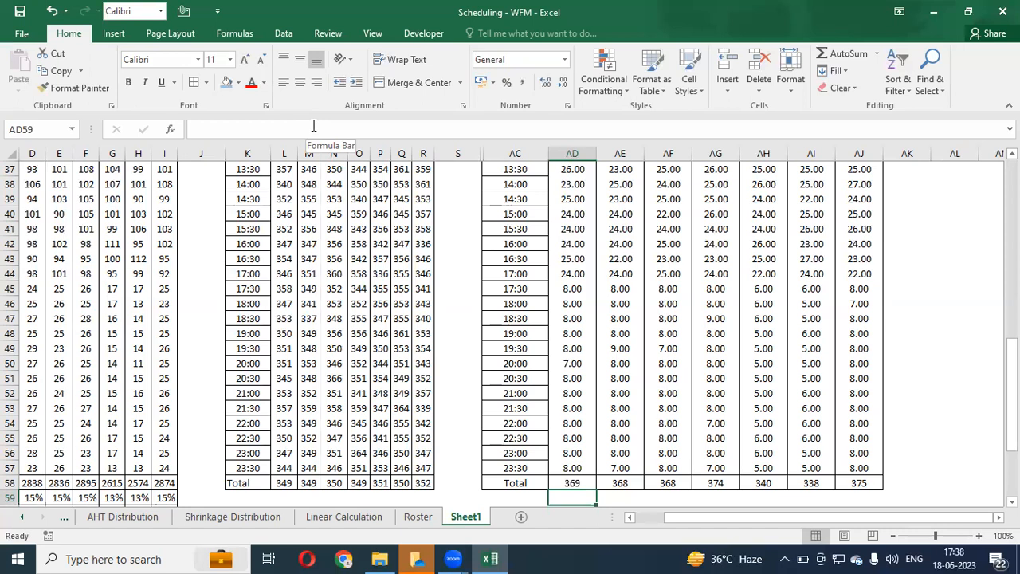
{"action": "key", "text": "Down"}
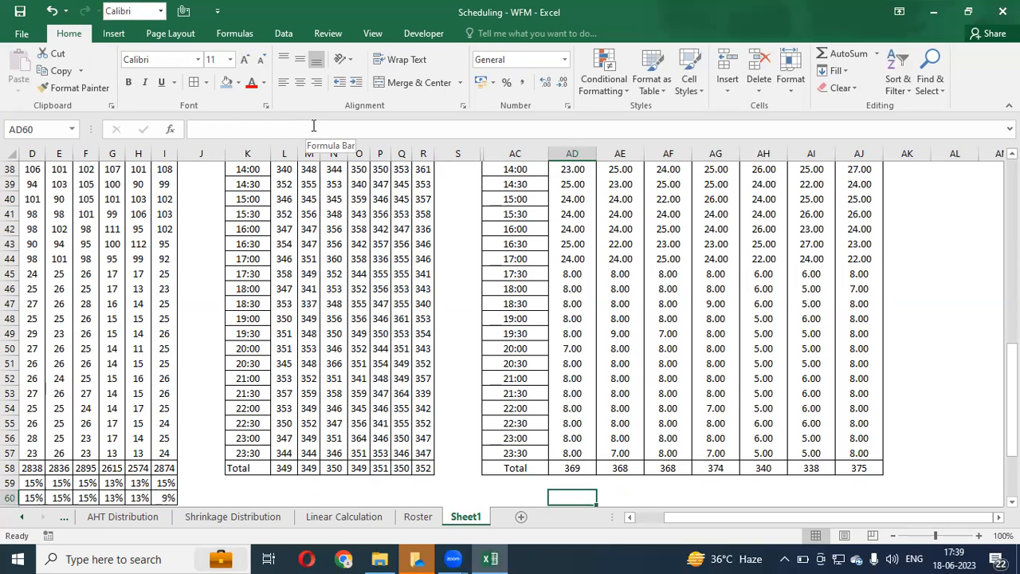
{"action": "type", "text": "3600"}
{"action": "key", "text": "Return"}
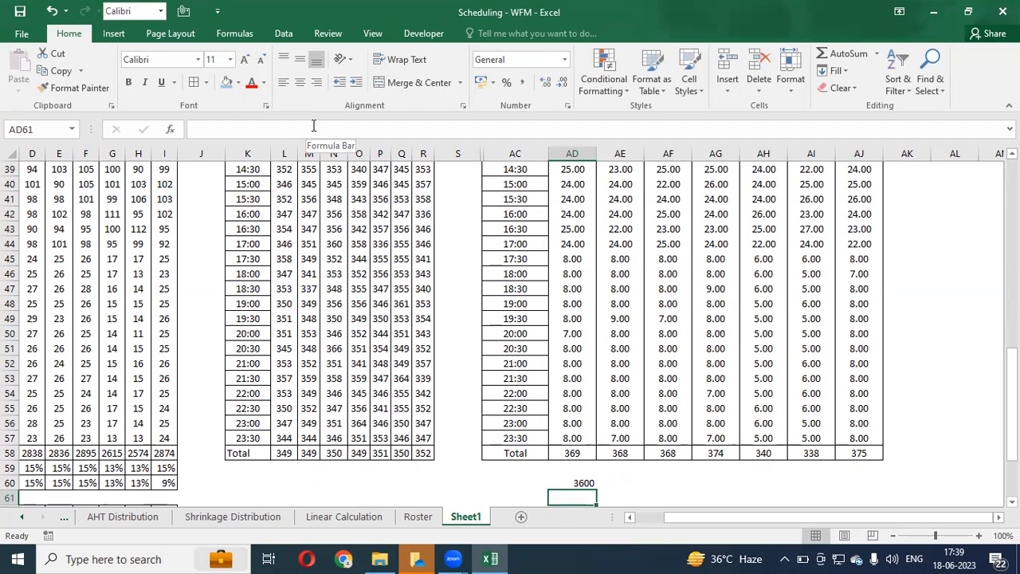
{"action": "key", "text": "Right"}
{"action": "key", "text": "Up"}
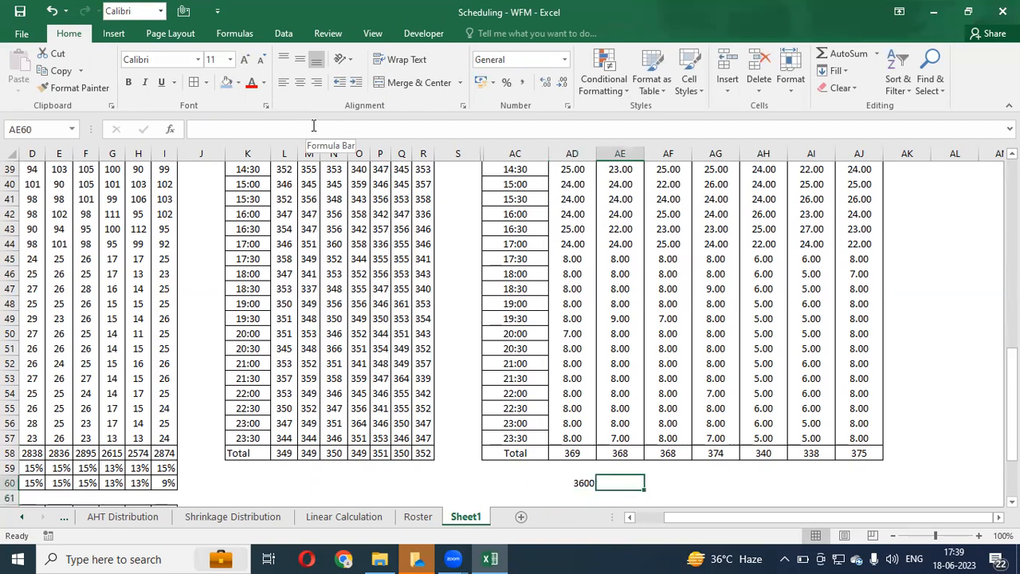
{"action": "type", "text": "18"}
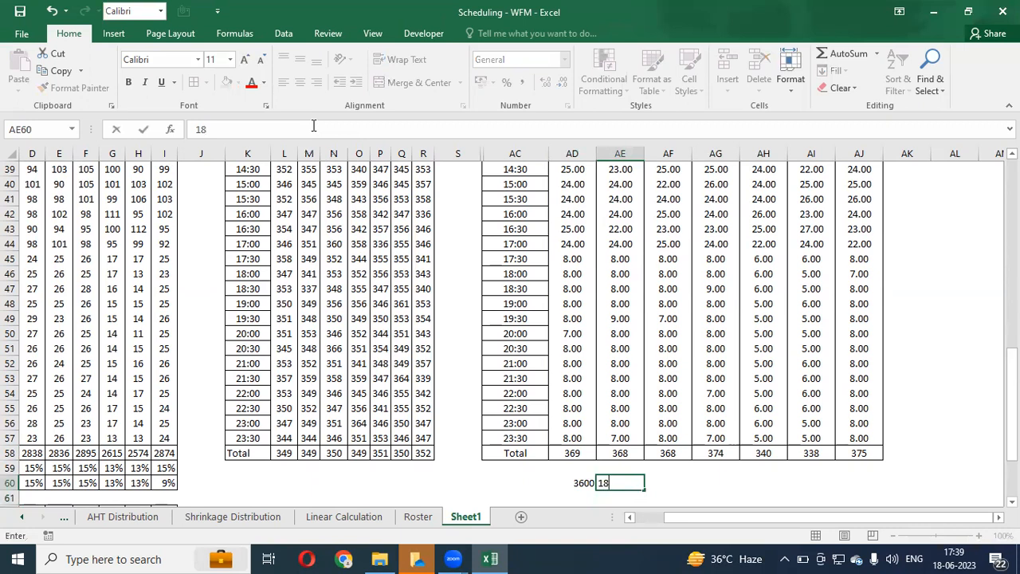
{"action": "type", "text": "00"}
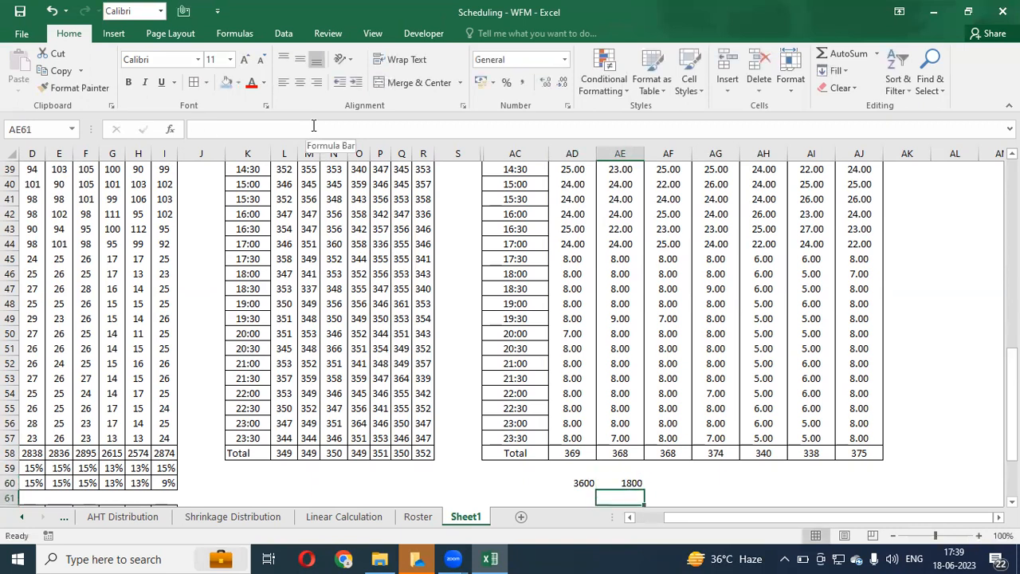
Step: Calculate the ratio of the two interval lengths in AF60 with =AE60/AD60
{"action": "key", "text": "Right"}
{"action": "type", "text": "="}
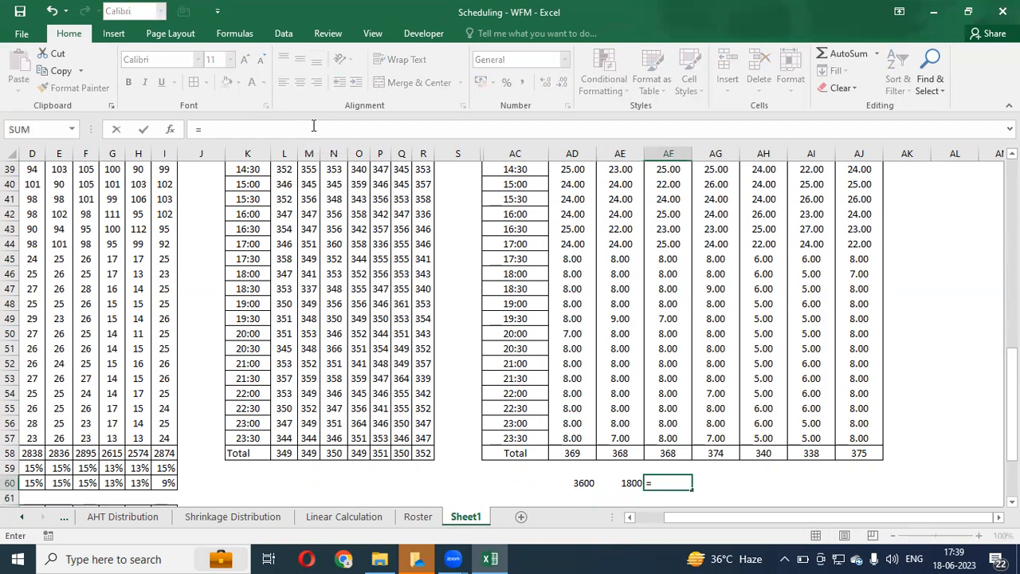
{"action": "key", "text": "Left"}
{"action": "type", "text": "/"}
{"action": "key", "text": "Left"}
{"action": "key", "text": "Left"}
{"action": "key", "text": "Return"}
{"action": "key", "text": "Up"}
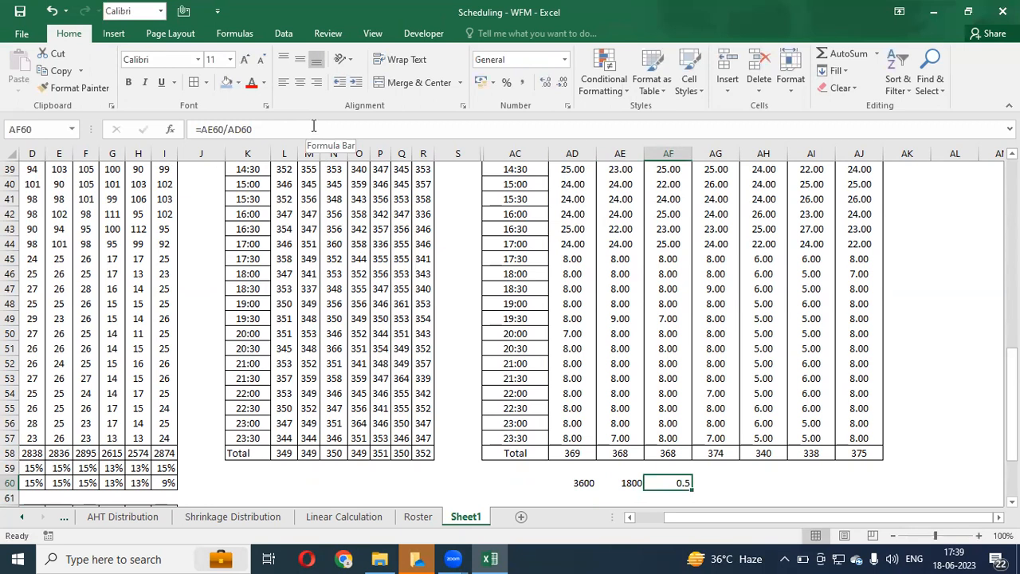
{"action": "key", "text": "Right"}
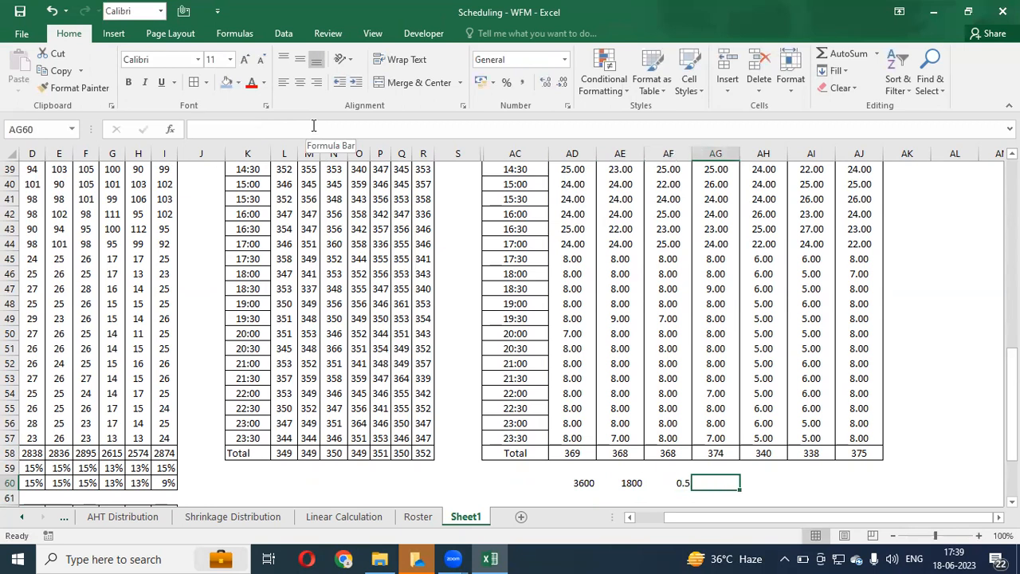
{"action": "type", "text": "="}
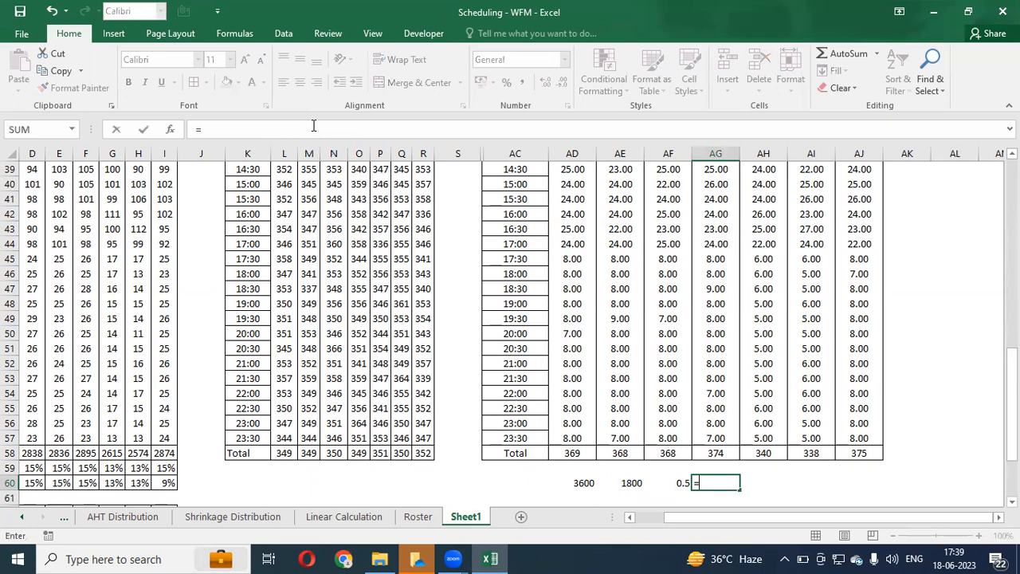
{"action": "key", "text": "Escape"}
{"action": "key", "text": "Left"}
{"action": "key", "text": "Right"}
{"action": "key", "text": "Left"}
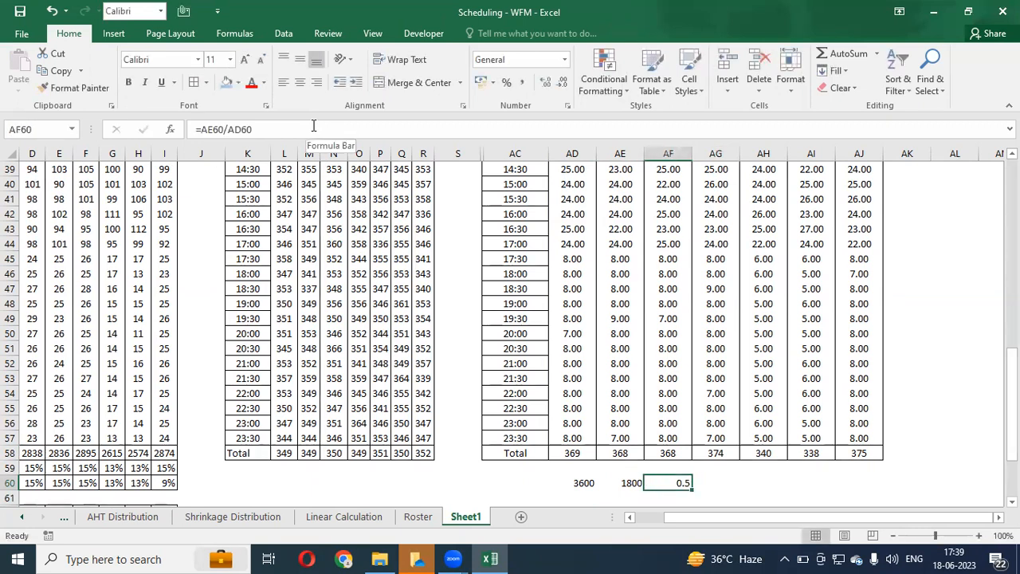
Step: Enter the formula =1/2 in AG60, beside the interval ratio
{"action": "key", "text": "Right"}
{"action": "type", "text": "="}
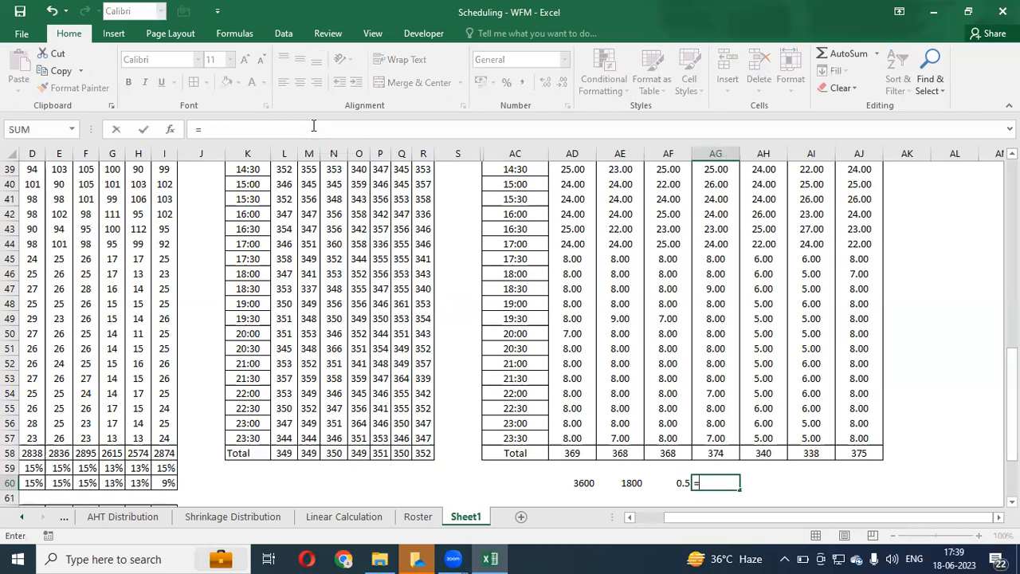
{"action": "type", "text": "1/2"}
{"action": "key", "text": "Return"}
{"action": "key", "text": "Up"}
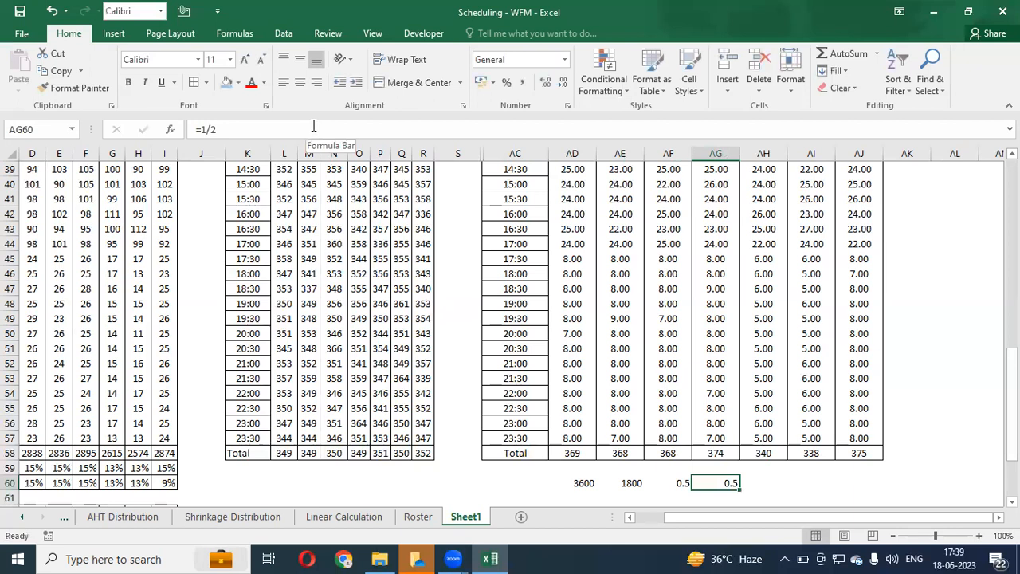
Step: Set the interval length in AE60 to 900 seconds
{"action": "key", "text": "Left"}
{"action": "key", "text": "Left"}
{"action": "key", "text": "Left"}
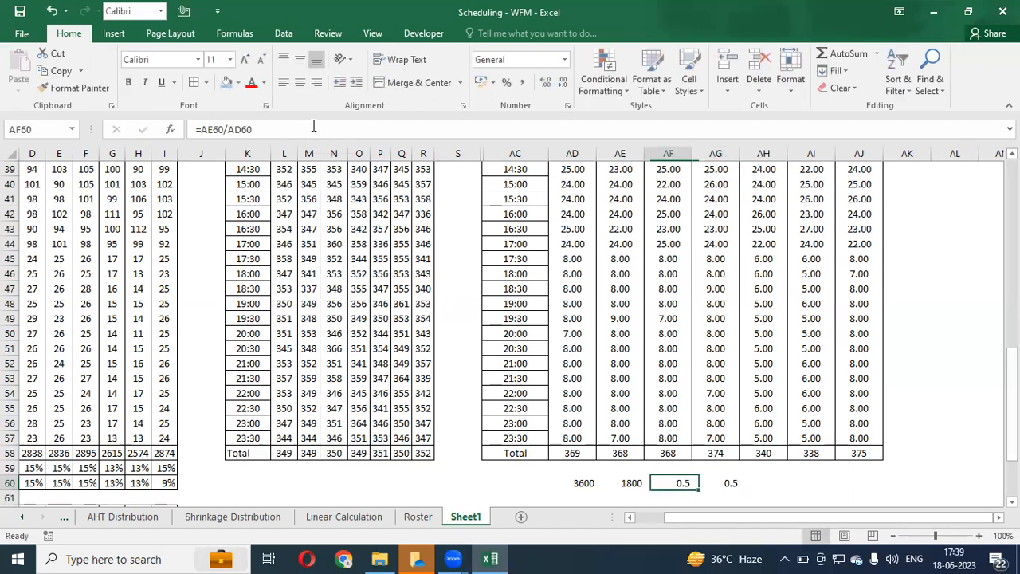
{"action": "key", "text": "Right"}
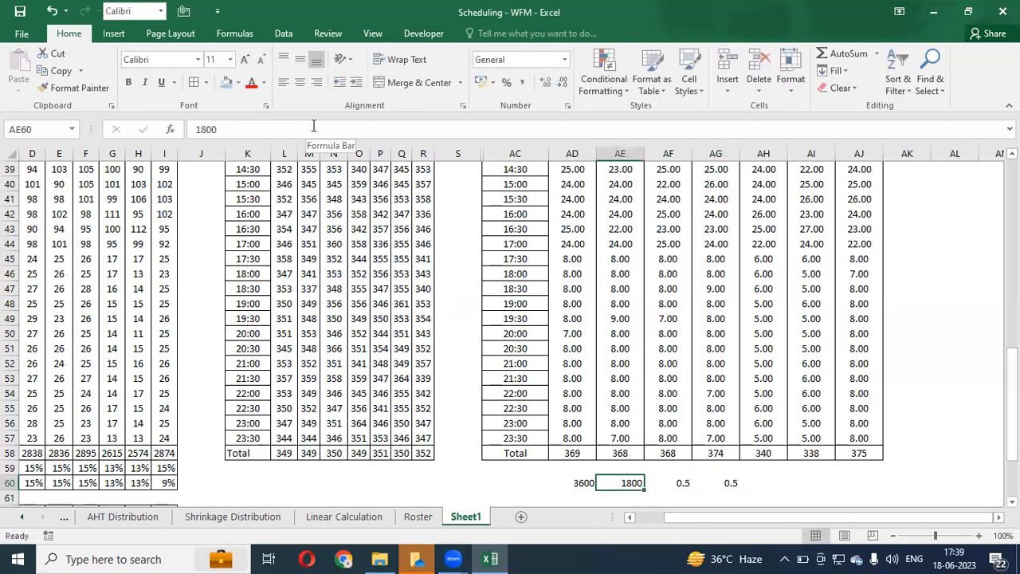
{"action": "type", "text": "900"}
{"action": "key", "text": "Return"}
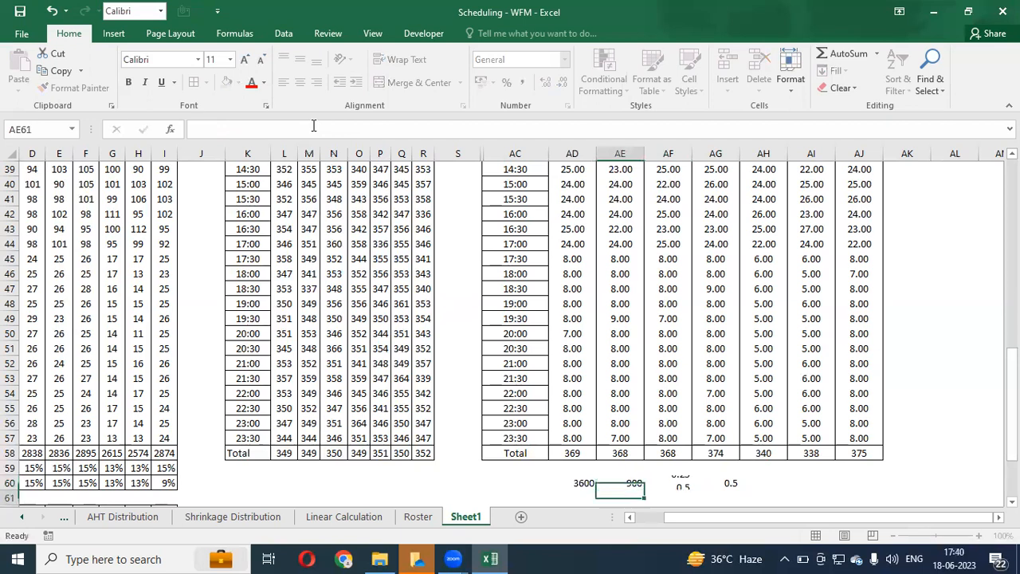
Step: Change the fraction formula in AG60 to =1/4
{"action": "key", "text": "Right"}
{"action": "key", "text": "Right"}
{"action": "key", "text": "Up"}
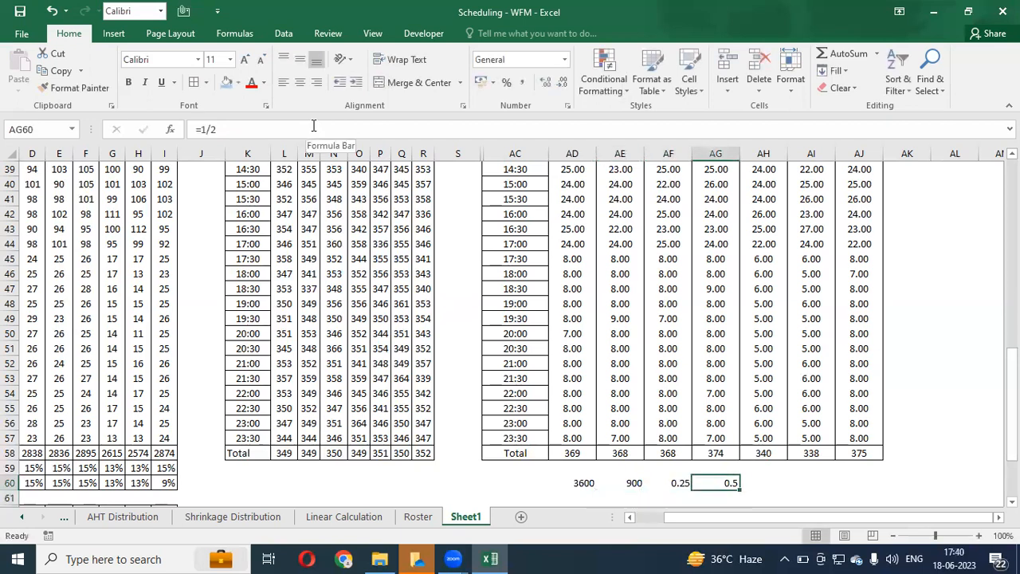
{"action": "key", "text": "F2"}
{"action": "key", "text": "BackSpace"}
{"action": "type", "text": "4"}
{"action": "key", "text": "Return"}
Step: Highlight AD60:AG60 to compare the interval lengths, their ratio and the equivalent fraction
{"action": "key", "text": "Up"}
{"action": "key", "text": "Left"}
{"action": "key", "text": "Left"}
{"action": "key", "text": "Left"}
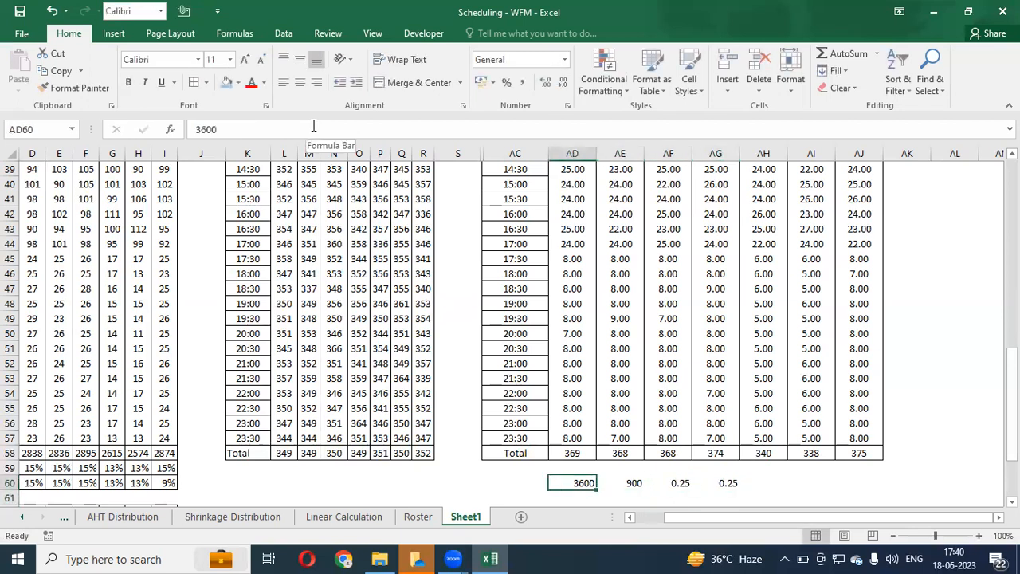
{"action": "key", "text": "shift+Right"}
{"action": "key", "text": "shift+Right"}
{"action": "key", "text": "shift+Right"}
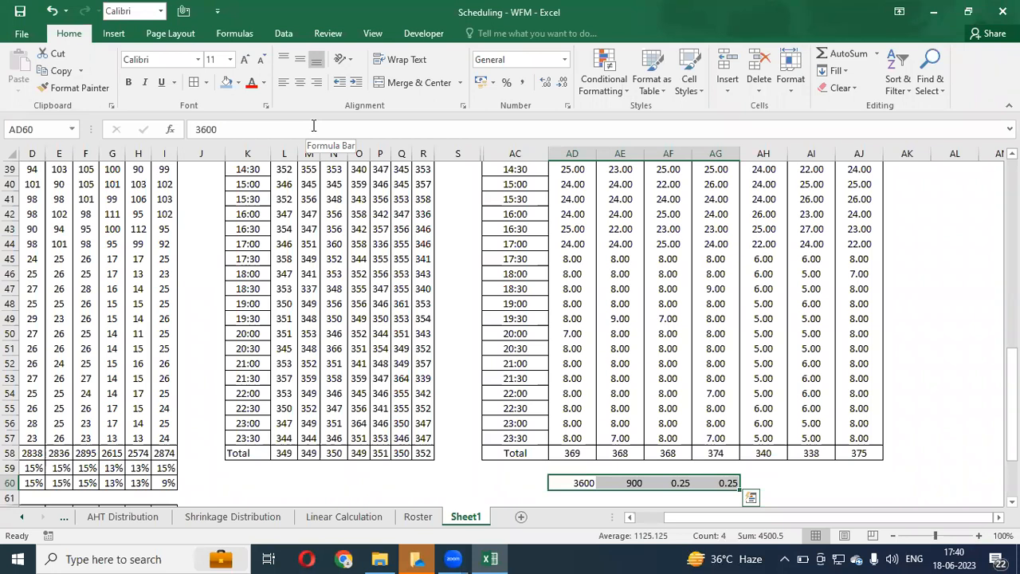
{"action": "key", "text": "shift+Left"}
{"action": "key", "text": "shift+Left"}
{"action": "key", "text": "shift+Left"}
{"action": "key", "text": "Right"}
{"action": "key", "text": "Left"}
Step: Check Monday's total formula in AD58 and the range it sums, leaving it unedited
{"action": "key", "text": "Up"}
{"action": "key", "text": "Up"}
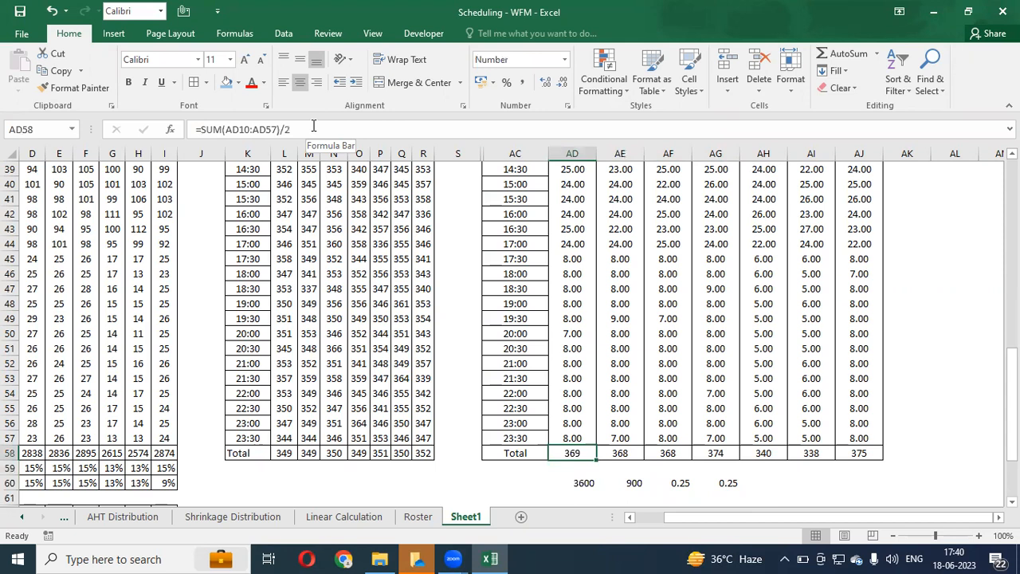
{"action": "key", "text": "F2"}
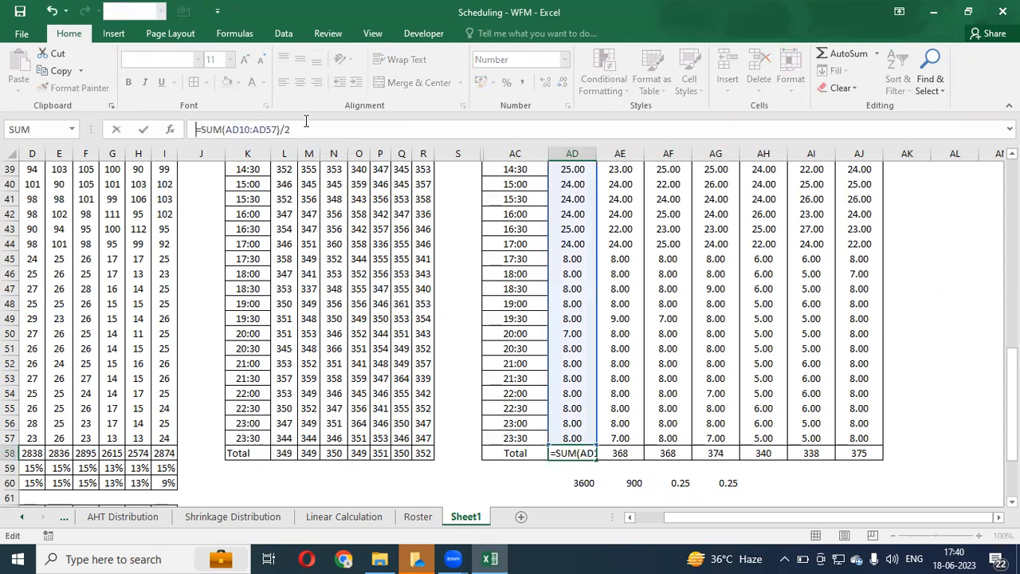
{"action": "key", "text": "Escape"}
{"action": "key", "text": "F2"}
{"action": "key", "text": "Escape"}
Step: Replace the division by 2 in AD58 with *1800/3600, making the formula =SUM(AD10:AD57)*1800/3600
{"action": "left_click", "coordinate": [304, 129]}
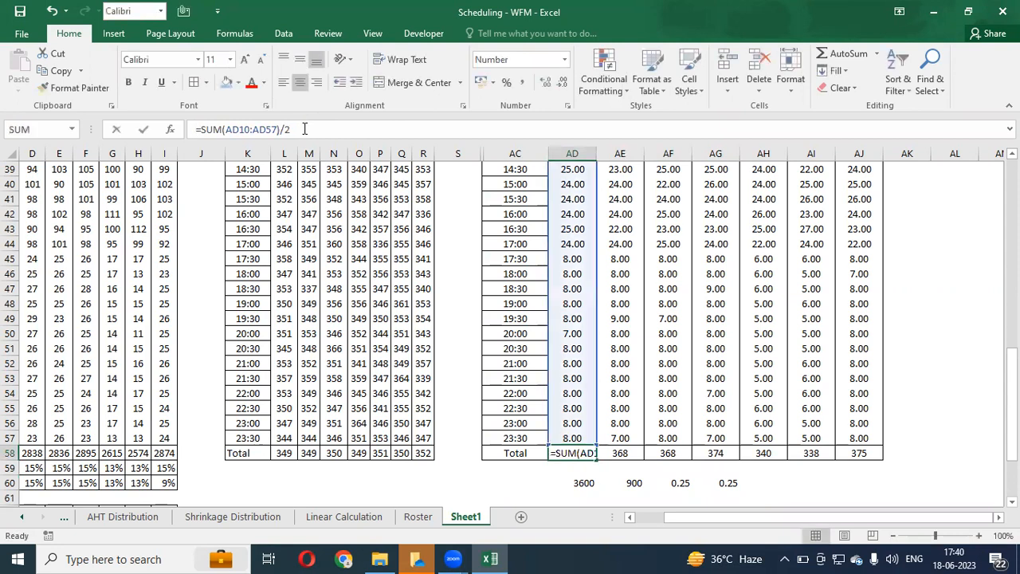
{"action": "key", "text": "BackSpace"}
{"action": "key", "text": "BackSpace"}
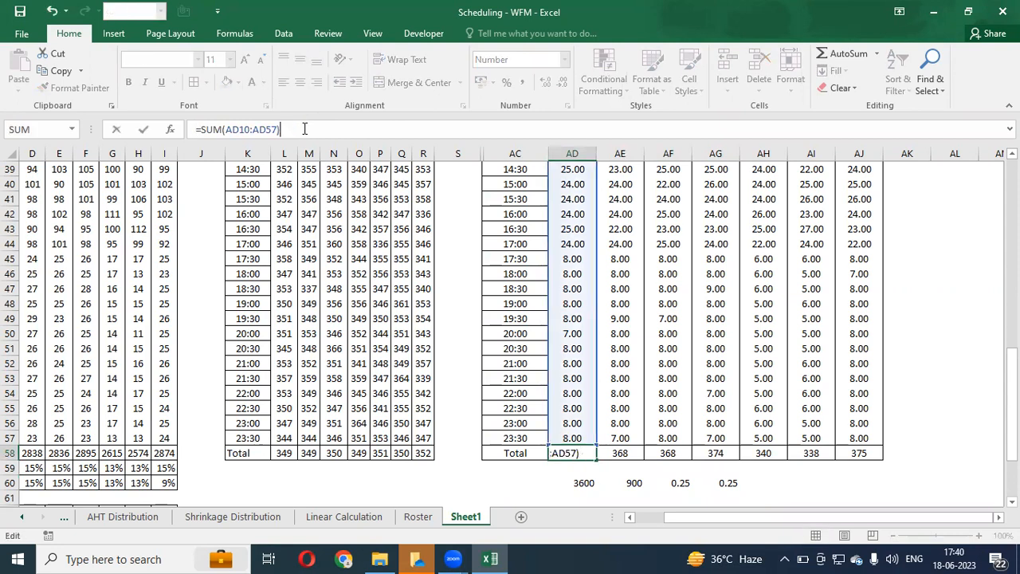
{"action": "type", "text": "*1800/33600"}
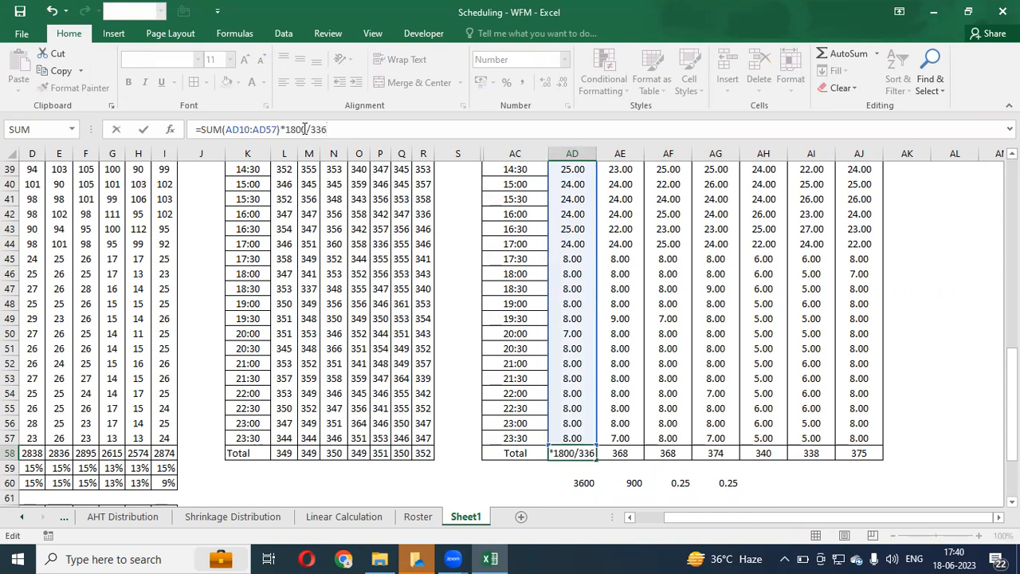
{"action": "key", "text": "BackSpace"}
{"action": "key", "text": "BackSpace"}
{"action": "key", "text": "BackSpace"}
{"action": "key", "text": "BackSpace"}
{"action": "type", "text": "600"}
{"action": "key", "text": "ctrl+Return"}
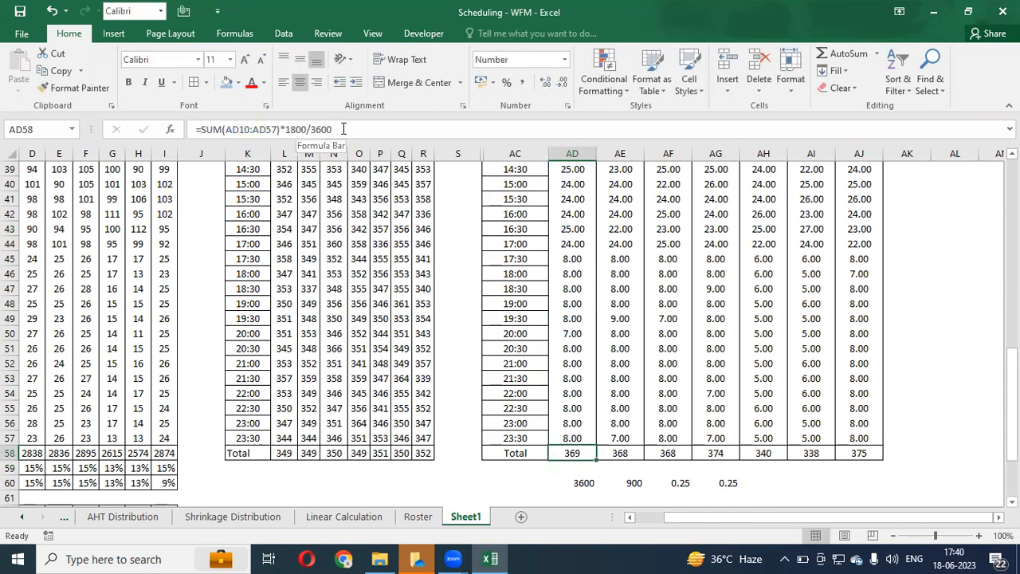
{"action": "left_click_drag", "start_coordinate": [344, 129], "coordinate": [283, 130]}
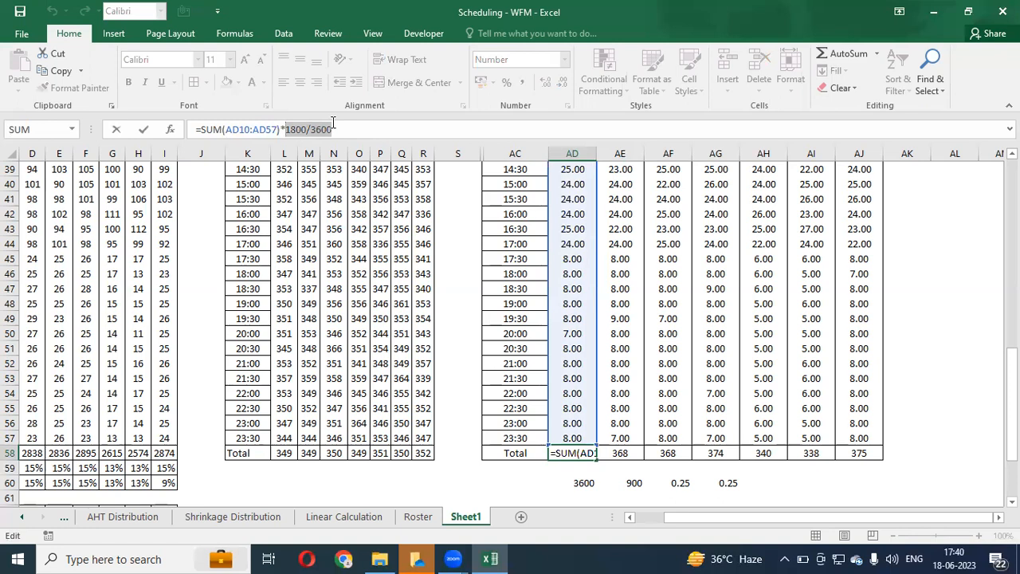
{"action": "key", "text": "ctrl+Return"}
Step: Copy AD58 across the Requirement table's Total row through AJ58, pasting formulas only
{"action": "key", "text": "ctrl+c"}
{"action": "key", "text": "ctrl+shift+Right"}
{"action": "key", "text": "ctrl+alt+v"}
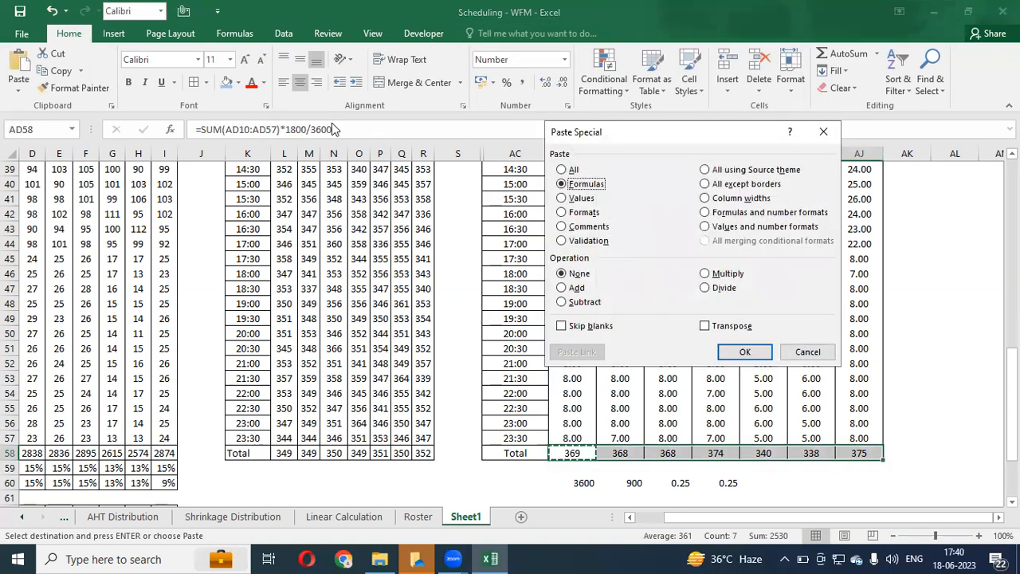
{"action": "key", "text": "Return"}
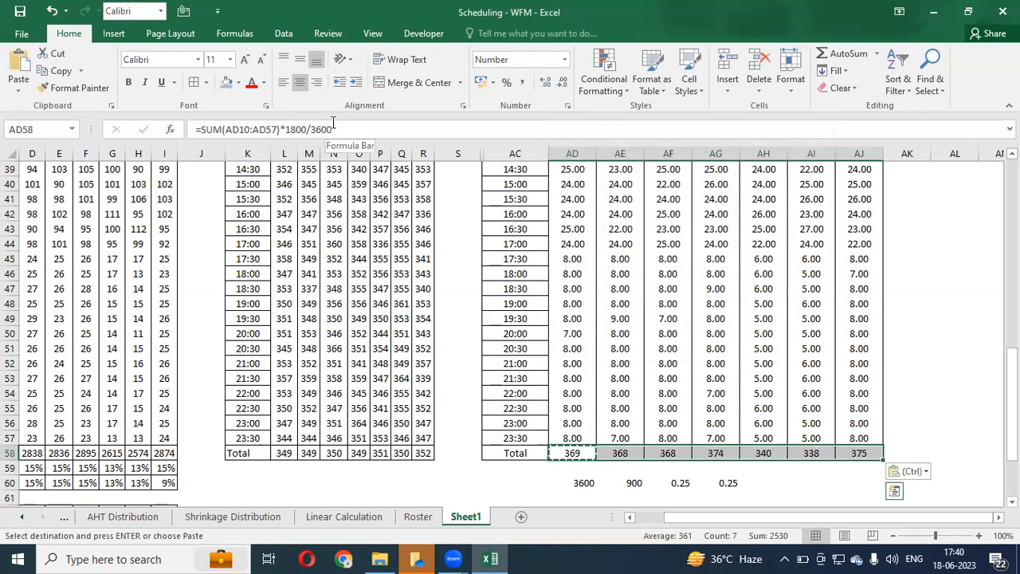